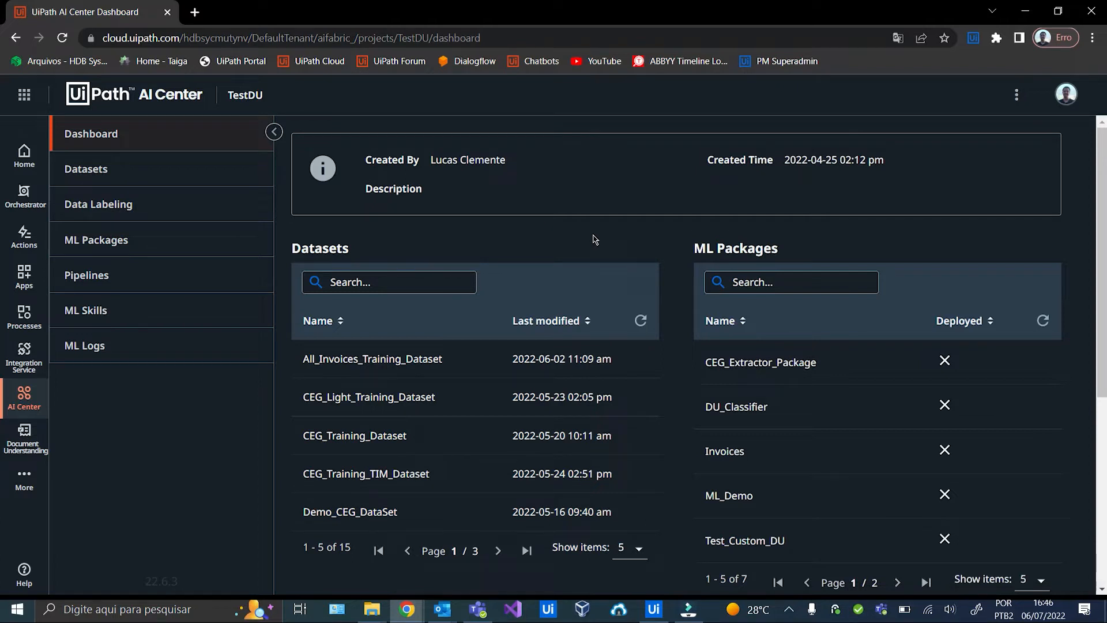
Browse the out-of-the-box Document Understanding ML packages and open the Invoices model's details.
left_click(152, 241)
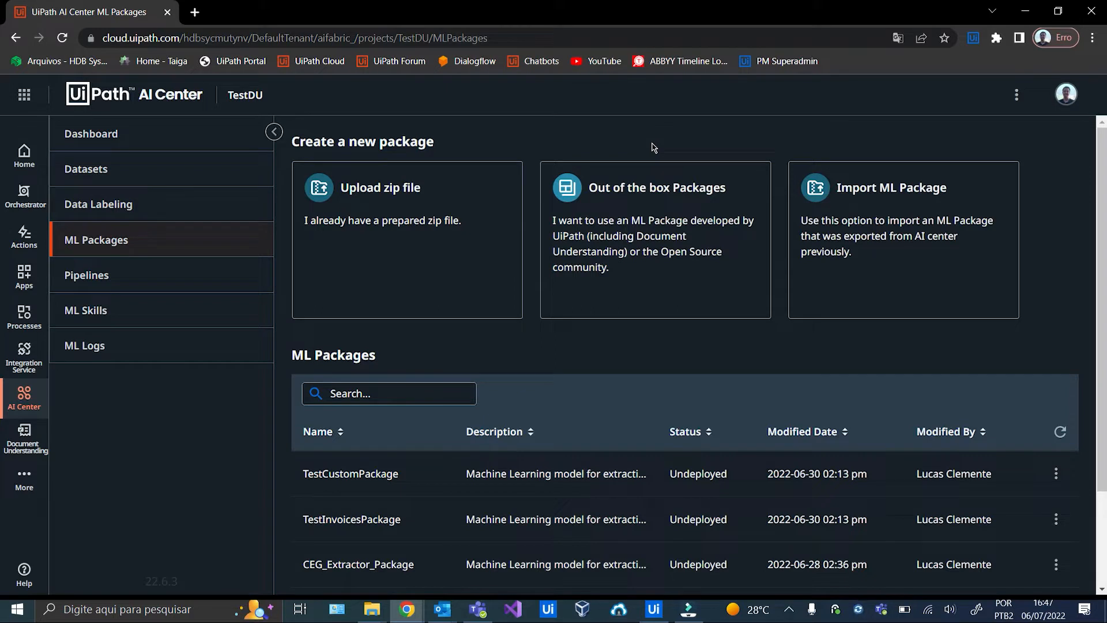
left_click(662, 209)
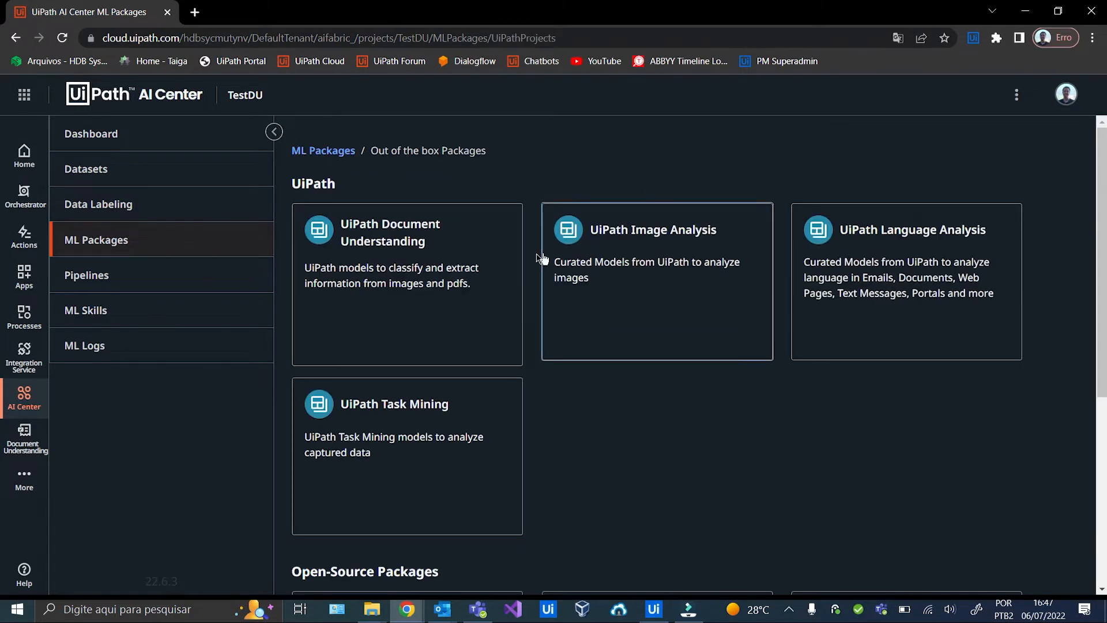
left_click(363, 247)
scroll(413, 237, "down", 10)
scroll(415, 253, "up", 3)
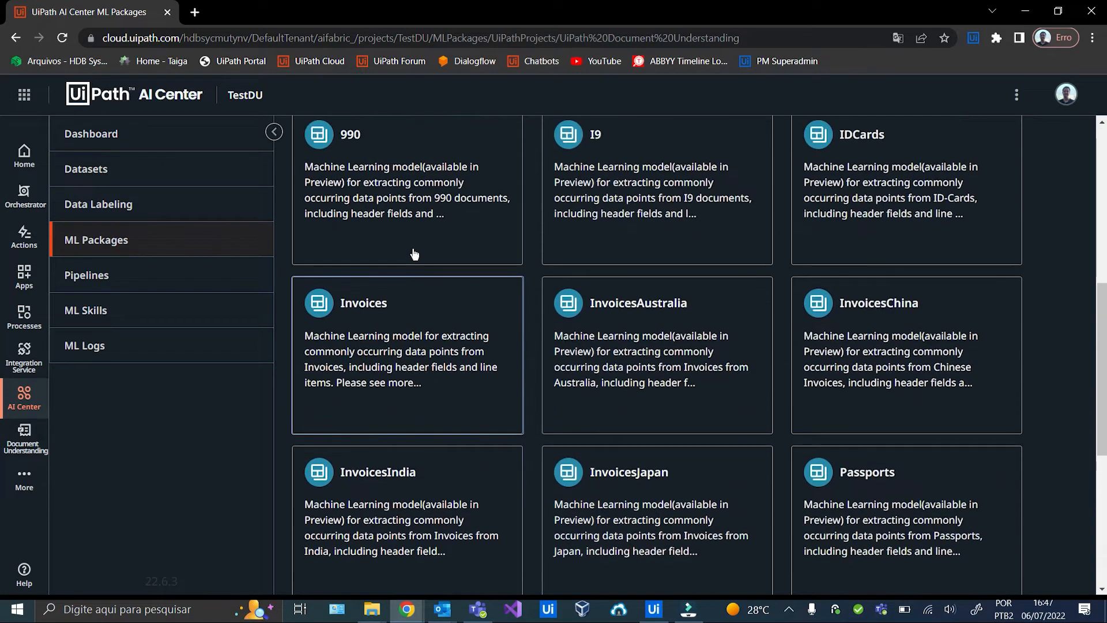
left_click(403, 325)
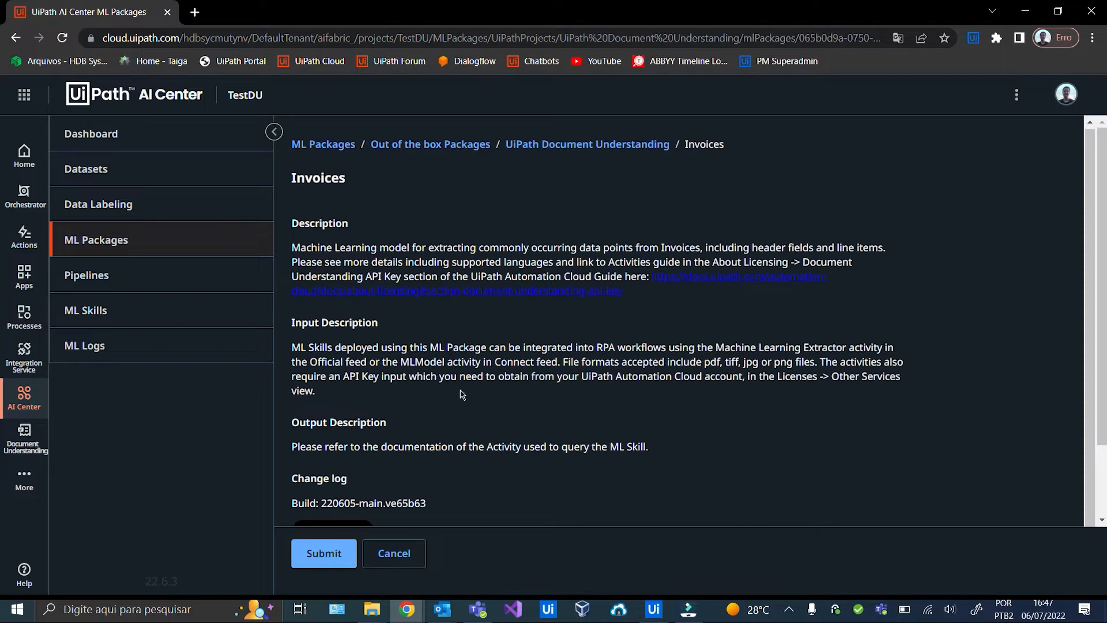
scroll(375, 404, "down", 2)
Submit the Invoices model as ML package DU_Demo_Invoices_Package and refresh its version list.
left_click(341, 559)
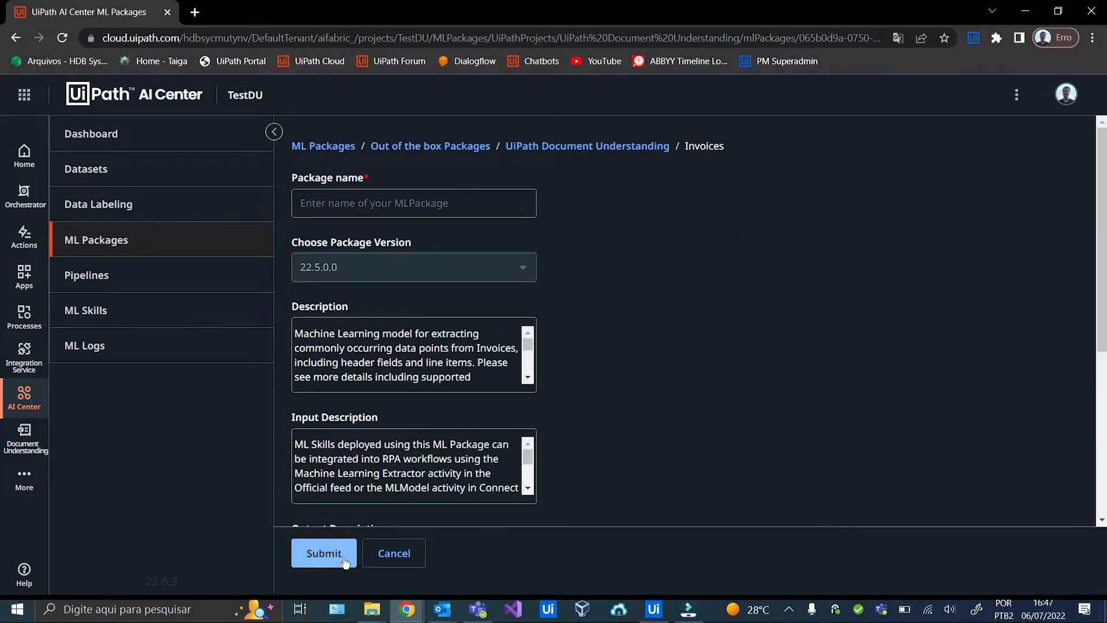
left_click(434, 208)
type("D")
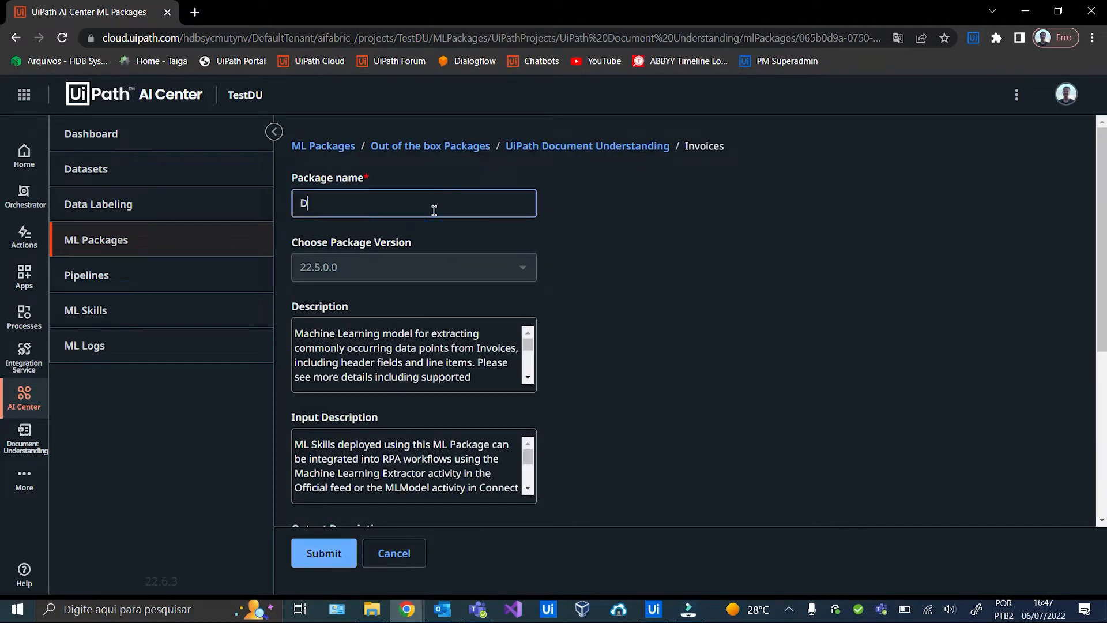
type("U_Demo_Invoices_Package")
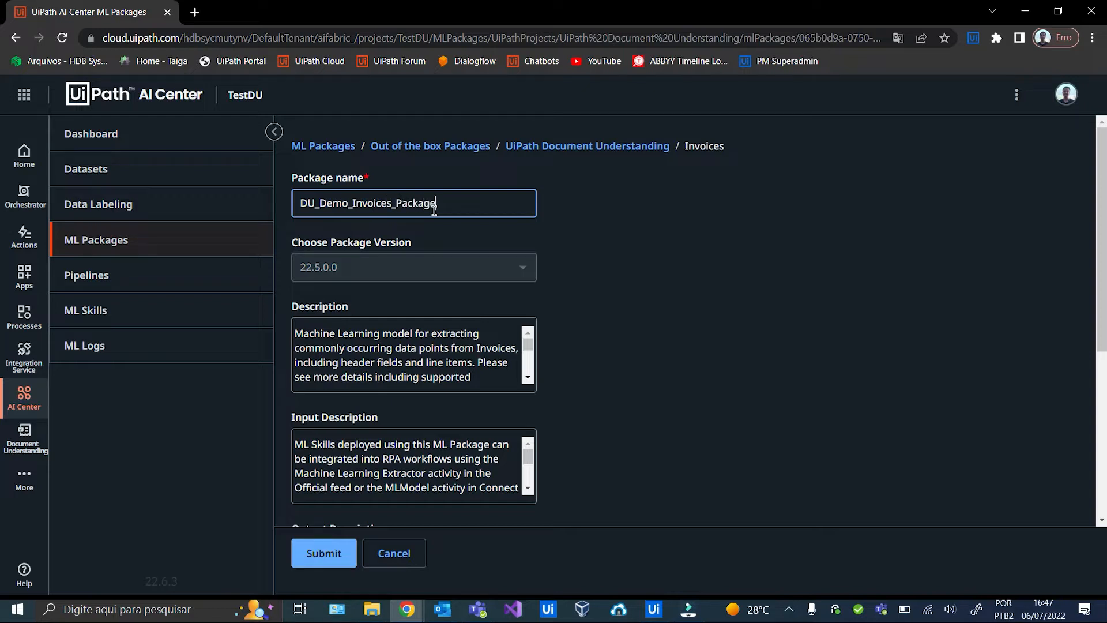
scroll(507, 271, "down", 5)
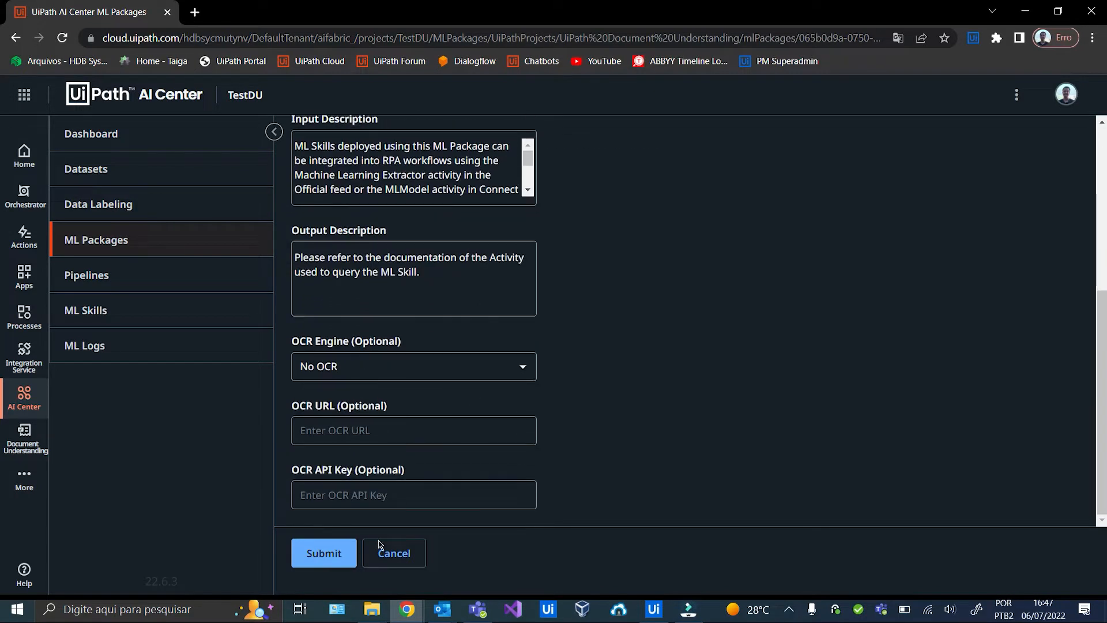
left_click(323, 552)
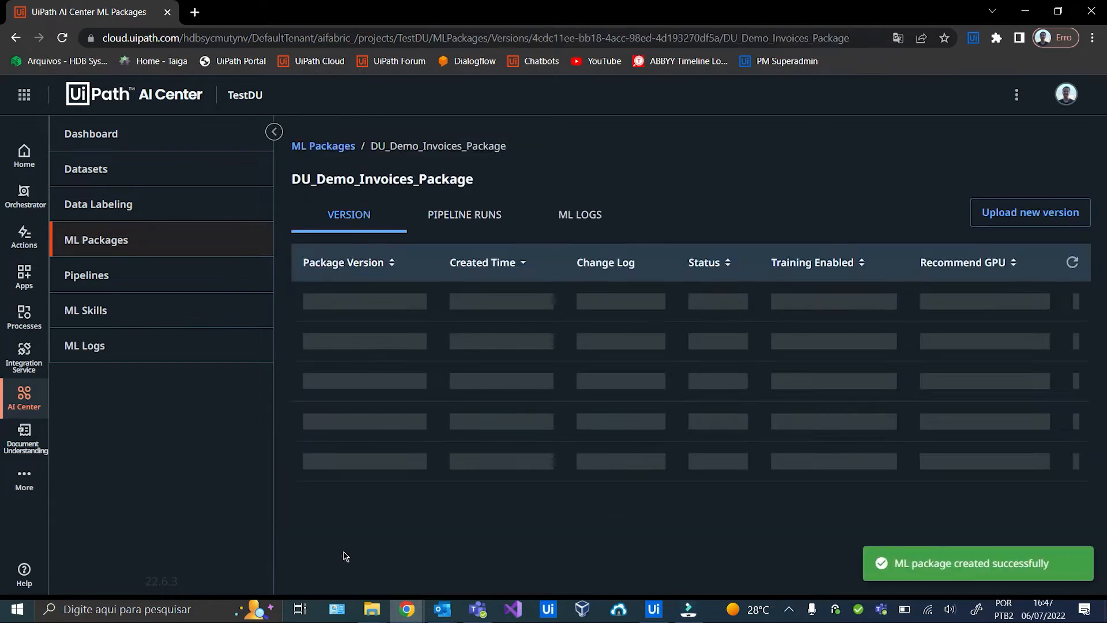
left_click(1072, 260)
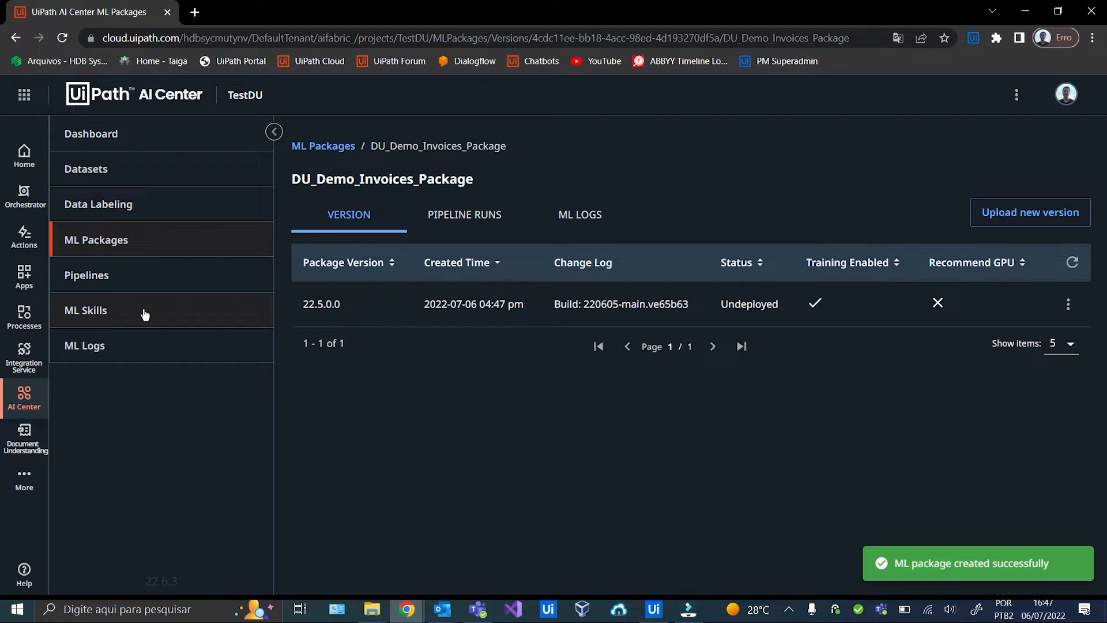
Start a new ML skill and name it DU_Demo_Invoices_Skill.
left_click(144, 313)
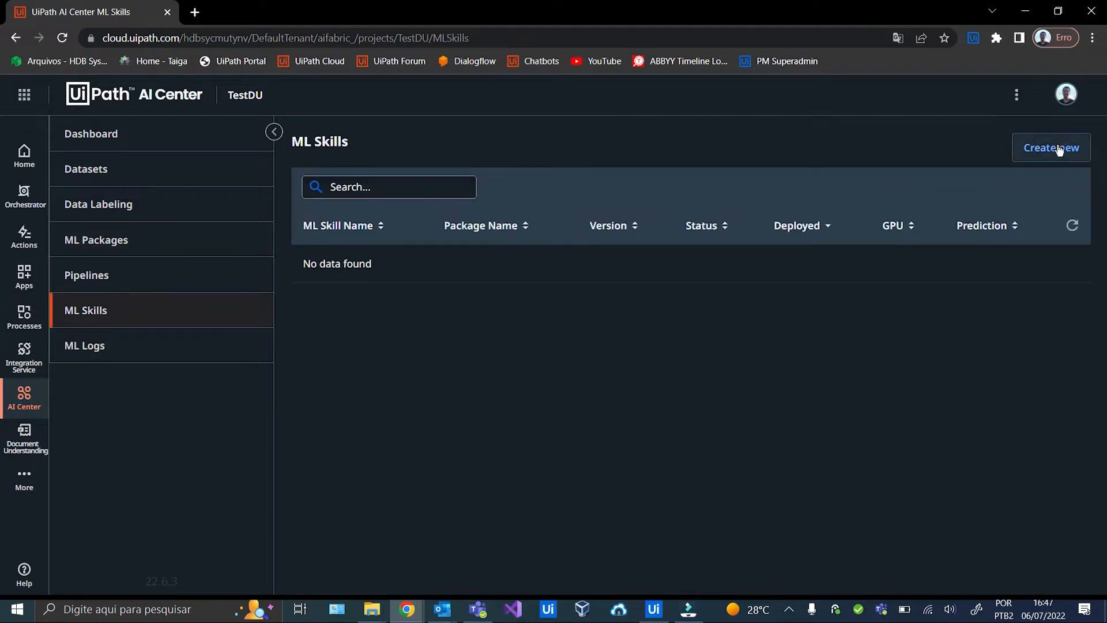
left_click(1058, 148)
left_click(385, 189)
type("DU_dem")
key("BackSpace")
key("BackSpace")
type("emo")
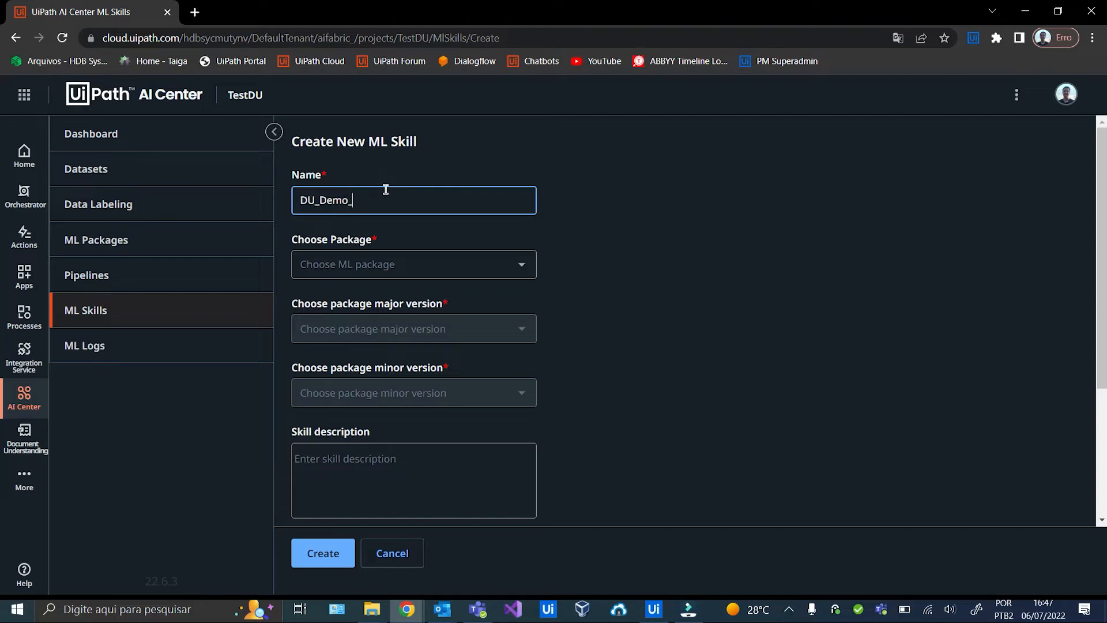
type("_Invo")
key("BackSpace")
type("vo")
Base the skill on DU_Demo_Invoices_Package, major version 22.5.0, minor version 0, and create it.
left_click(522, 264)
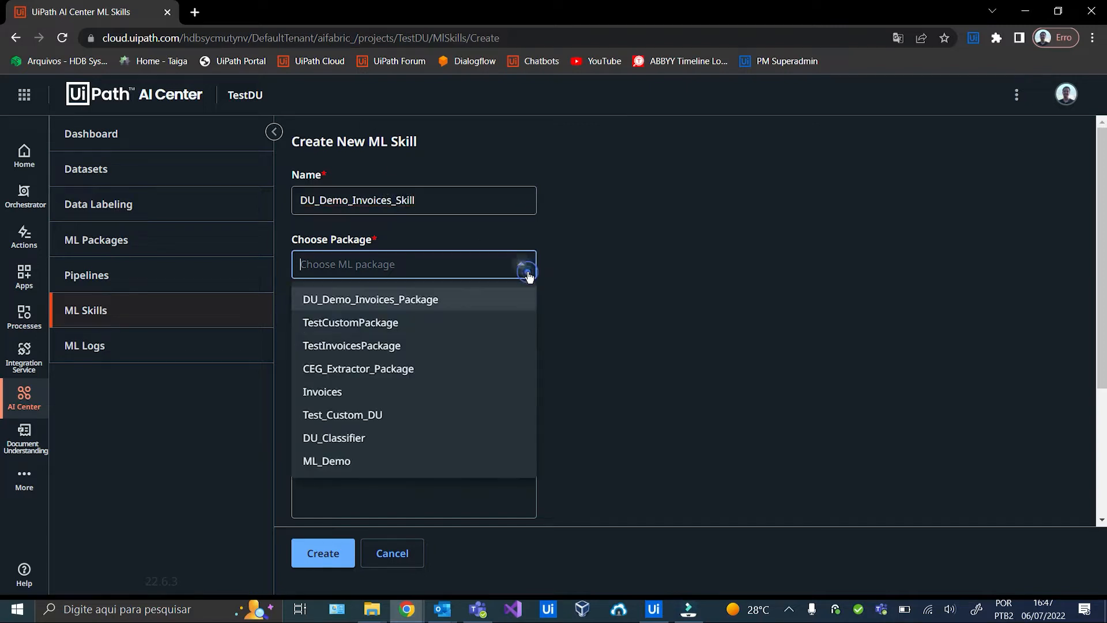
left_click(437, 310)
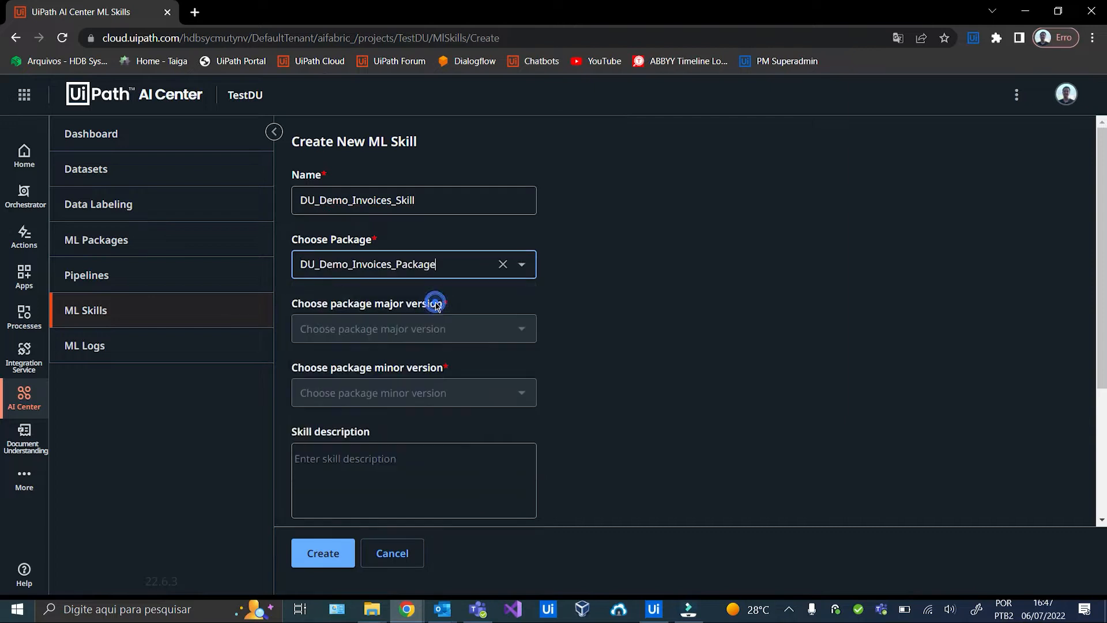
left_click(521, 330)
left_click(395, 362)
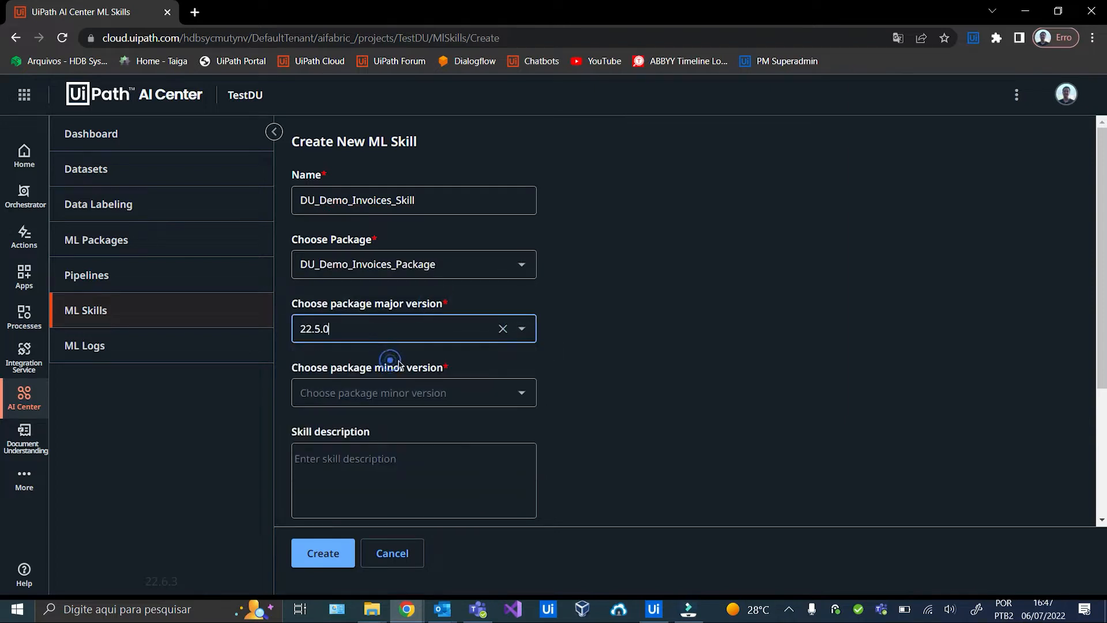
left_click(522, 392)
left_click(415, 426)
scroll(416, 425, "down", 3)
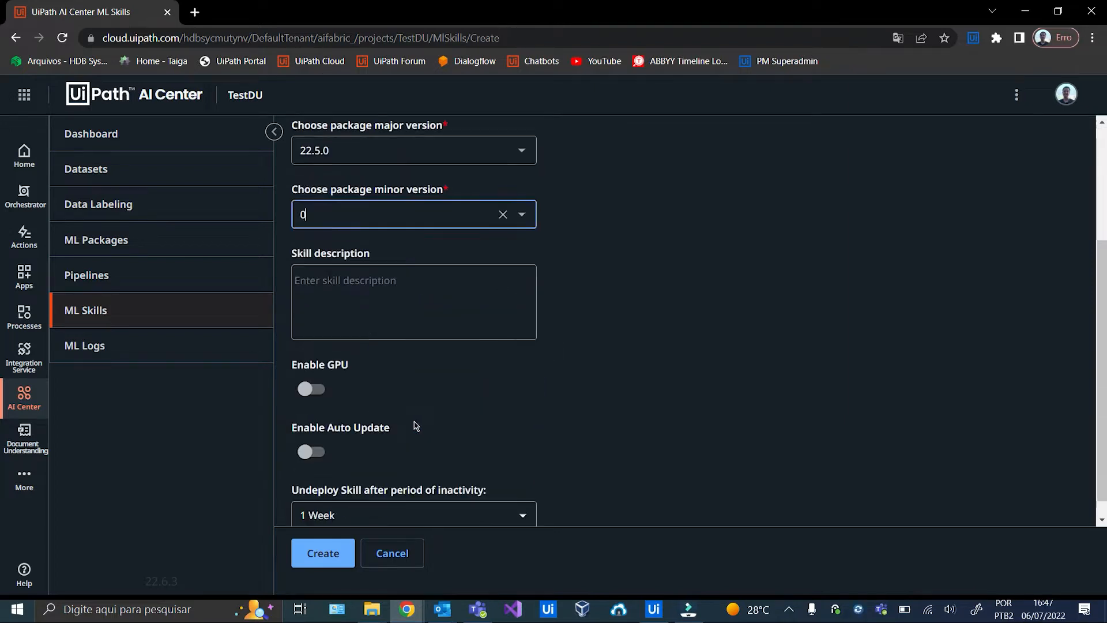
left_click(335, 554)
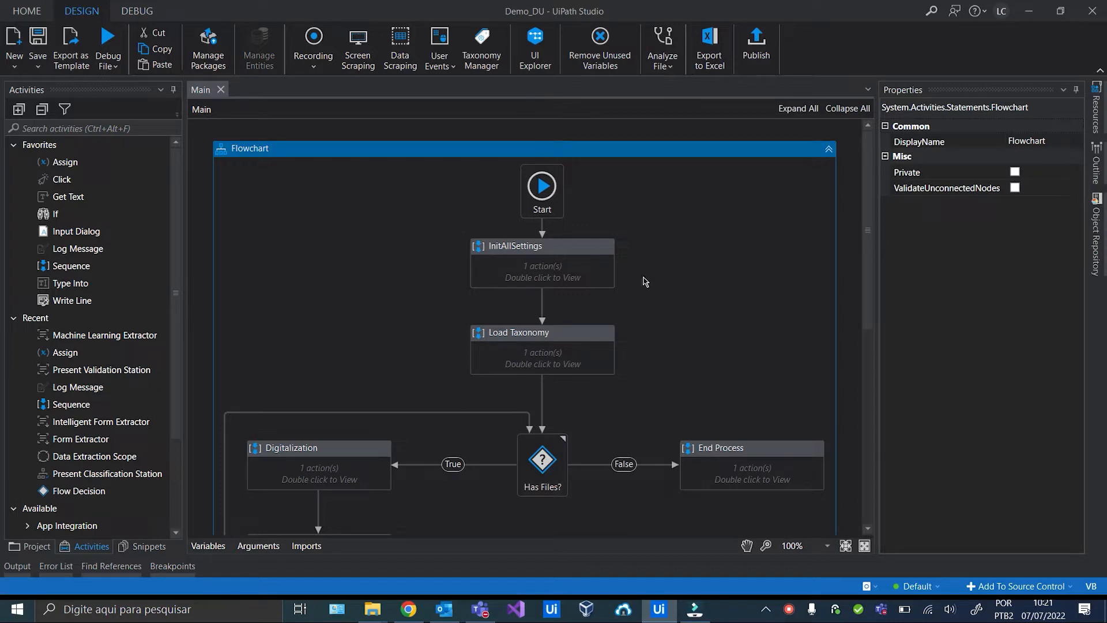
left_click(594, 256)
scroll(567, 321, "down", 1)
left_click(570, 297)
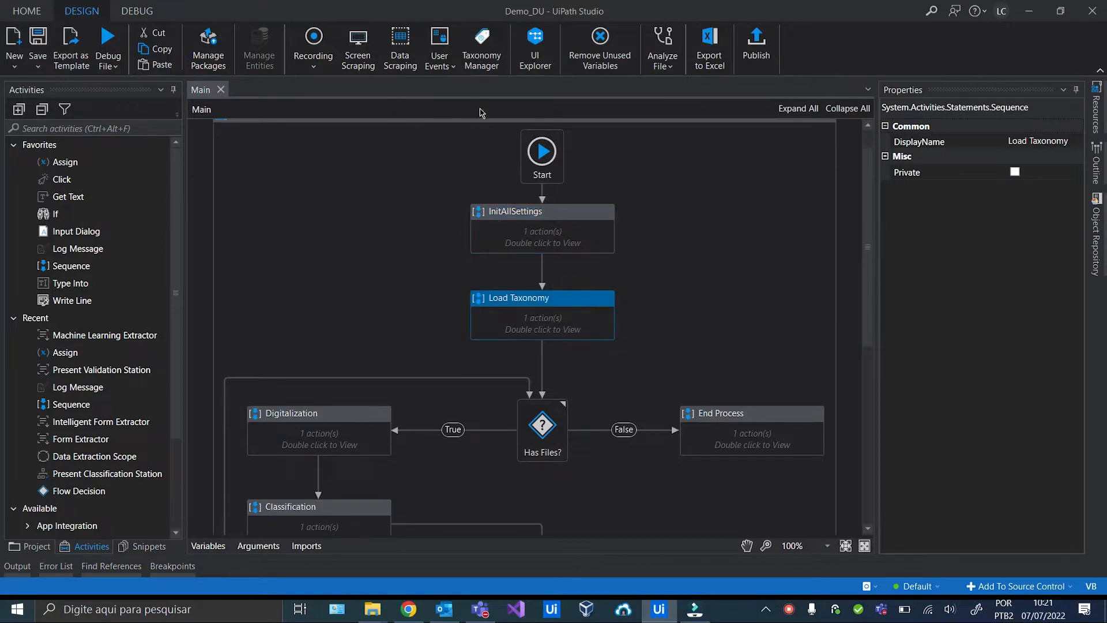
key("alt+Tab")
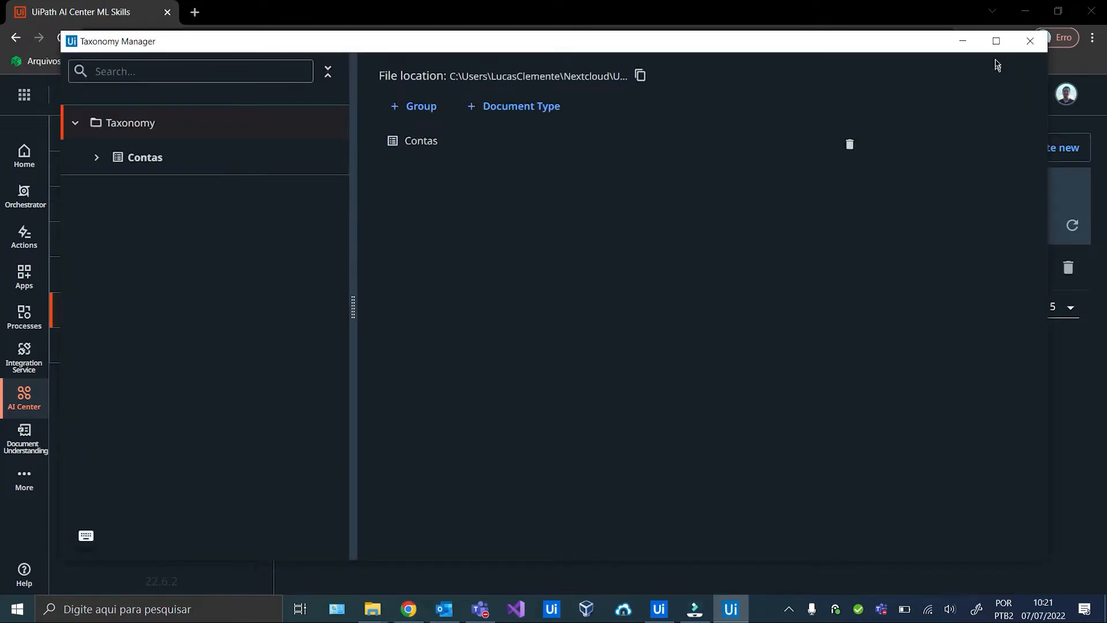
left_click(996, 40)
left_click(52, 128)
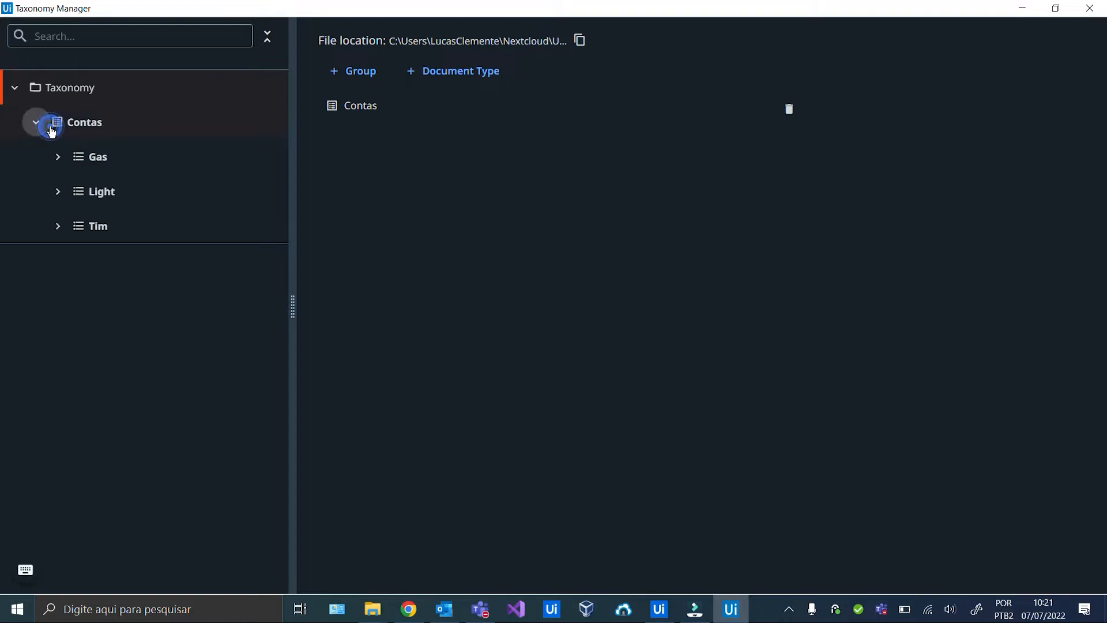
left_click(53, 160)
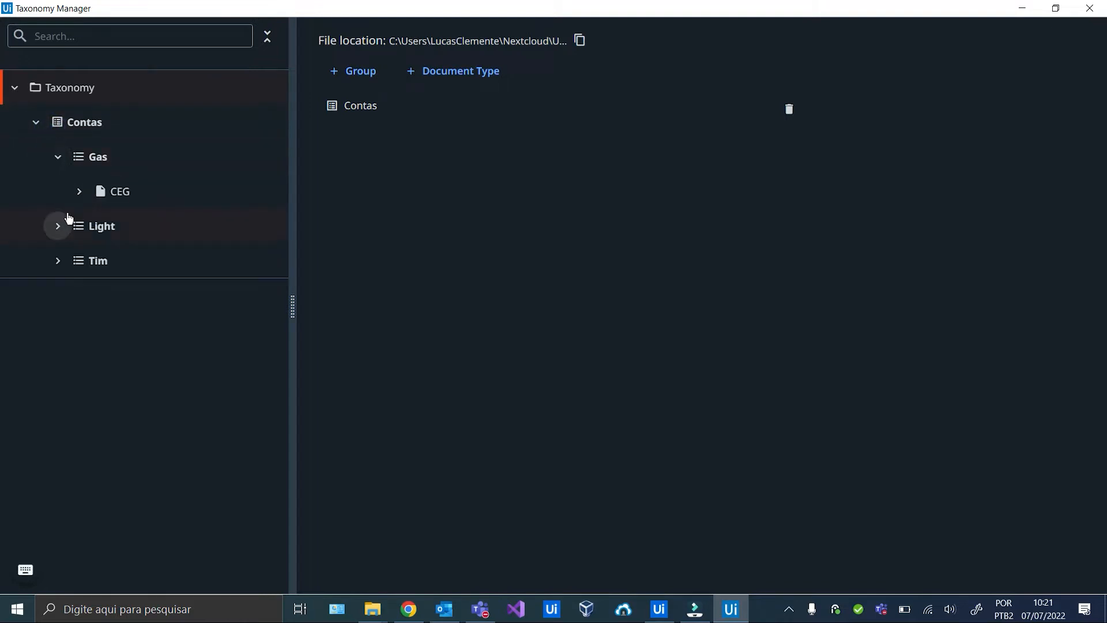
left_click(79, 191)
left_click(57, 401)
left_click(58, 400)
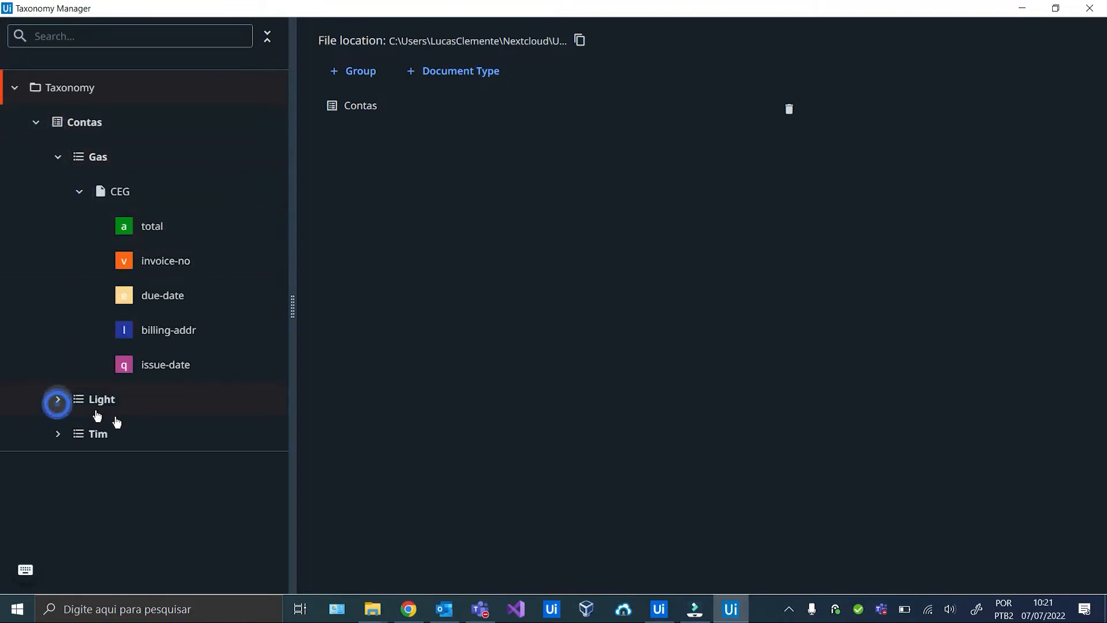
left_click(58, 400)
left_click(79, 433)
scroll(98, 444, "down", 1)
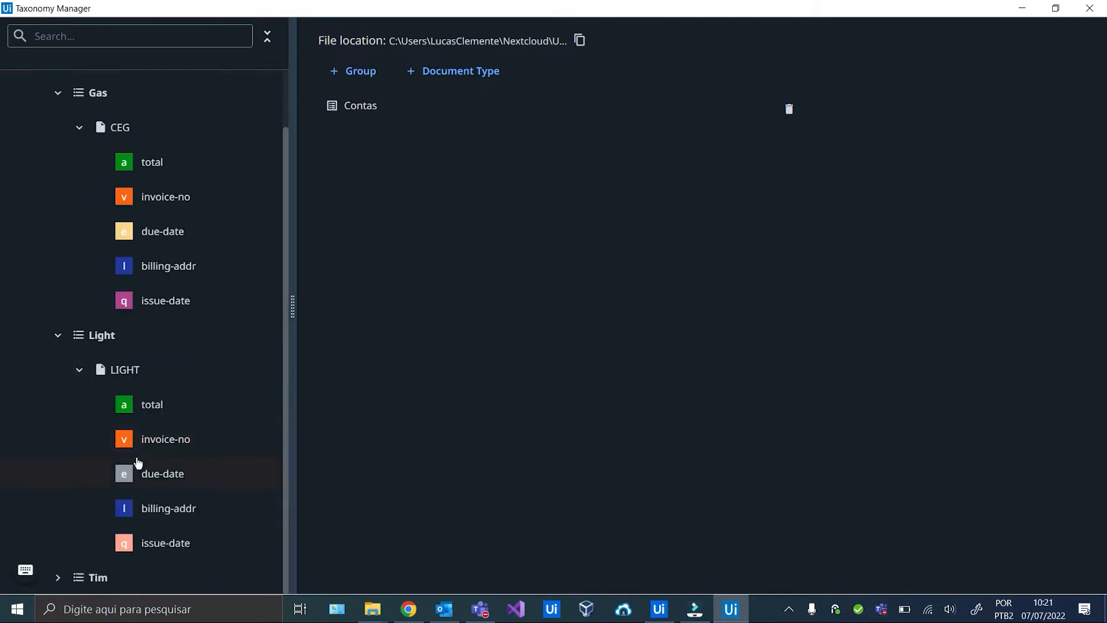
left_click(1090, 8)
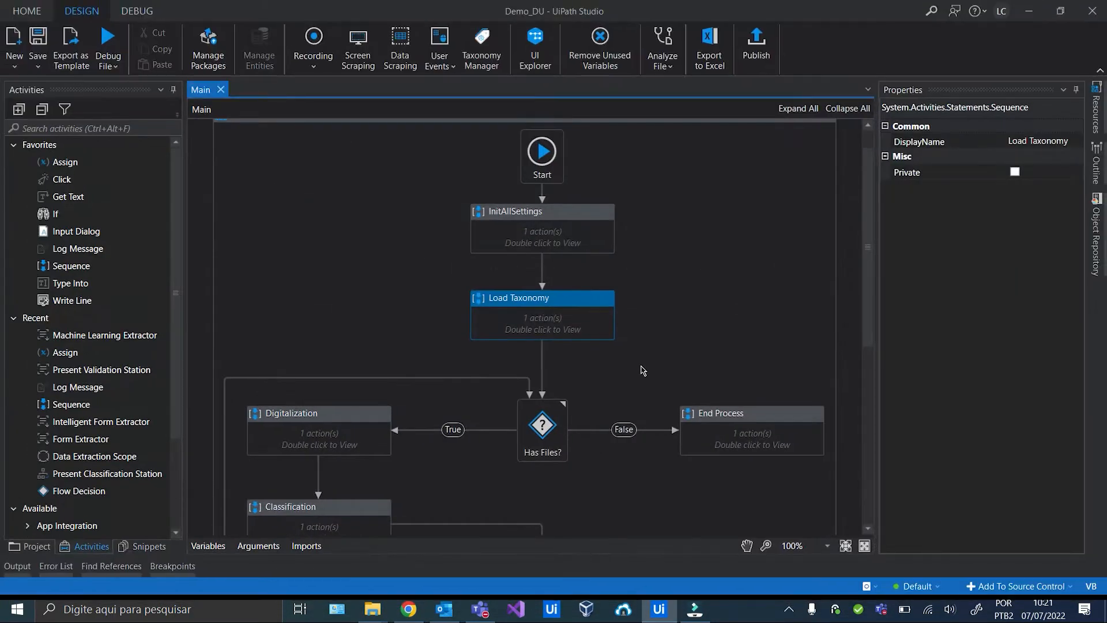
Drill into Main's Extraction step and open the invoked Extraction workflow for editing.
scroll(642, 370, "down", 3)
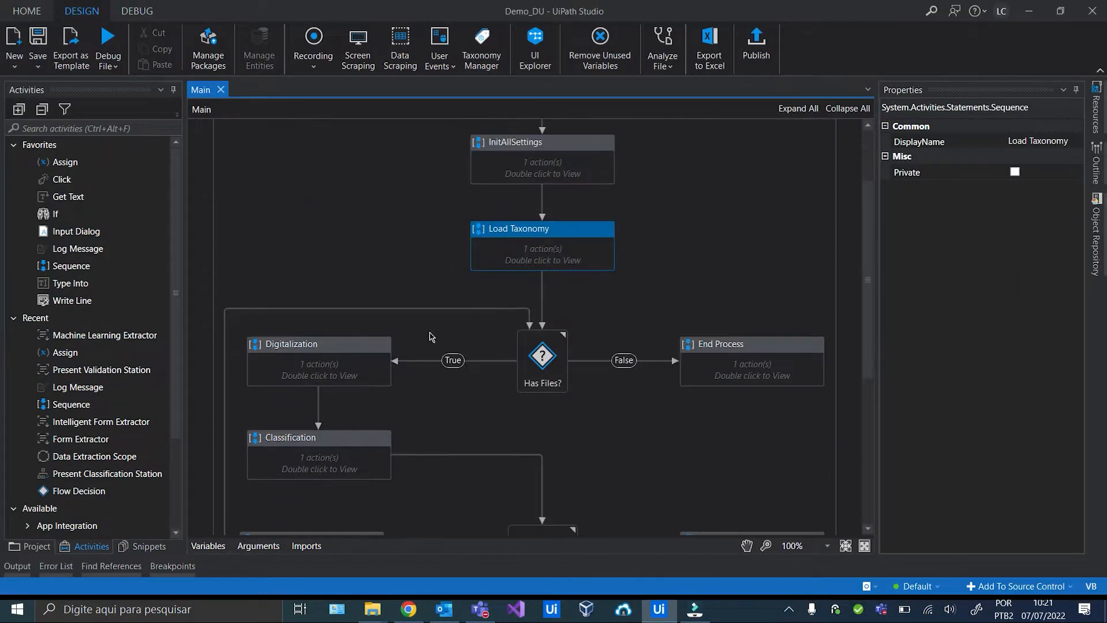
left_click(348, 355)
scroll(349, 353, "down", 3)
left_click(348, 336)
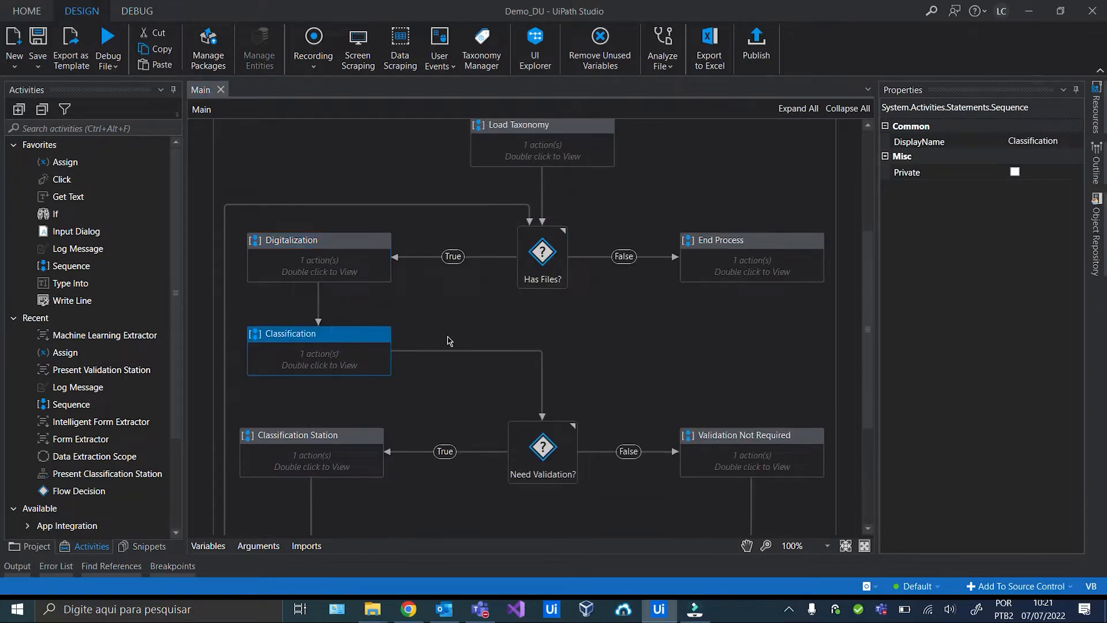
scroll(450, 341, "down", 5)
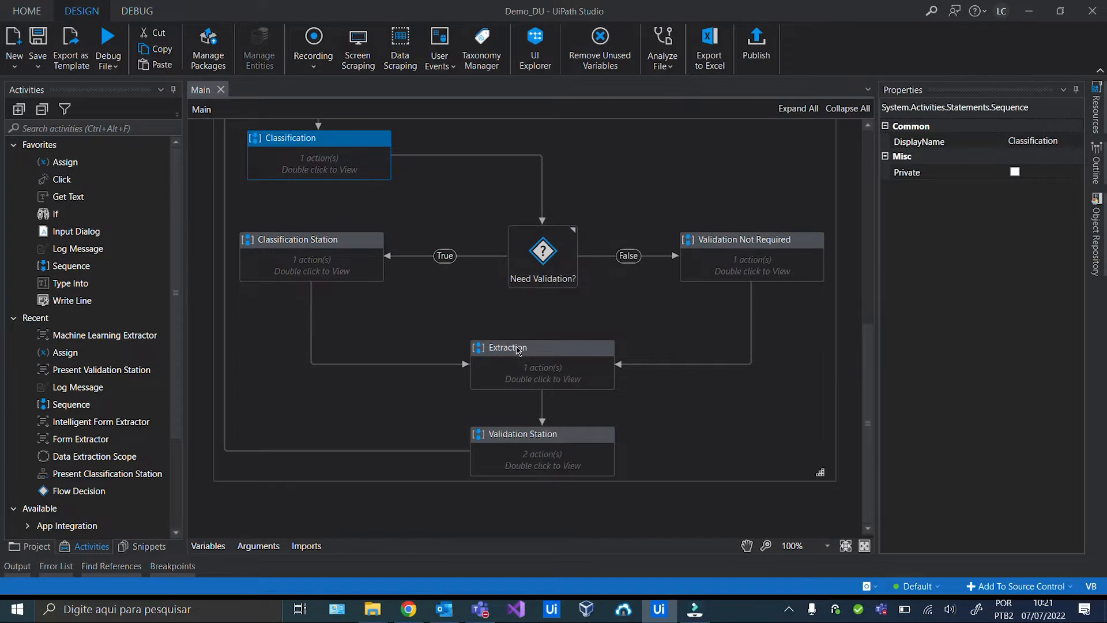
left_click(519, 350)
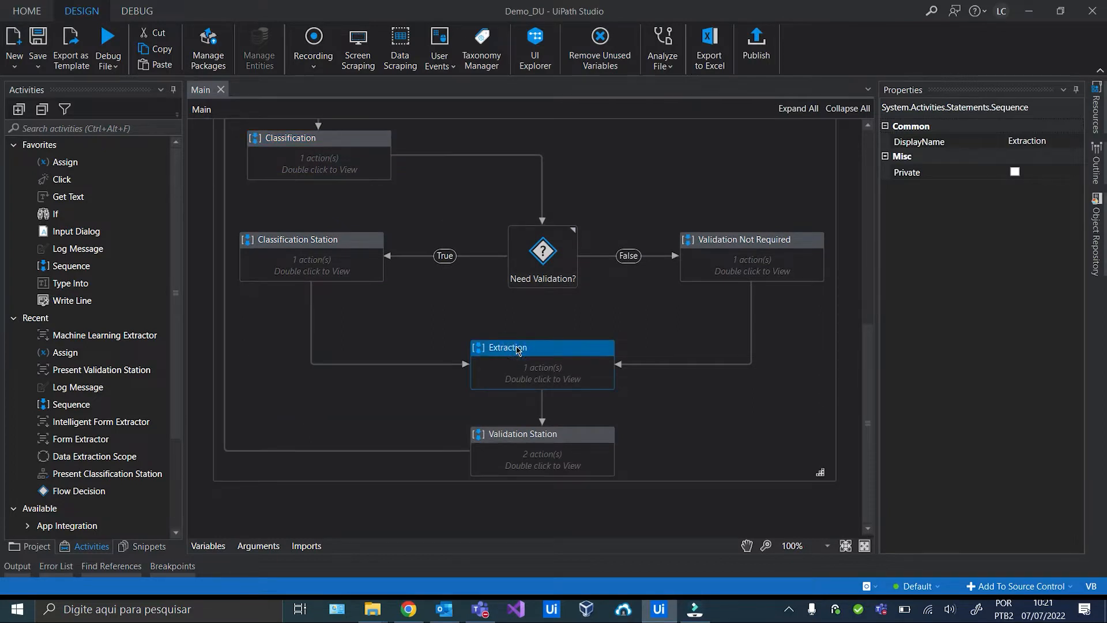
double_click(536, 374)
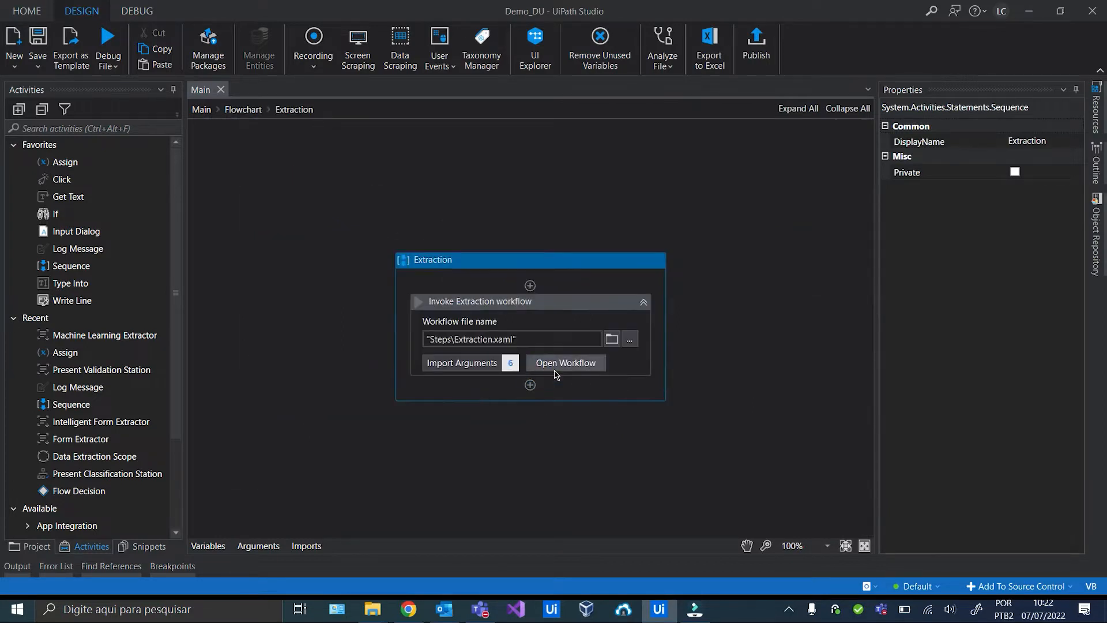
left_click(536, 353)
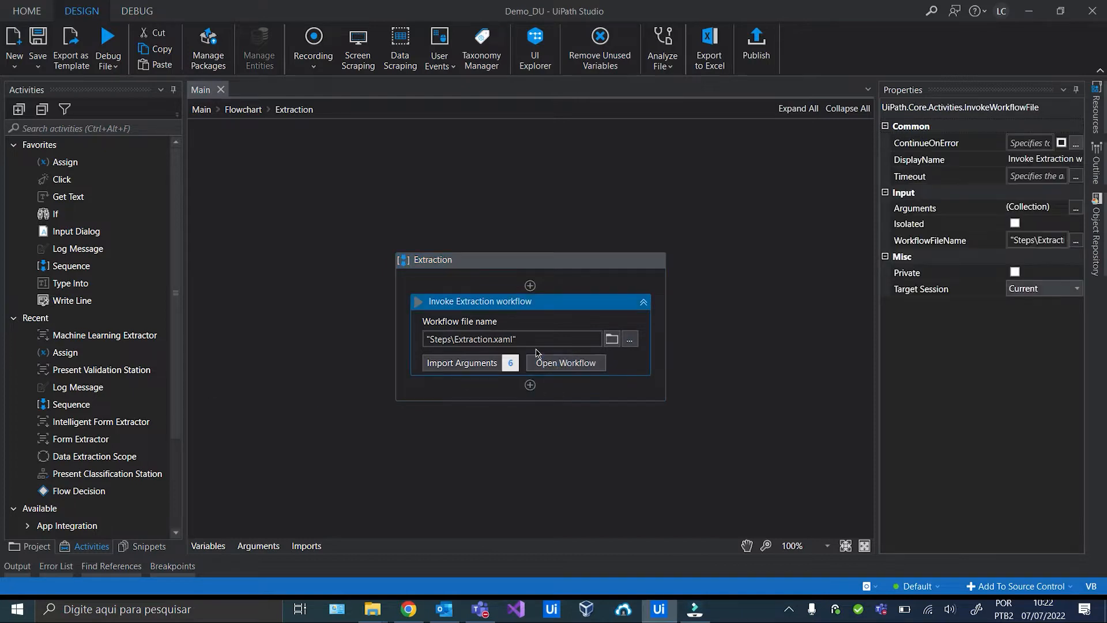
left_click(549, 360)
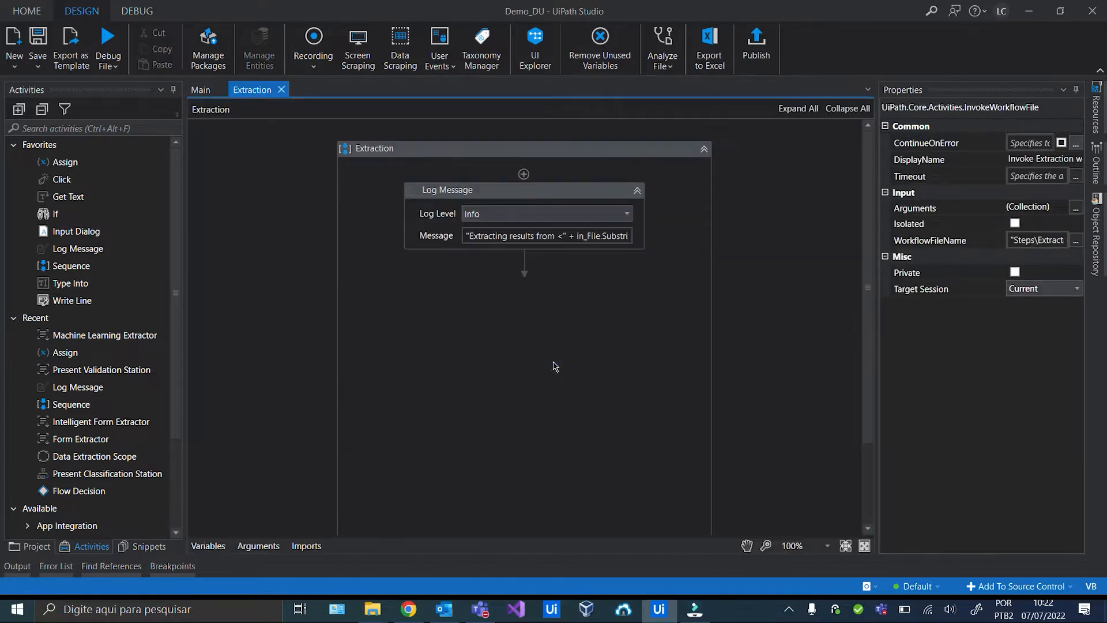
left_click(672, 153)
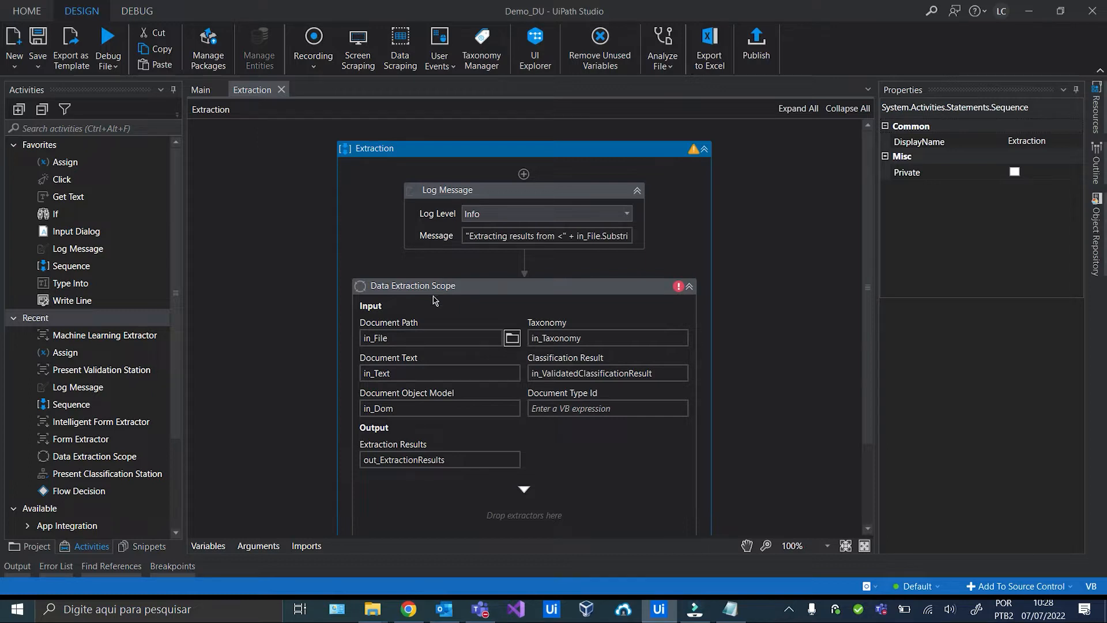
Add a Machine Learning Extractor to the Data Extraction Scope using skill DU_Demo_Invoices_Skill.
left_click_drag(128, 337, 525, 491)
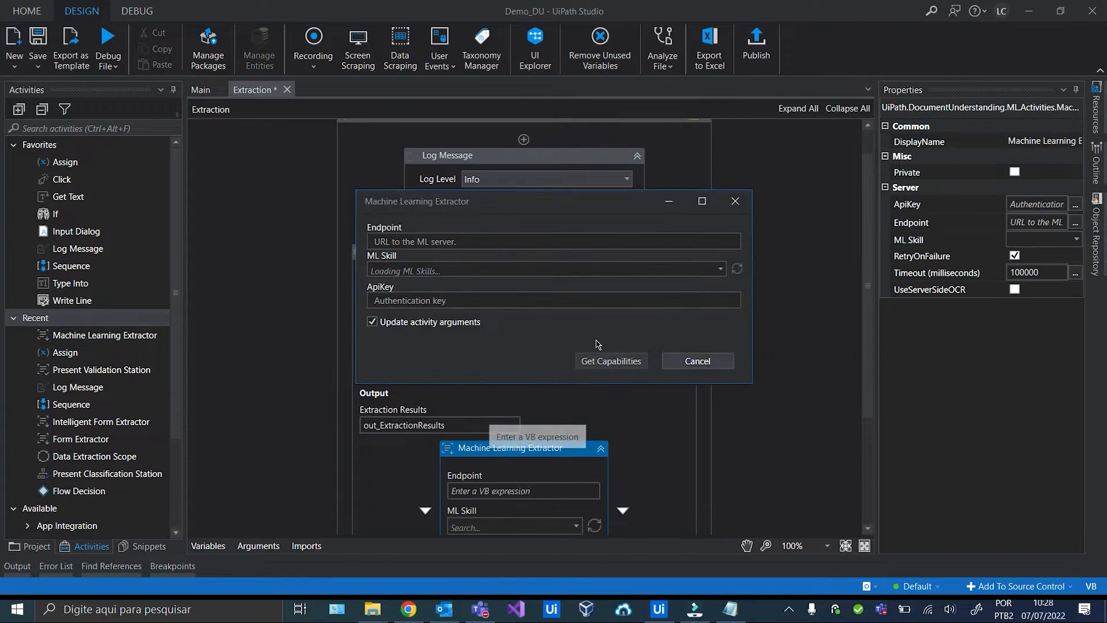
mouse_move(540, 204)
left_mouse_down()
mouse_move(691, 389)
mouse_move(524, 192)
left_mouse_up()
left_click(725, 257)
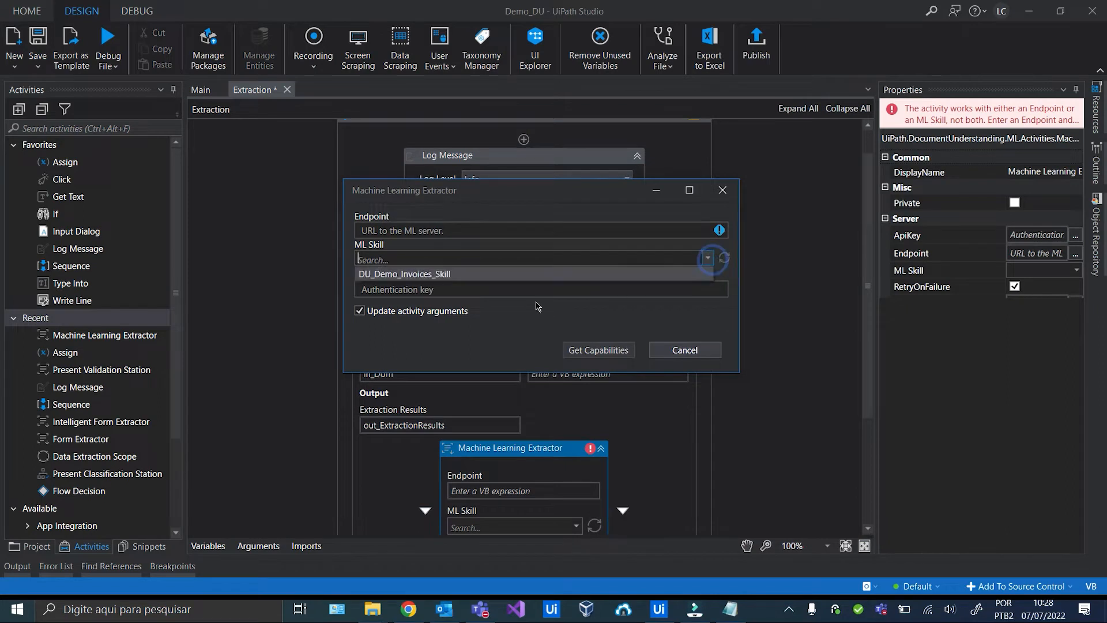
left_click(501, 275)
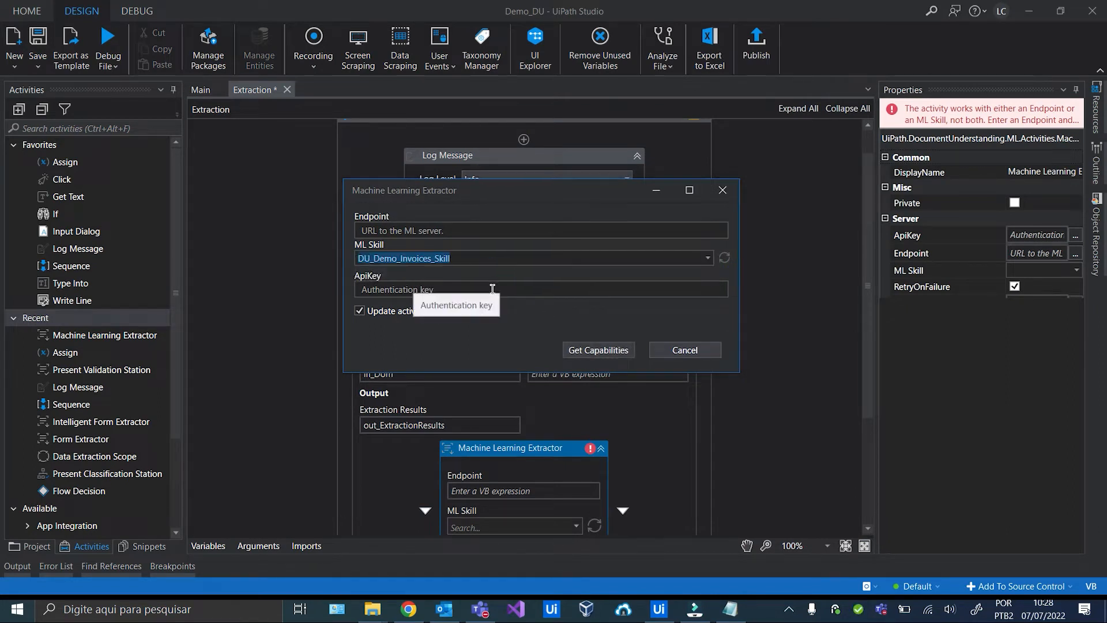
Paste the API key from Notepad into the extractor and fetch the skill's capabilities.
left_click(494, 289)
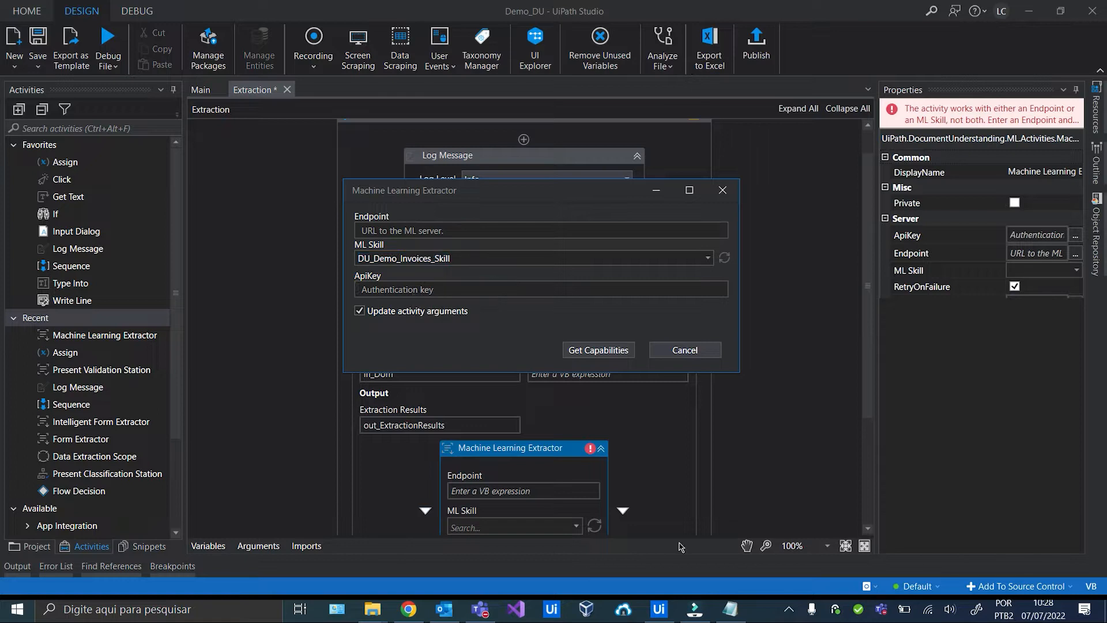
left_click(730, 609)
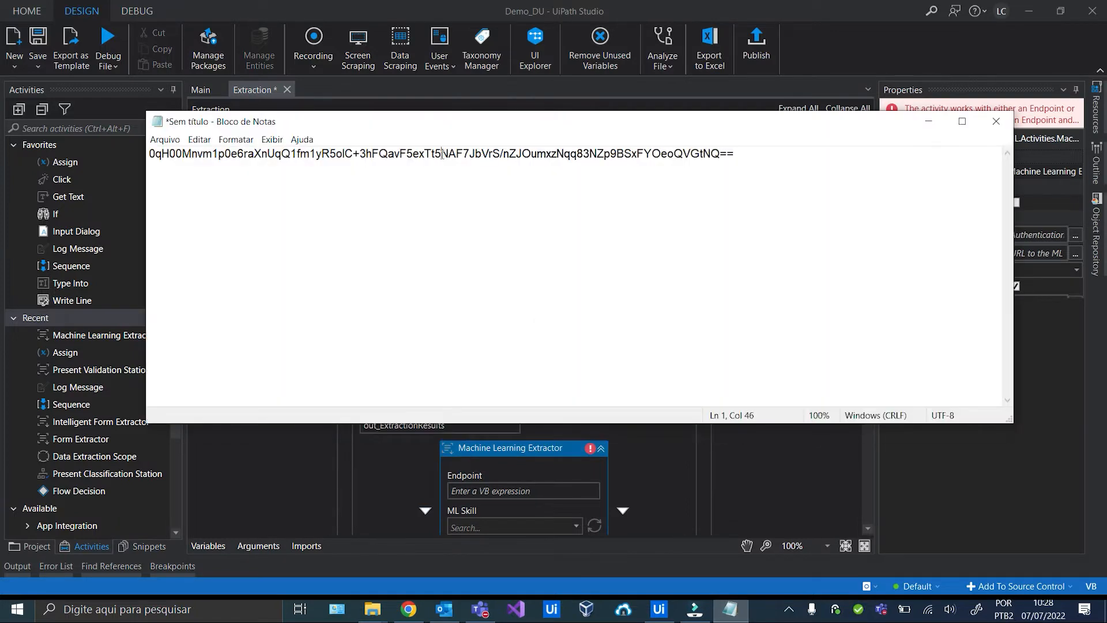
key("ctrl+a")
key("ctrl+c")
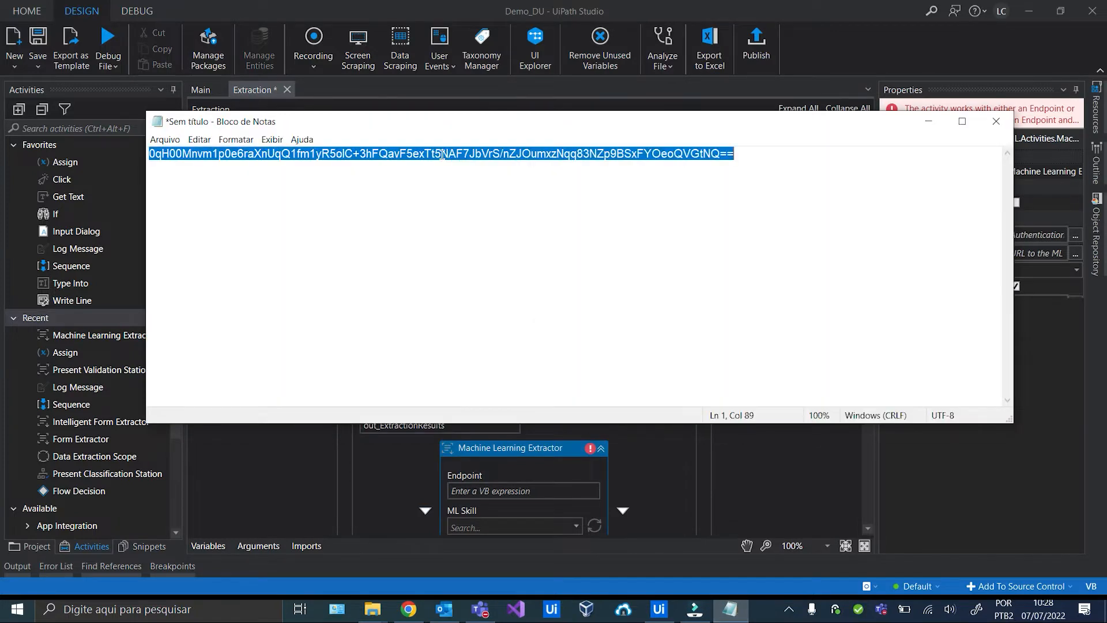
left_click(928, 122)
left_click(461, 285)
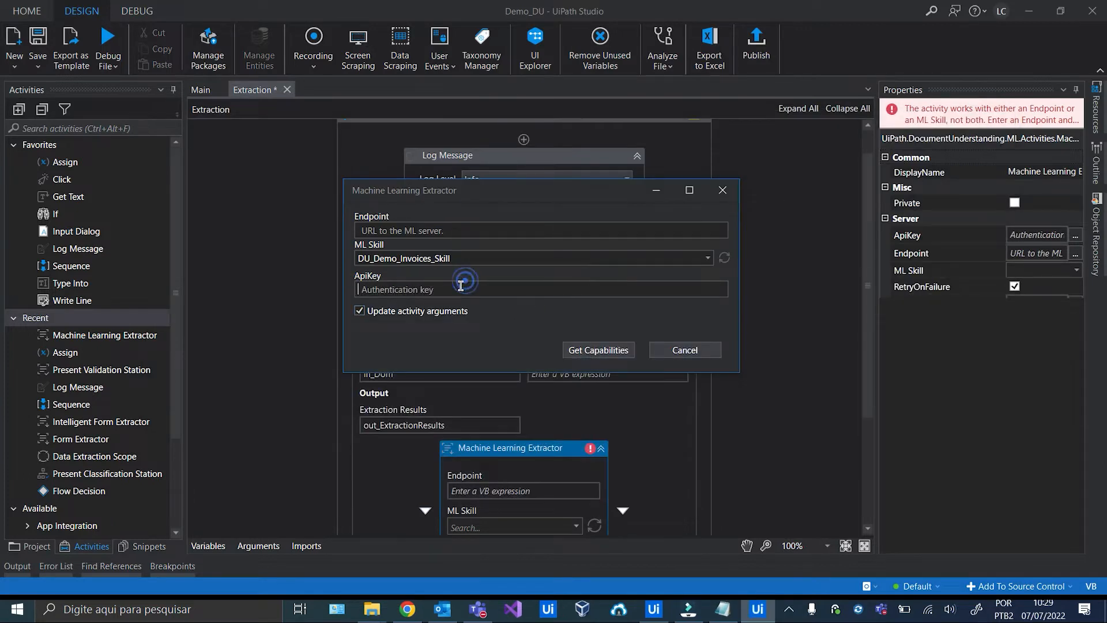
key("ctrl+v")
left_click(624, 352)
scroll(601, 414, "down", 5)
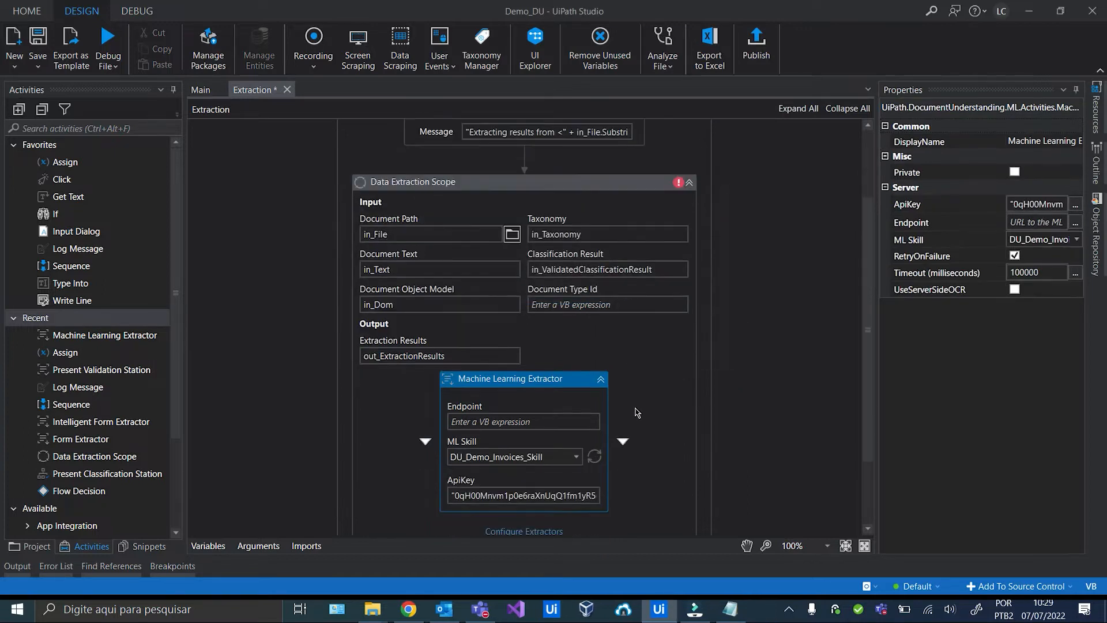
Open the extractor field mapping maximized with the CEG, LIGHT and TIM document types expanded.
left_click(550, 443)
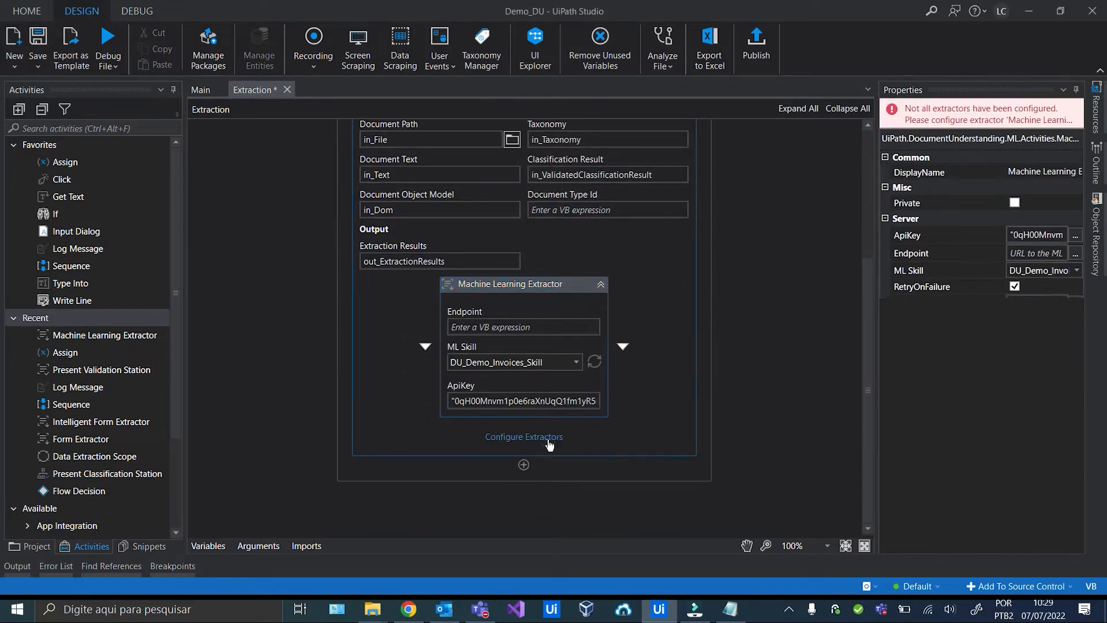
left_click(549, 440)
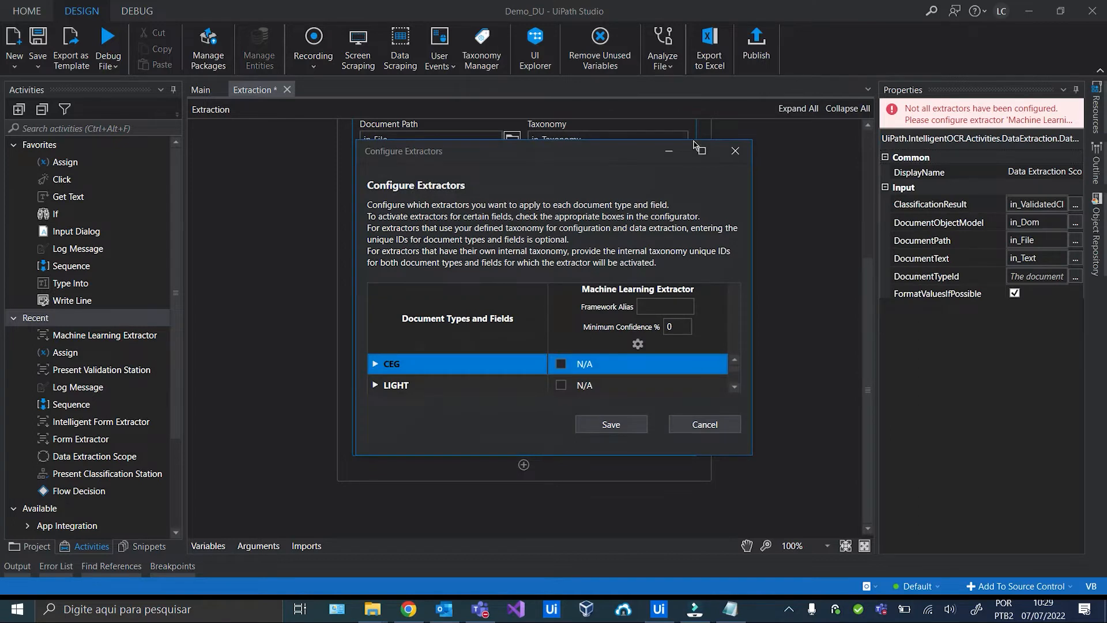
left_click(702, 150)
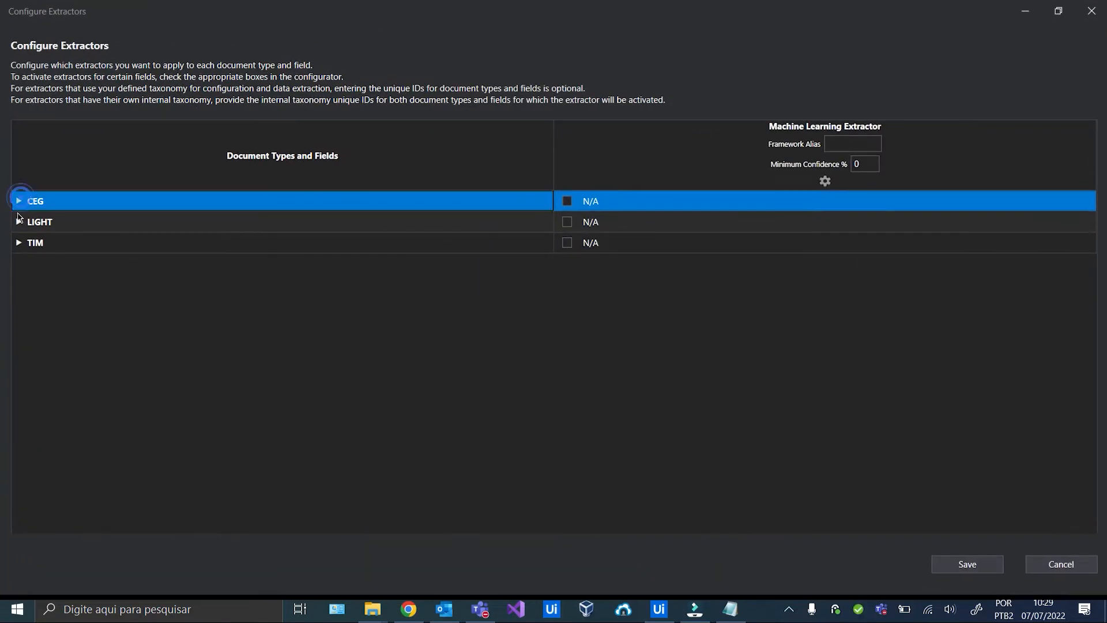
left_click(19, 201)
left_click(18, 327)
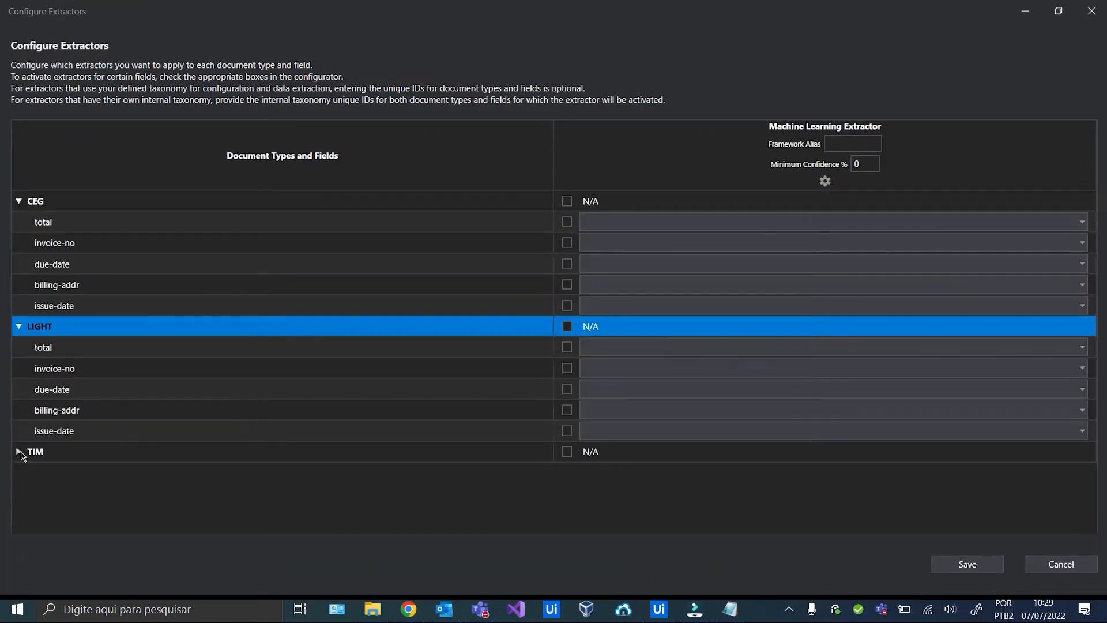
left_click(19, 452)
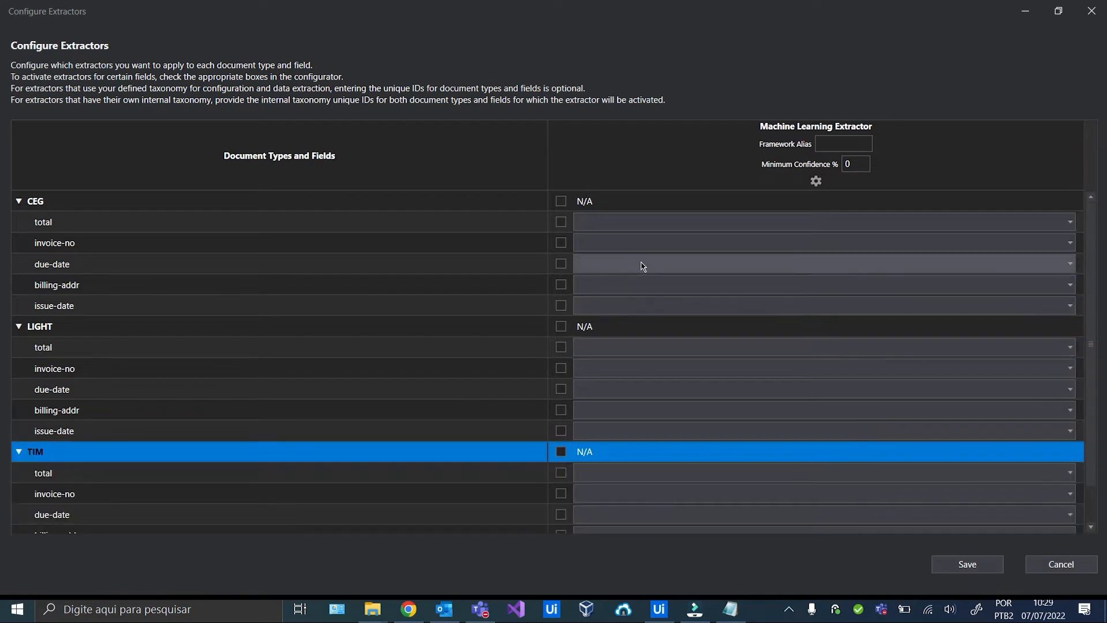
Map CEG total, invoice-no, due-date and billing-addr to matching fields, and issue-date to date.
left_click(644, 224)
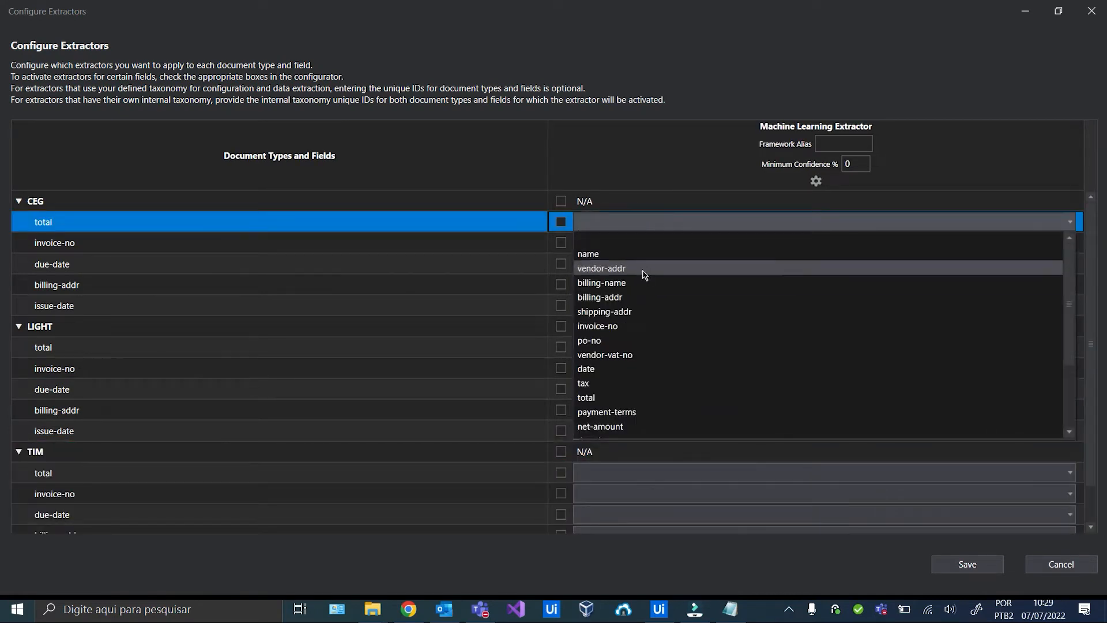
scroll(645, 289, "down", 2)
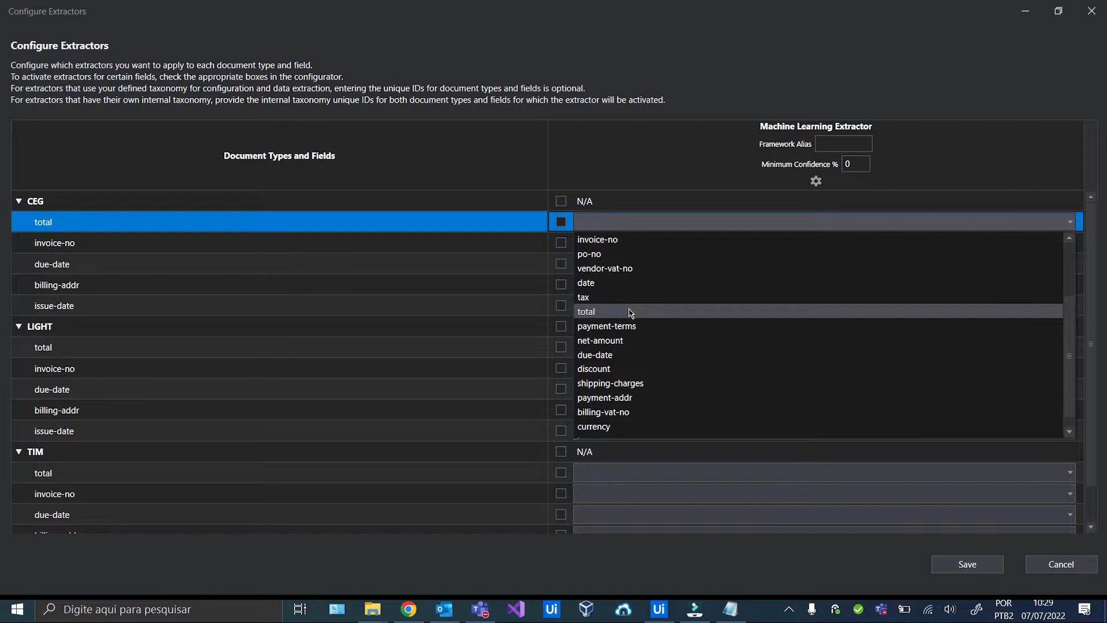
left_click(631, 312)
left_click(617, 242)
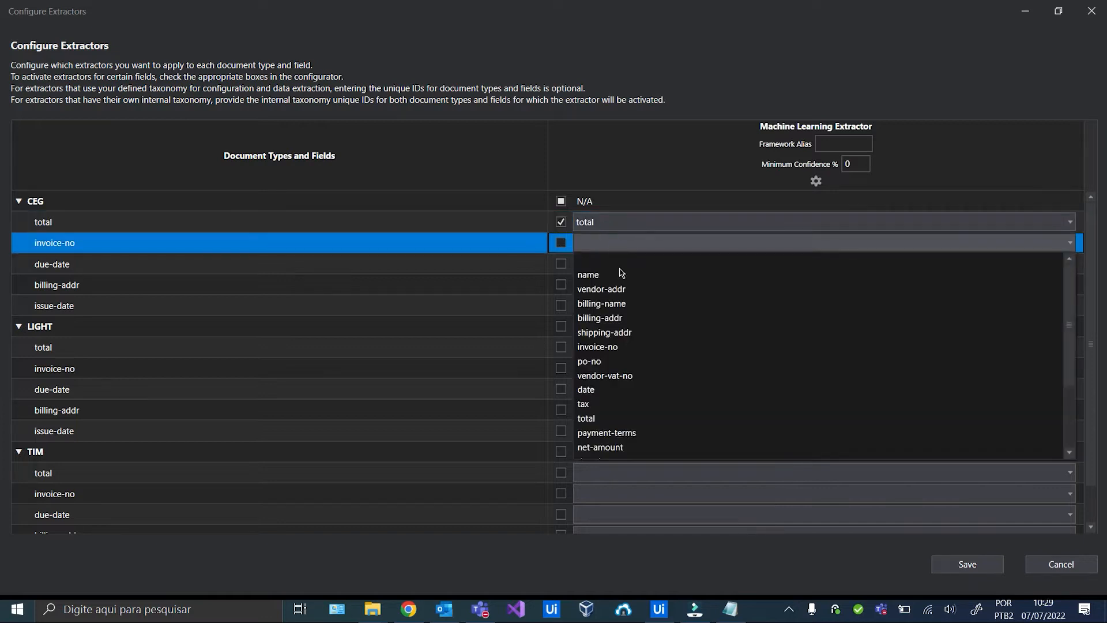
left_click(614, 351)
left_click(612, 264)
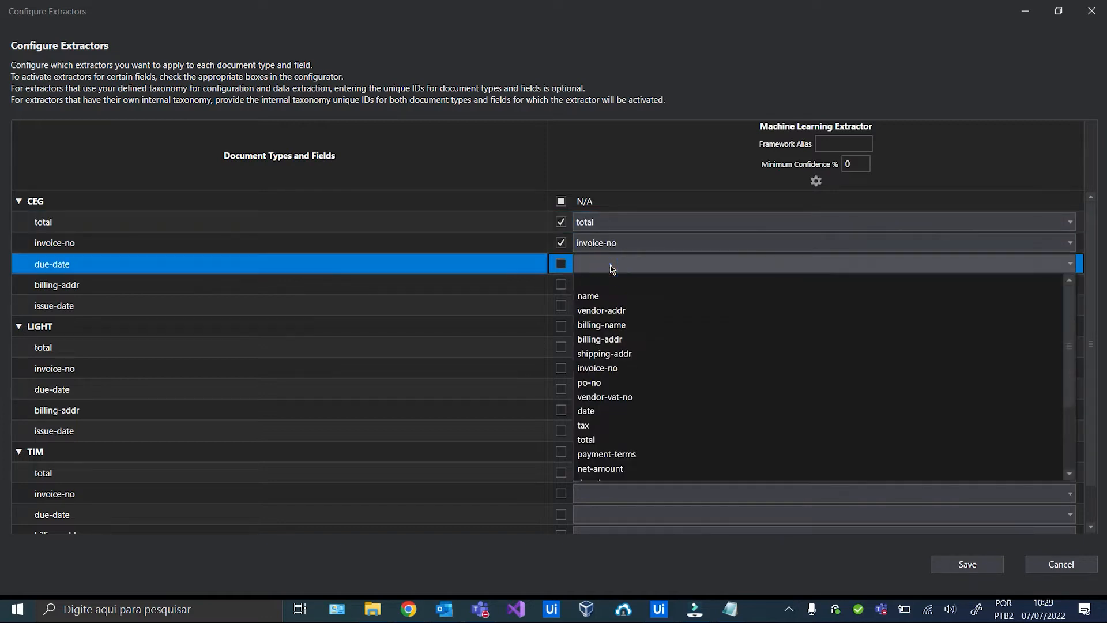
scroll(632, 375, "down", 2)
left_click(628, 382)
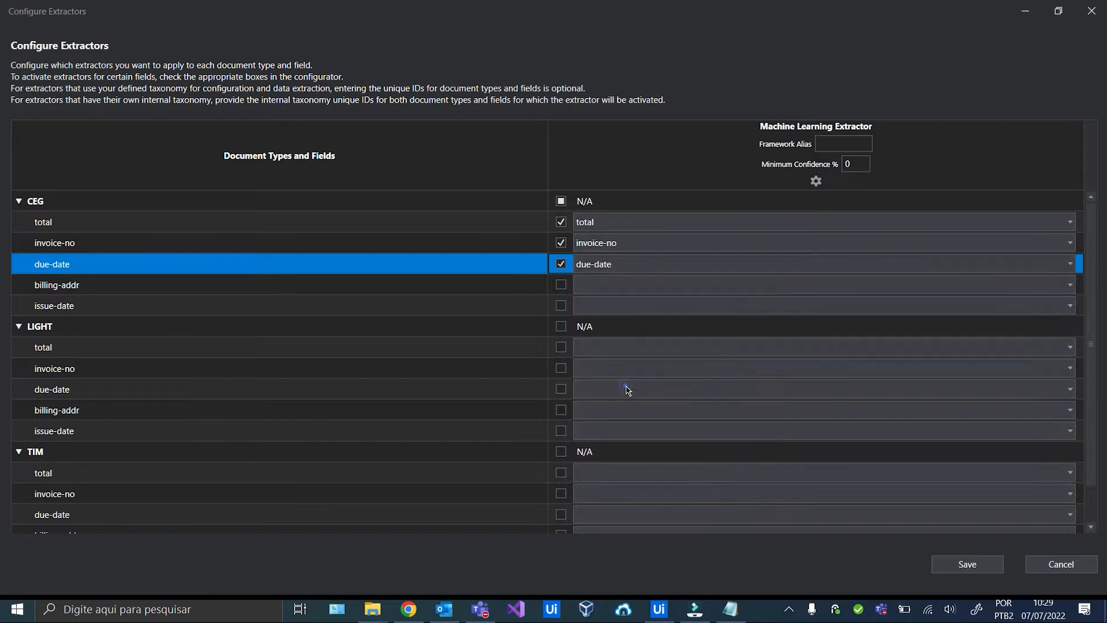
left_click(625, 288)
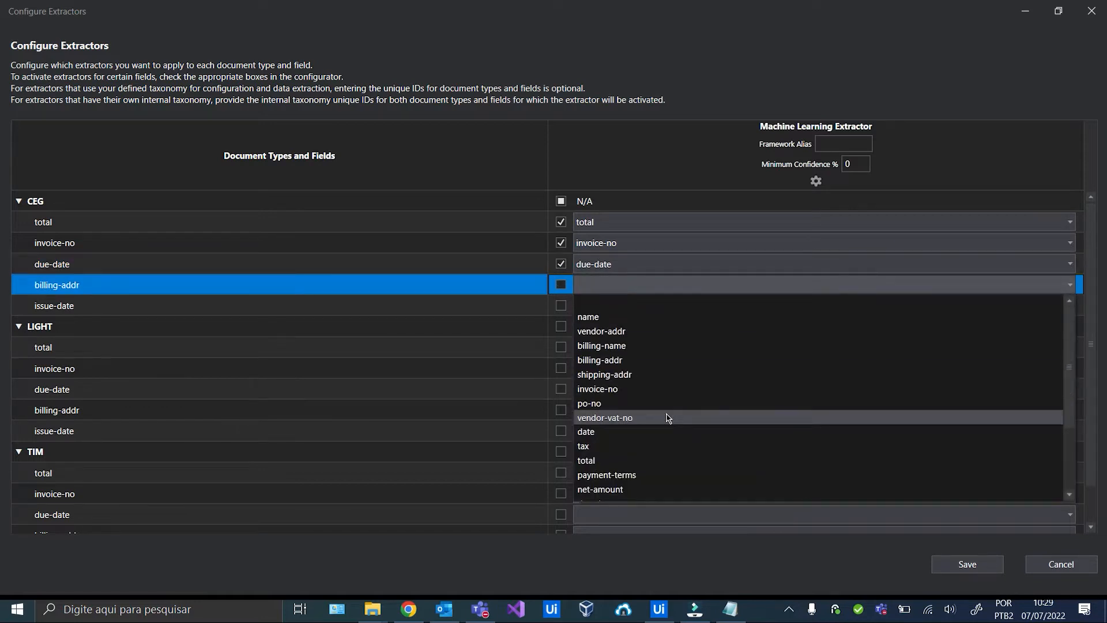
scroll(667, 418, "down", 2)
scroll(644, 384, "up", 2)
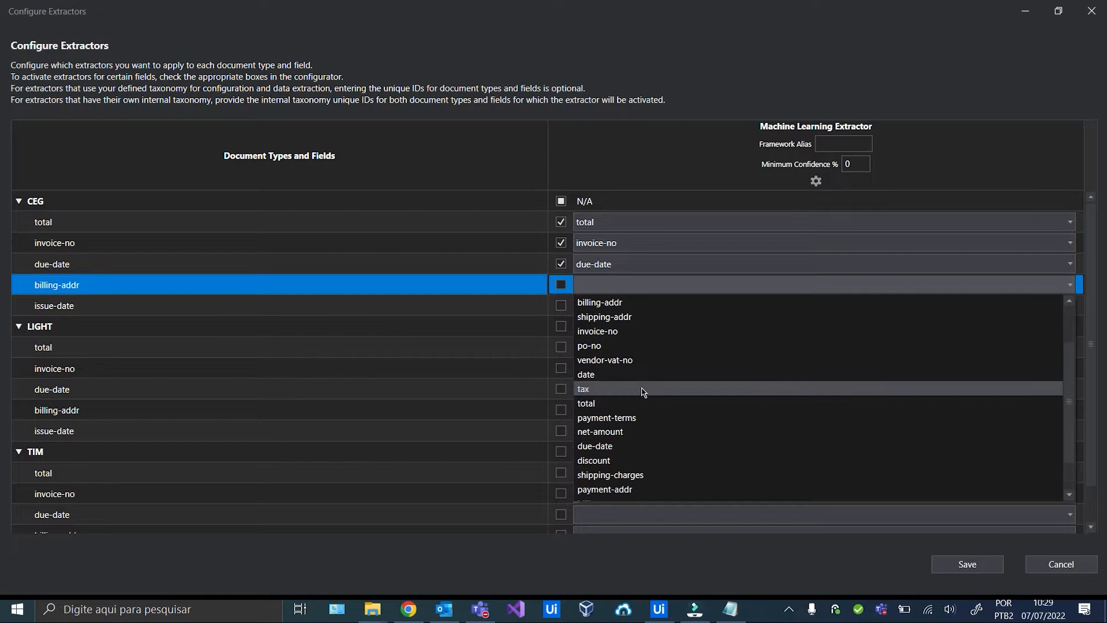
left_click(629, 373)
left_click(635, 285)
scroll(632, 375, "up", 2)
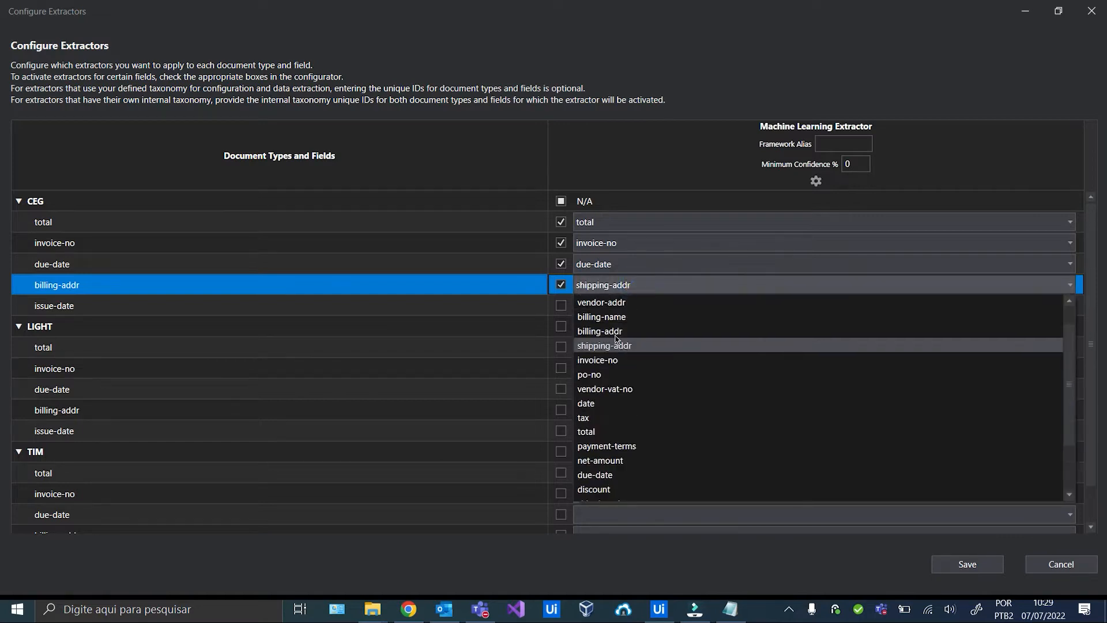
left_click(606, 360)
left_click(610, 307)
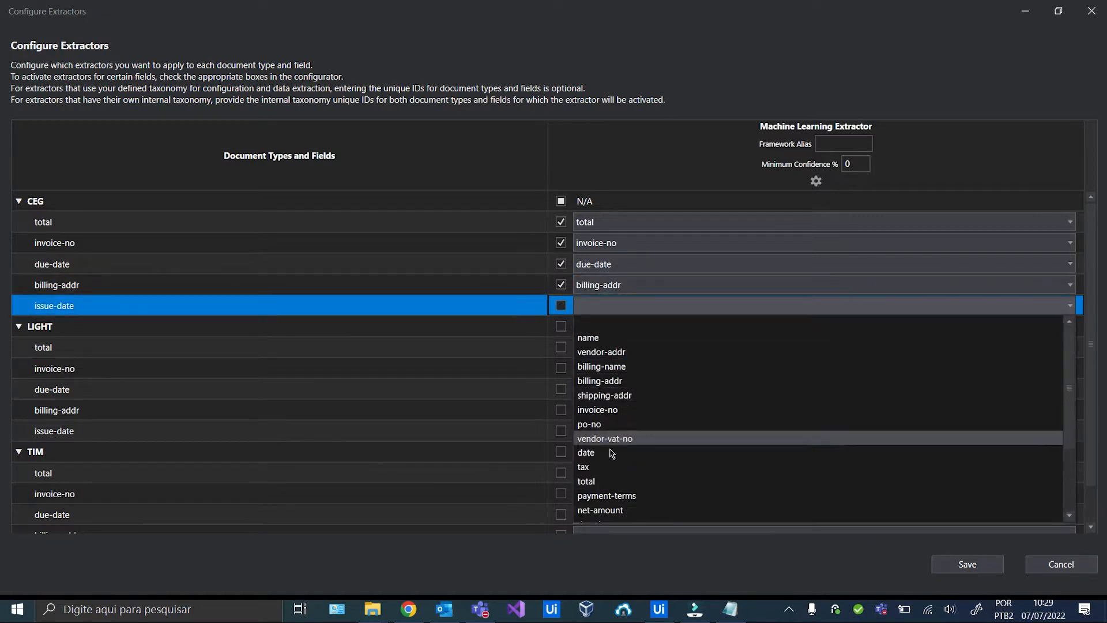
left_click(610, 454)
Map LIGHT total, invoice-no, due-date and billing-addr to their matching extractor fields.
left_click(623, 348)
left_click(611, 522)
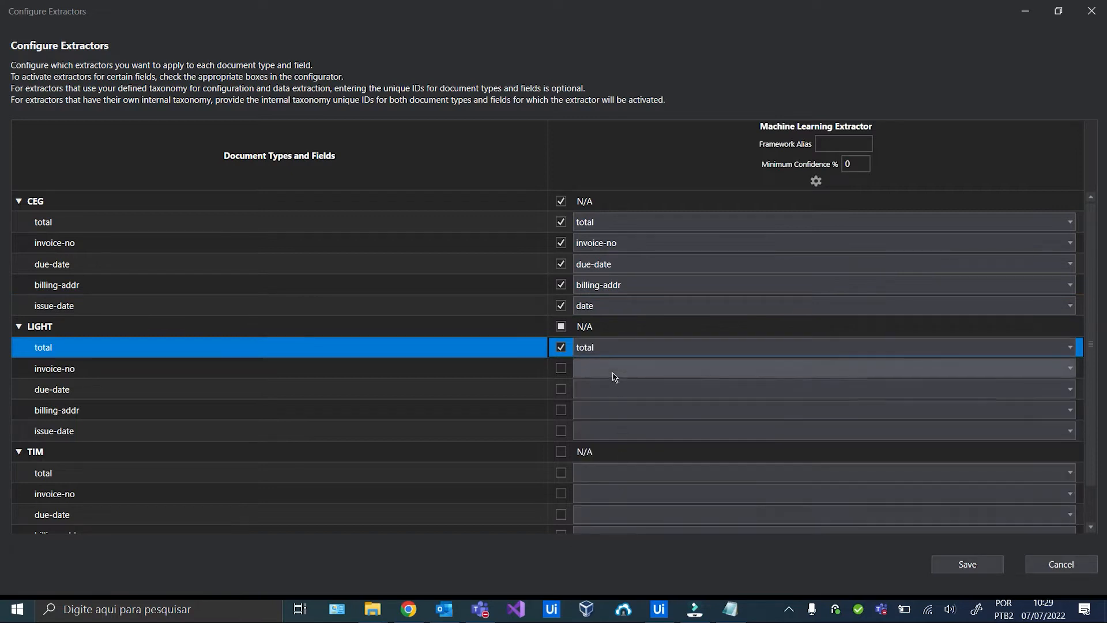
left_click(613, 369)
left_click(610, 473)
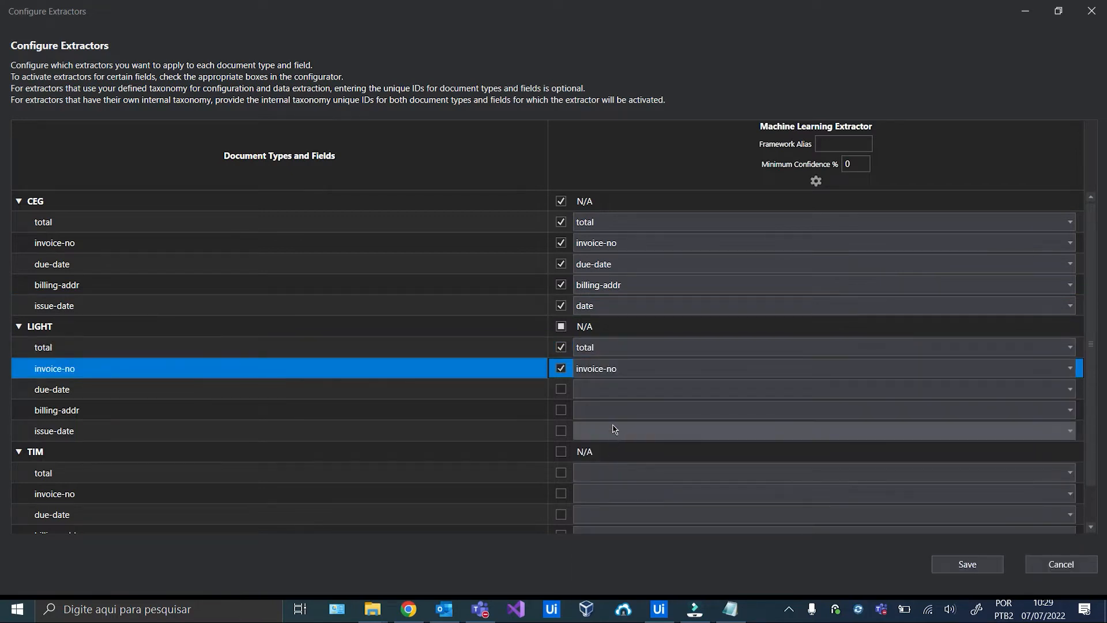
left_click(612, 395)
scroll(612, 491, "down", 2)
left_click(612, 492)
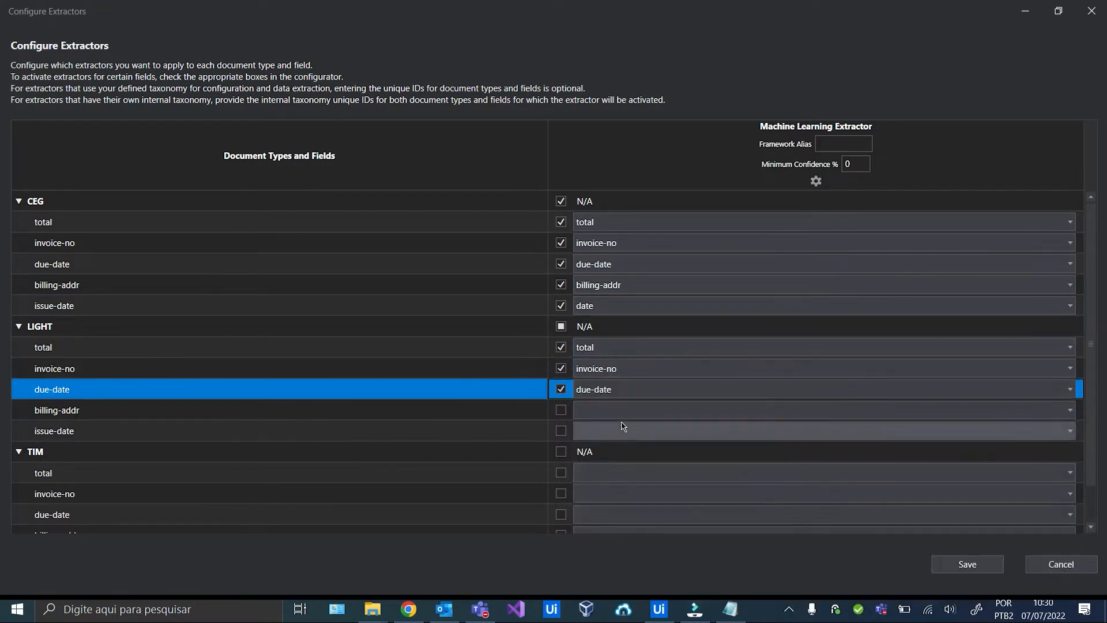
left_click(622, 410)
scroll(616, 337, "down", 2)
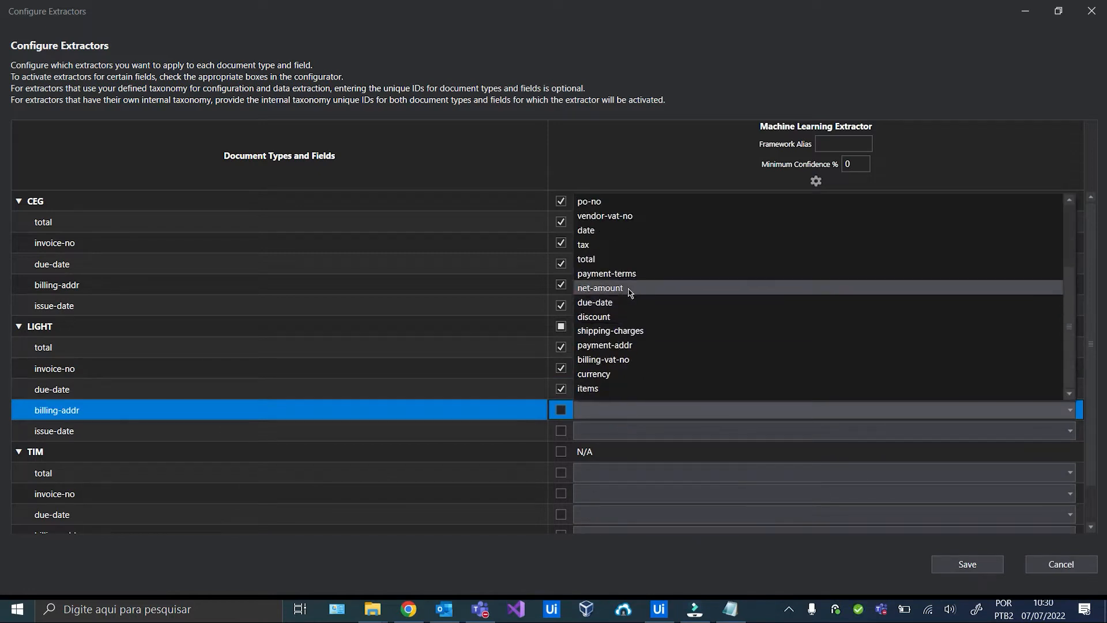
scroll(612, 288, "up", 2)
left_click(605, 259)
left_click(608, 429)
scroll(616, 374, "down", 2)
scroll(594, 286, "down", 1)
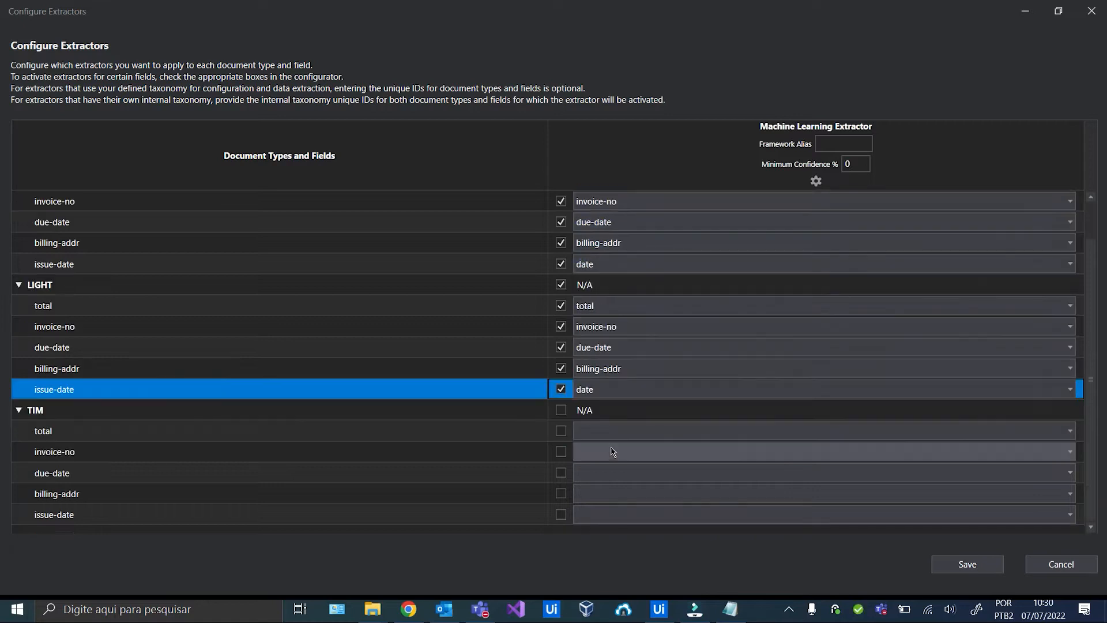
Map TIM total, invoice-no, due-date, billing-addr and issue-date (to date), then save the mapping.
left_click(606, 431)
left_click(586, 366)
left_click(605, 451)
scroll(607, 398, "down", 2)
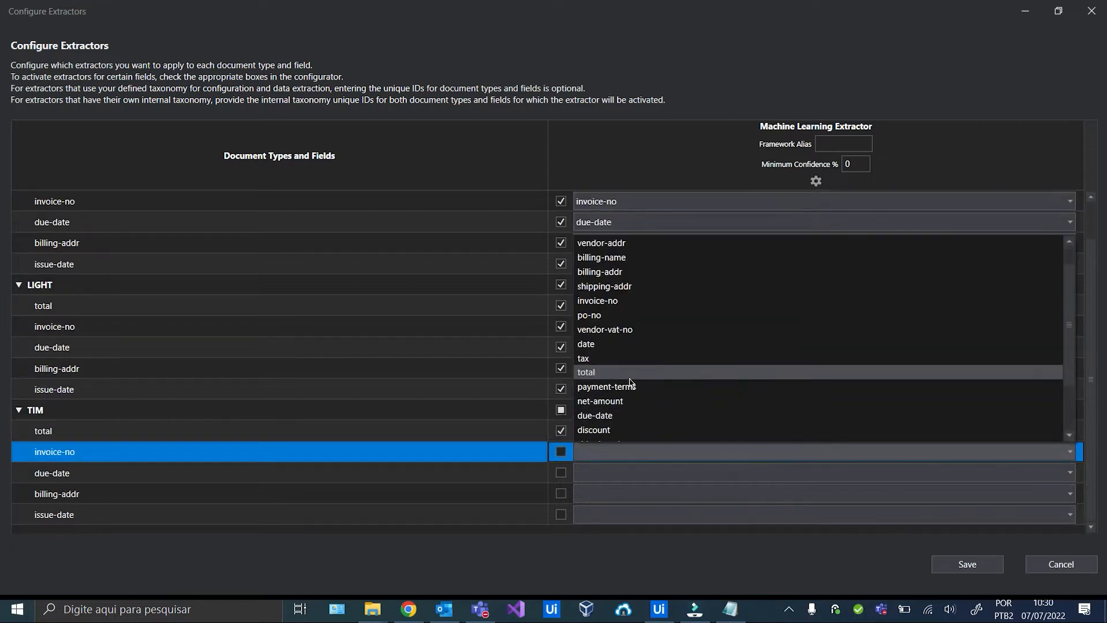
scroll(611, 375, "up", 2)
left_click(598, 329)
left_click(635, 473)
scroll(613, 353, "down", 2)
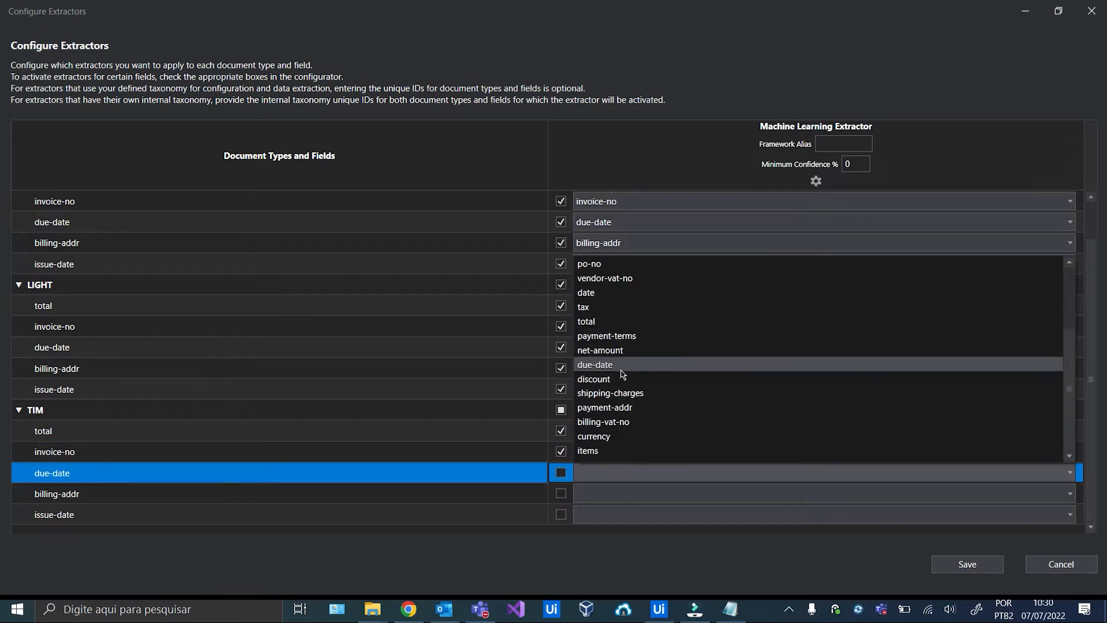
left_click(594, 364)
left_click(606, 493)
scroll(618, 443, "up", 2)
left_click(605, 356)
left_click(635, 494)
scroll(626, 374, "up", 2)
left_click(600, 342)
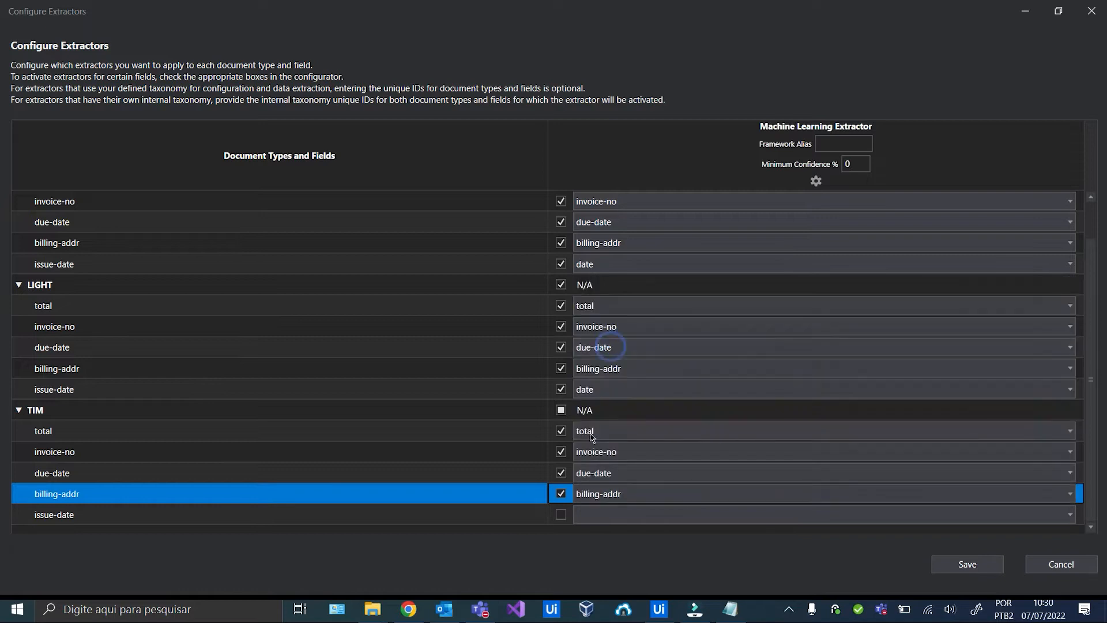
left_click(606, 513)
scroll(630, 420, "down", 2)
left_click(607, 336)
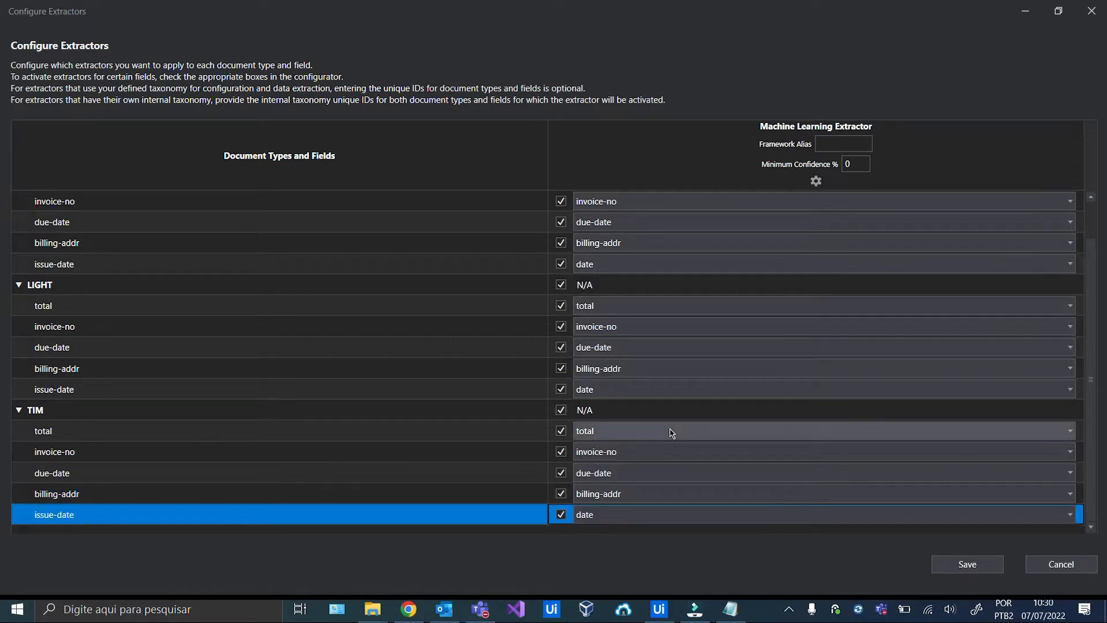
left_click(989, 563)
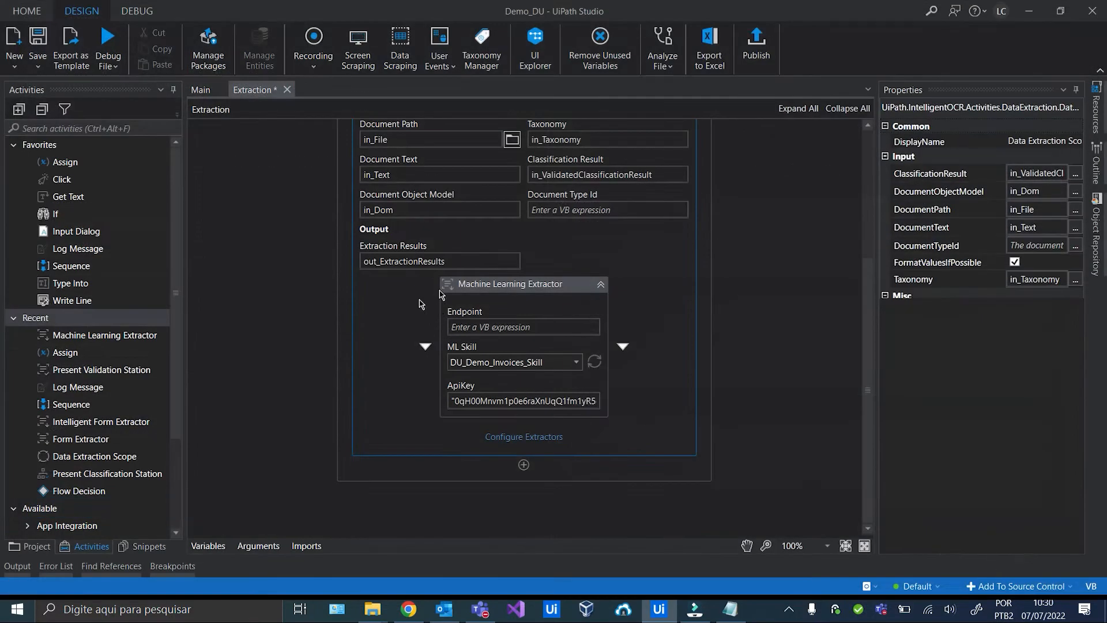
Save the Extraction workflow and run the whole Demo_DU project from Main.
left_click(541, 290)
key("ctrl+s")
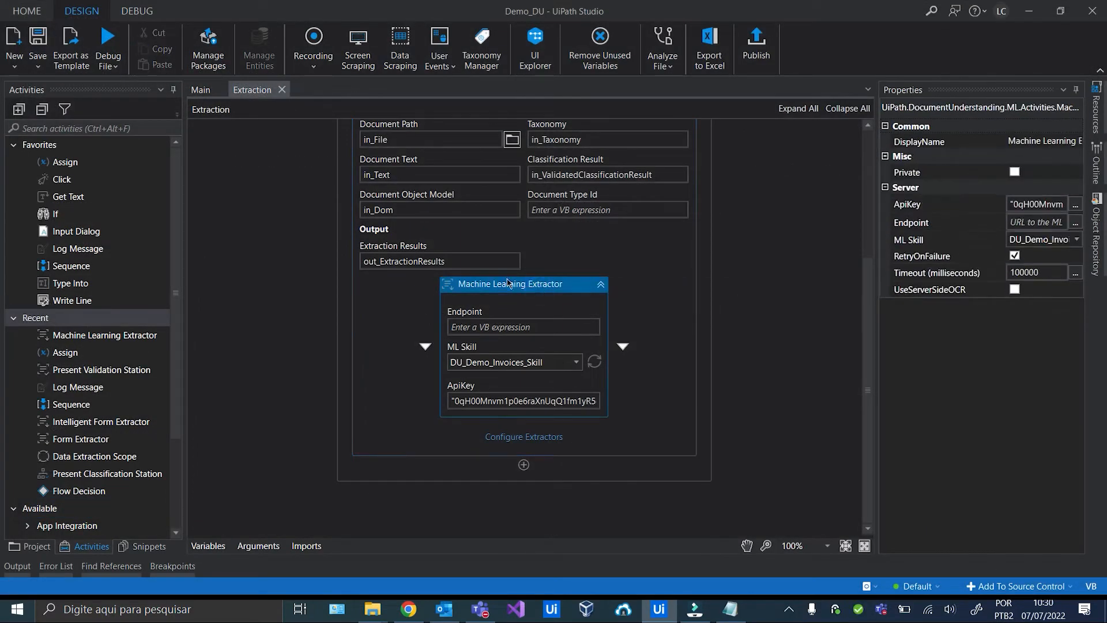
left_click(201, 90)
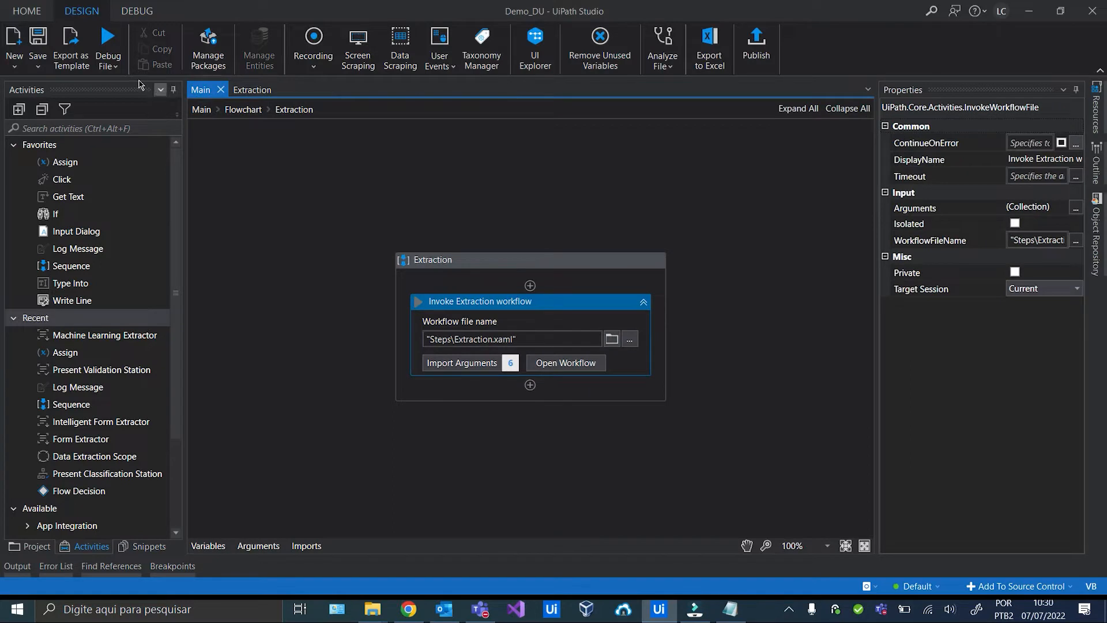
left_click(113, 61)
left_click(122, 62)
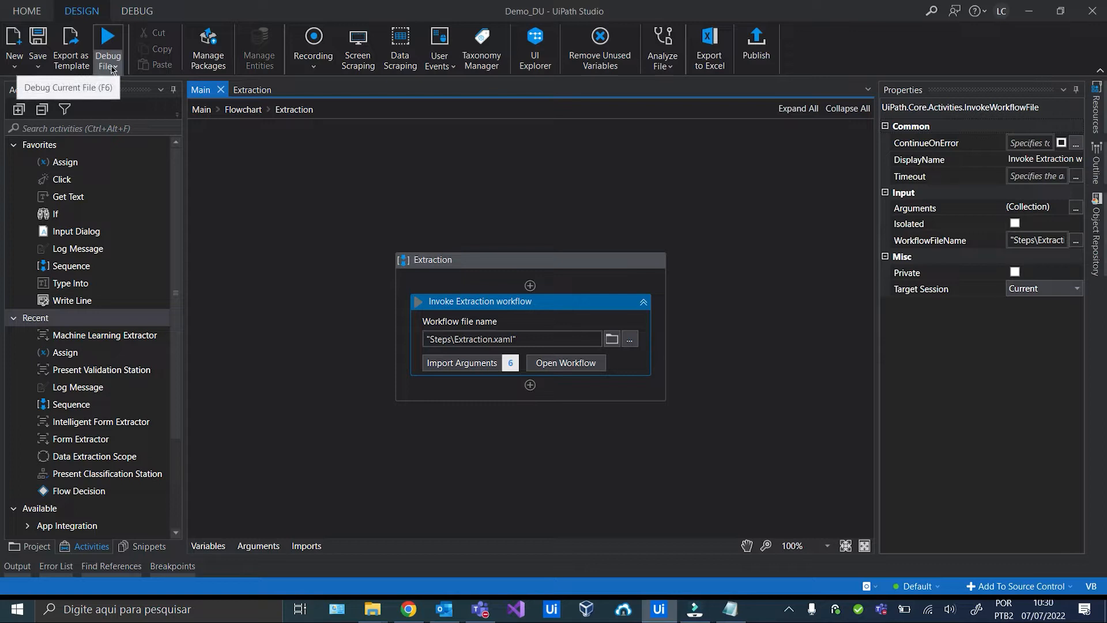
left_click(114, 66)
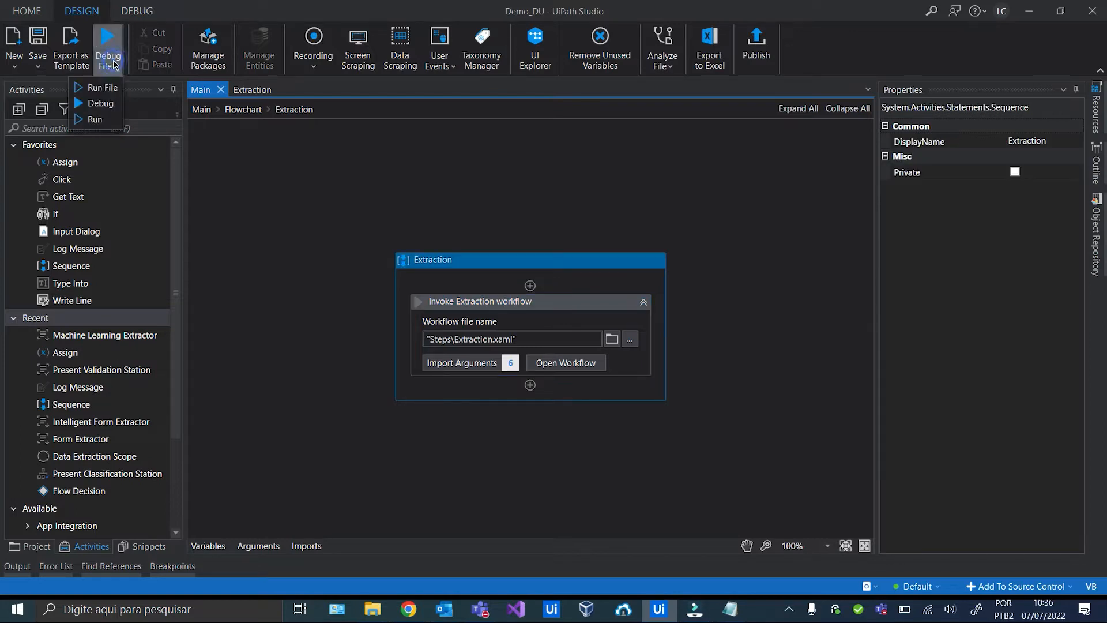
left_click(108, 119)
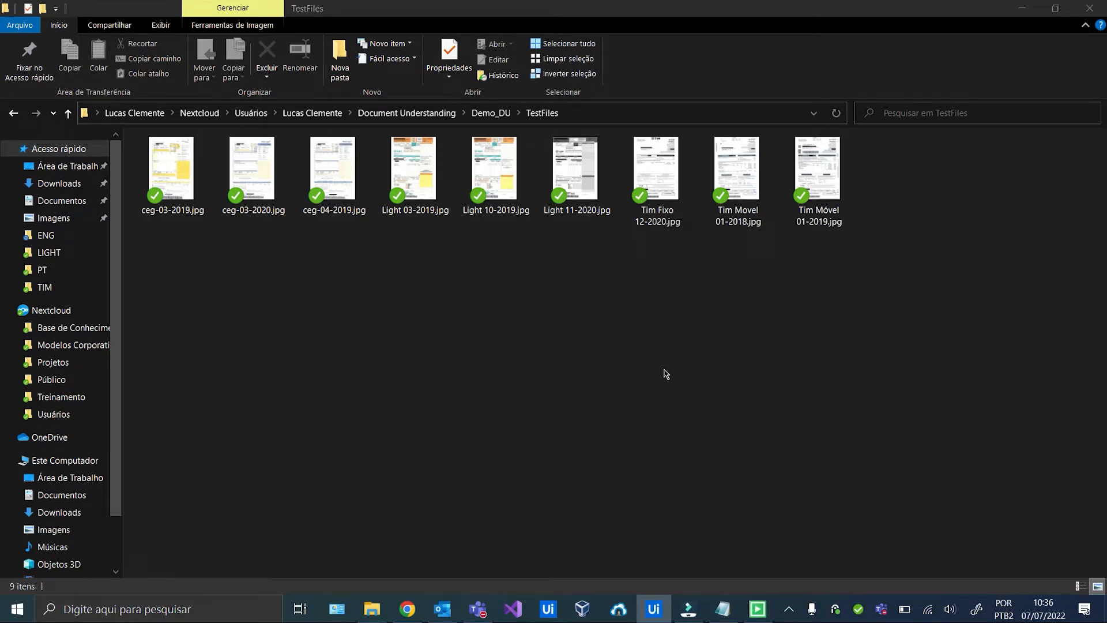
left_click(654, 609)
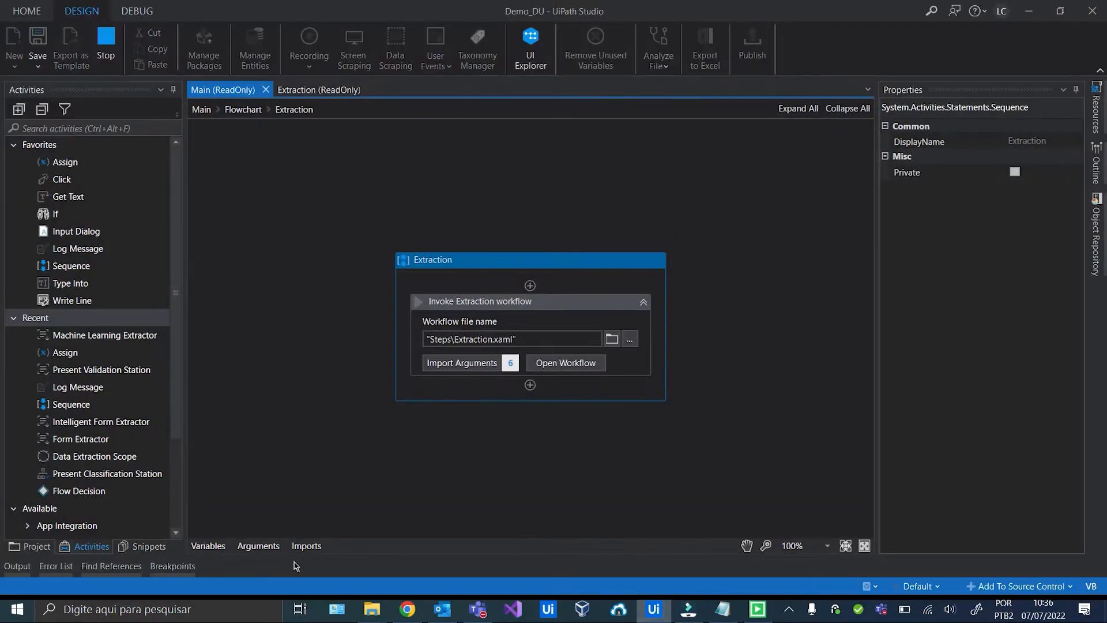
Save the extracted fields of bills ceg-03-2019, ceg-03-2020 and ceg-04-2019 in Validation Station.
left_click(23, 564)
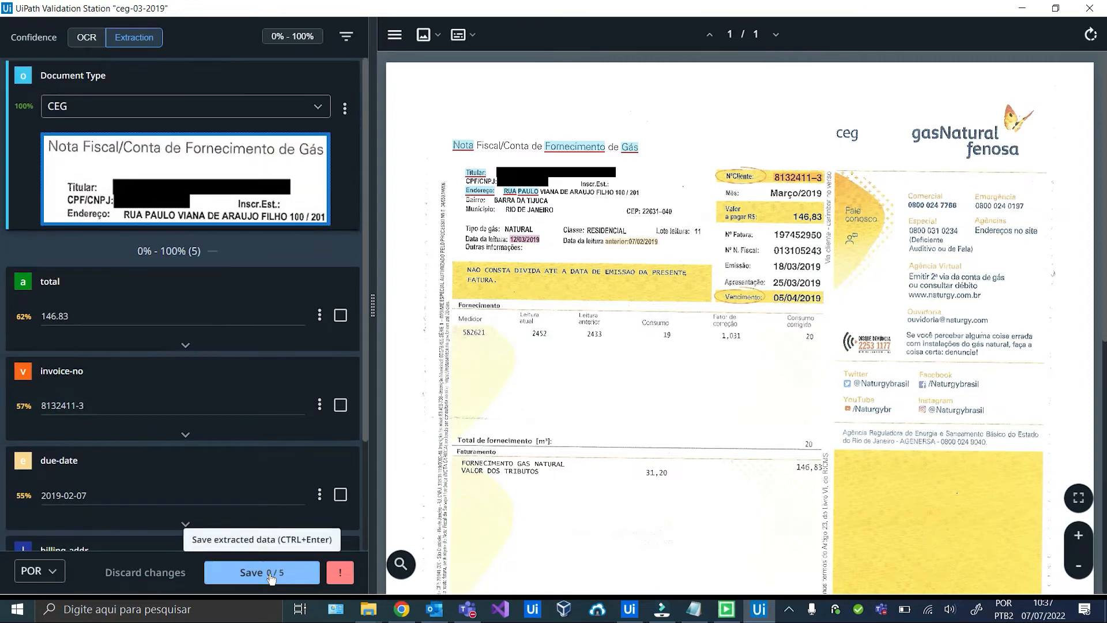
left_click(271, 573)
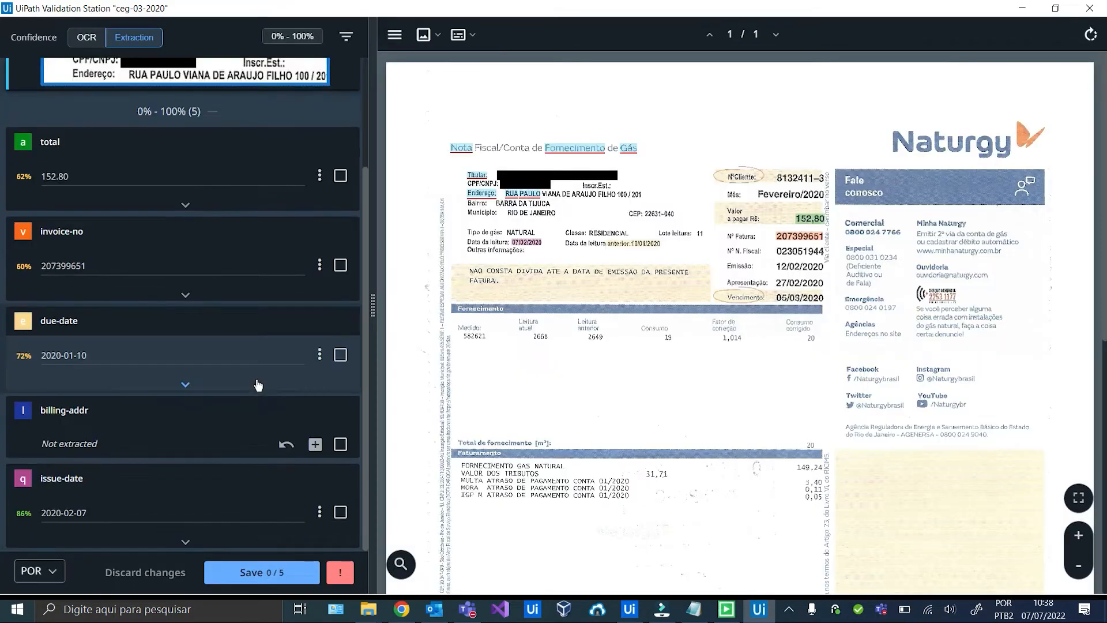
left_click(258, 574)
left_click(258, 574)
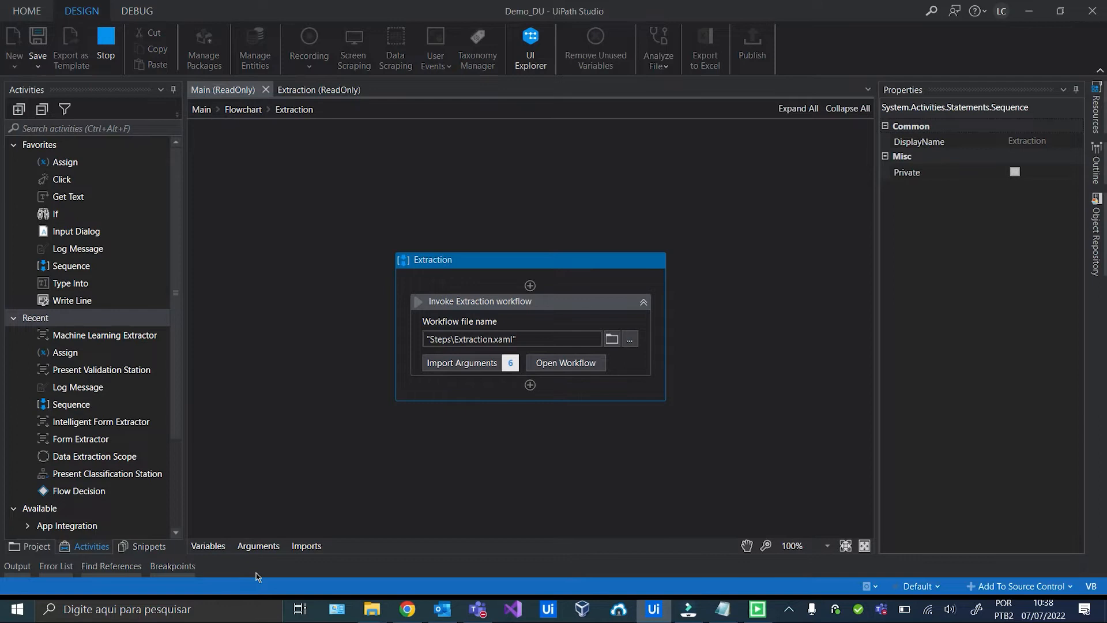
left_click(28, 571)
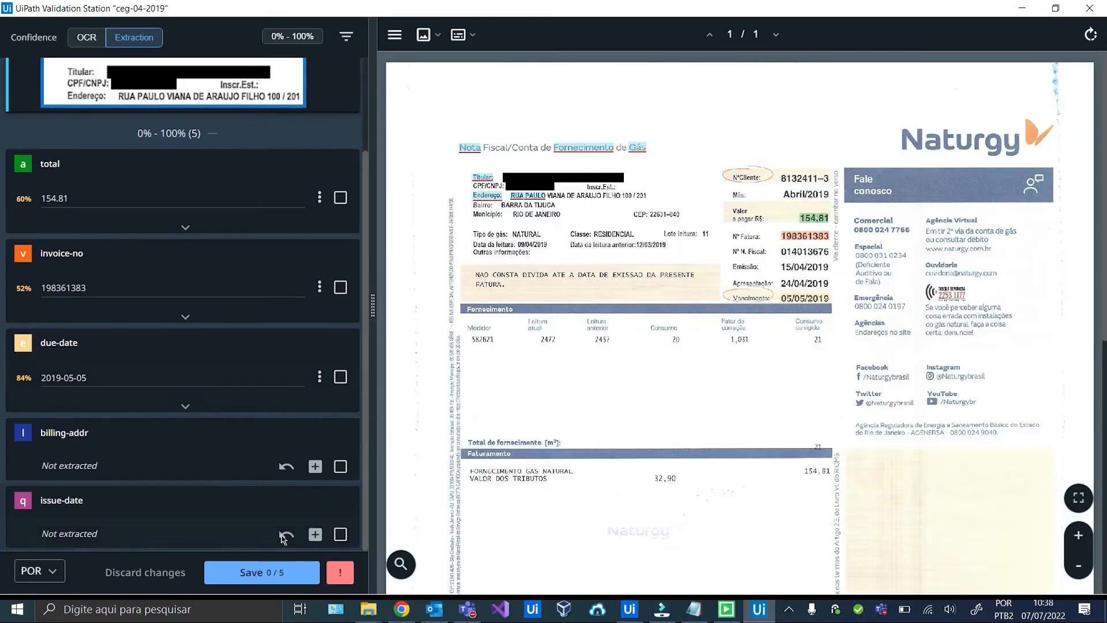
left_click(267, 578)
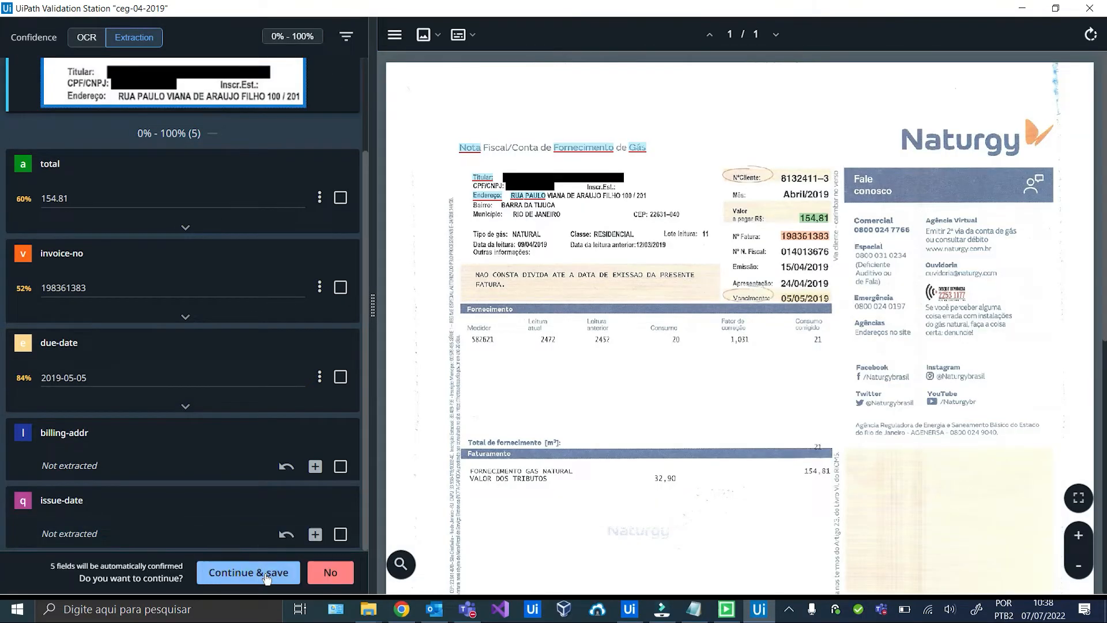
left_click(267, 578)
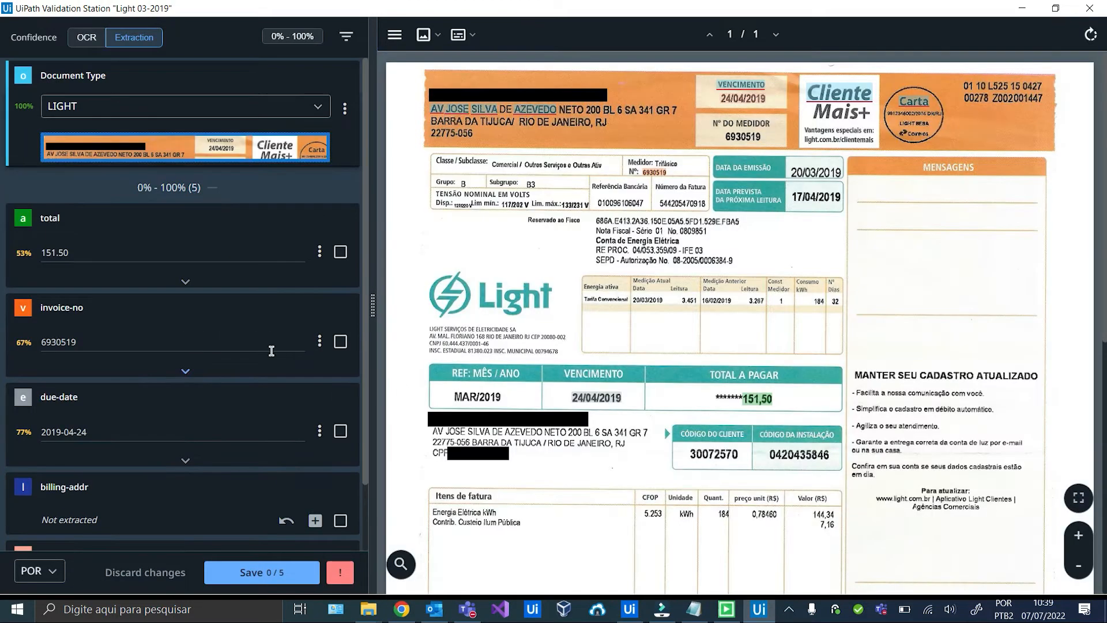
Save and confirm the Light 03-2019, 10-2019 and 11-2020 bills.
scroll(282, 341, "down", 1)
left_click(277, 569)
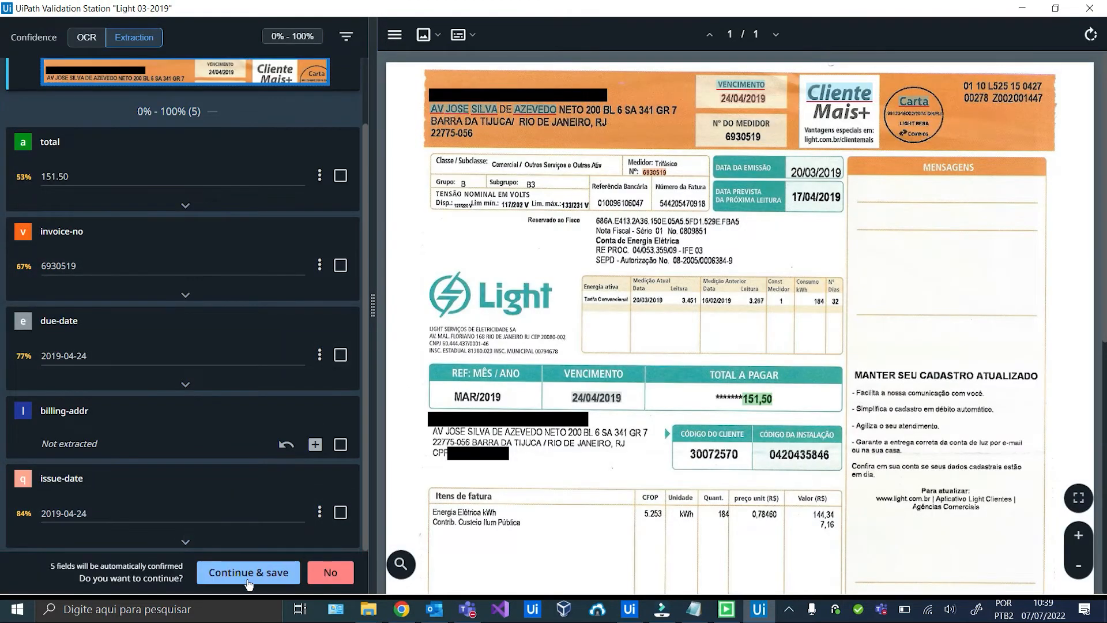
left_click(249, 576)
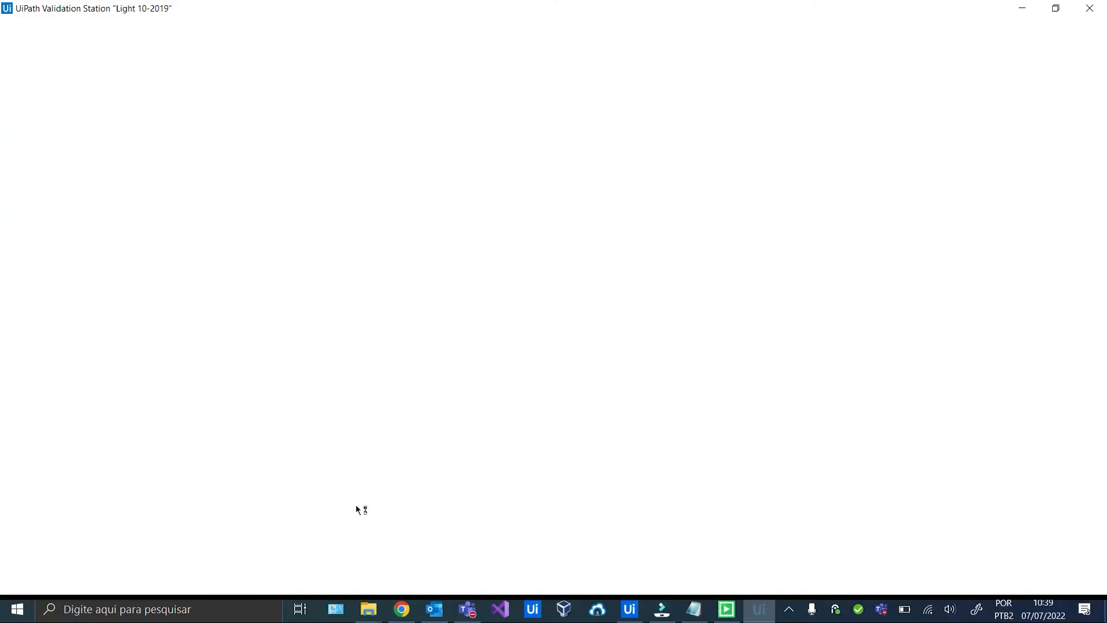
scroll(311, 314, "down", 2)
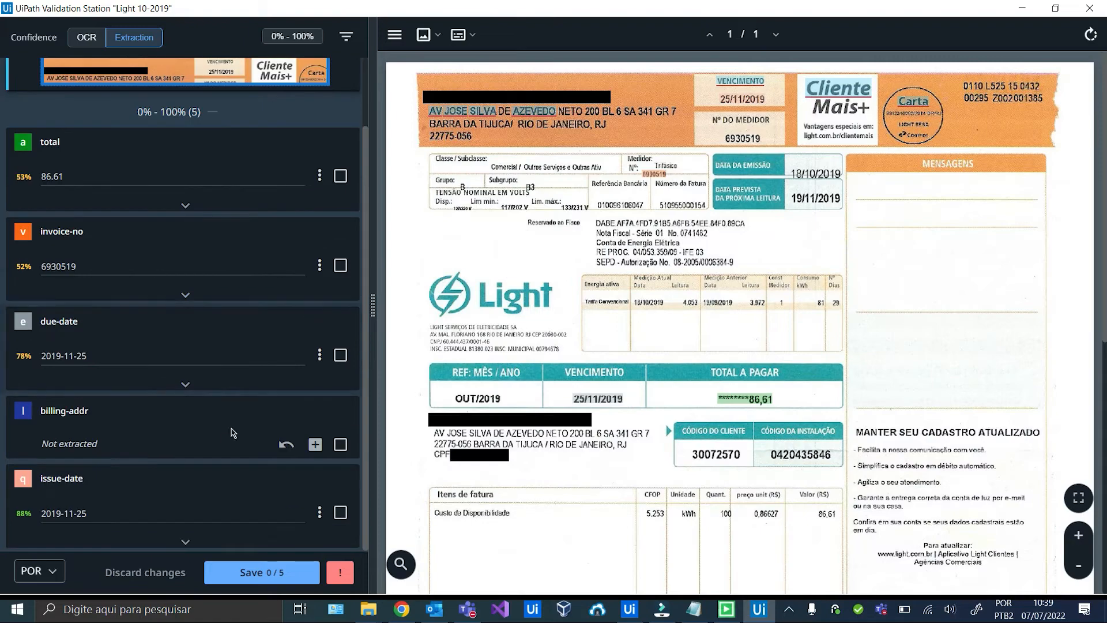
left_click(262, 573)
left_click(262, 579)
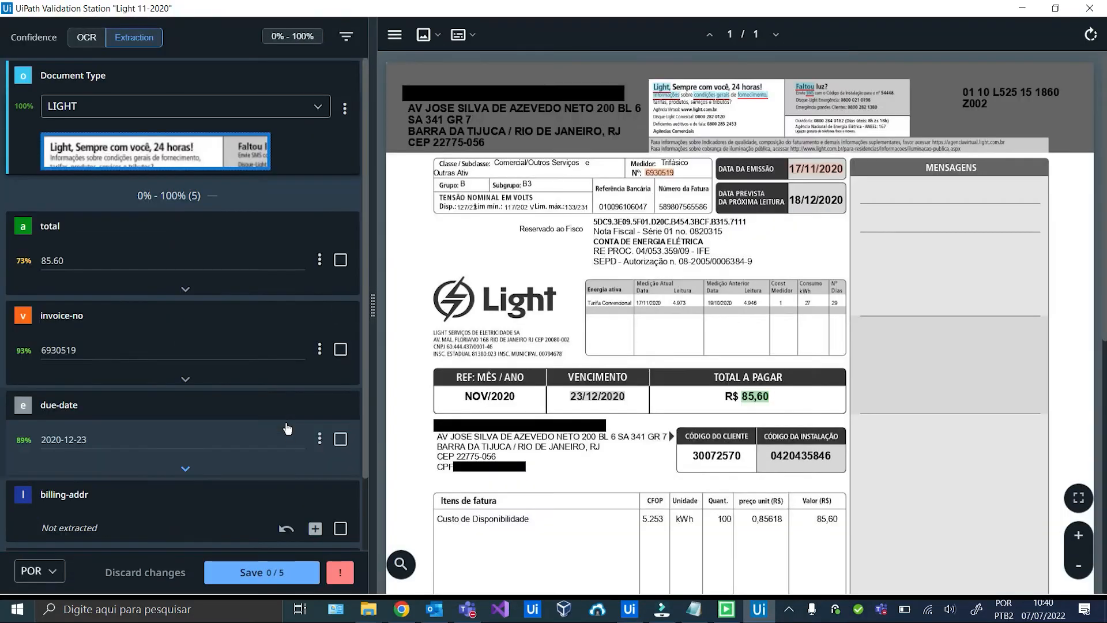
left_click(262, 572)
left_click(263, 574)
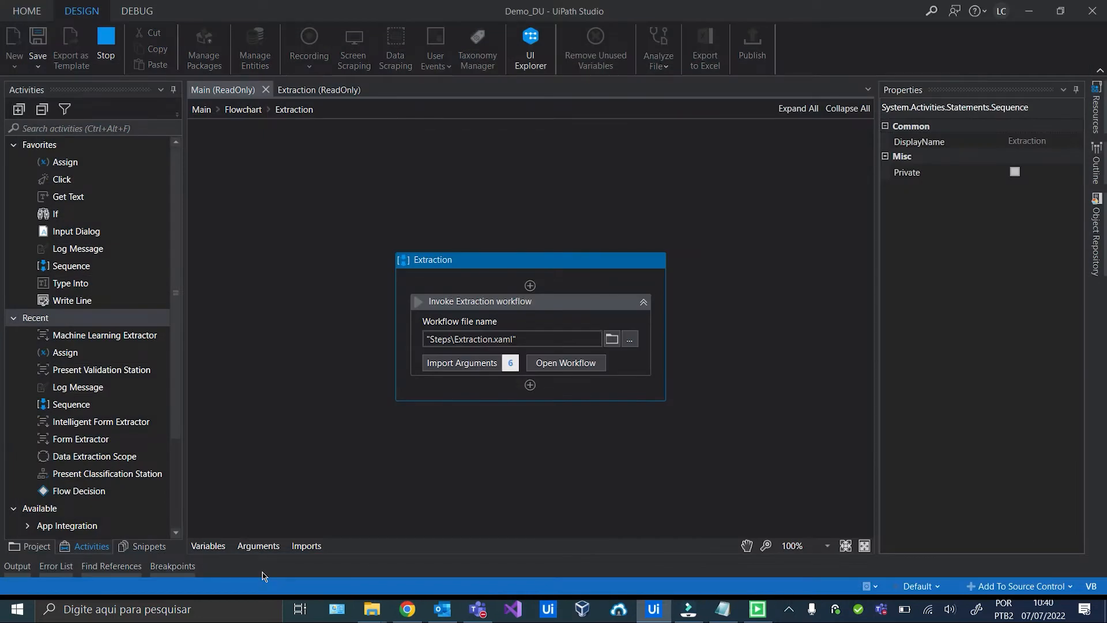
Save and confirm the Tim Fixo 12-2020, next TIM, and Tim Móvel 01-2019 bills.
left_click(17, 566)
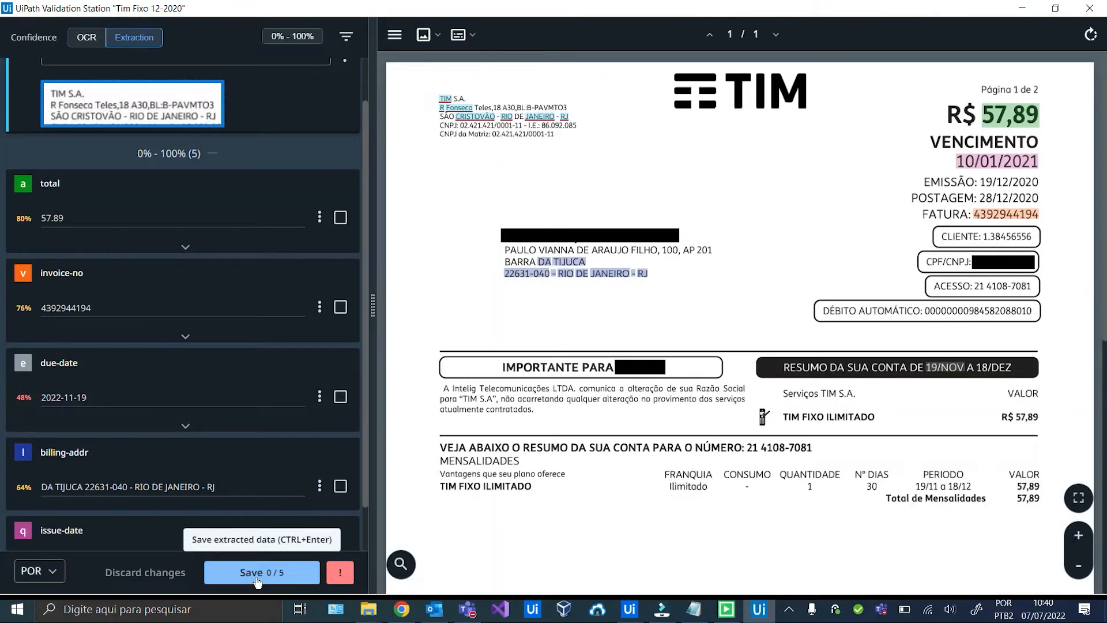
left_click(250, 572)
left_click(251, 573)
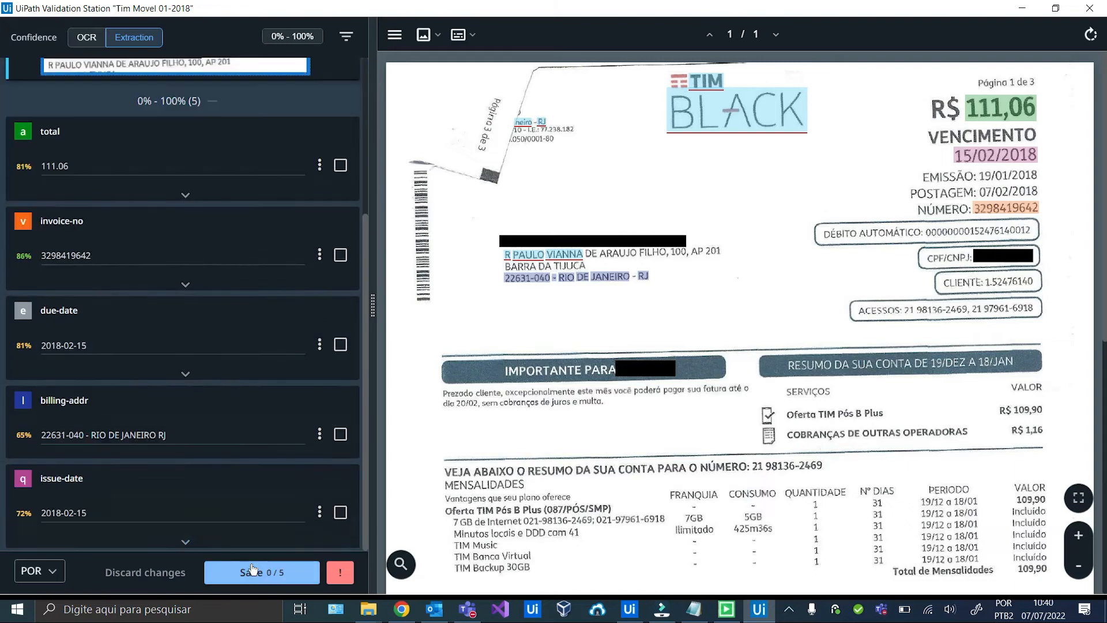
left_click(252, 568)
left_click(252, 568)
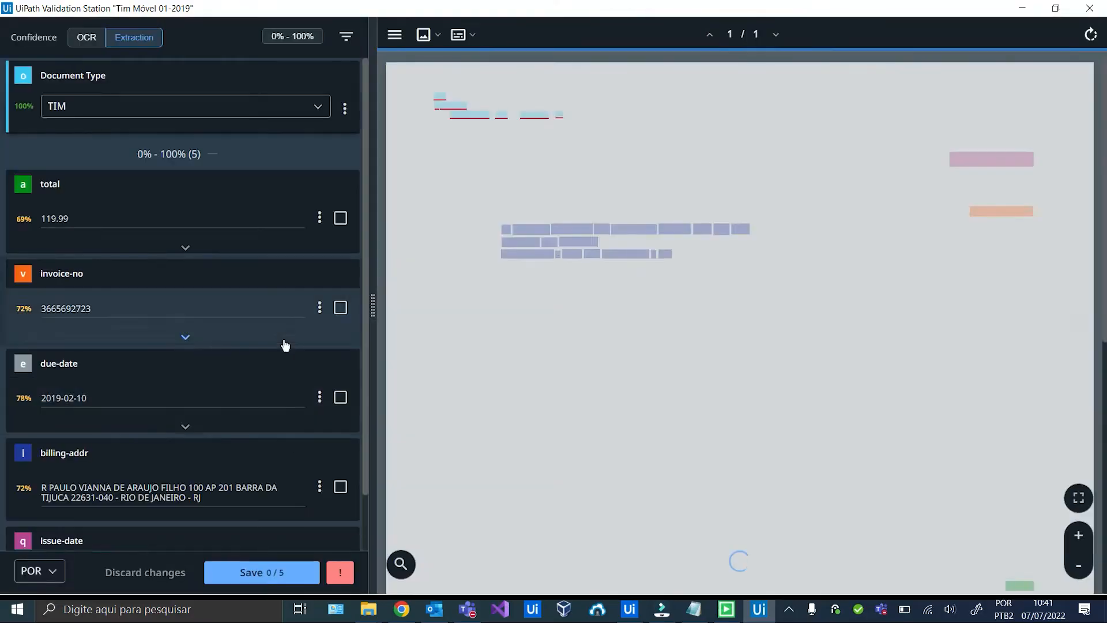
scroll(264, 380, "down", 2)
scroll(264, 378, "up", 2)
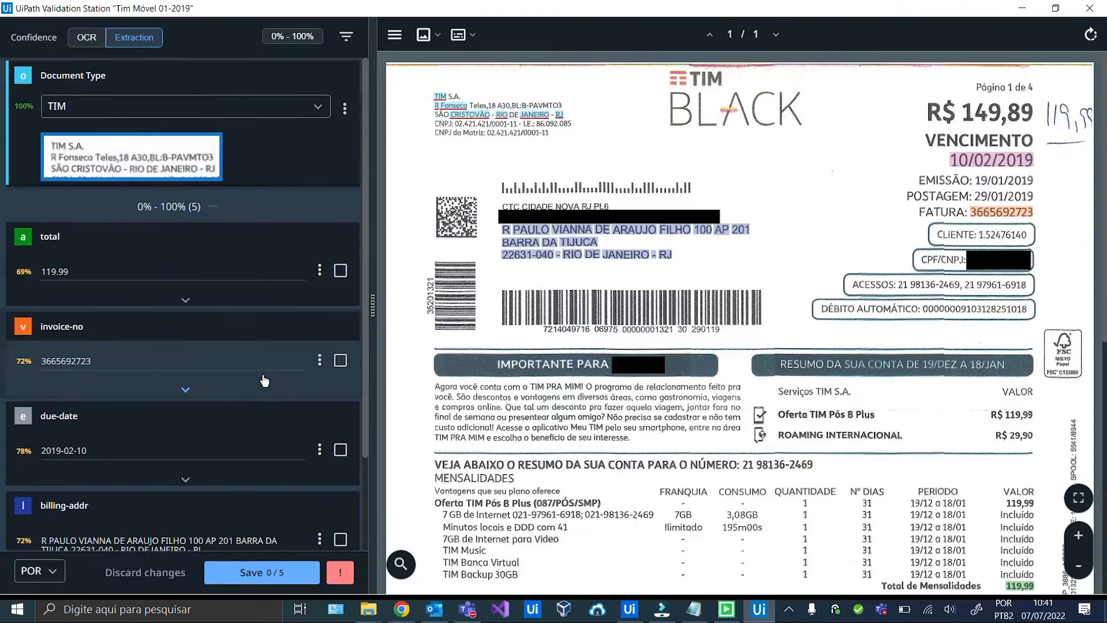
scroll(265, 378, "down", 2)
left_click(257, 567)
left_click(259, 568)
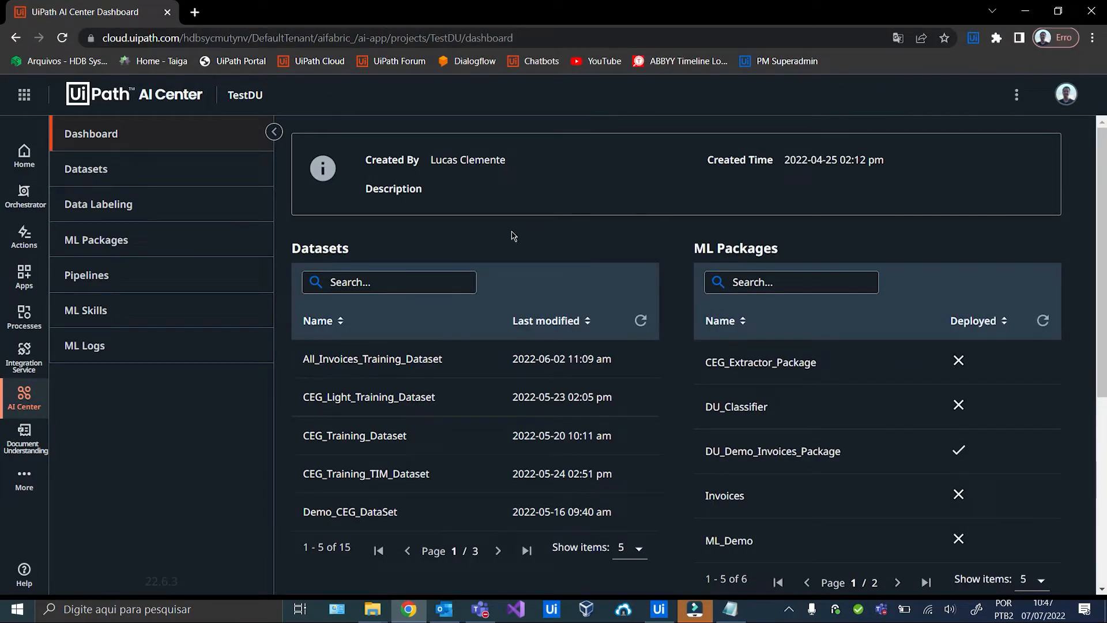
Start a new Document Understanding labeling session named DU_Demo_Datalabeling.
left_click(124, 212)
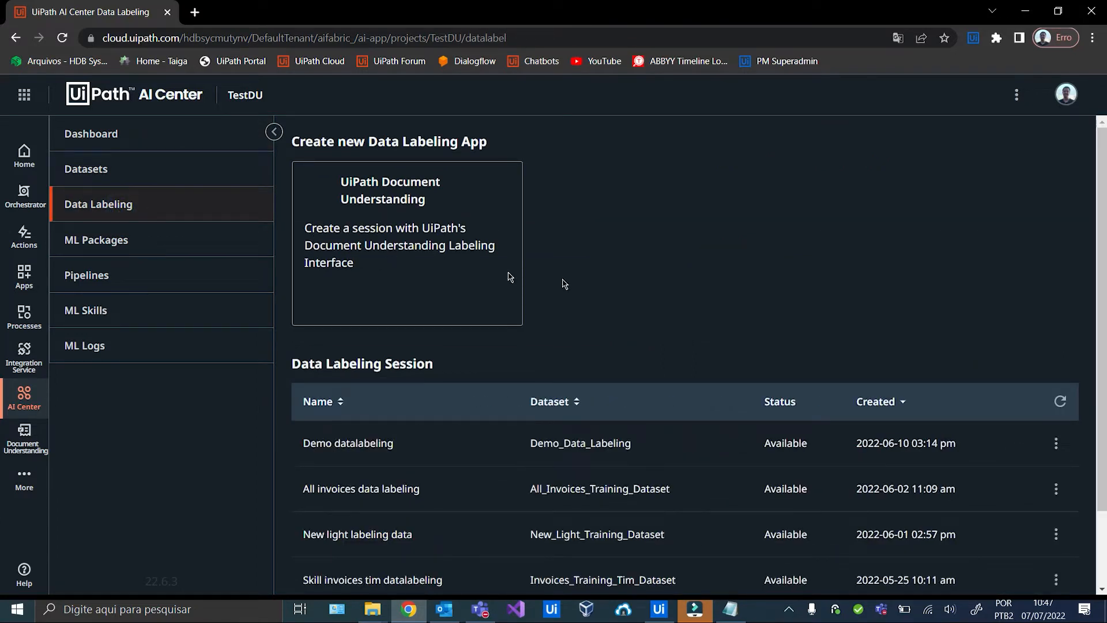
left_click(385, 231)
left_click(387, 217)
type("DU_Demo_")
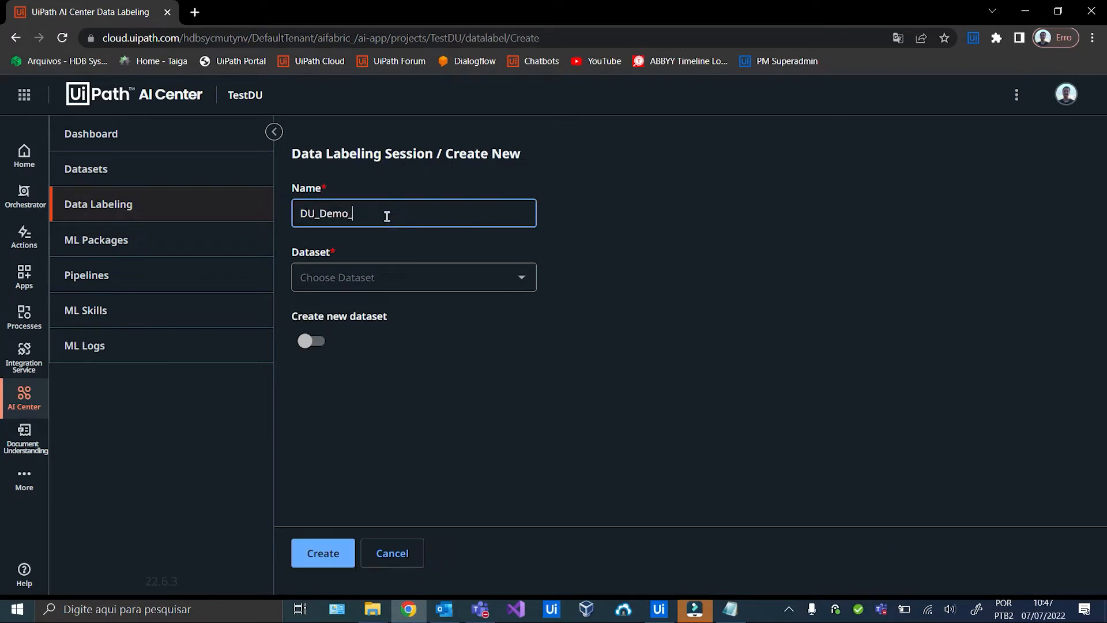
type("Datalabeling")
Create the session with a new dataset named DU_Demo_Dataset.
left_click(314, 342)
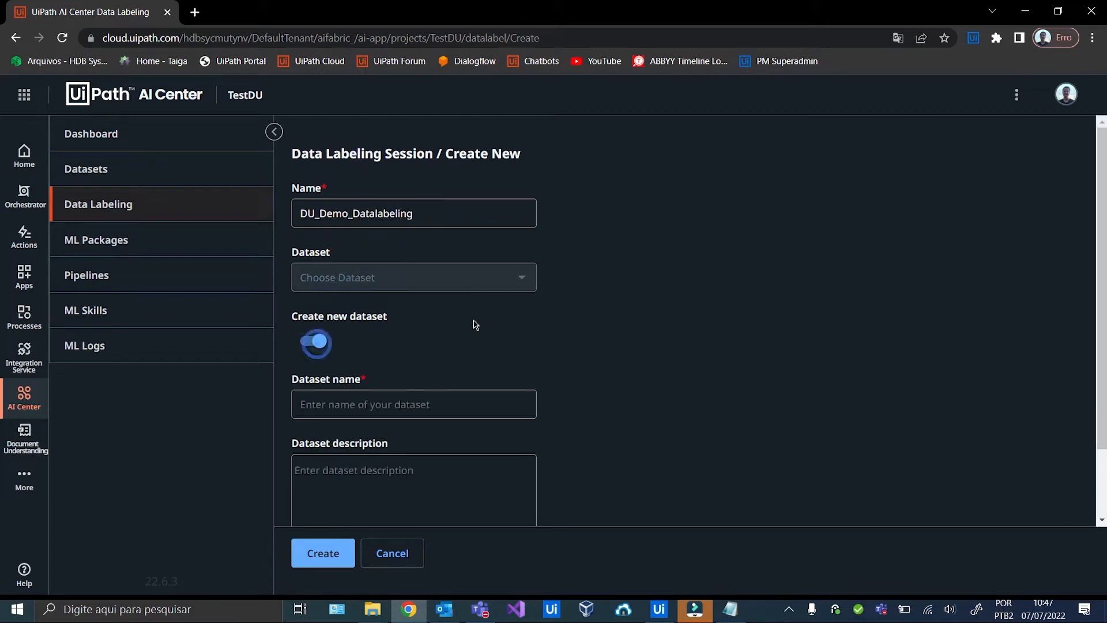
scroll(407, 299, "down", 1)
left_click(408, 320)
type("DU_Dem")
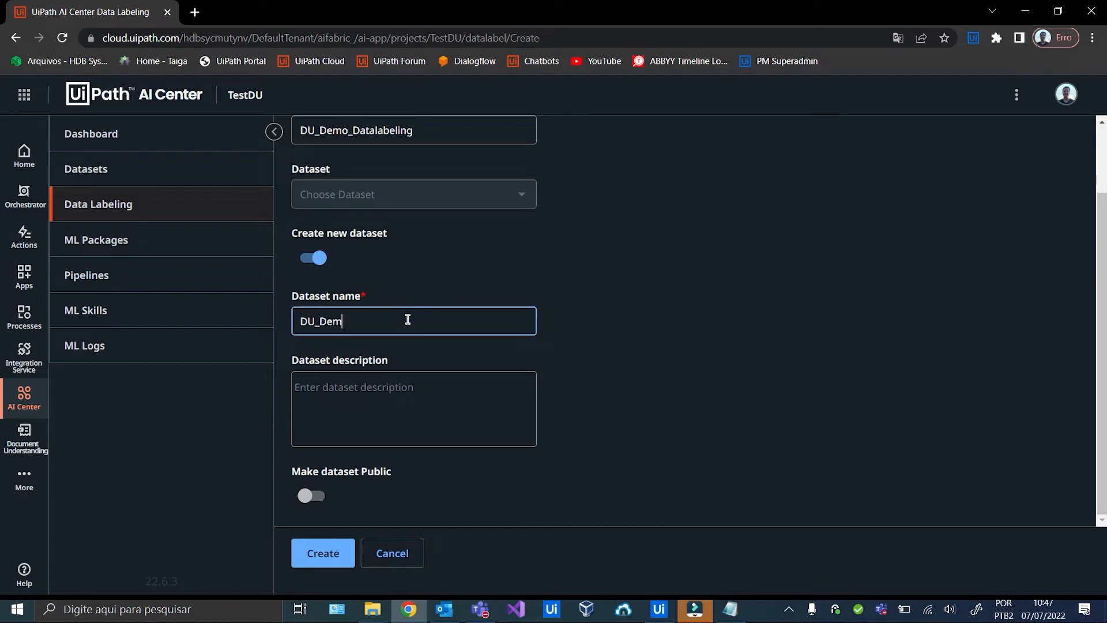
type("o_Dataset")
left_click(323, 553)
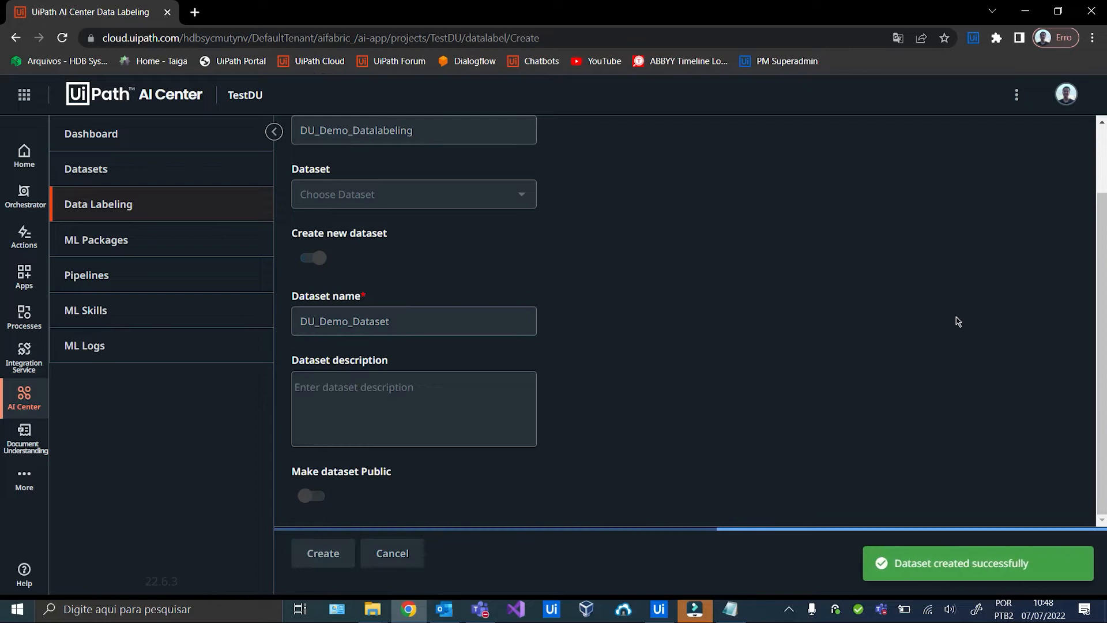
scroll(729, 221, "down", 2)
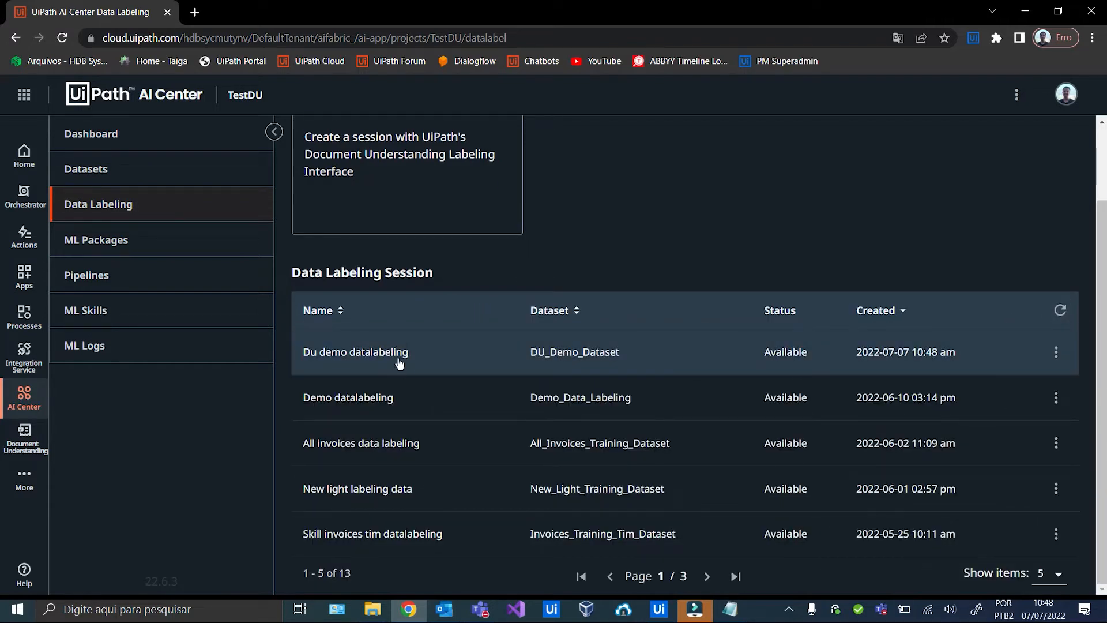
Open the Du demo datalabeling session and dismiss the page translation prompt.
left_click(355, 351)
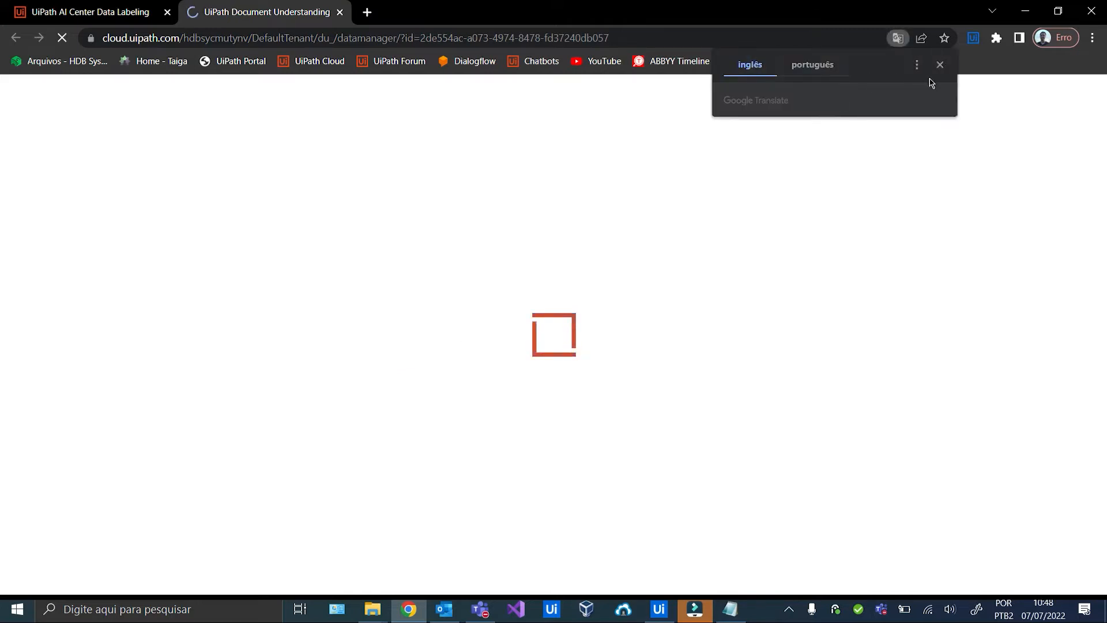
left_click(940, 65)
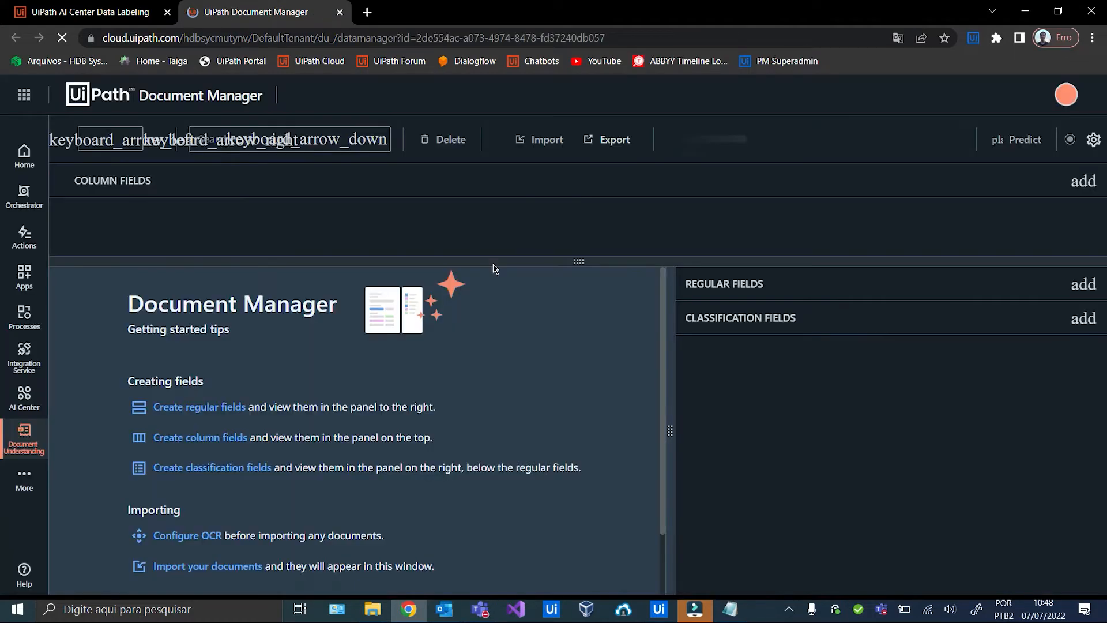
Start an import batch named 'files' and browse to the FilesVideo > CEG folder.
left_click(543, 141)
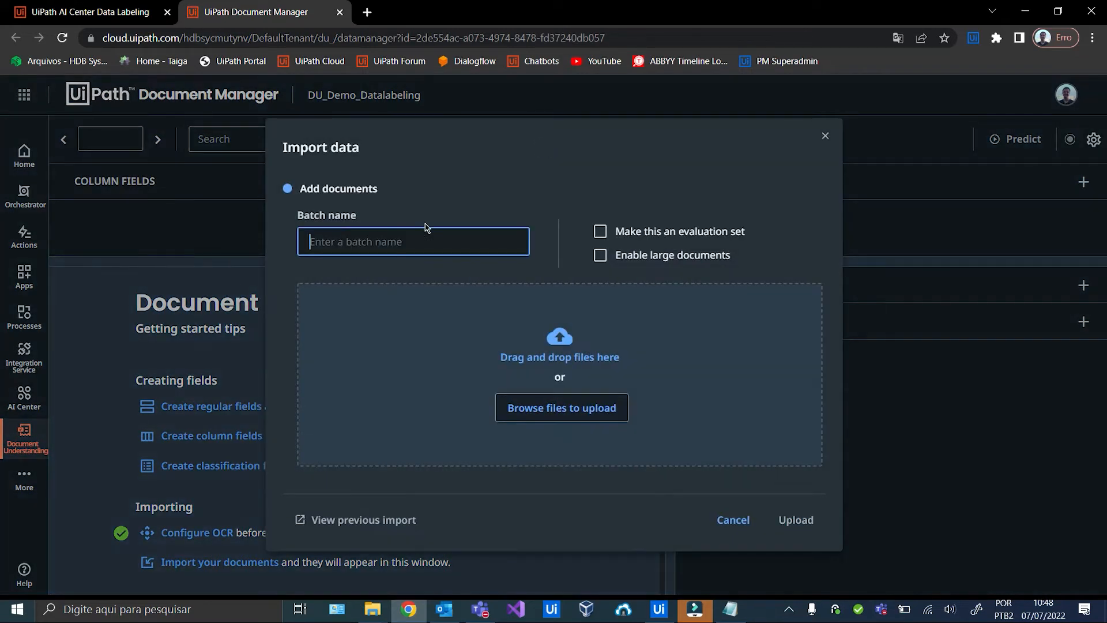
left_click(401, 234)
type("files")
left_click(775, 343)
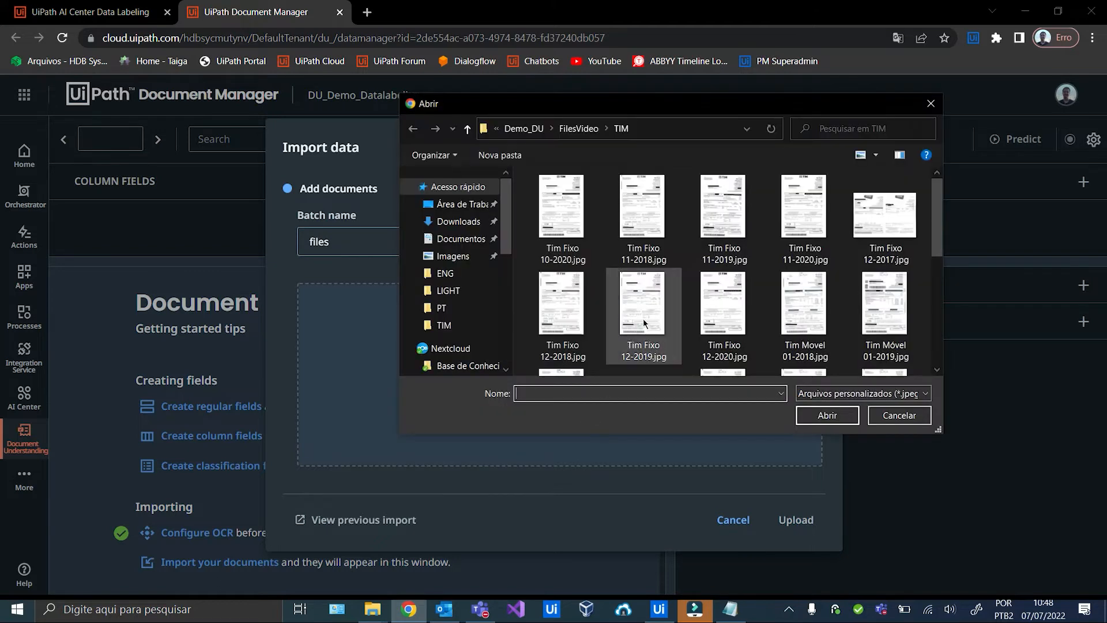
left_click(579, 130)
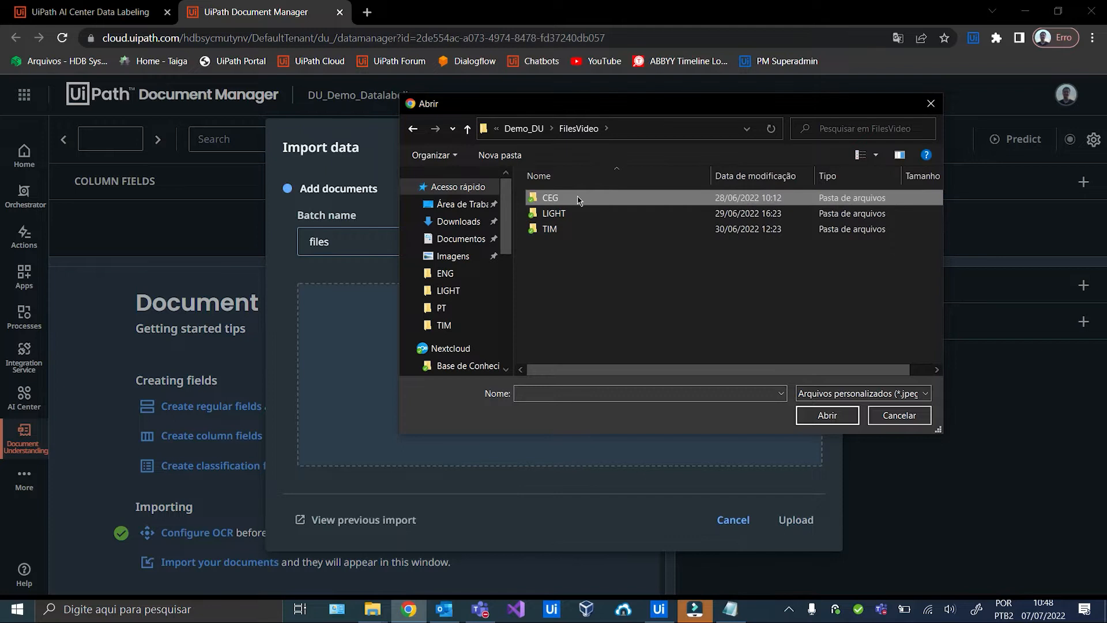
double_click(576, 199)
Select all 25 CEG bills from ceg-01-2019.jpg onward, upload and import them.
left_click(581, 207)
key("shift+Right")
key("shift+Right")
key("shift+Right")
key("shift+Right")
key("shift+Right")
key("shift+Right")
key("shift+Right")
key("shift+Right")
key("shift+Right")
key("shift+Right")
key("shift+Right")
key("shift+Right")
key("shift+Right")
key("shift+Right")
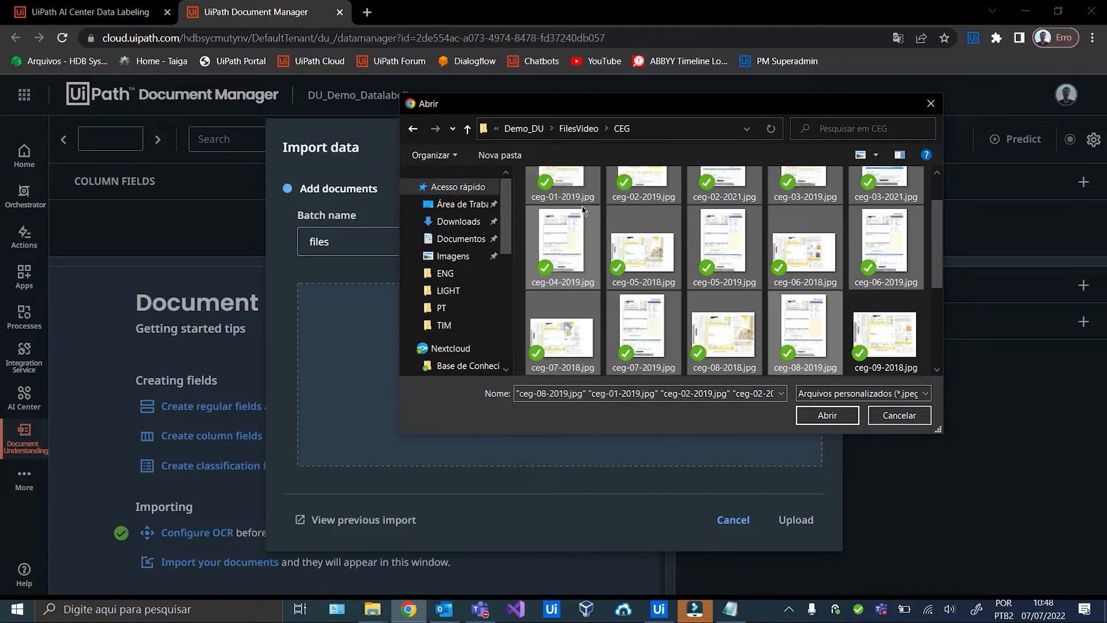
key("shift+Right")
key("shift+Right")
key("shift+Right")
key("shift+Right")
key("shift+Right")
key("shift+Right")
key("shift+Right")
key("shift+Right")
key("shift+Right")
key("shift+Right")
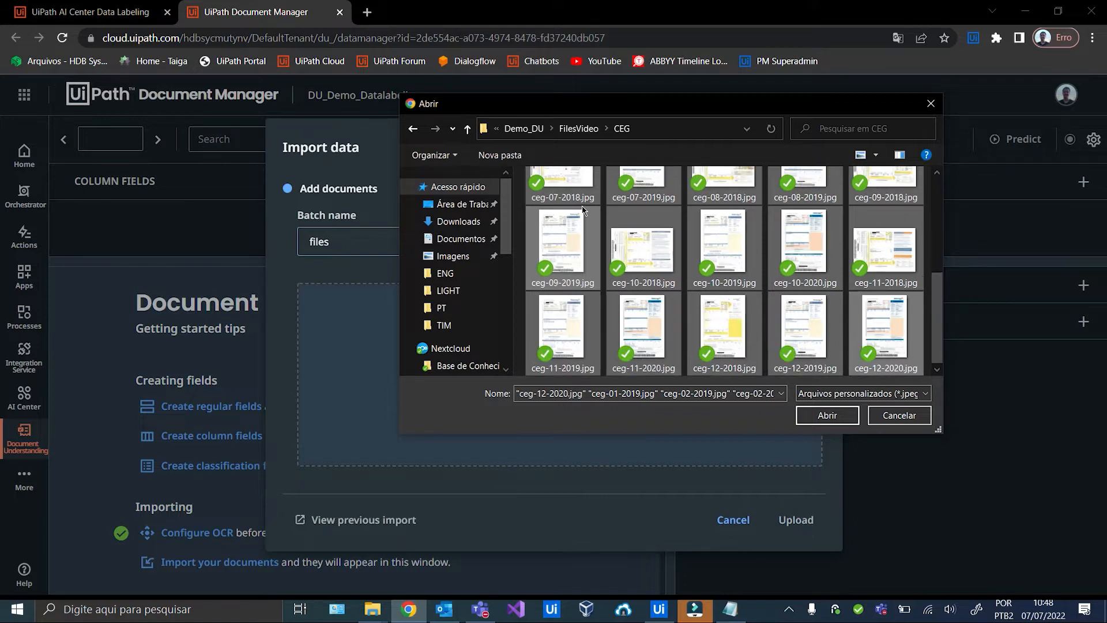
left_click(827, 415)
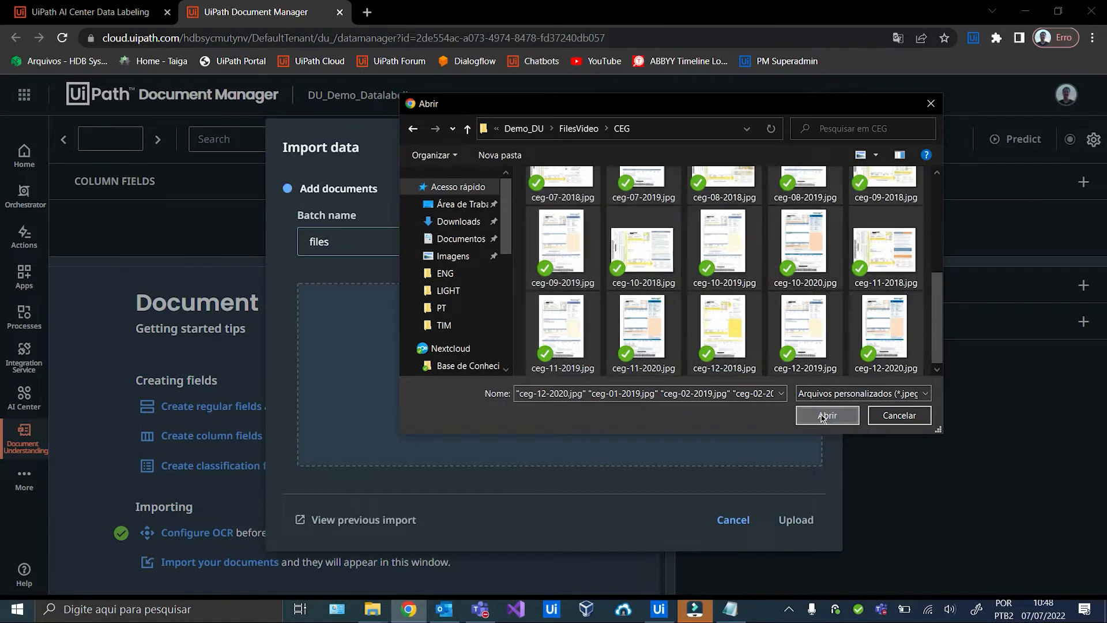
scroll(739, 443, "down", 15)
scroll(735, 436, "up", 10)
scroll(736, 435, "up", 10)
left_click(795, 520)
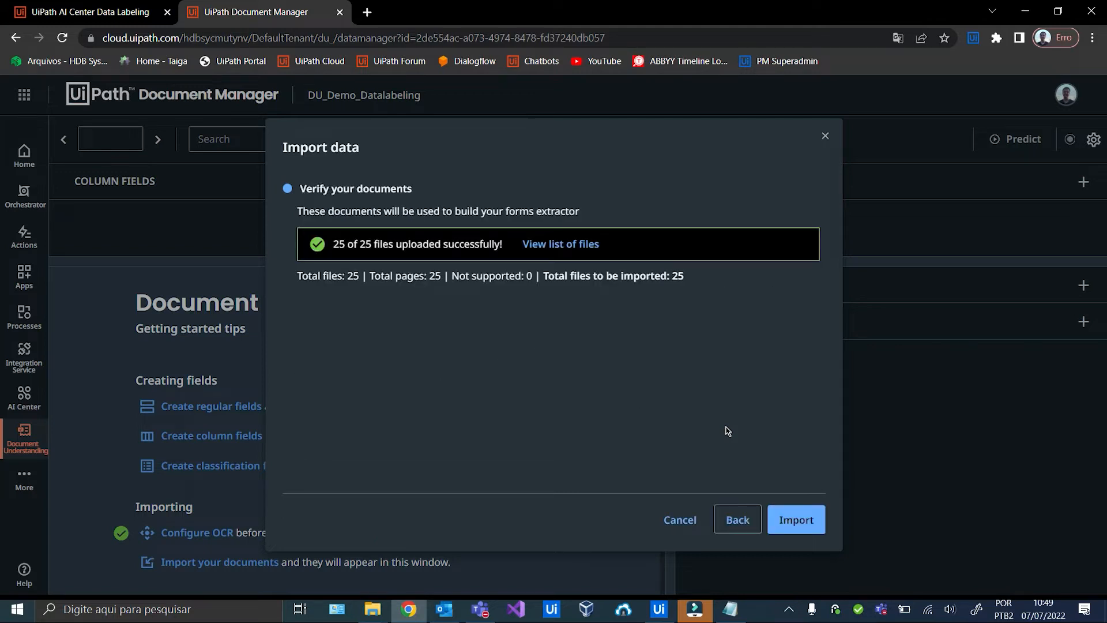
left_click(802, 531)
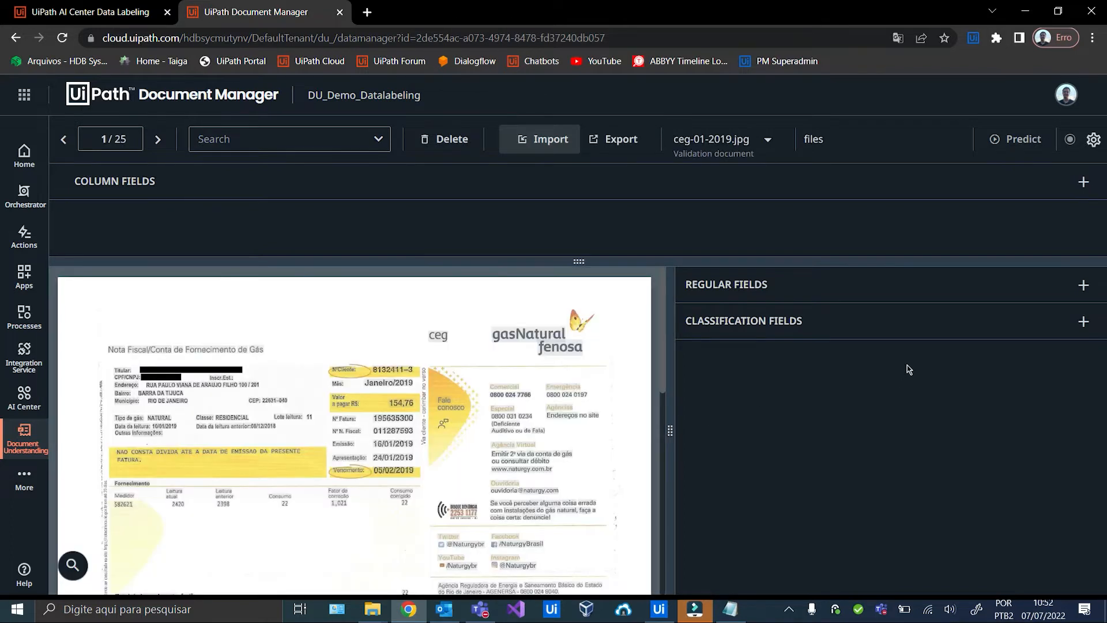
Add a regular field 'total' with Number content type.
left_click(1084, 285)
left_click(603, 332)
type("total")
key("BackSpace")
type("al")
left_click(594, 386)
left_click(519, 279)
left_click(470, 306)
left_click(692, 497)
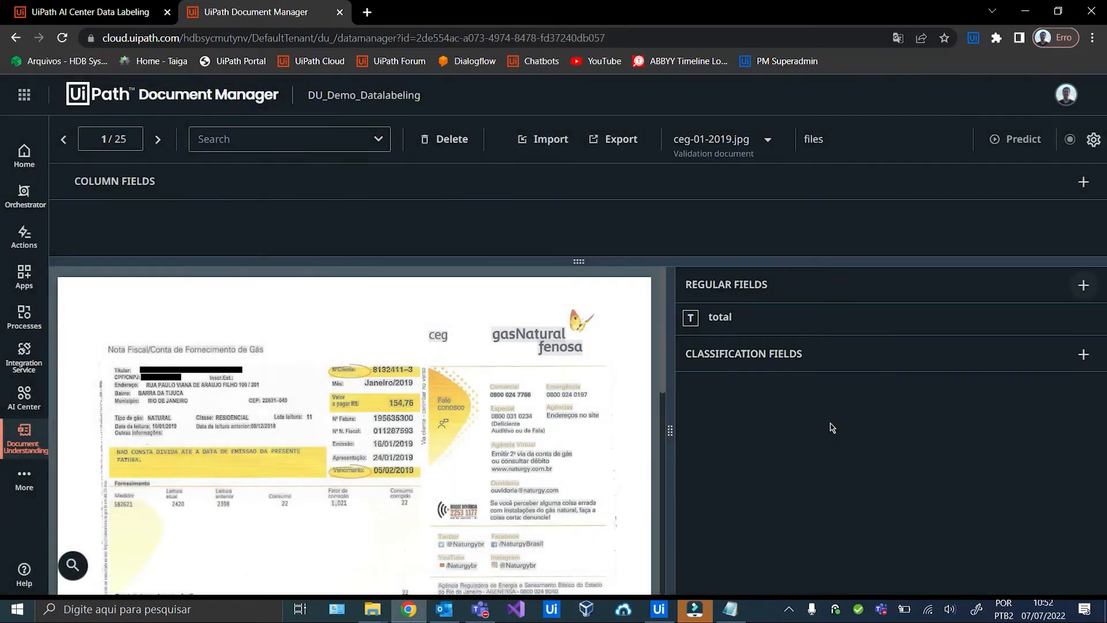
Add a regular field 'invoice-no' with Number content type.
left_click(1083, 285)
left_click(492, 333)
type("invoice-no")
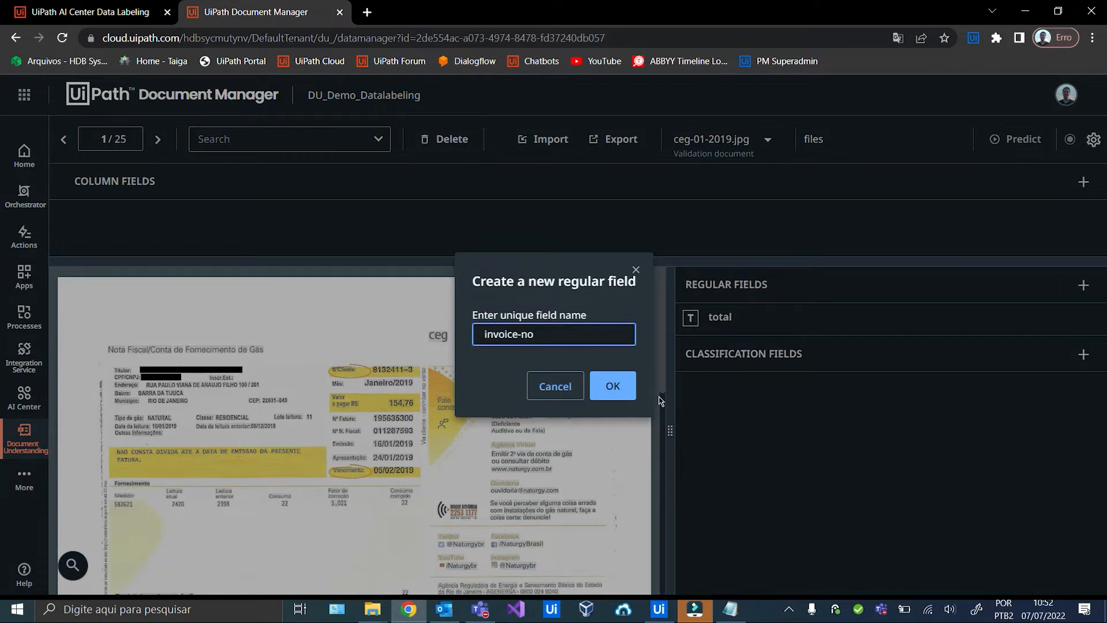
left_click(613, 385)
left_click(466, 279)
left_click(470, 306)
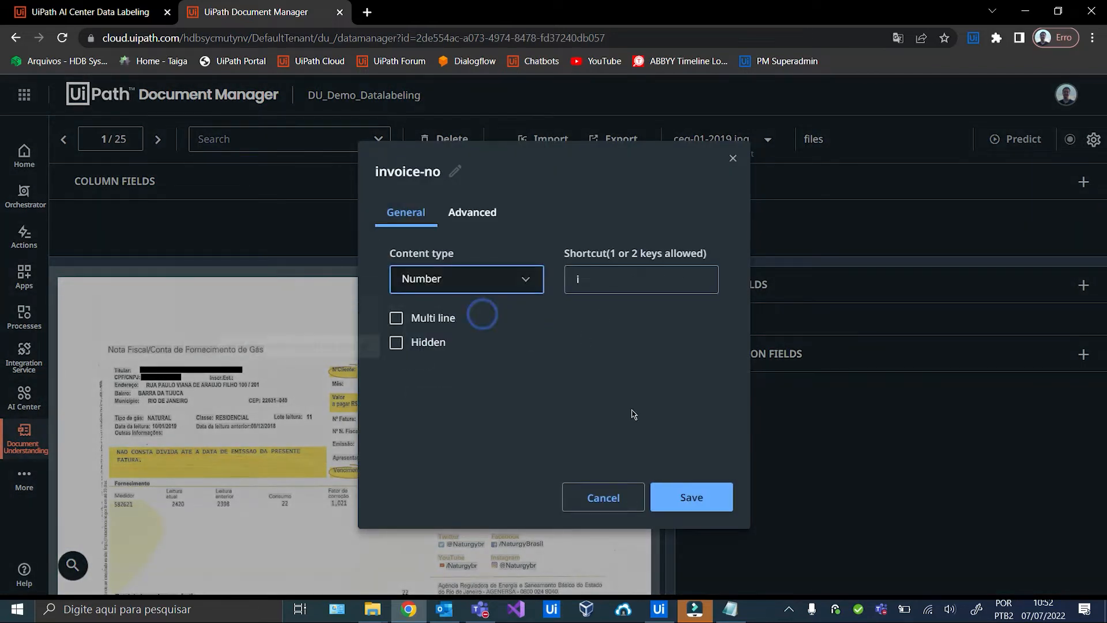
left_click(684, 497)
Add a multi-line String field 'billing-addr'.
left_click(1083, 285)
left_click(601, 327)
type("billing-addr")
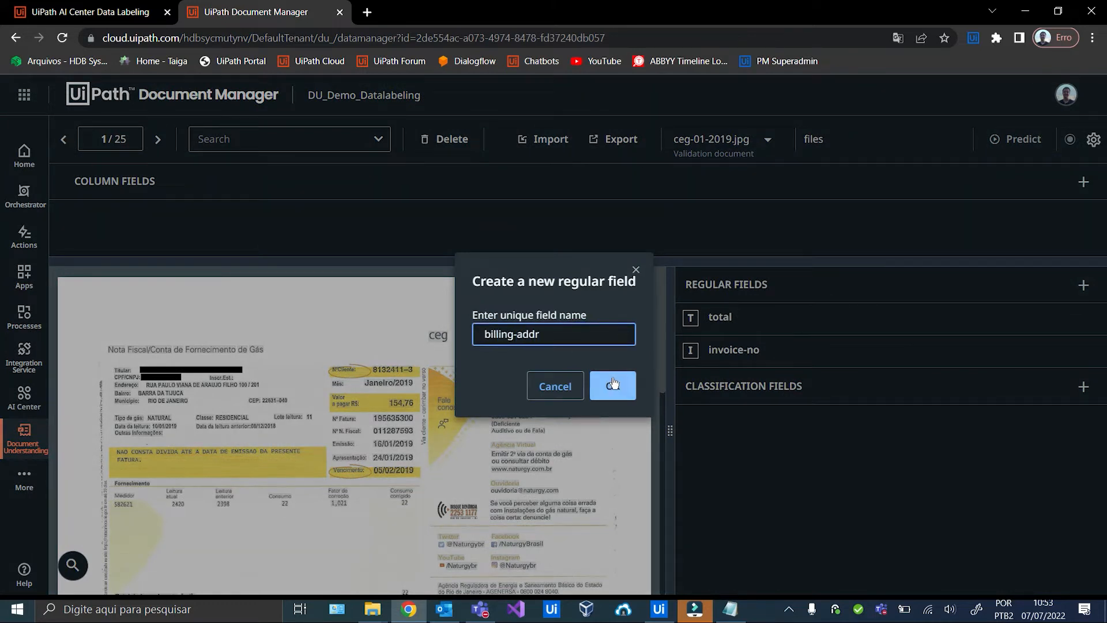
left_click(606, 385)
left_click(506, 283)
left_click(501, 282)
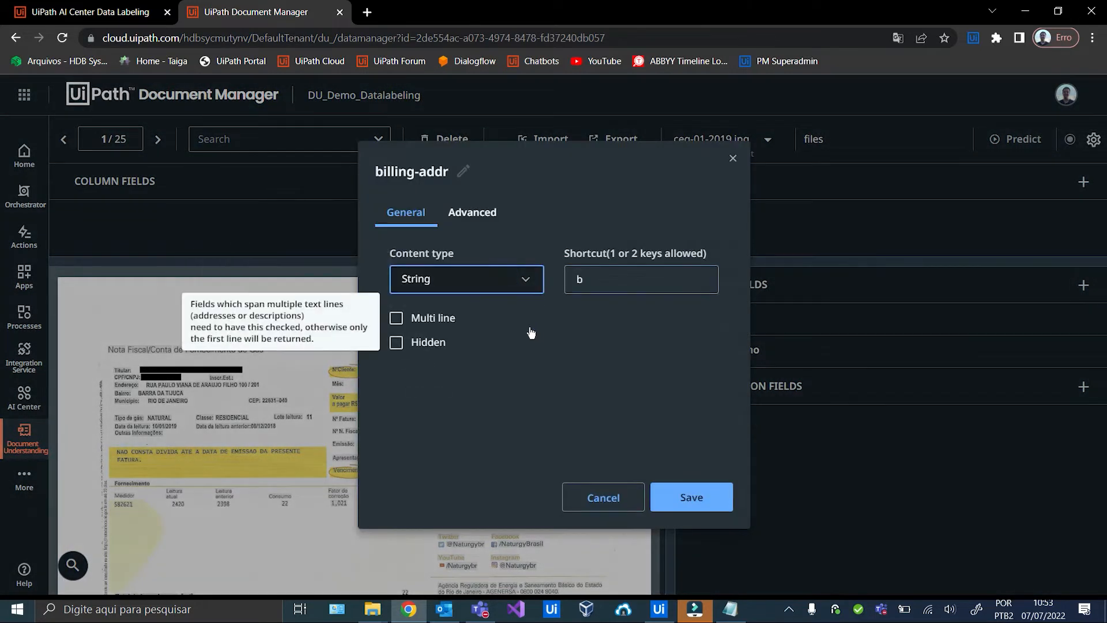
left_click(396, 318)
left_click(696, 509)
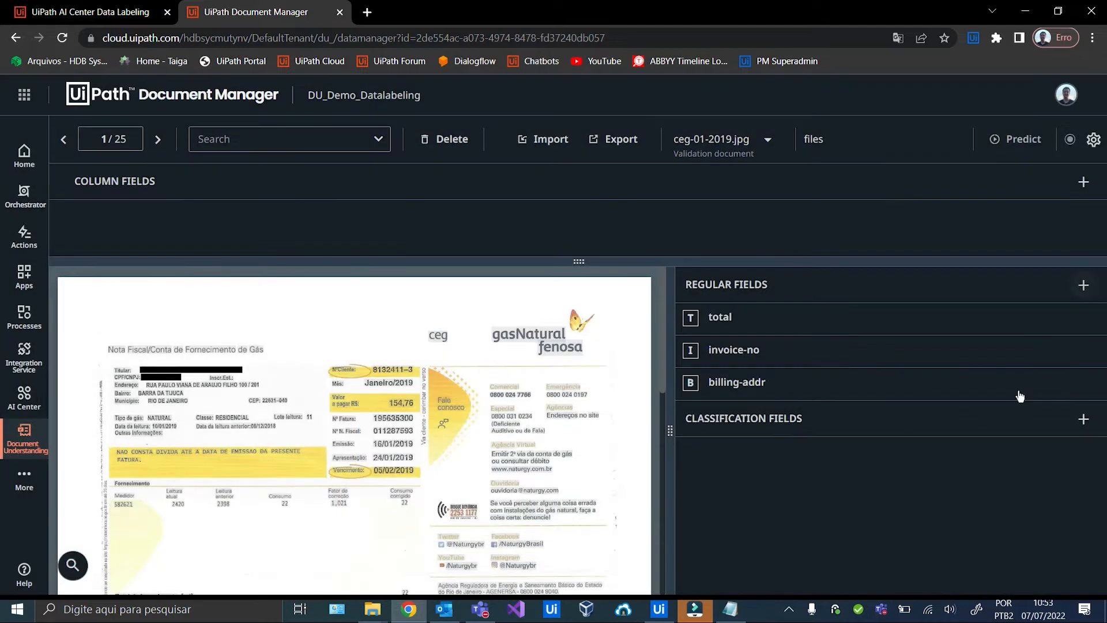
Add a regular field 'due-date' with Date content type.
left_click(1084, 285)
left_click(563, 335)
type("due-date")
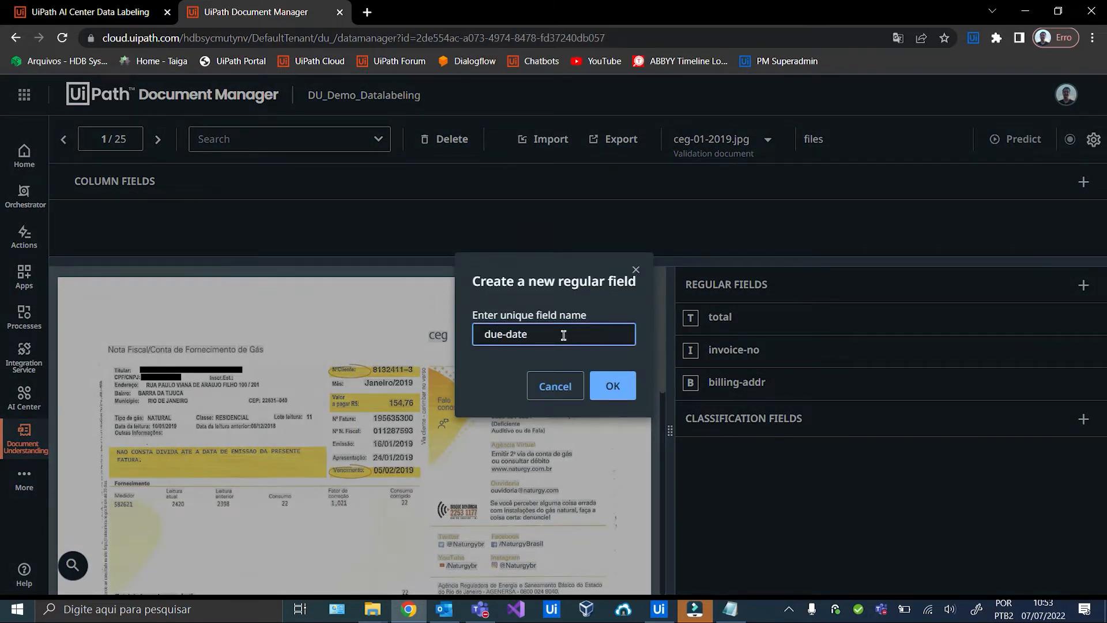
left_click(612, 386)
left_click(519, 281)
left_click(452, 334)
left_click(692, 497)
Add a regular field 'date' with Date content type.
left_click(1085, 282)
left_click(497, 329)
type("date")
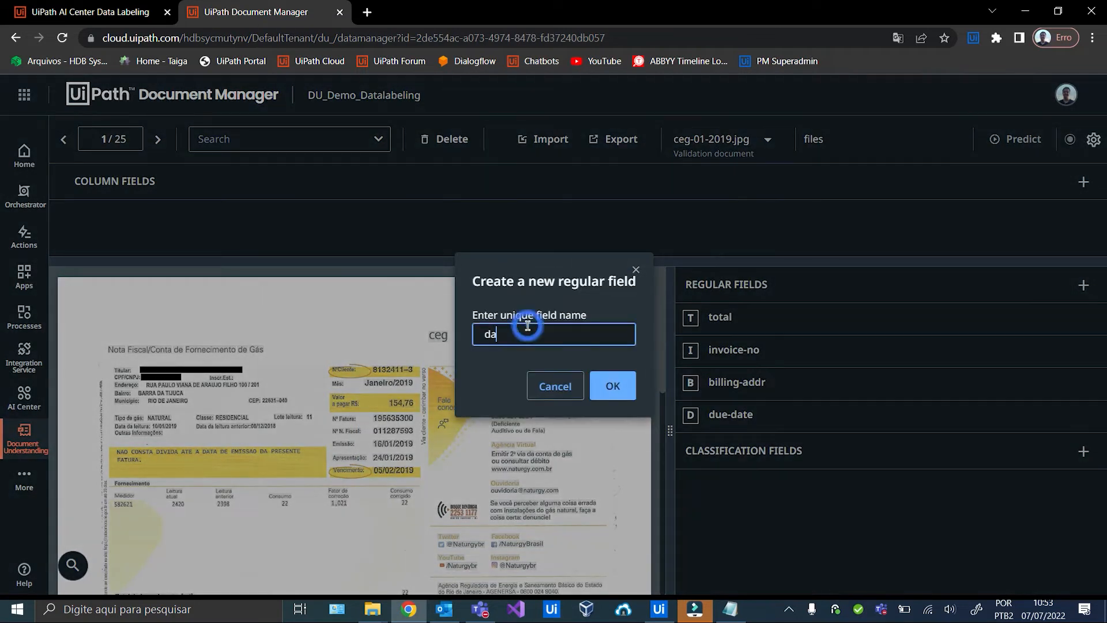
left_click(608, 385)
left_click(521, 281)
left_click(473, 334)
left_click(698, 498)
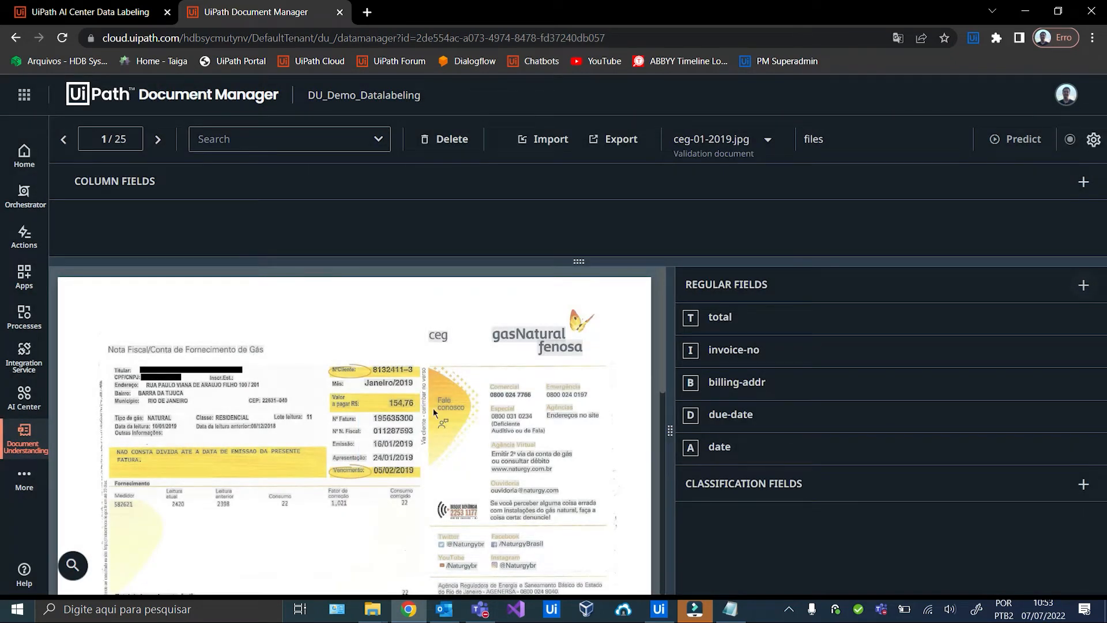
Label the first bill: total 154,76, invoice number, address, date 16/01/2019, due-date 05/02/2019.
left_click(399, 403)
key("t")
left_click(398, 418)
key("i")
left_click_drag(147, 386, 263, 385)
key("b")
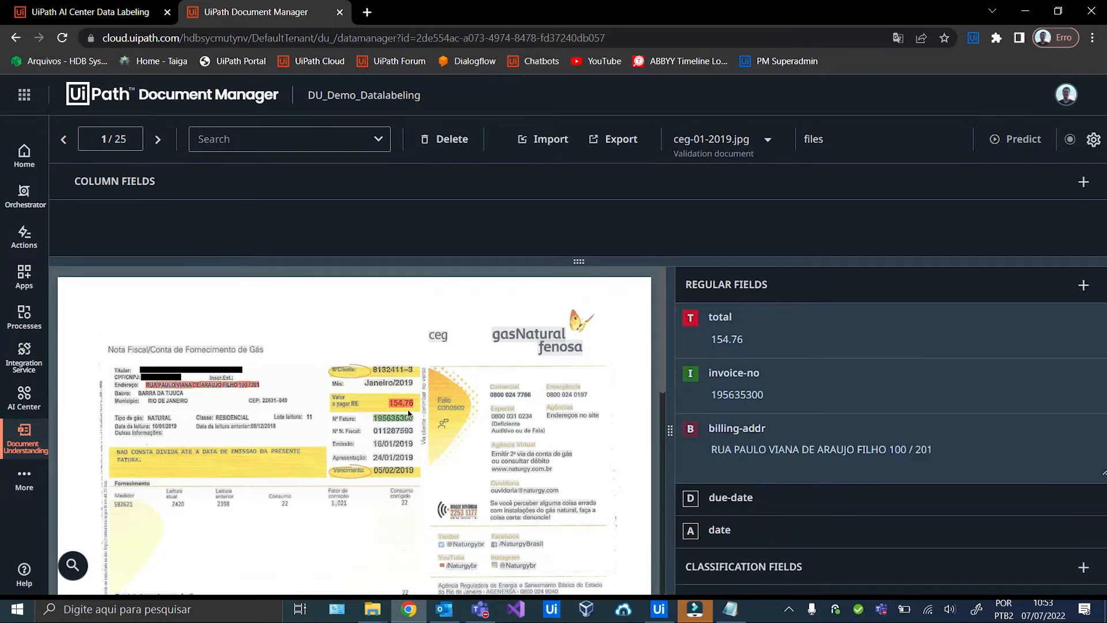
scroll(432, 413, "down", 1)
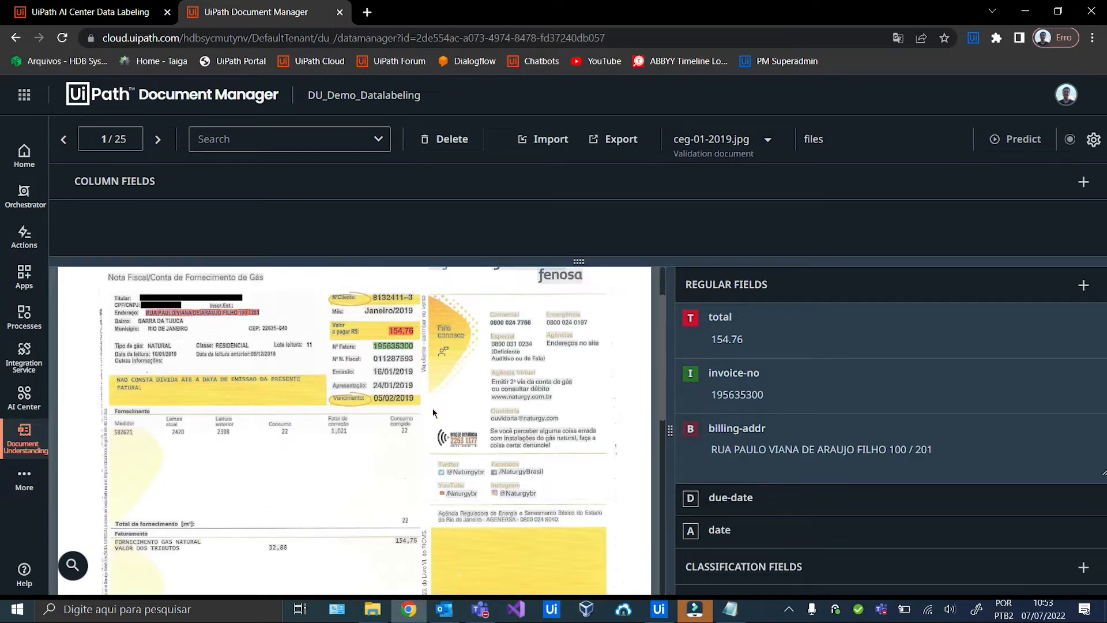
left_click(388, 374)
key("a")
left_click(380, 398)
key("d")
Label ceg-02-2019.jpg: total 91,02, invoice number, address, date 14/02/2019, due-date 05/03/2019.
left_click(156, 140)
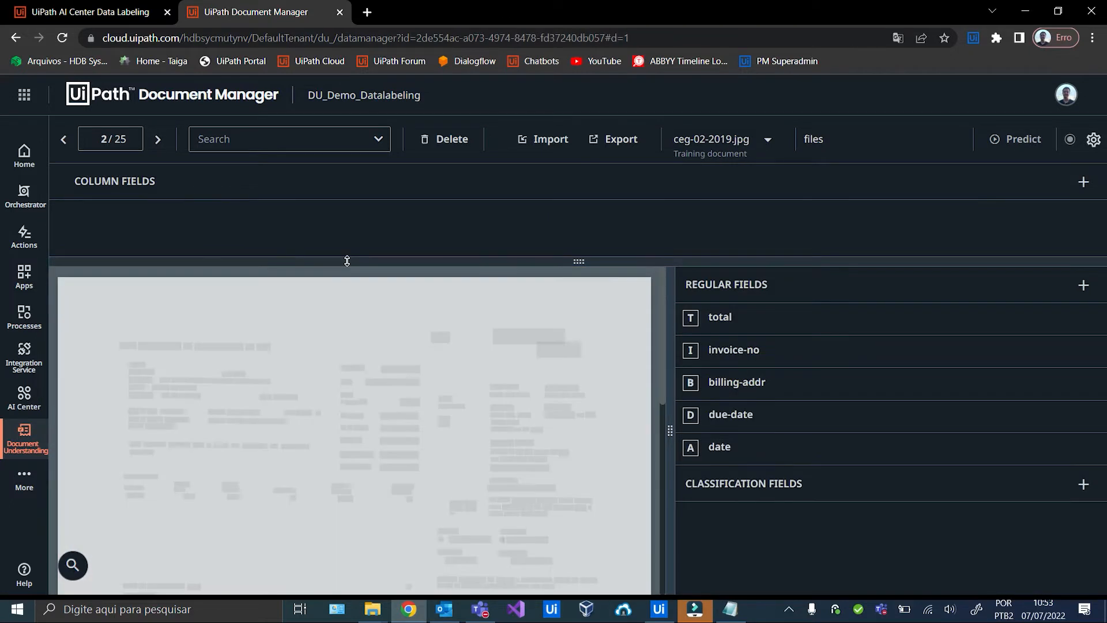
left_click(412, 331)
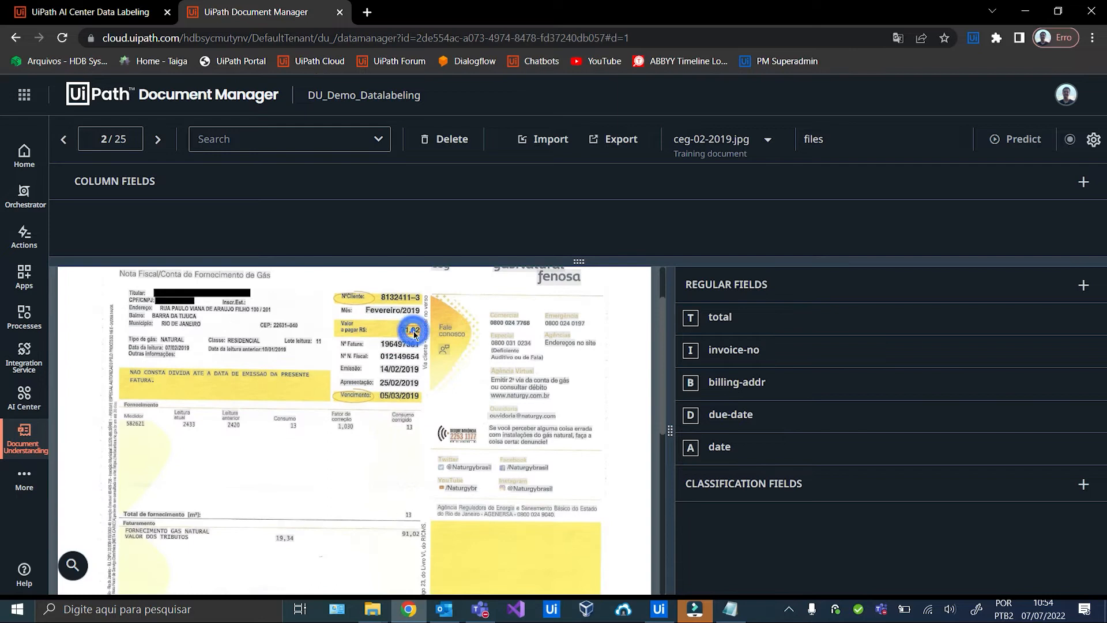
key("t")
left_click(404, 346)
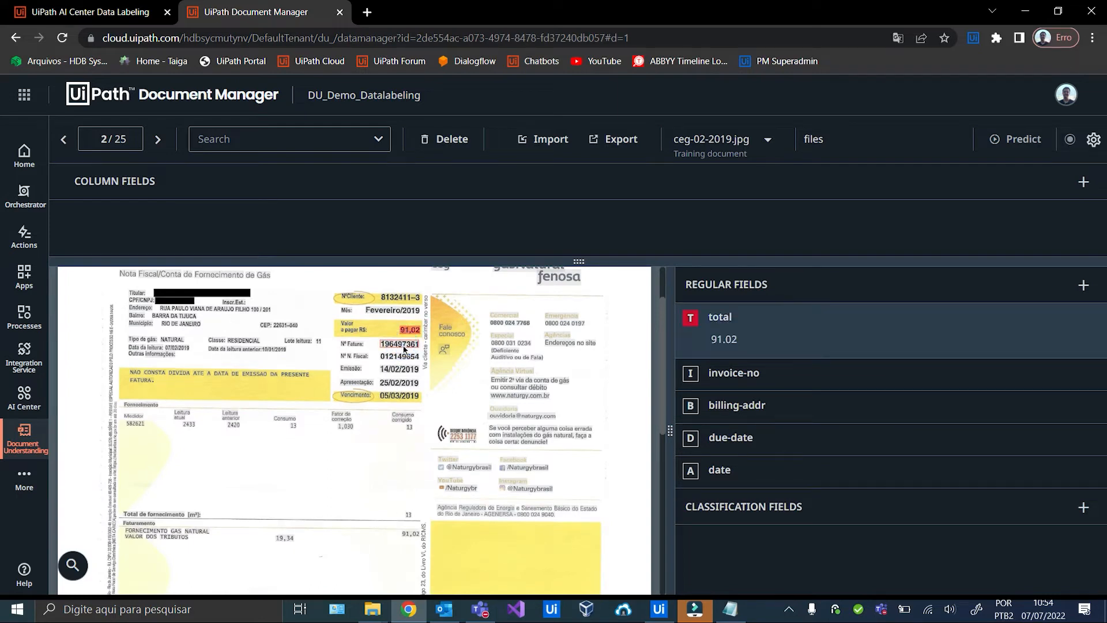
key("i")
left_click_drag(281, 306, 160, 312)
key("b")
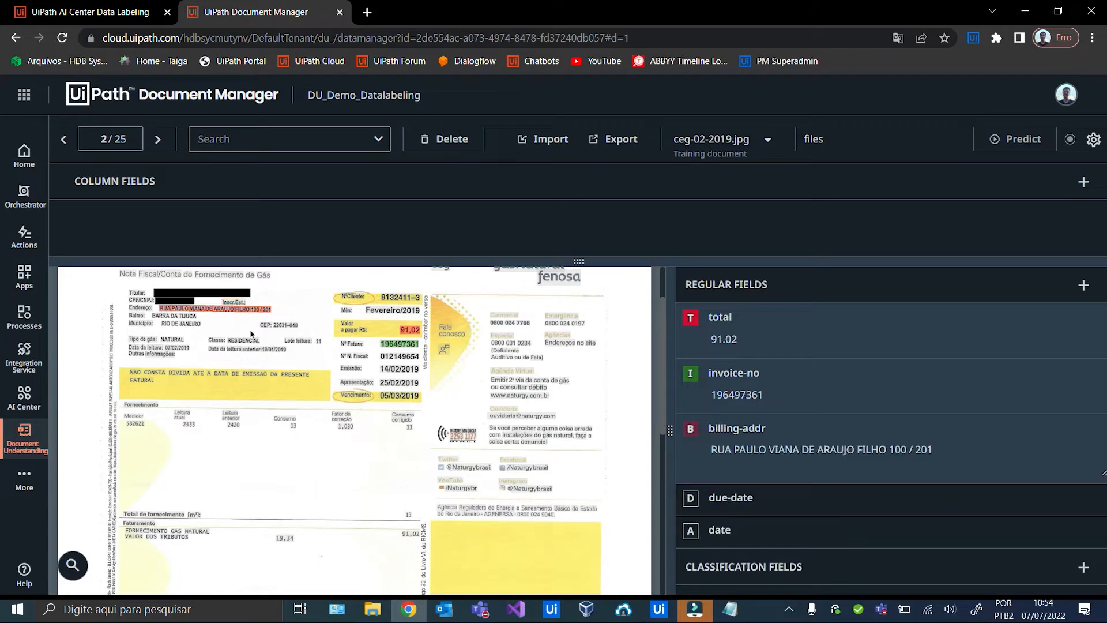
left_click(397, 369)
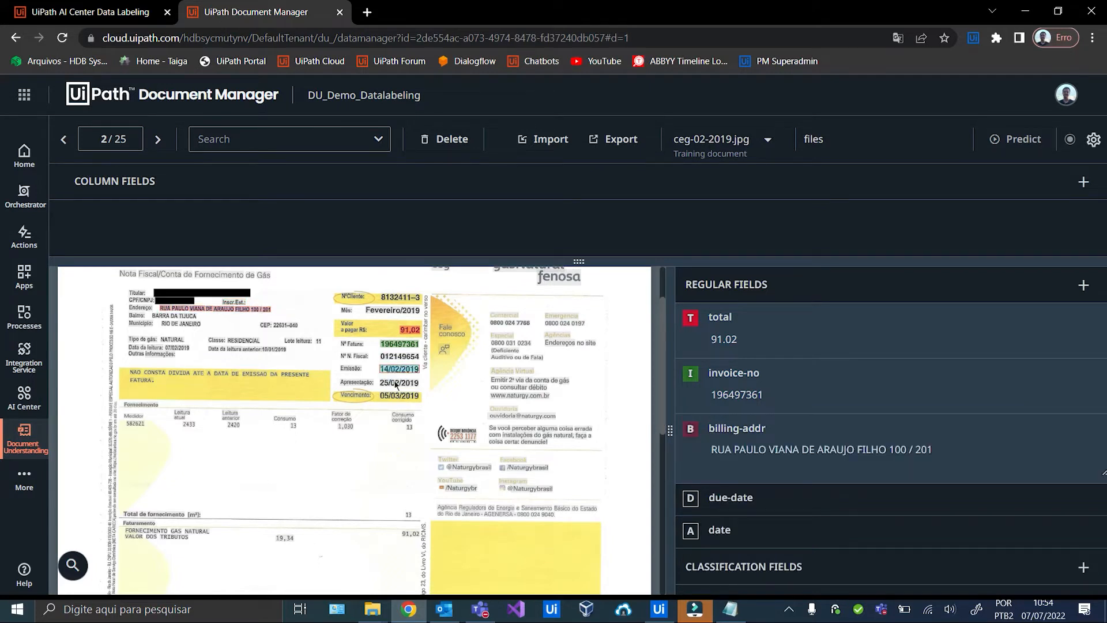
key("a")
left_click(398, 397)
key("d")
left_click(158, 139)
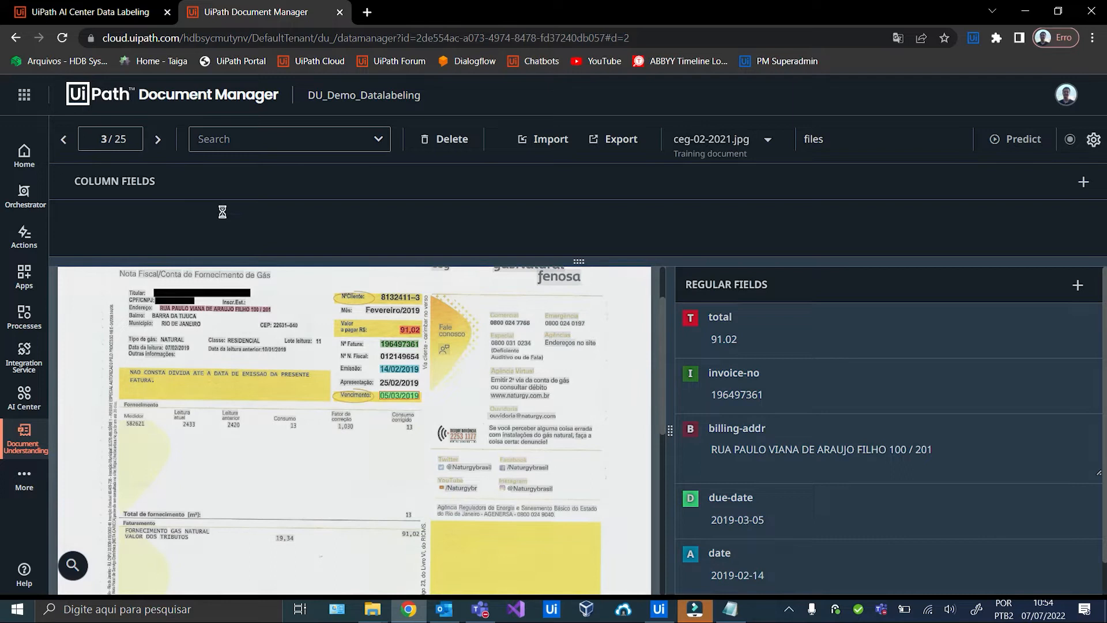
left_click(399, 406)
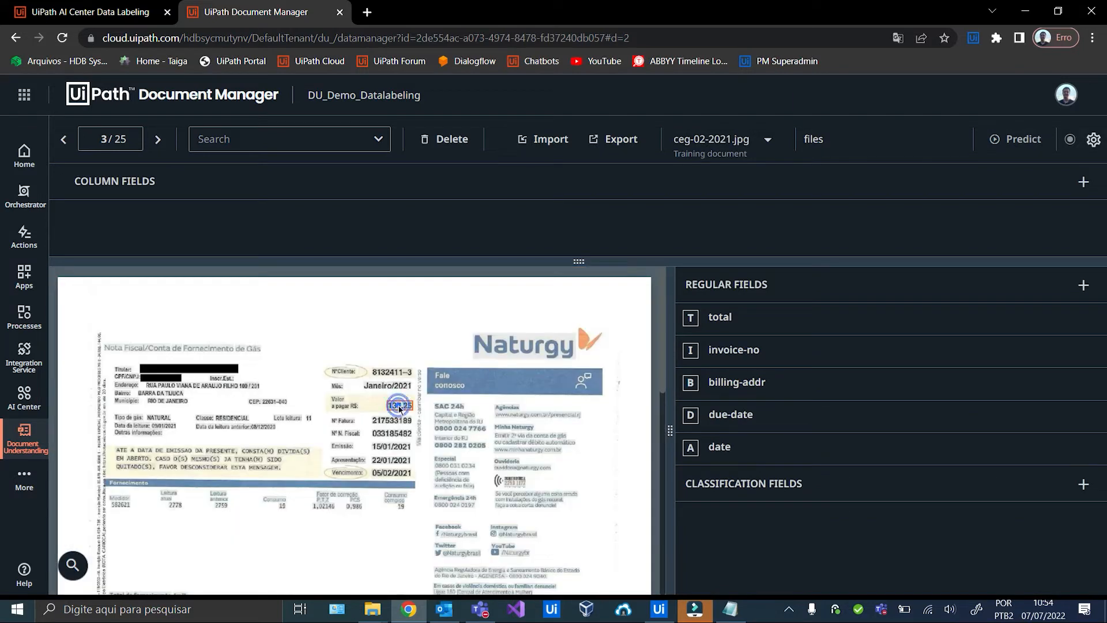
key("t")
scroll(399, 409, "down", 1)
left_click(393, 348)
key("i")
left_click_drag(144, 315, 257, 316)
key("b")
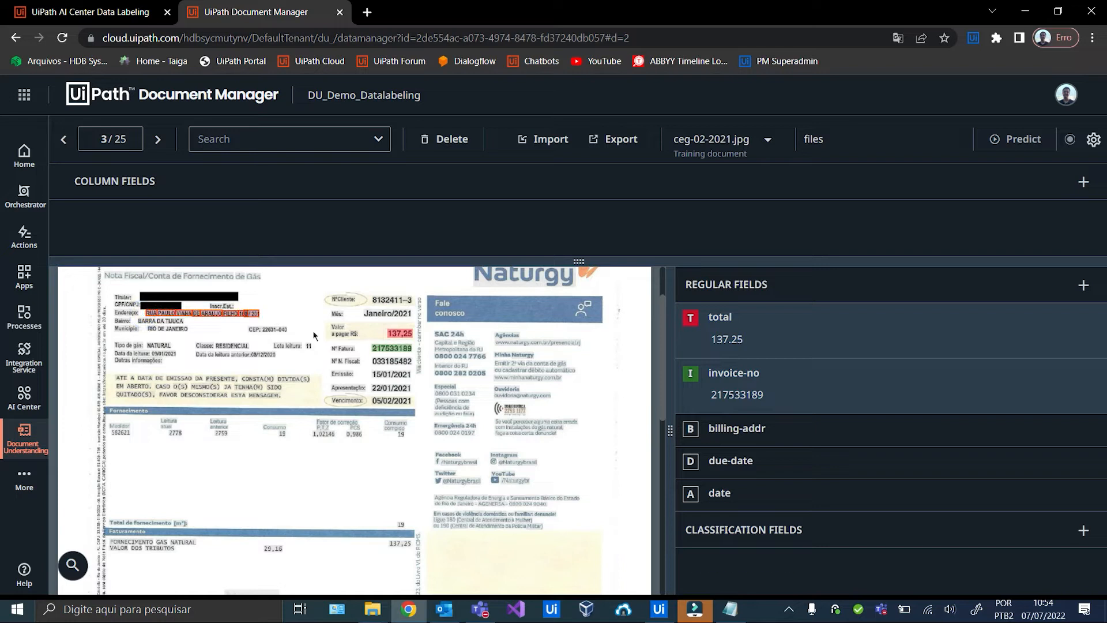
left_click(397, 401)
key("d")
left_click(391, 373)
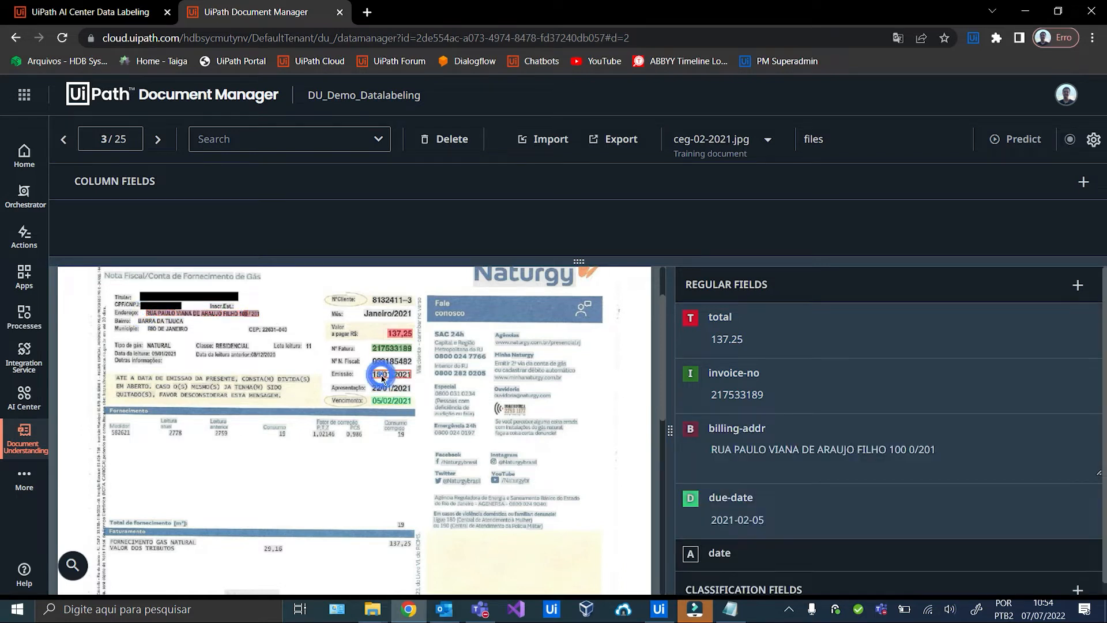
key("a")
left_click(158, 139)
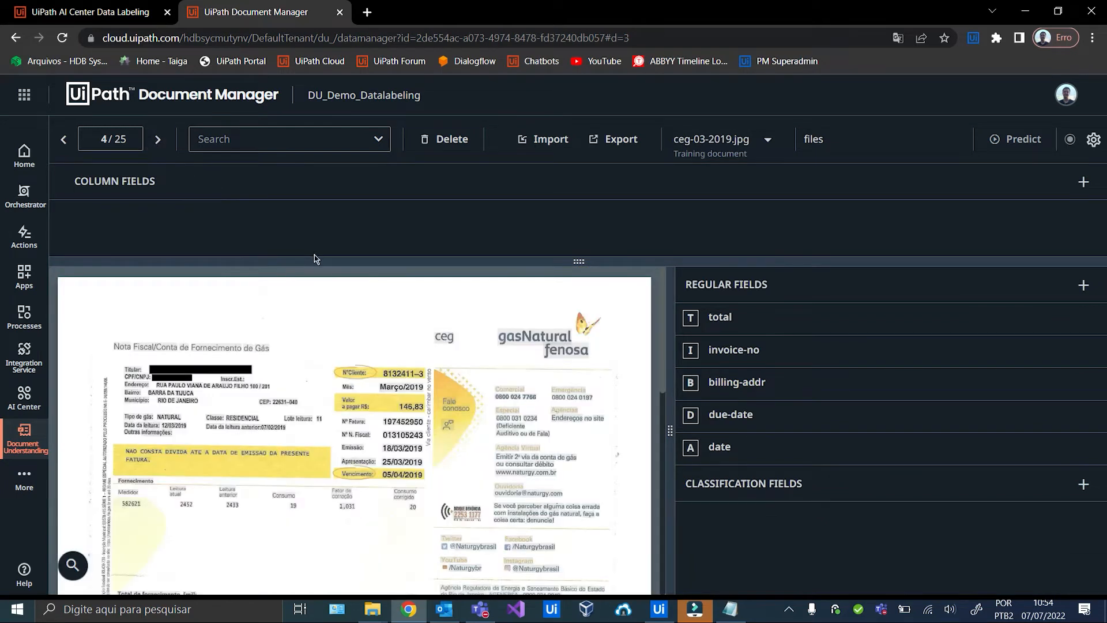
left_click(412, 407)
key("t")
left_click(412, 426)
key("i")
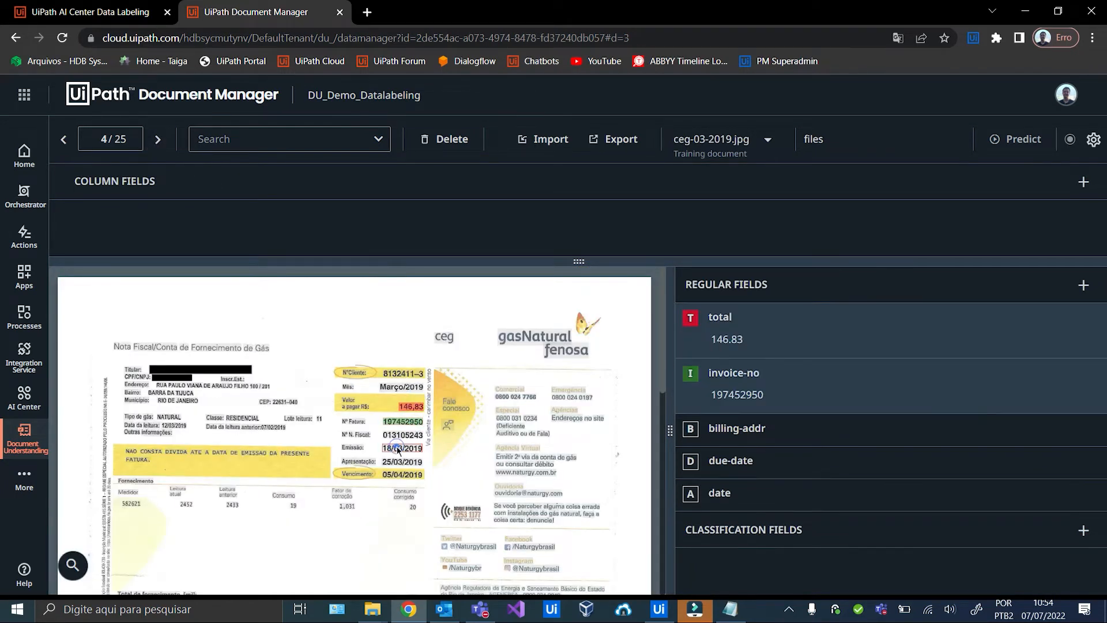
left_click(402, 448)
key("a")
left_click(395, 472)
key("d")
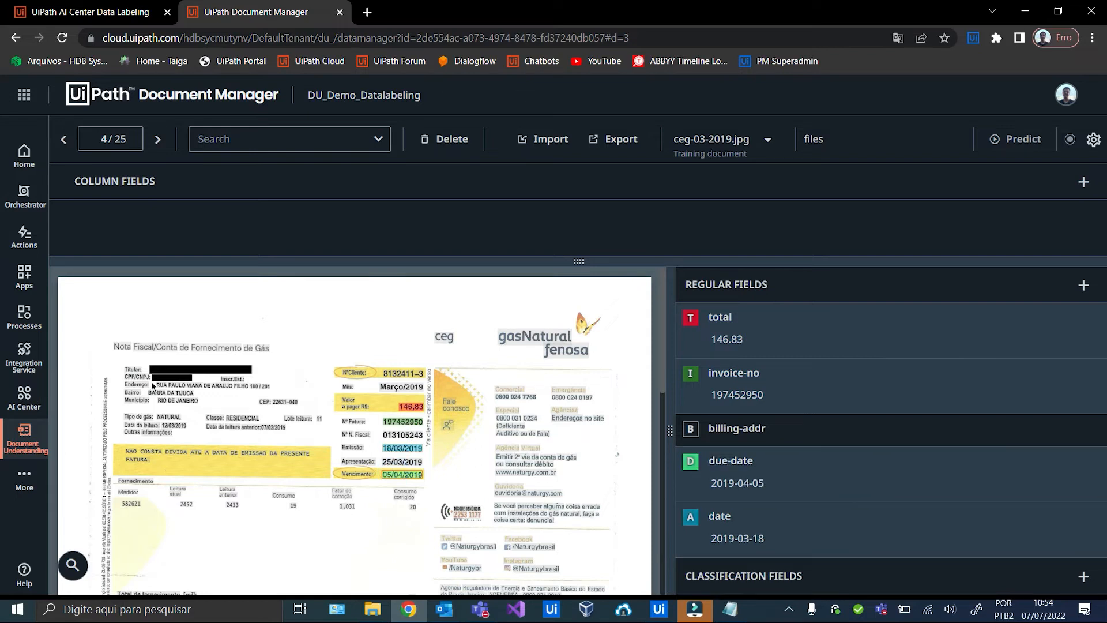
left_click_drag(269, 393, 154, 382)
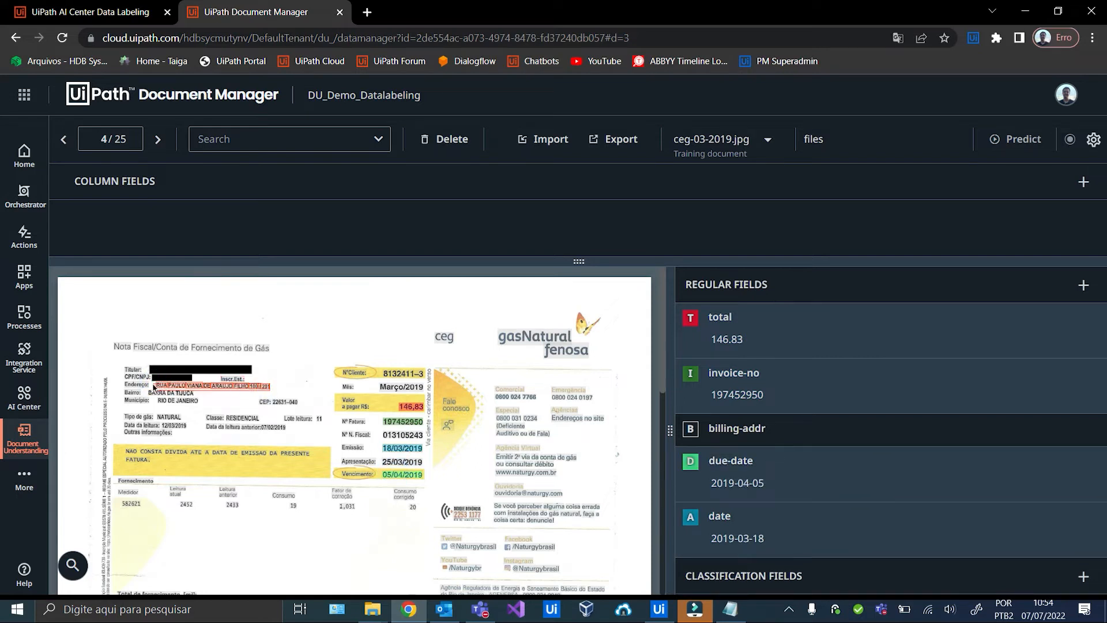
key("b")
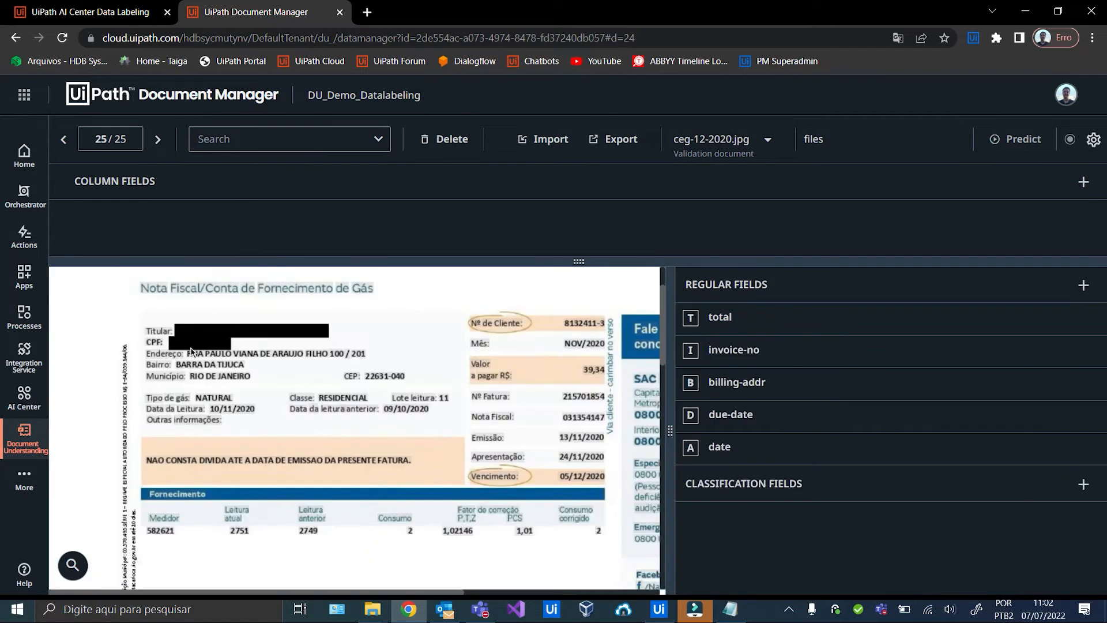
left_click_drag(190, 351, 362, 361)
key("b")
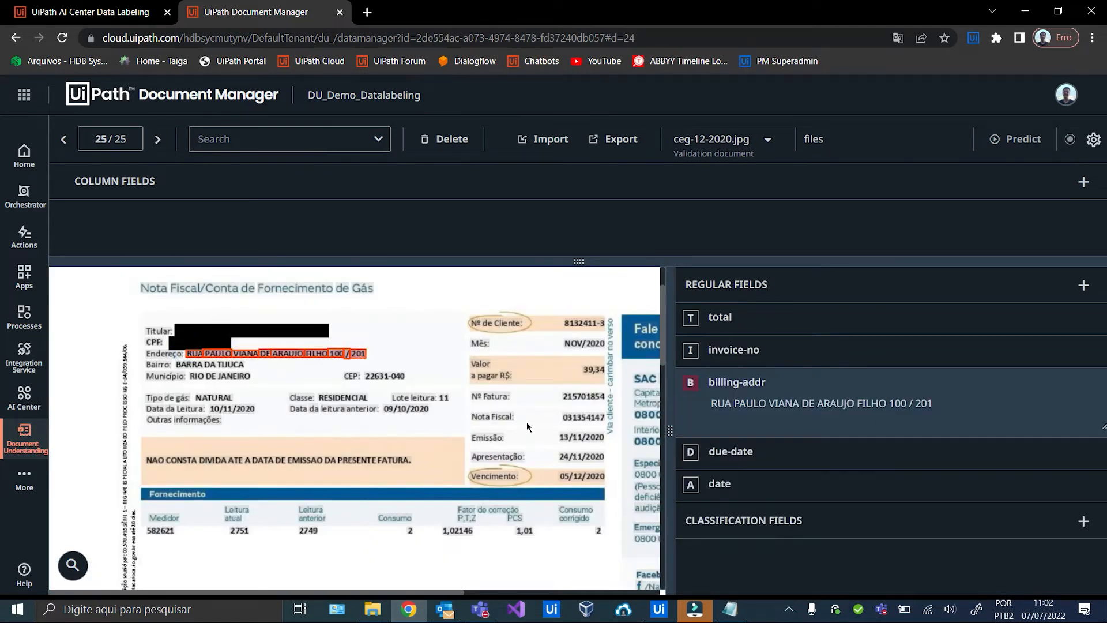
left_click(590, 372)
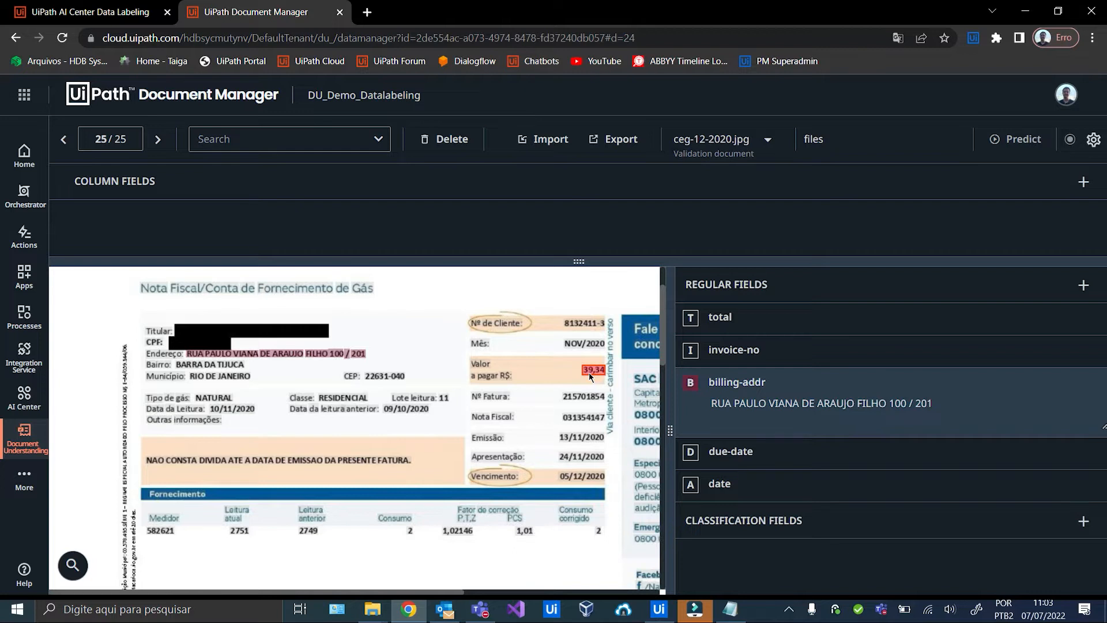
key("t")
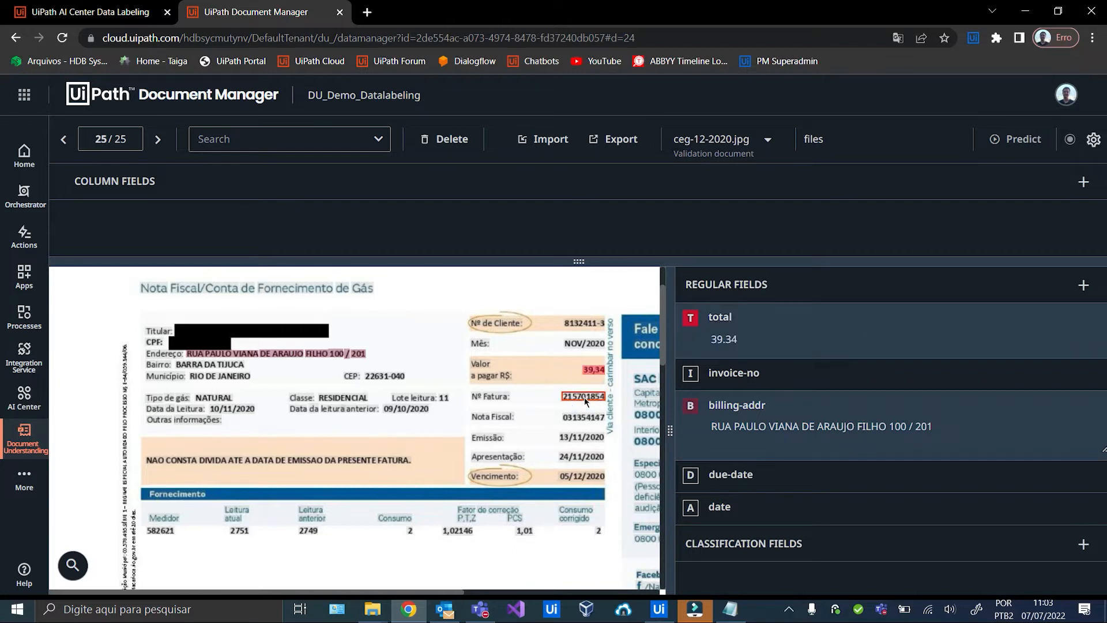
key("i")
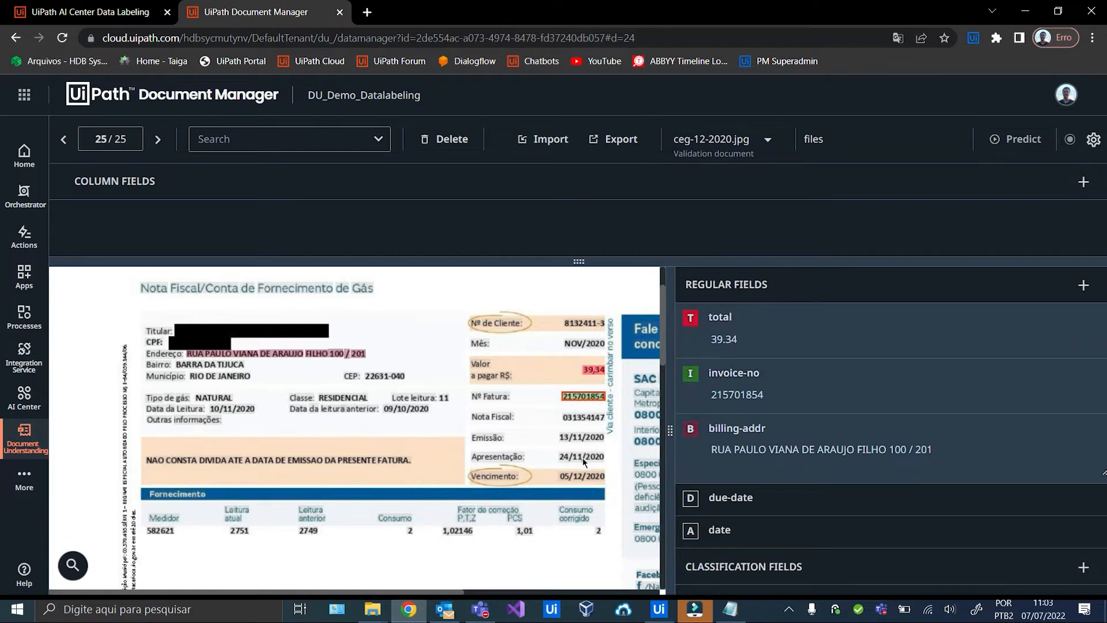
left_click(575, 477)
key("d")
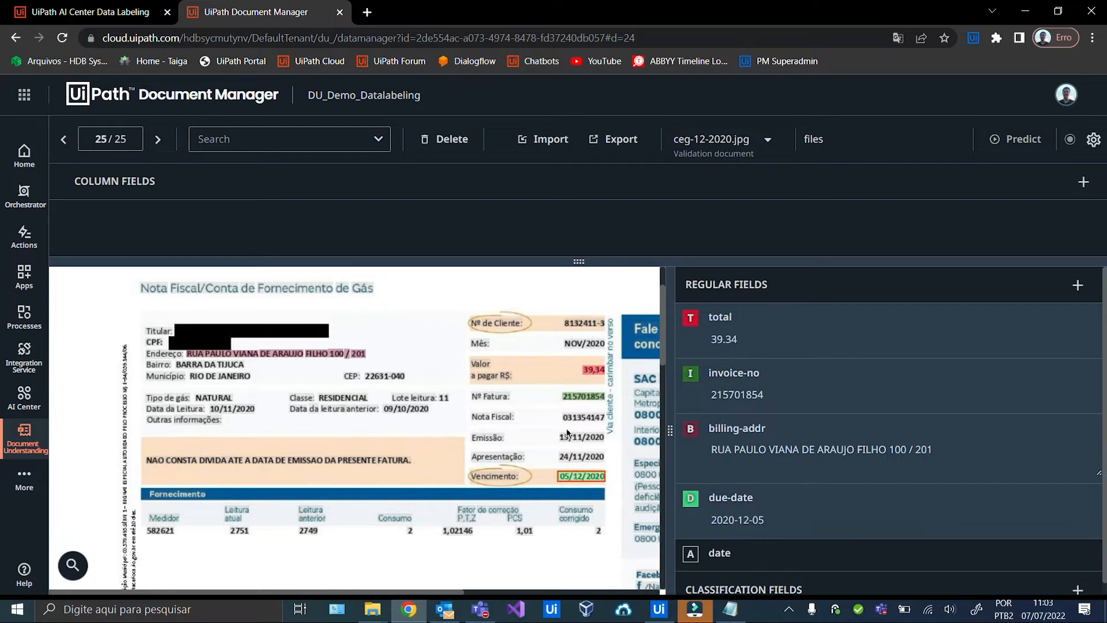
left_click(563, 437)
key("a")
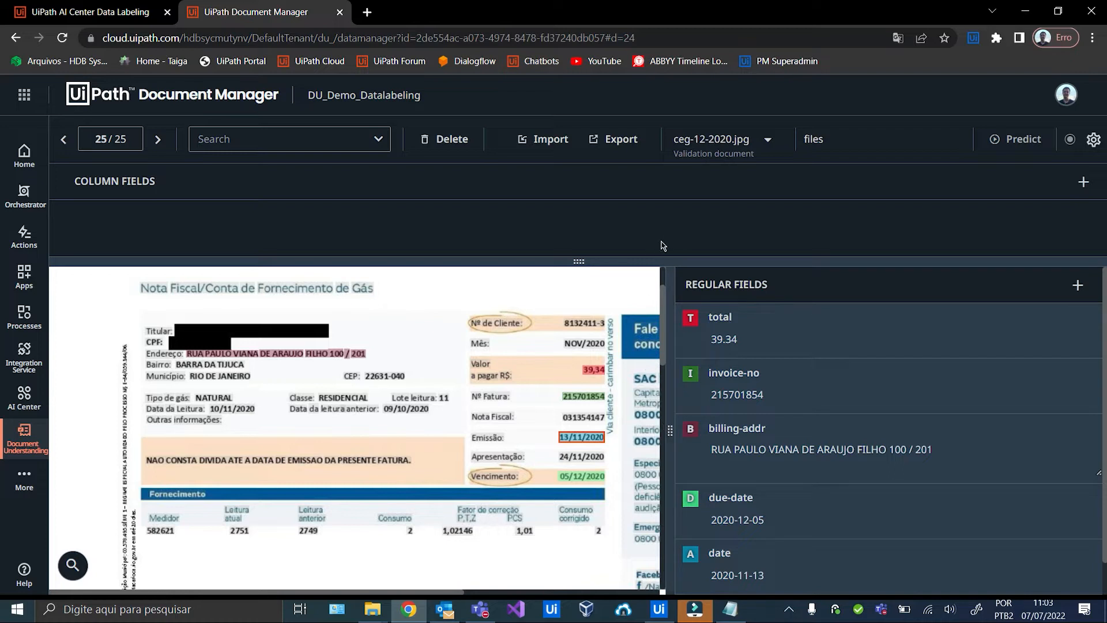
Export the current search results as DU_CEG_Labeled_Data.
left_click(616, 139)
left_click(497, 284)
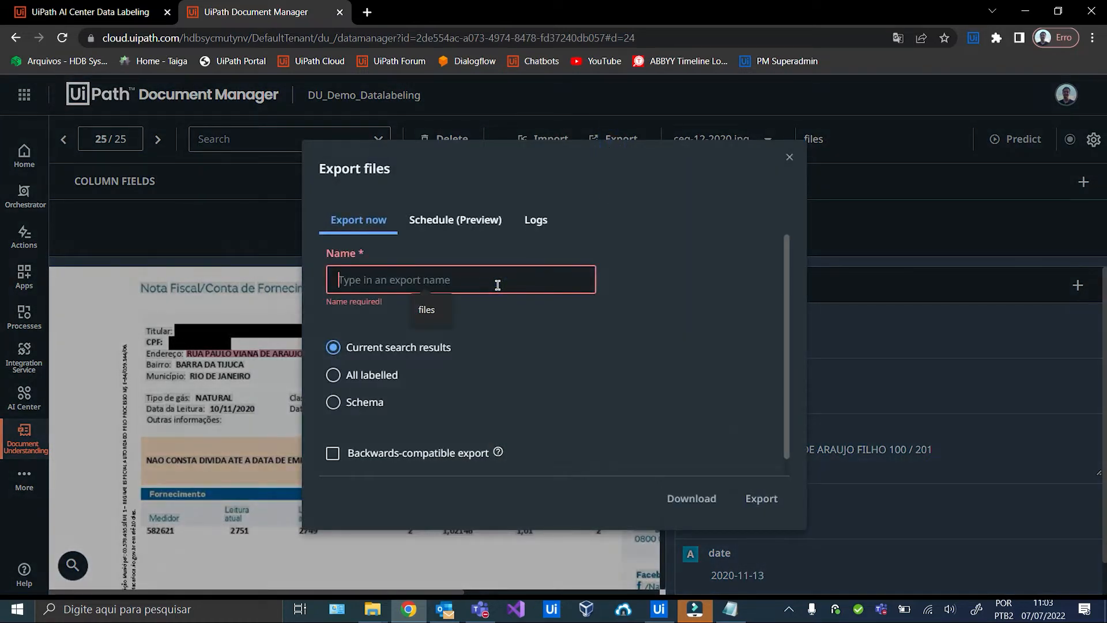
type("DU_C")
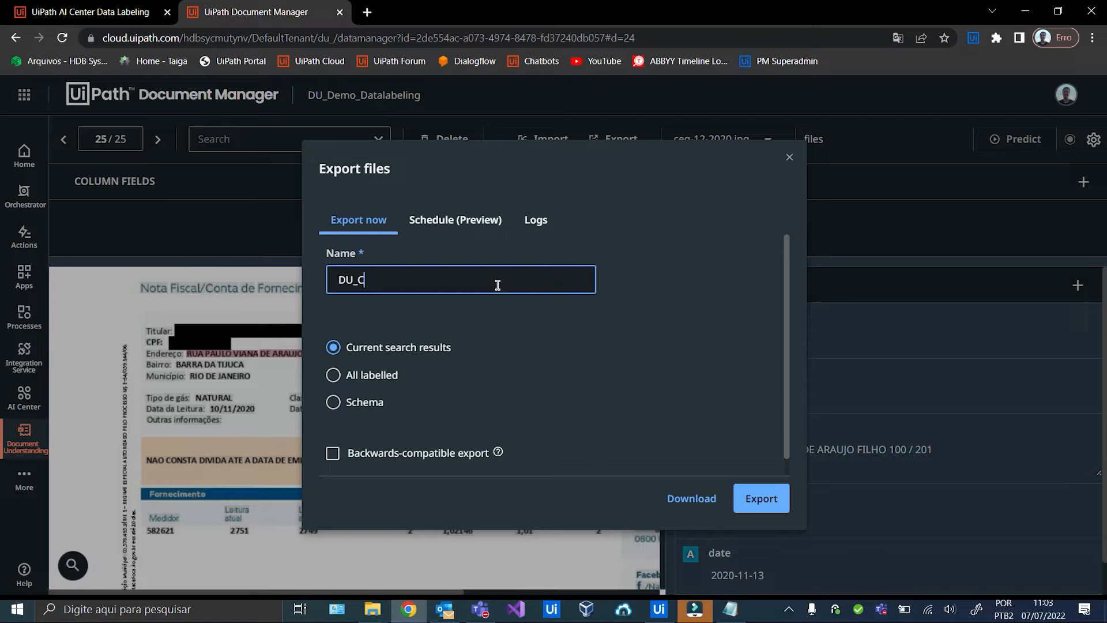
type("EG_Labeled_Data")
left_click(753, 504)
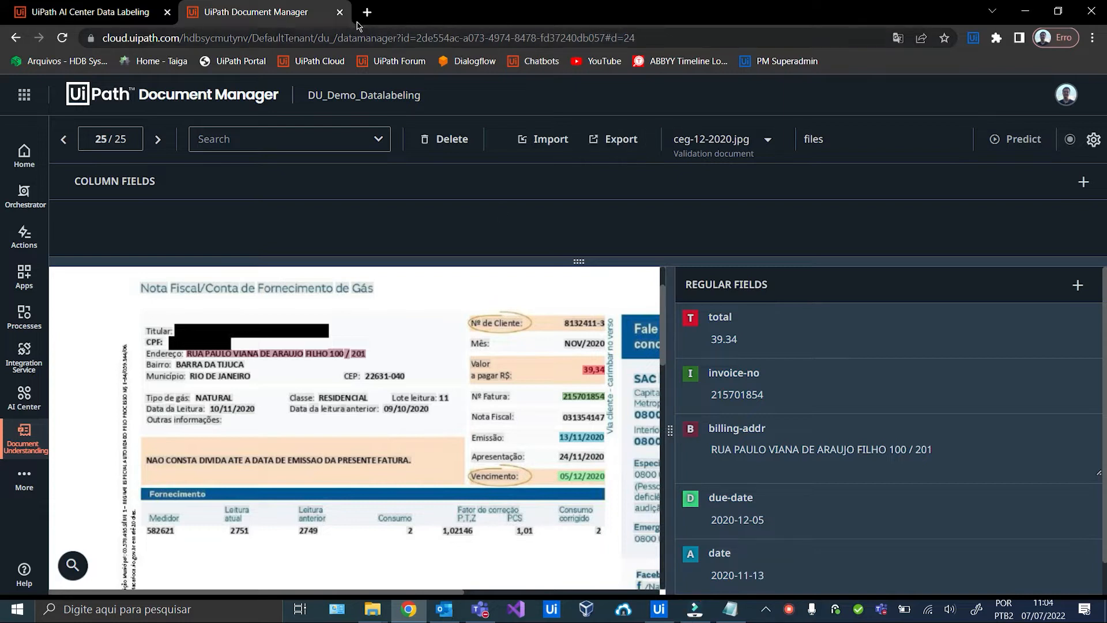
Set up a new Train run pipeline for DU_Demo_Invoices_Package, major version 22.5.0, minor version 0.
left_click(339, 12)
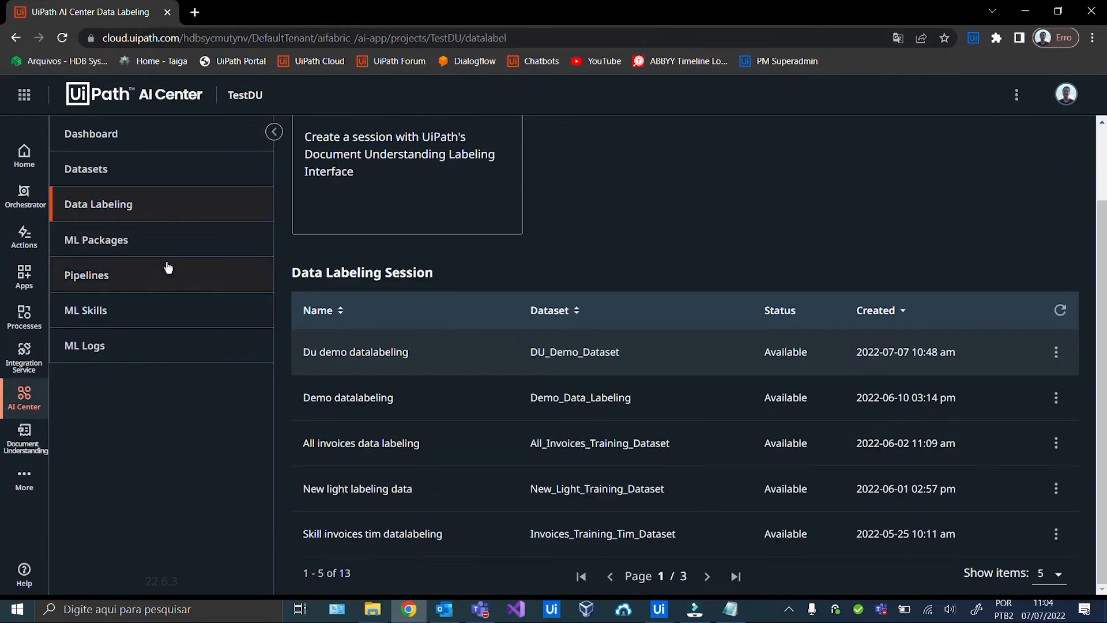
left_click(188, 283)
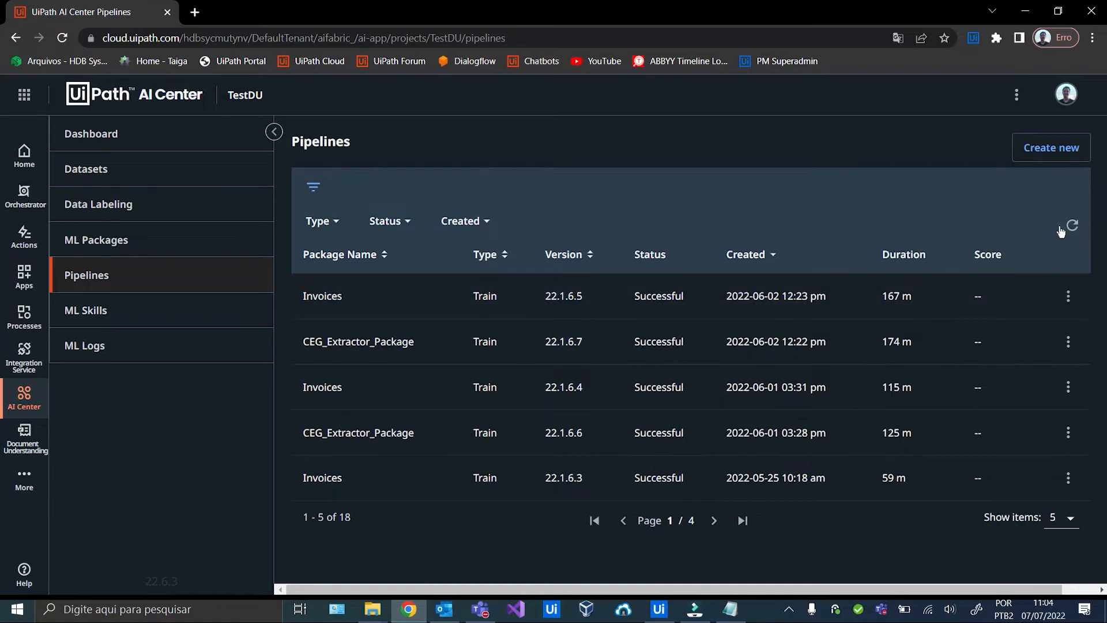
left_click(1060, 148)
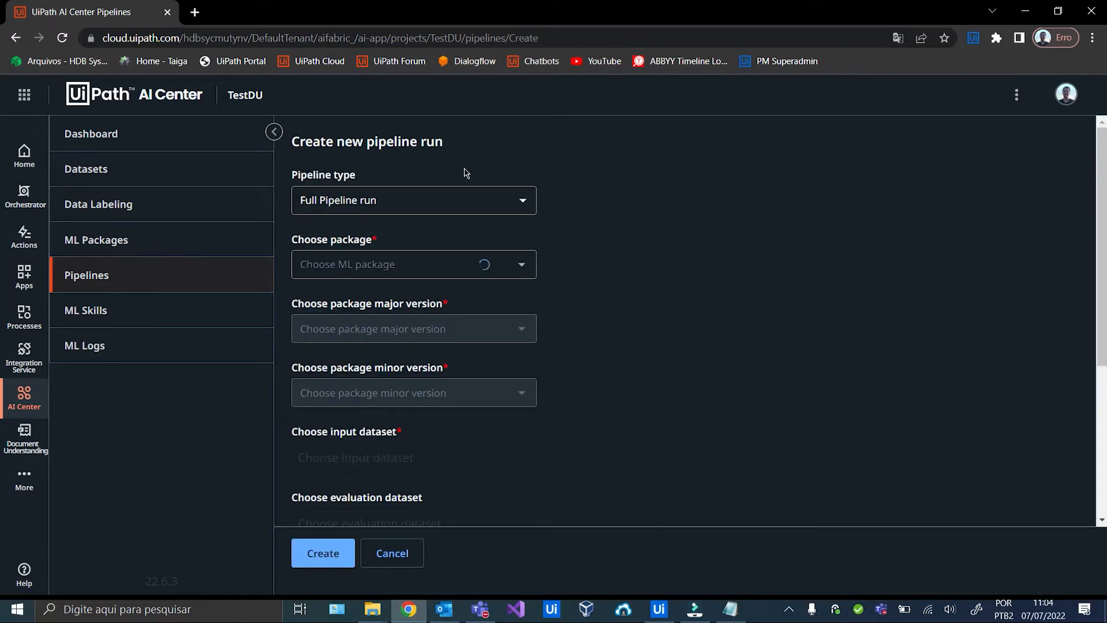
left_click(513, 204)
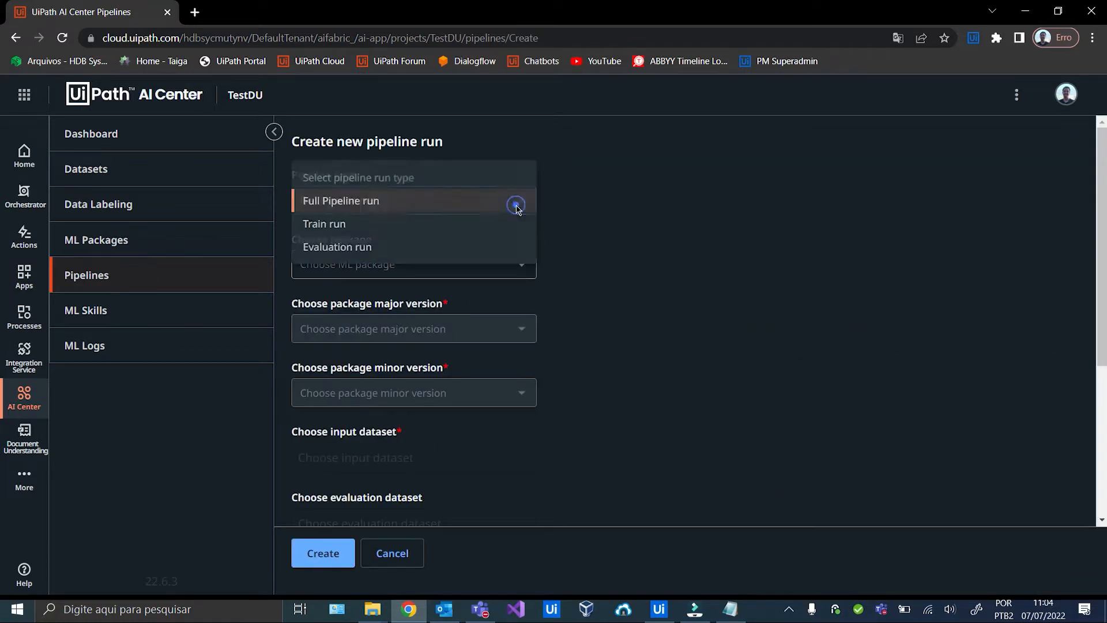
left_click(454, 229)
left_click(511, 263)
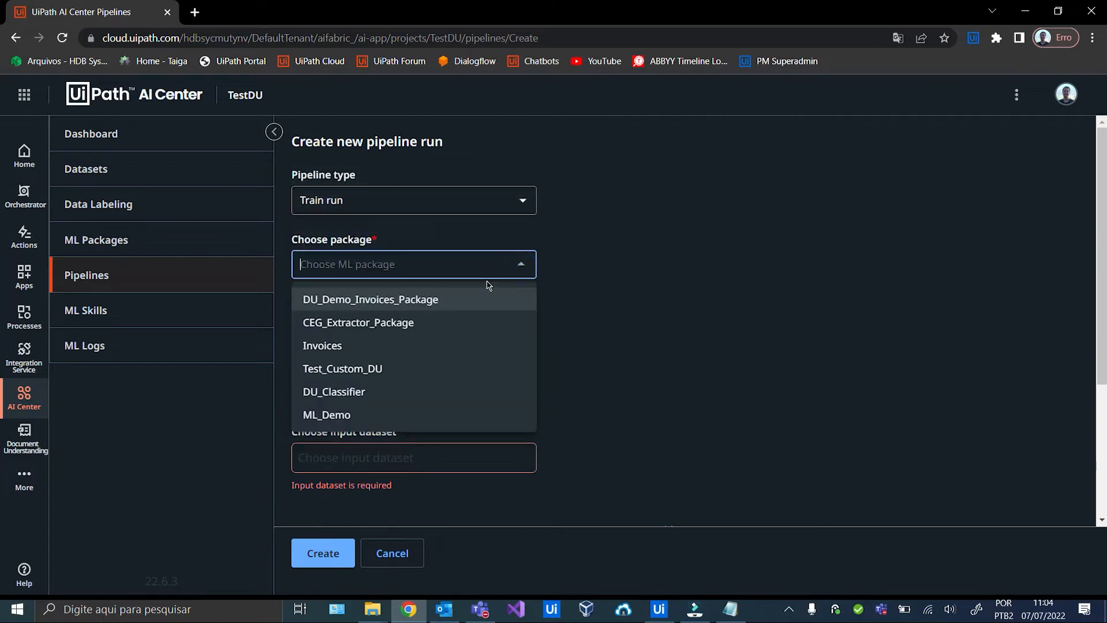
left_click(421, 300)
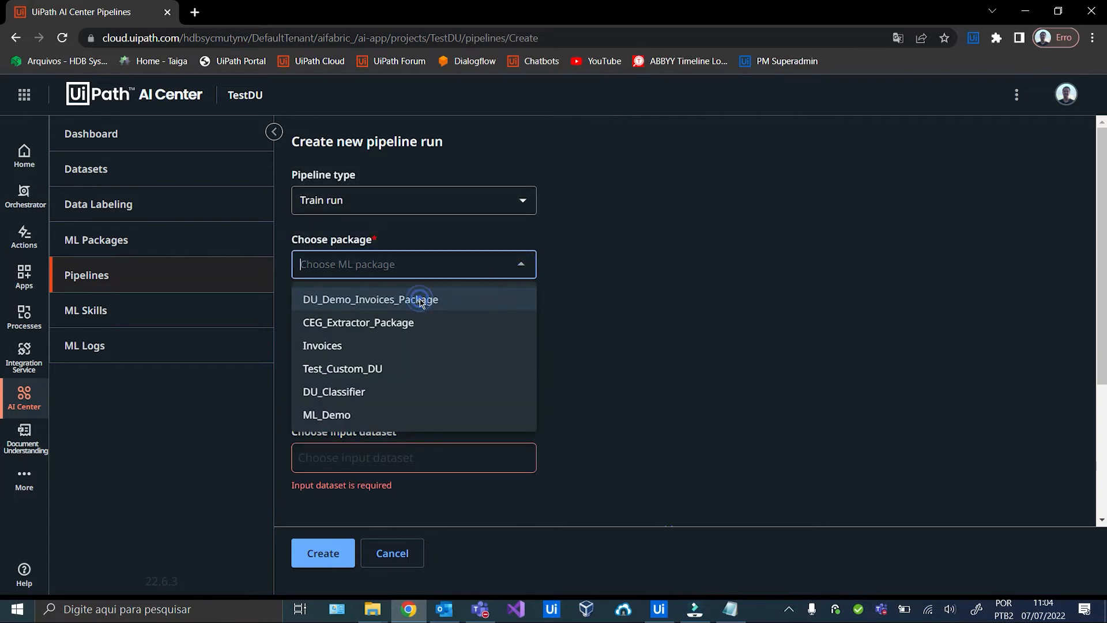
left_click(520, 329)
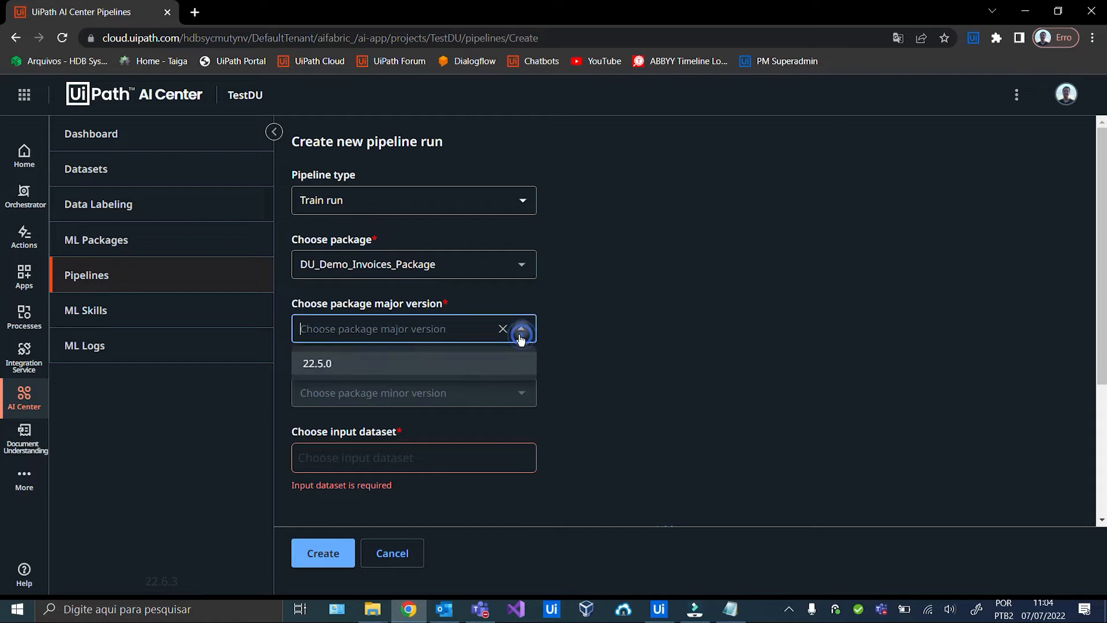
left_click(397, 363)
left_click(521, 392)
left_click(413, 425)
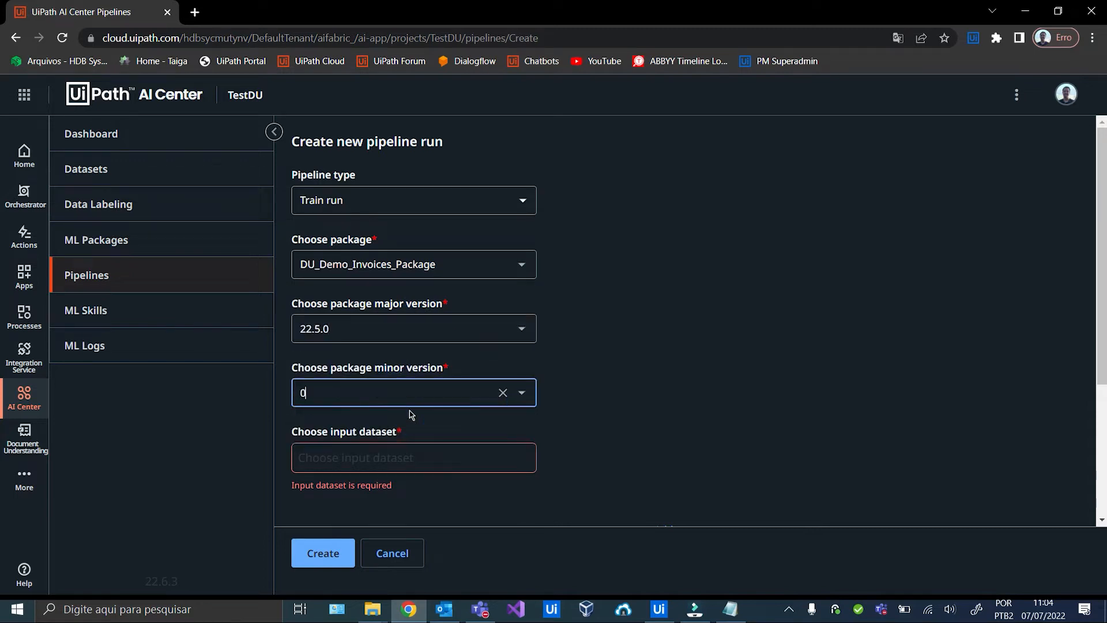
Use the DU_Demo_Dataset export DU_CEG_Labeled_Data_22-07-07T140342 as input and create the pipeline.
scroll(396, 343, "down", 3)
left_click(390, 311)
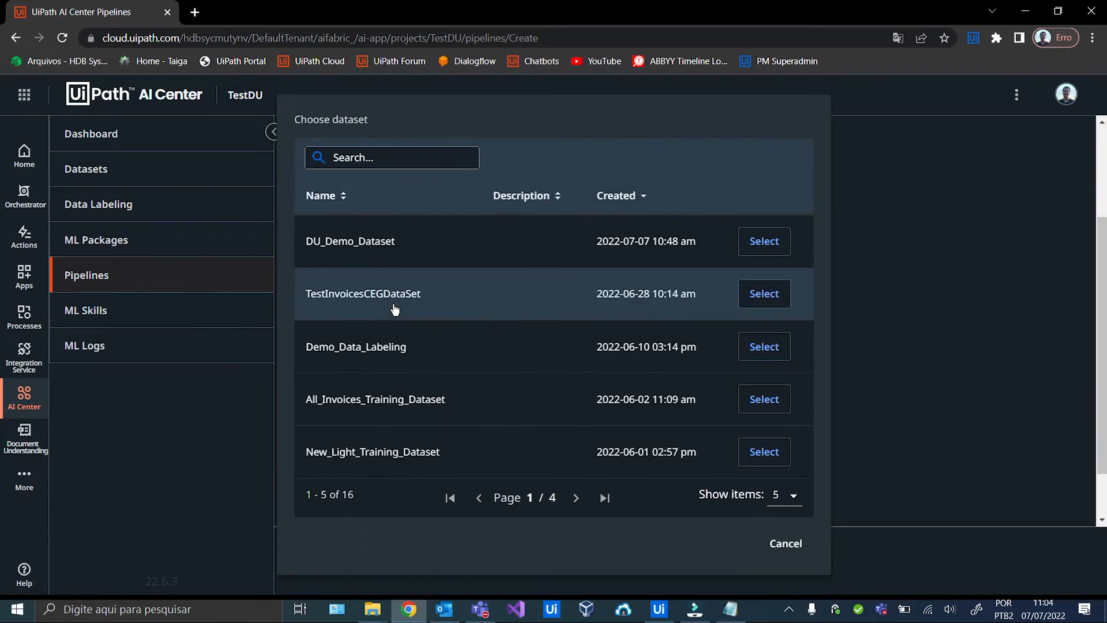
left_click(356, 253)
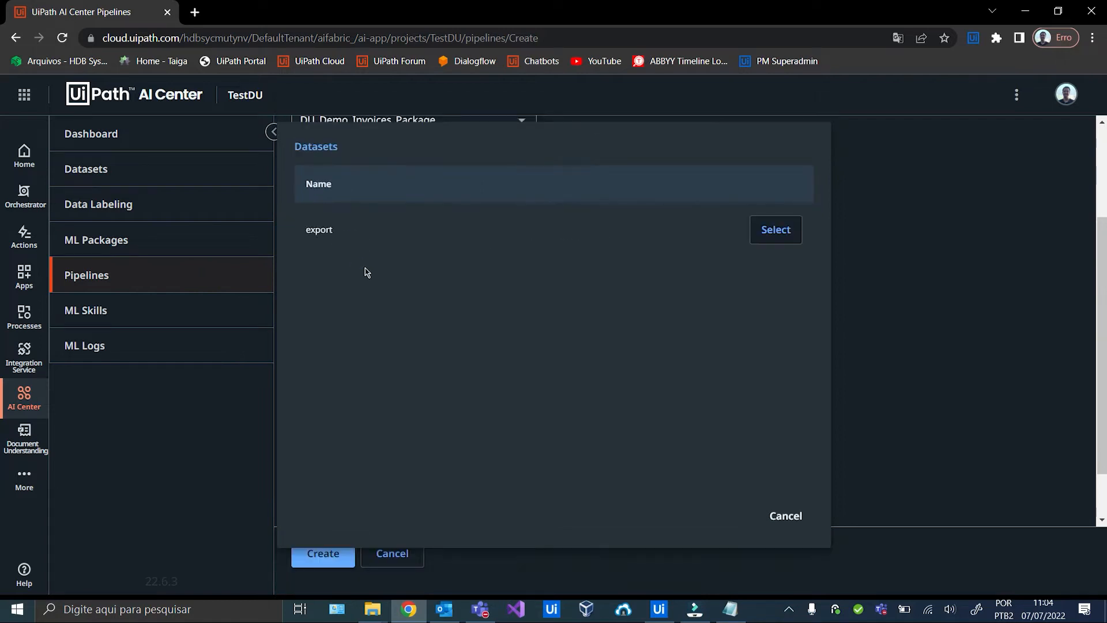
left_click(333, 234)
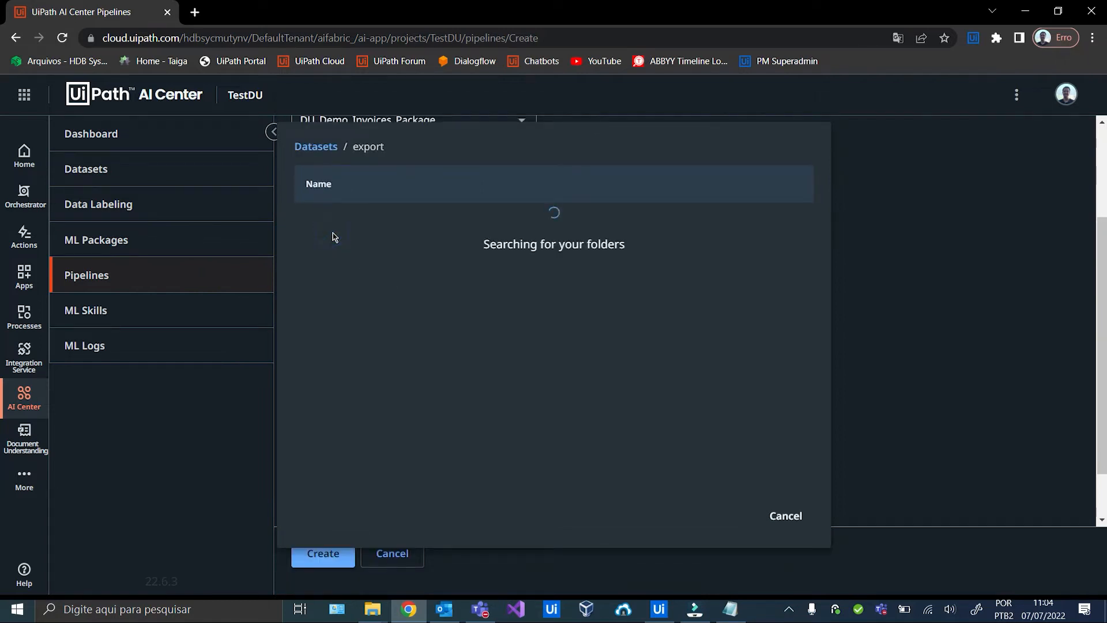
left_click(397, 229)
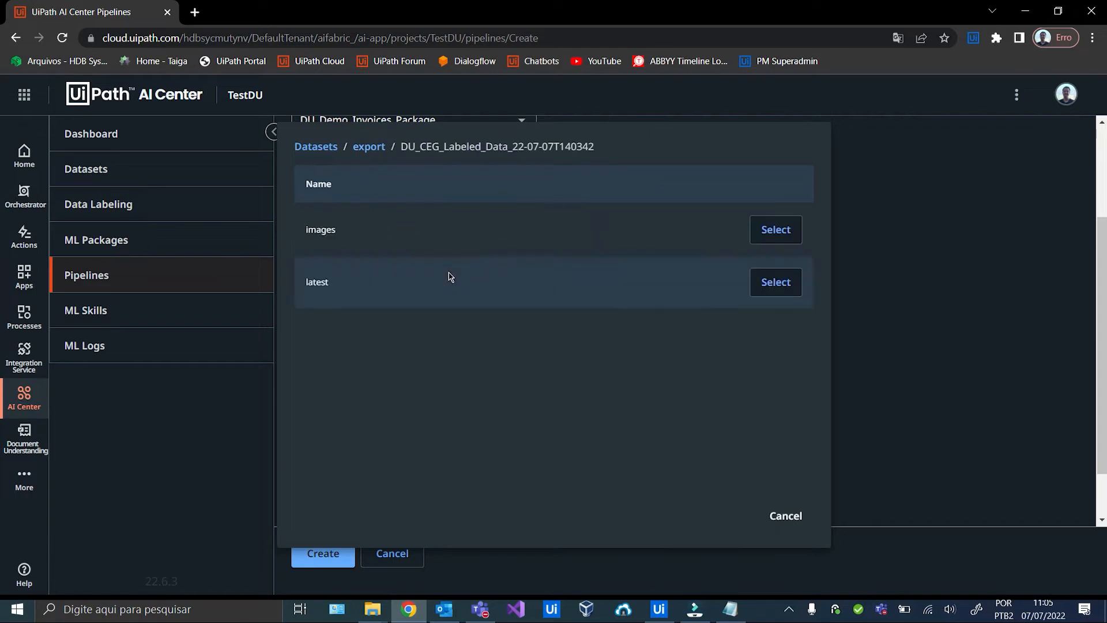
left_click(331, 234)
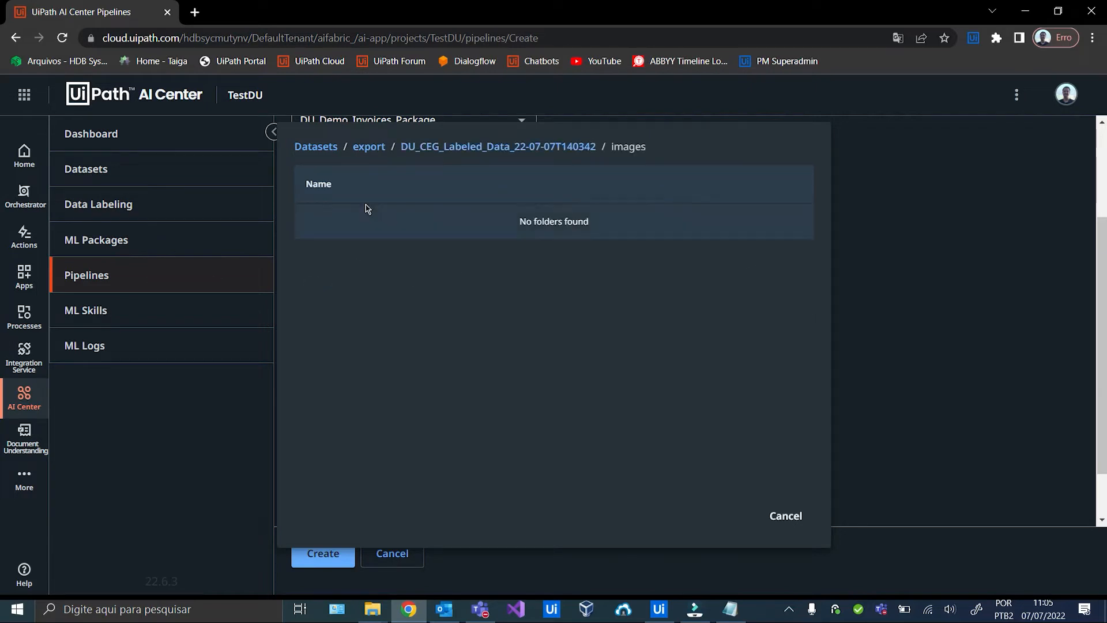
left_click(369, 148)
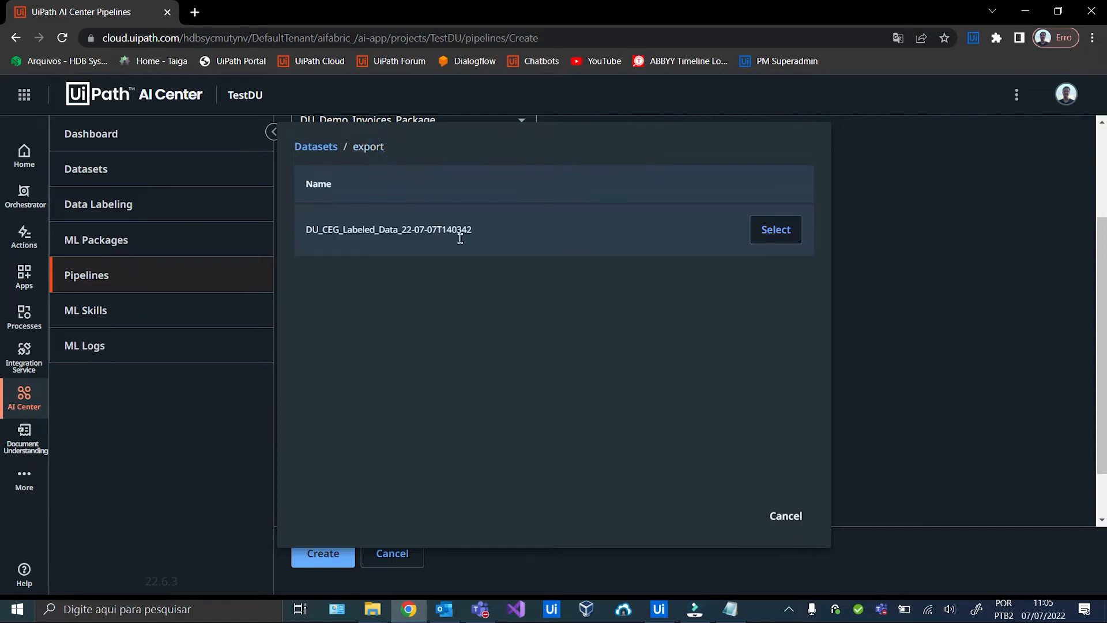
left_click(776, 230)
scroll(630, 330, "down", 2)
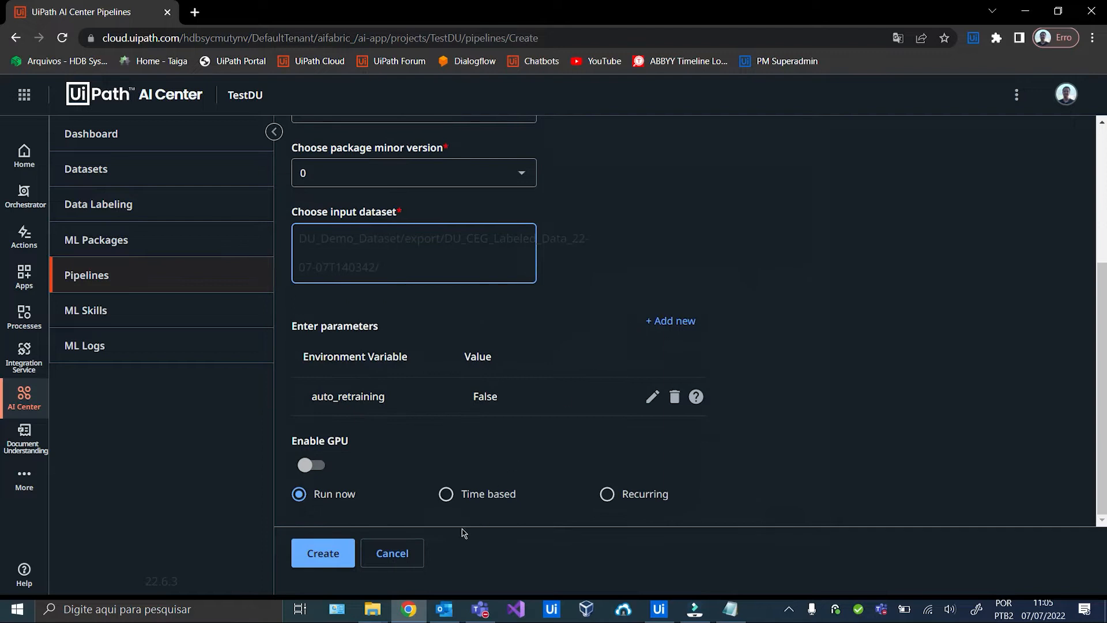
left_click(319, 554)
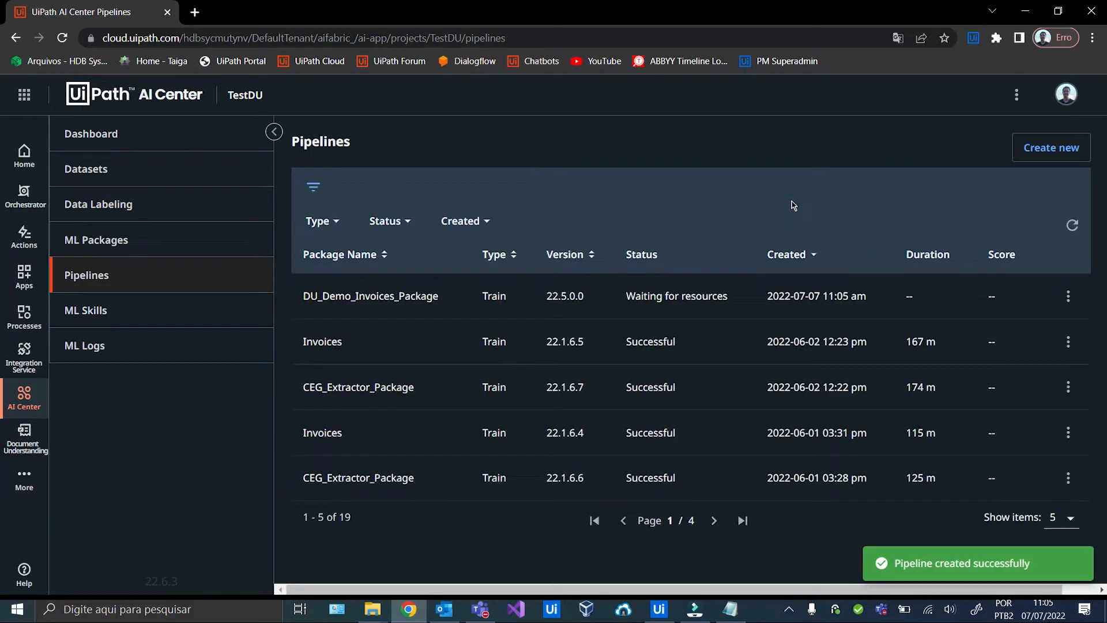
Refresh the pipelines list, then return to the ValidationStation workflow in UiPath Studio.
left_click(1072, 226)
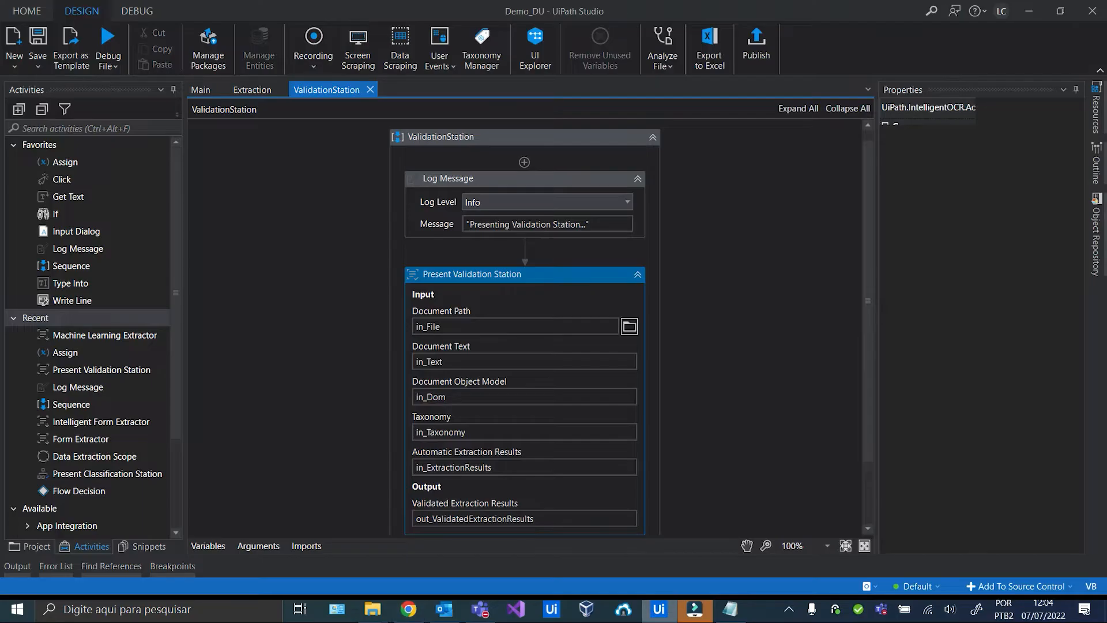
left_click(659, 609)
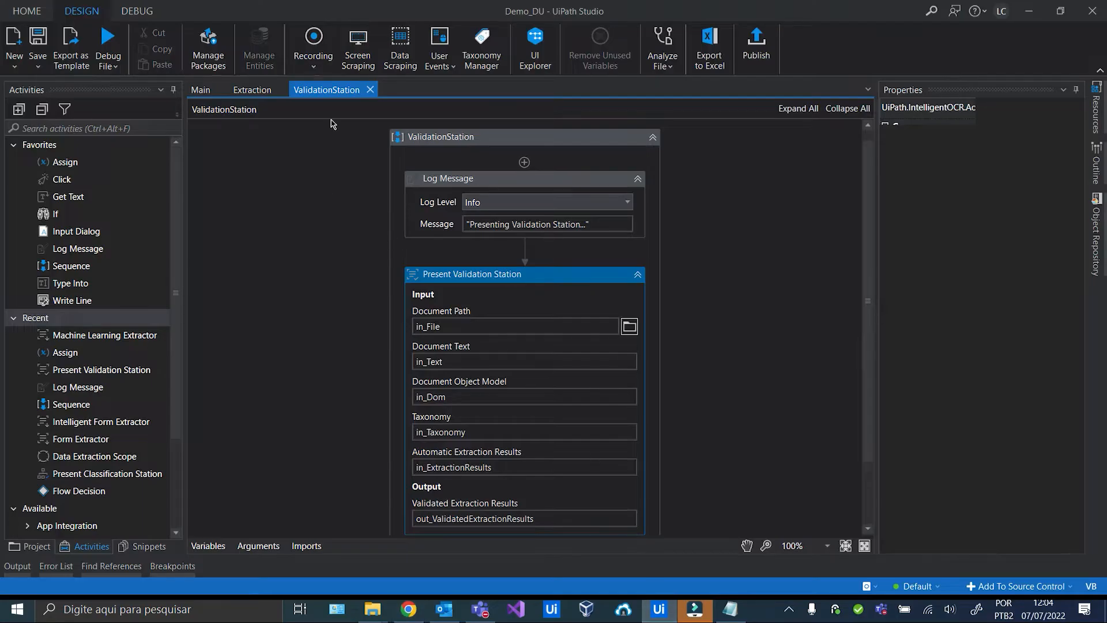
Close the ValidationStation workflow and run the whole Demo_DU project from the Main flowchart.
left_click(371, 90)
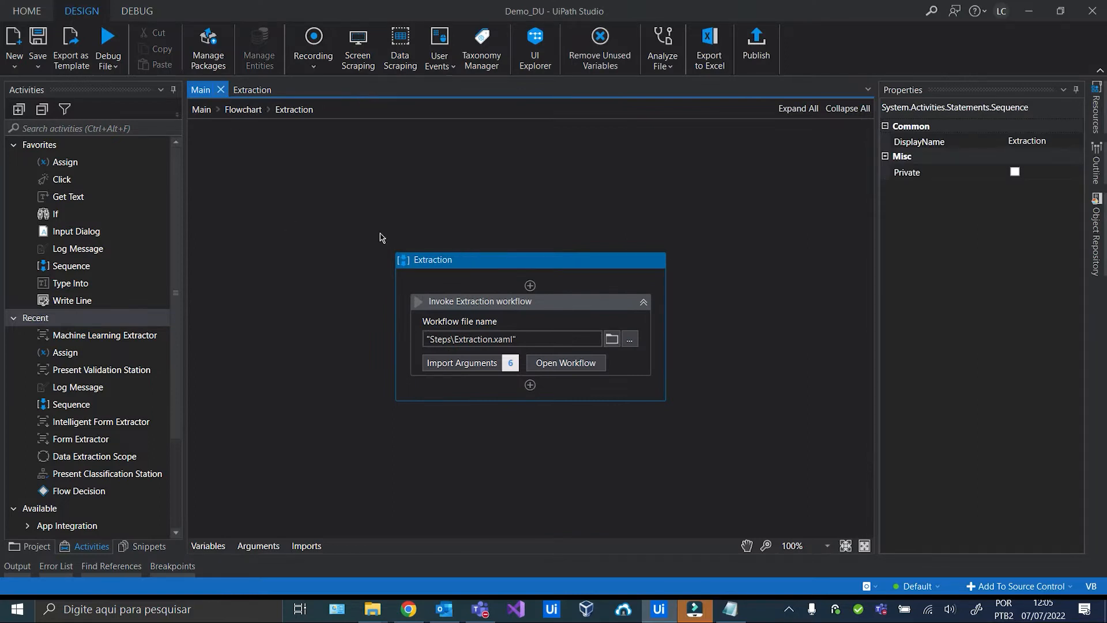
left_click(202, 112)
scroll(398, 142, "up", 5)
left_click(468, 149)
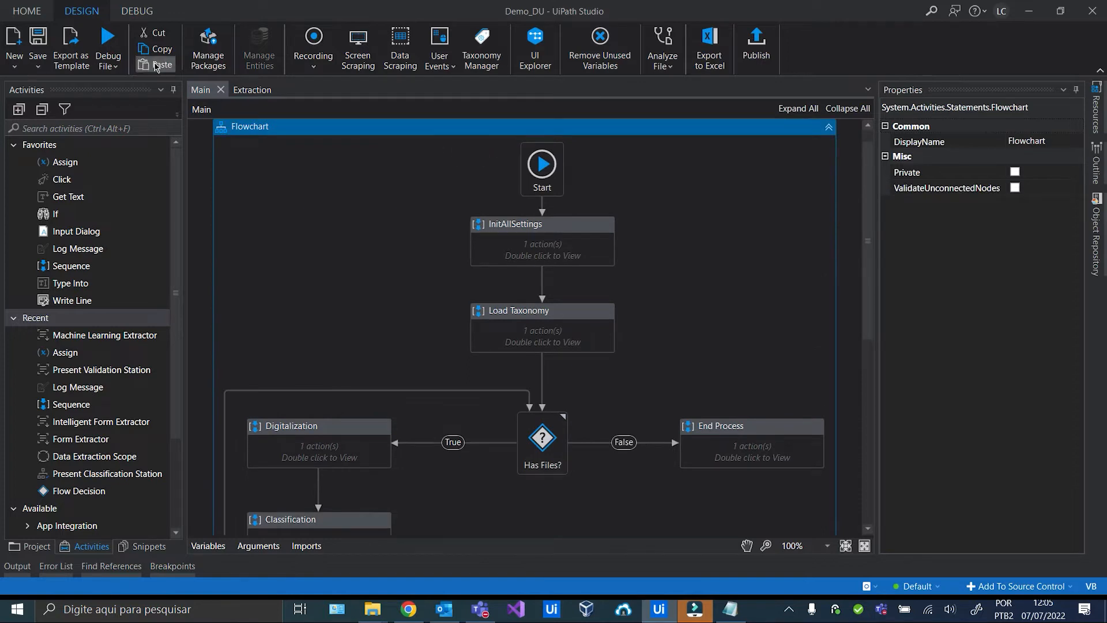
left_click(108, 60)
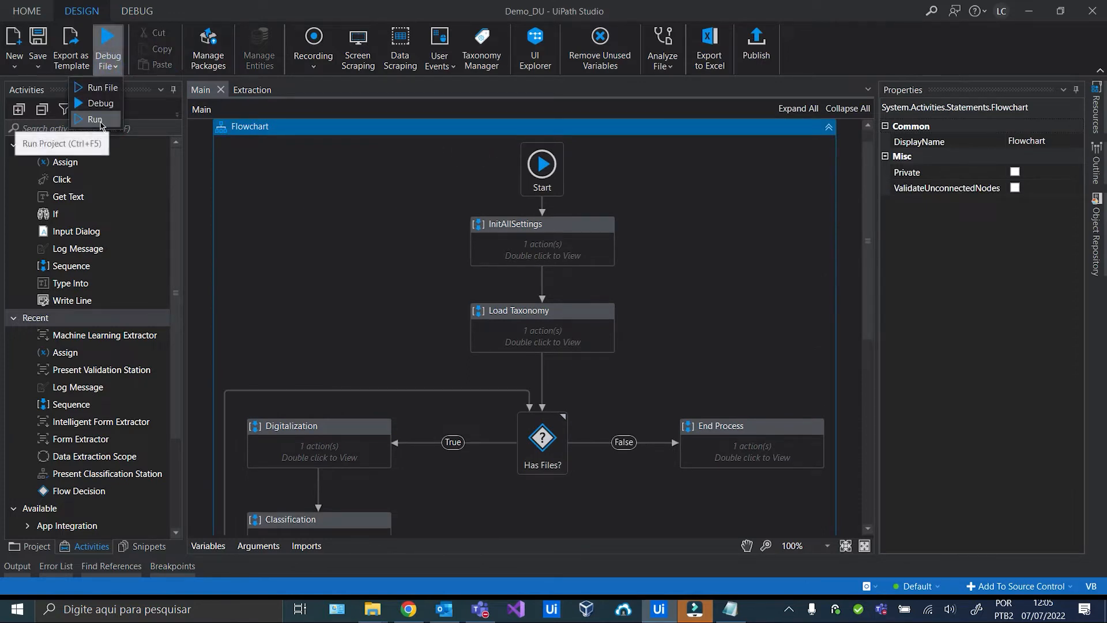
left_click(99, 123)
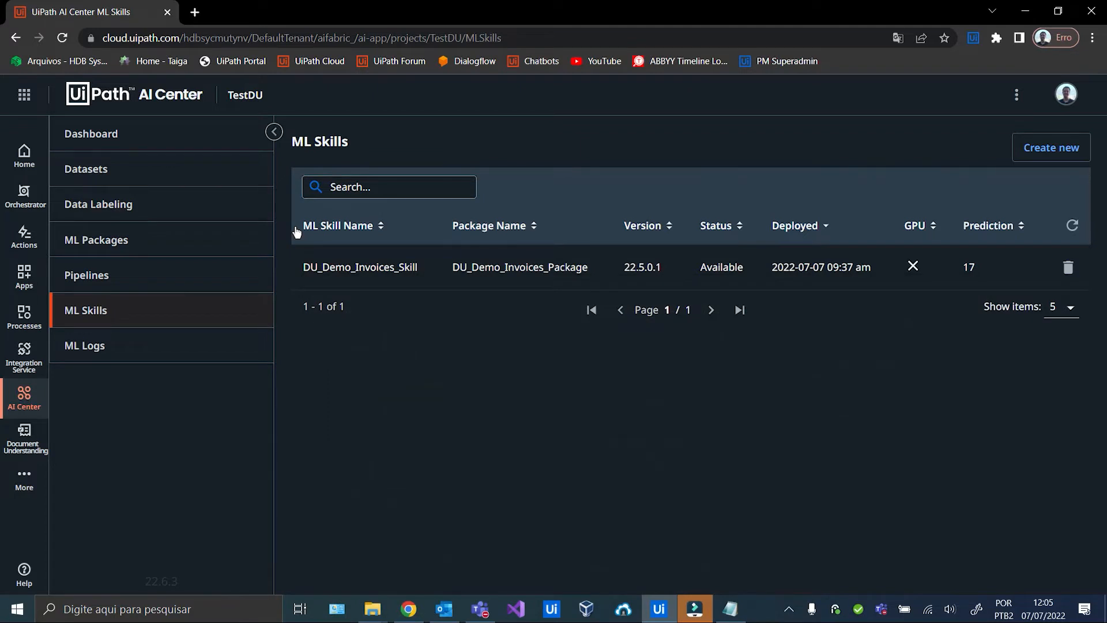
left_click(654, 609)
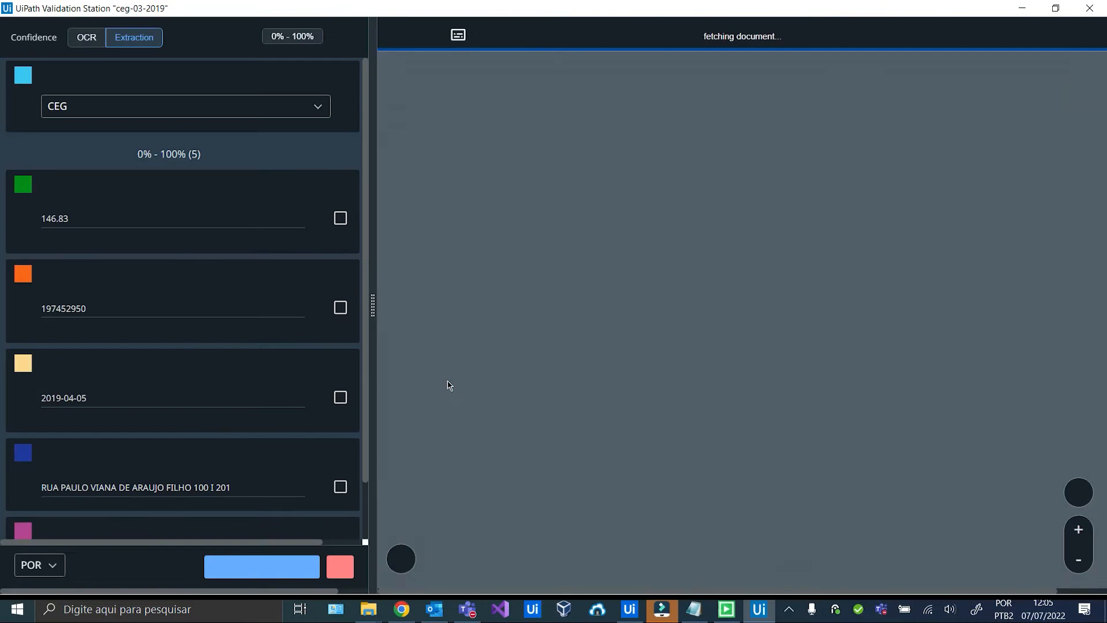
Save and confirm all five fields for bills ceg-03-2019, ceg-03-2020 and ceg-04-2019.
scroll(288, 323, "down", 1)
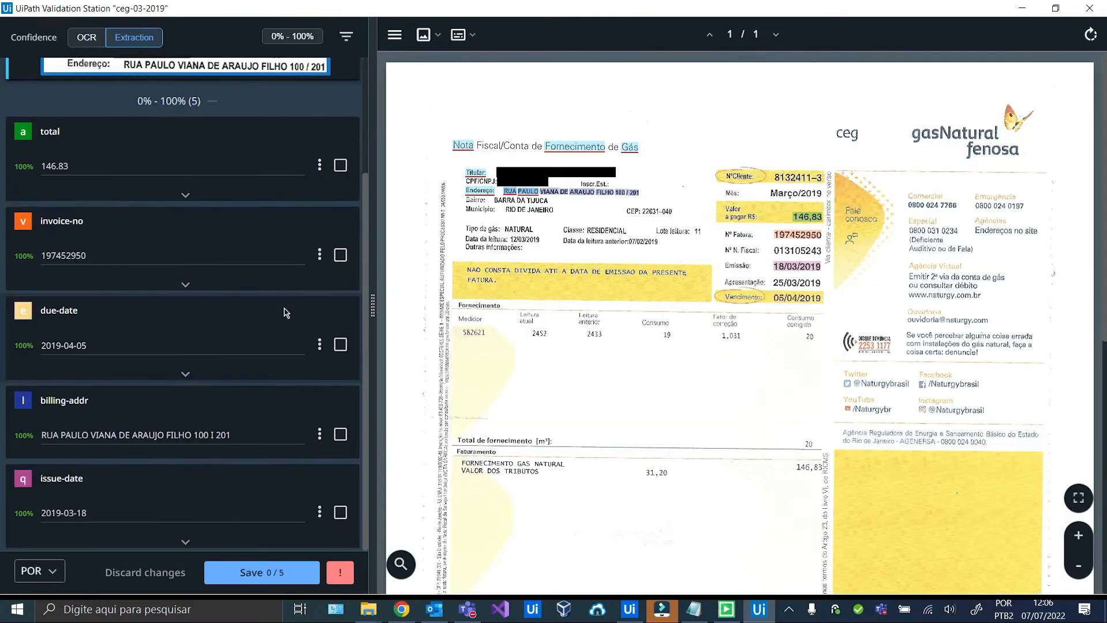
left_click(262, 572)
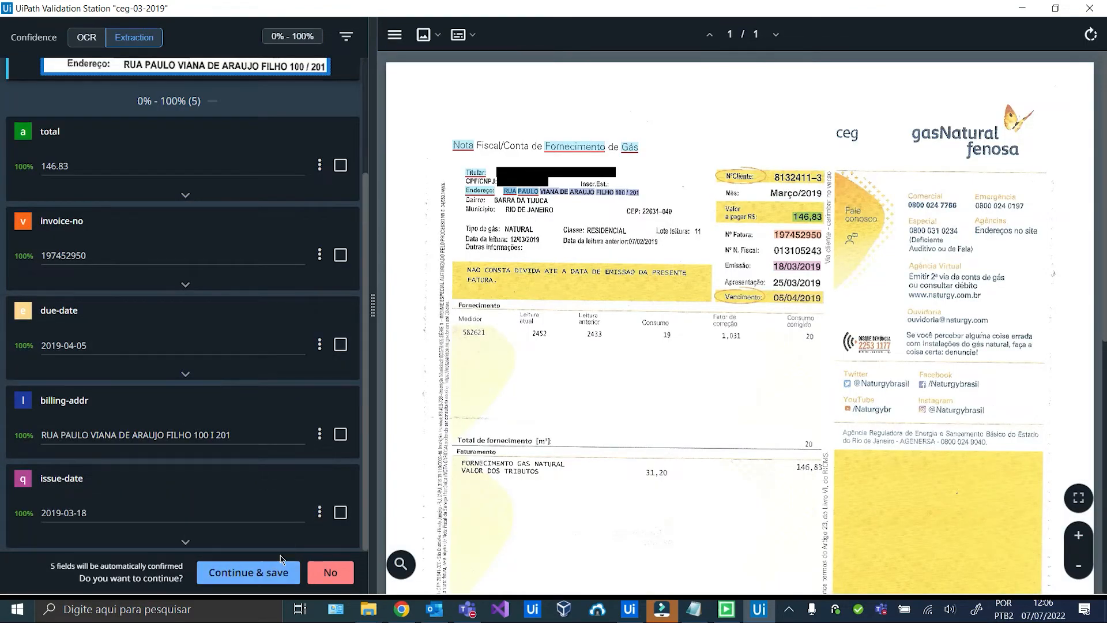
left_click(276, 577)
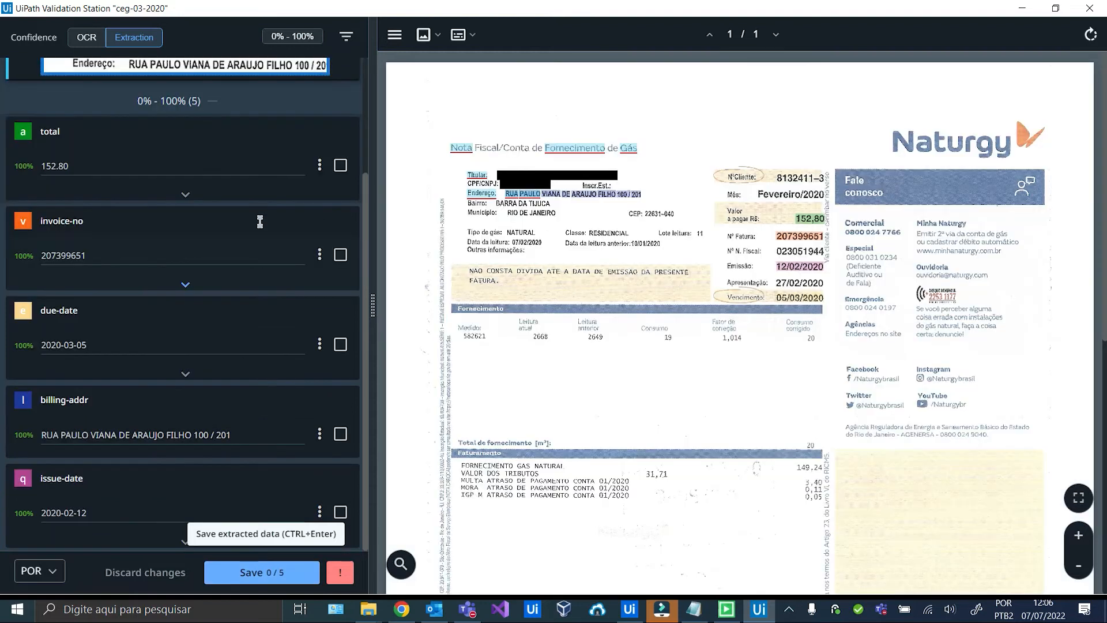
left_click(270, 577)
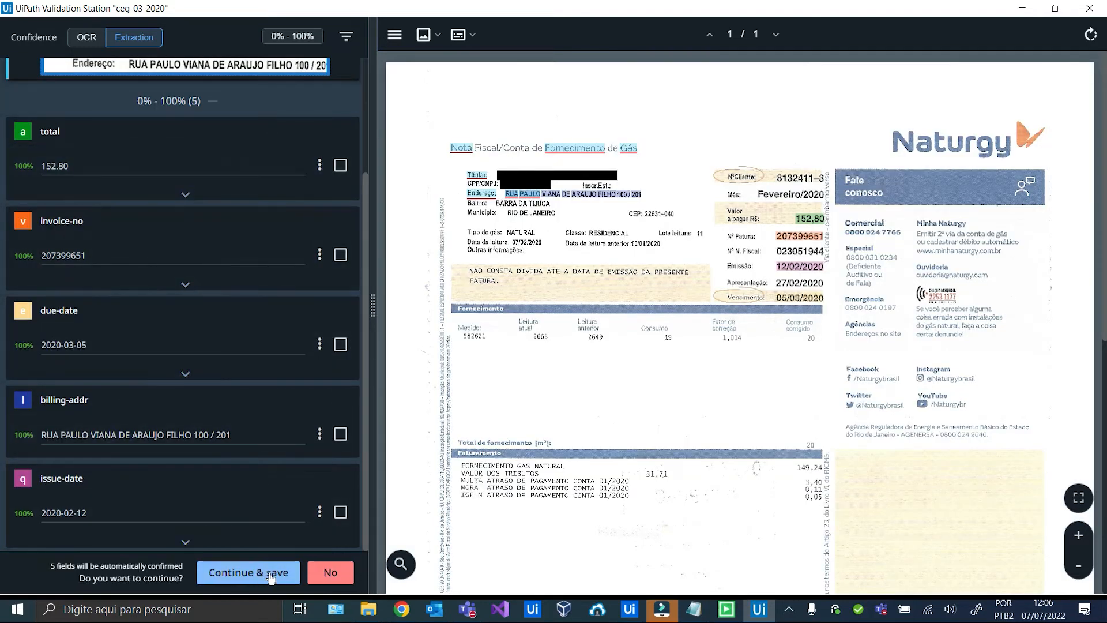
left_click(270, 573)
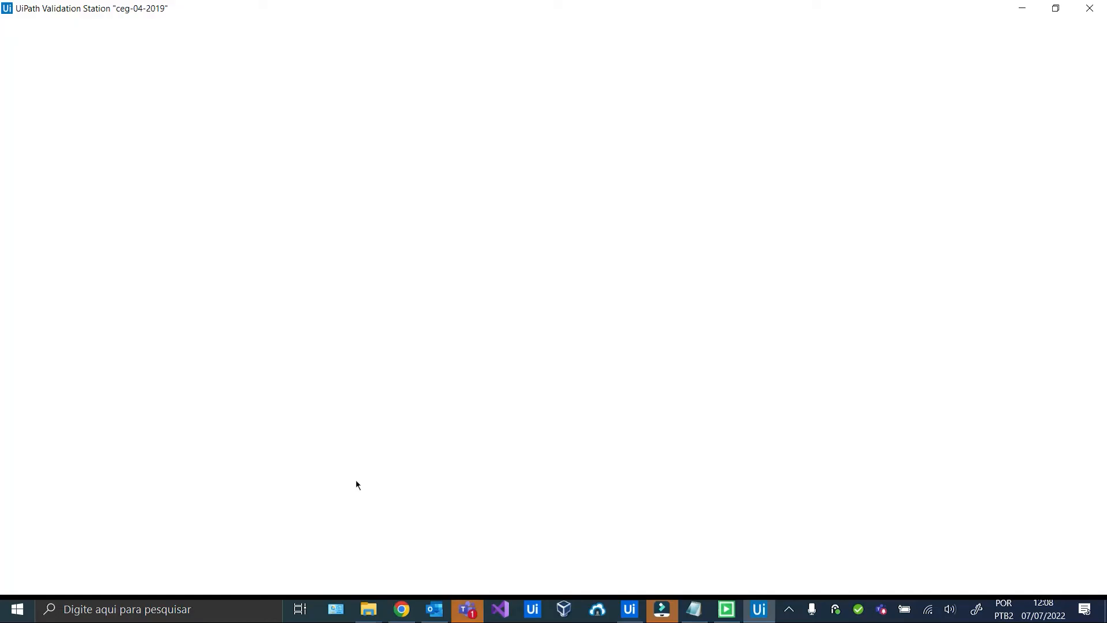
scroll(268, 322, "down", 2)
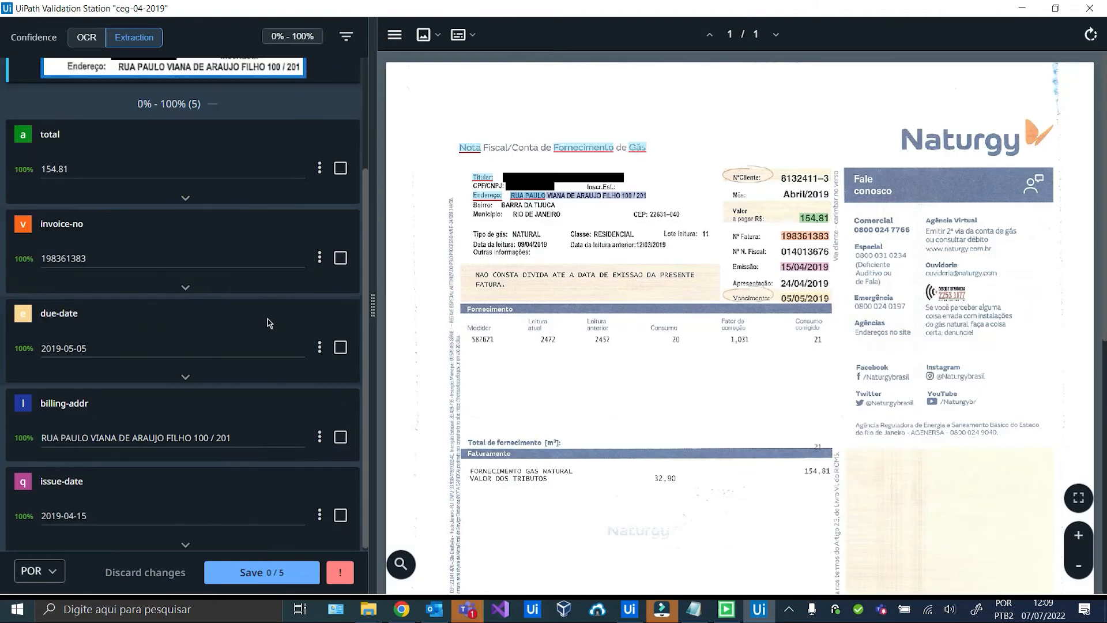
left_click(269, 573)
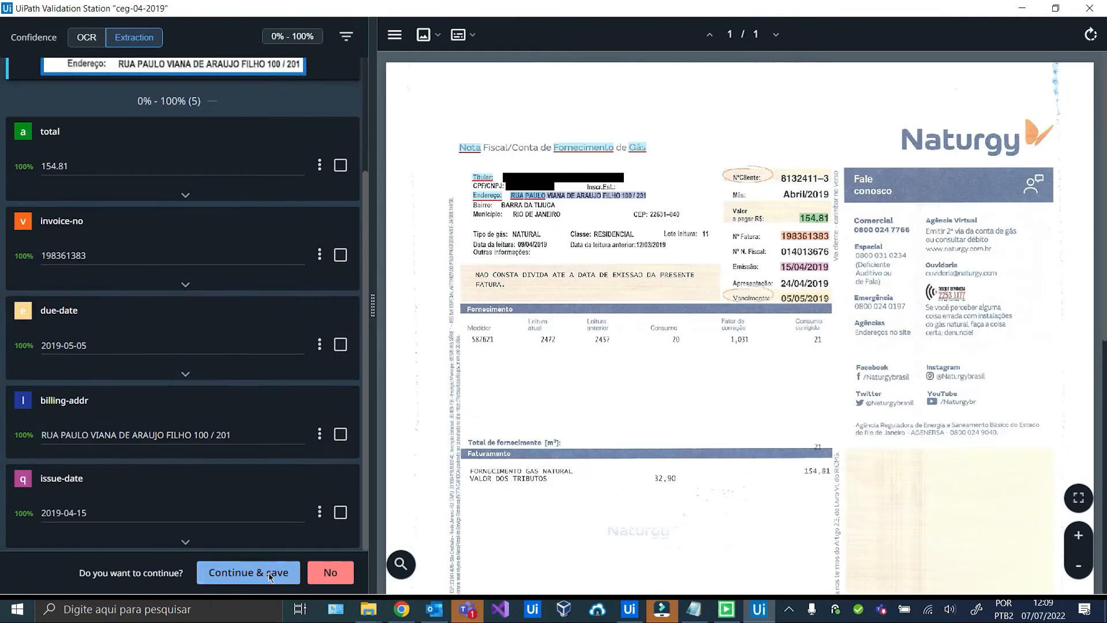
left_click(269, 574)
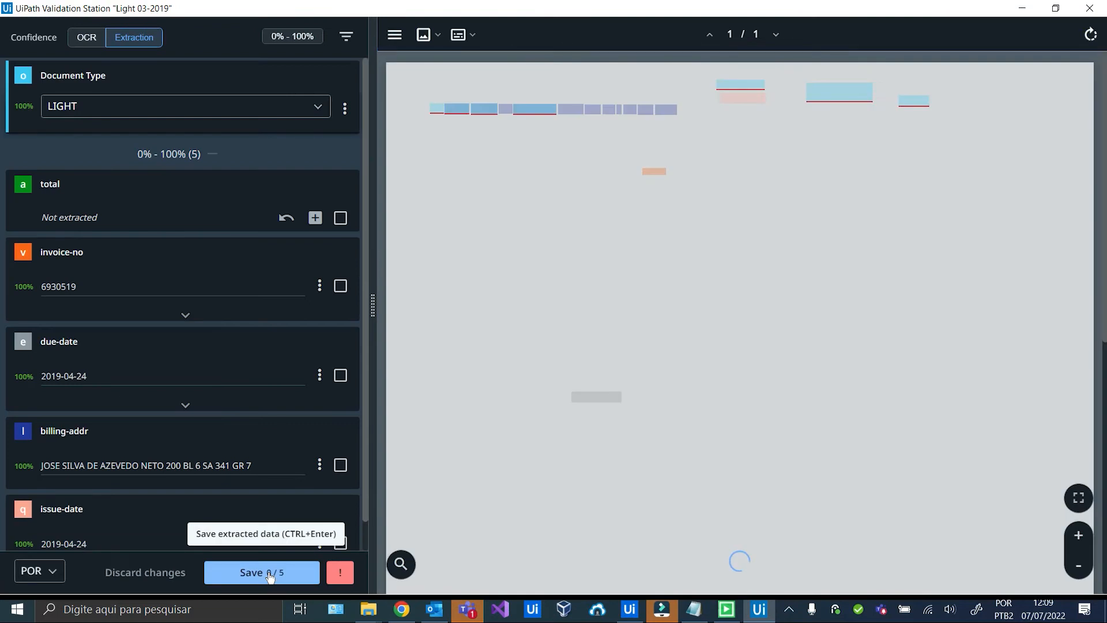
Save and confirm the Light 03-2019, Light 10-2019, Light 11-2020 and Tim Fixo 12-2020 extractions.
scroll(266, 333, "down", 2)
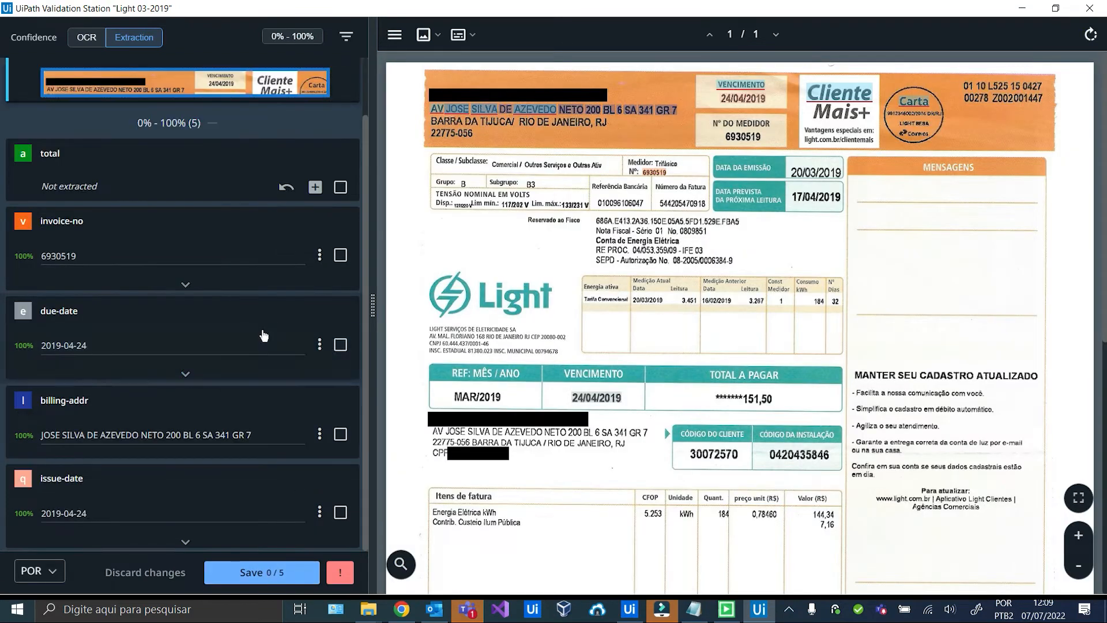
scroll(258, 369, "up", 2)
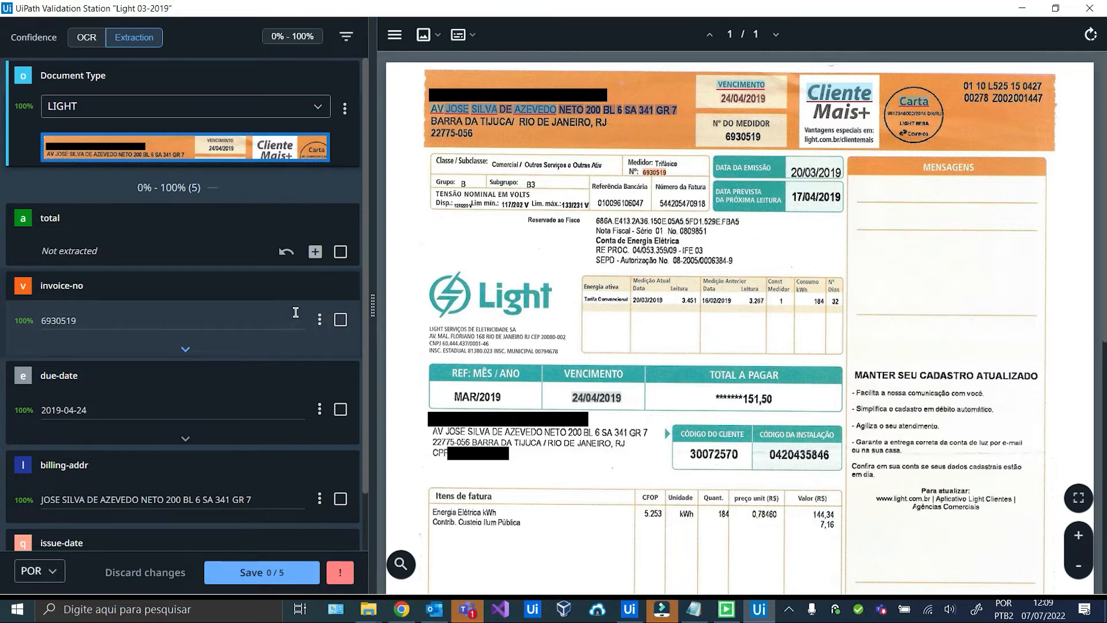
scroll(259, 366, "down", 2)
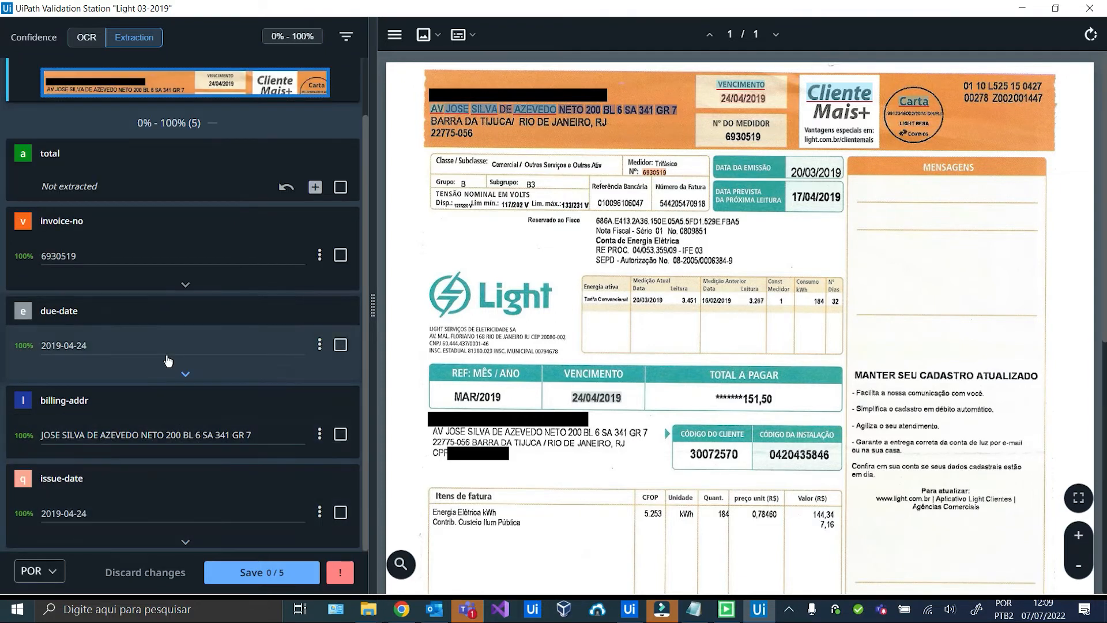
left_click(293, 578)
left_click(279, 578)
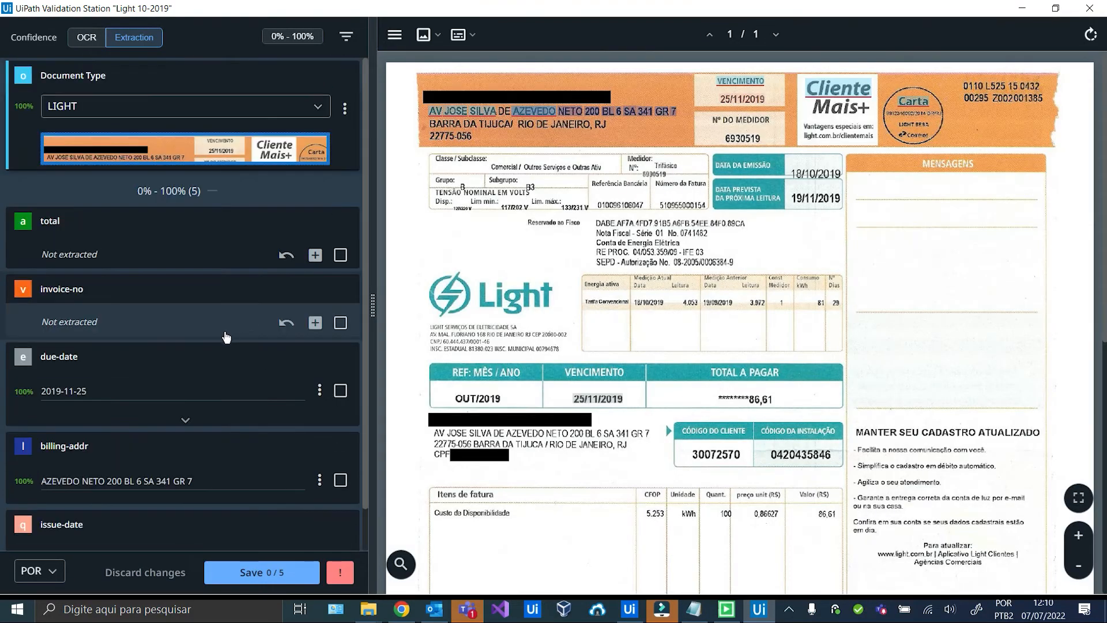
left_click(276, 574)
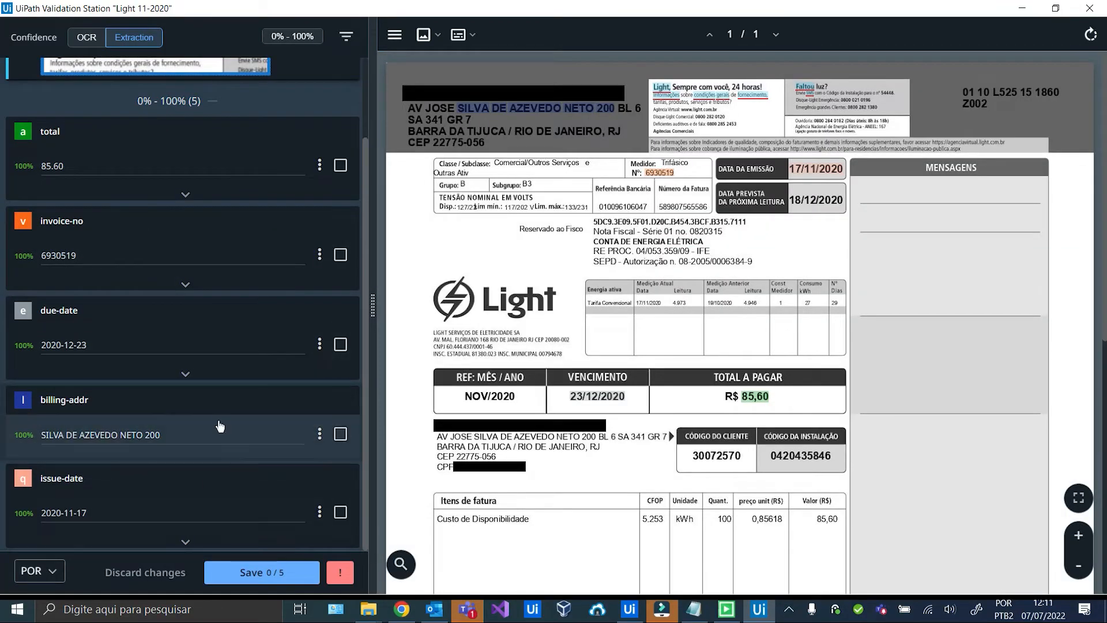
left_click(236, 572)
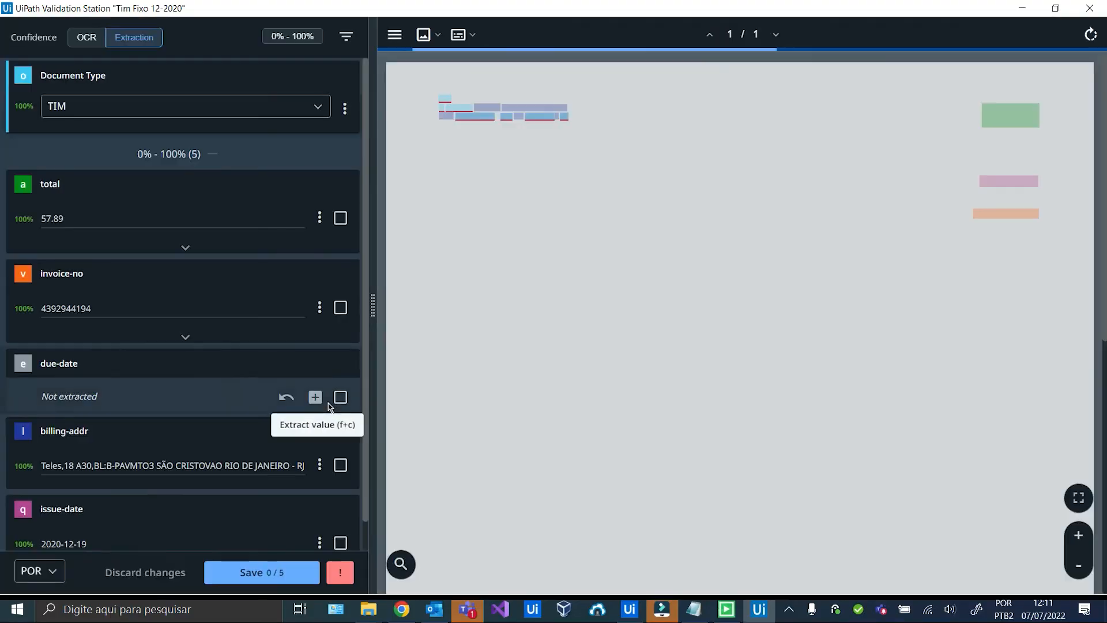
scroll(266, 440, "down", 1)
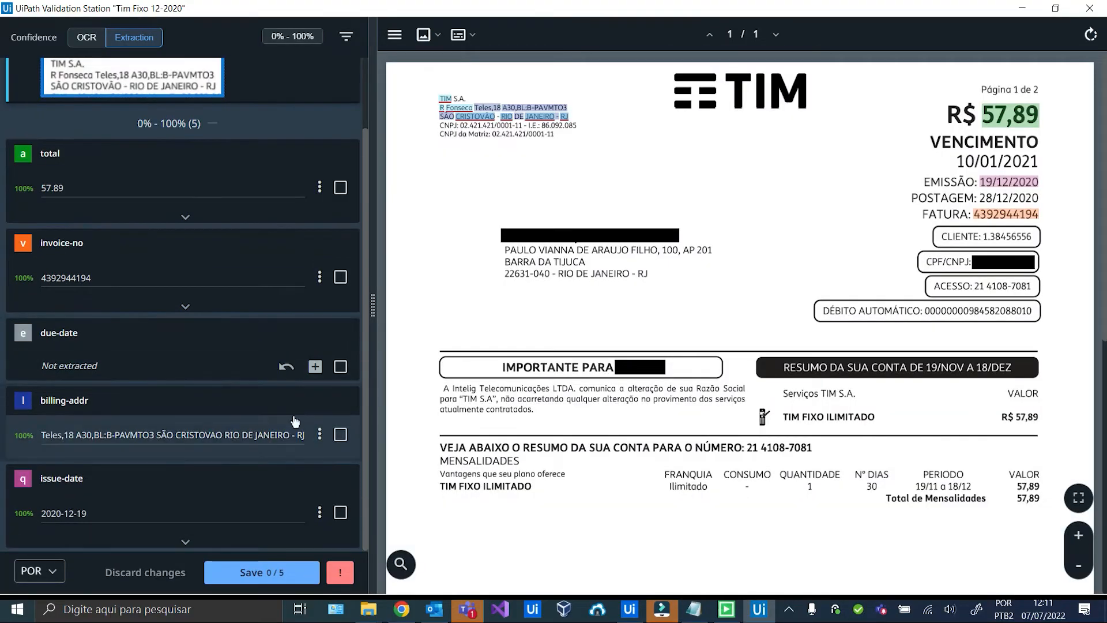
left_click(262, 572)
left_click(254, 562)
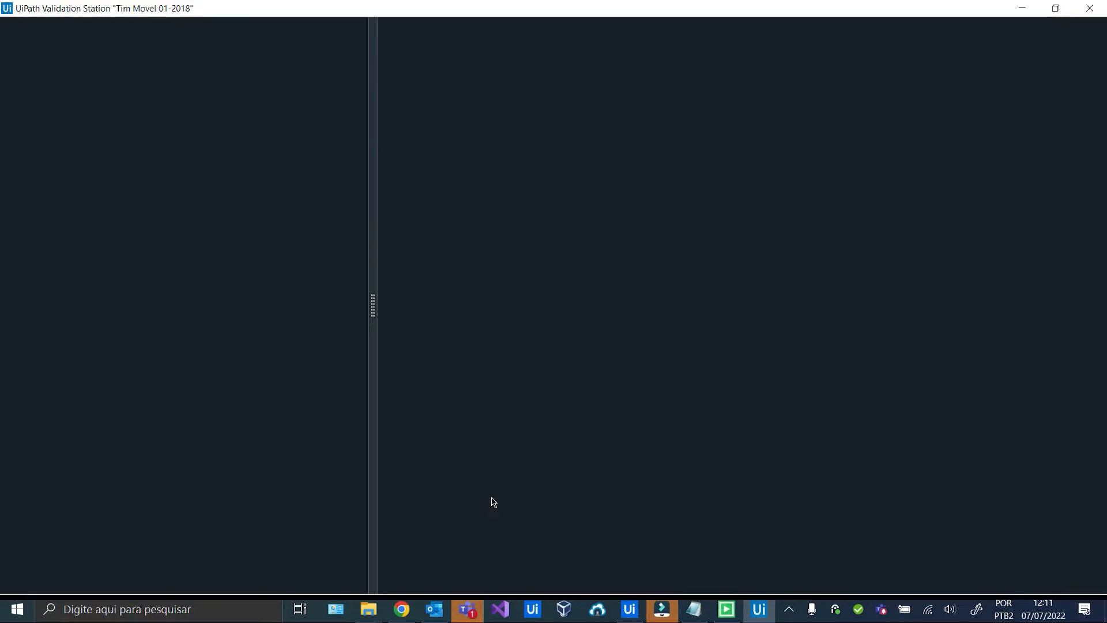
Save the Tim Móvel 2018 and 2019 bills' fields and check the run's Output log.
scroll(323, 362, "down", 3)
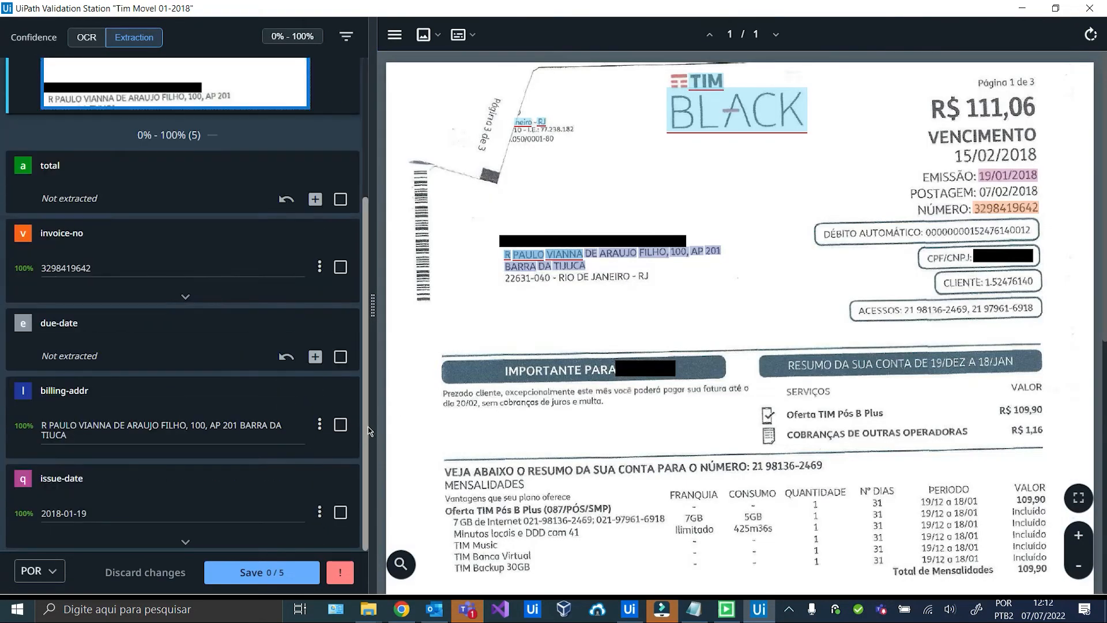
left_click(260, 573)
left_click(257, 575)
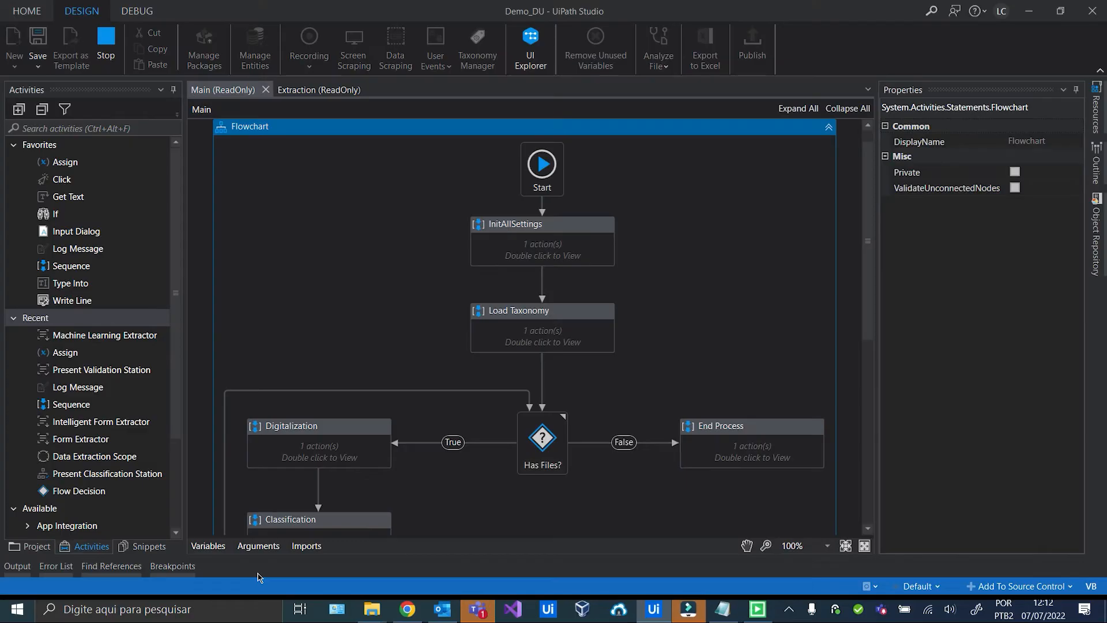
left_click(17, 566)
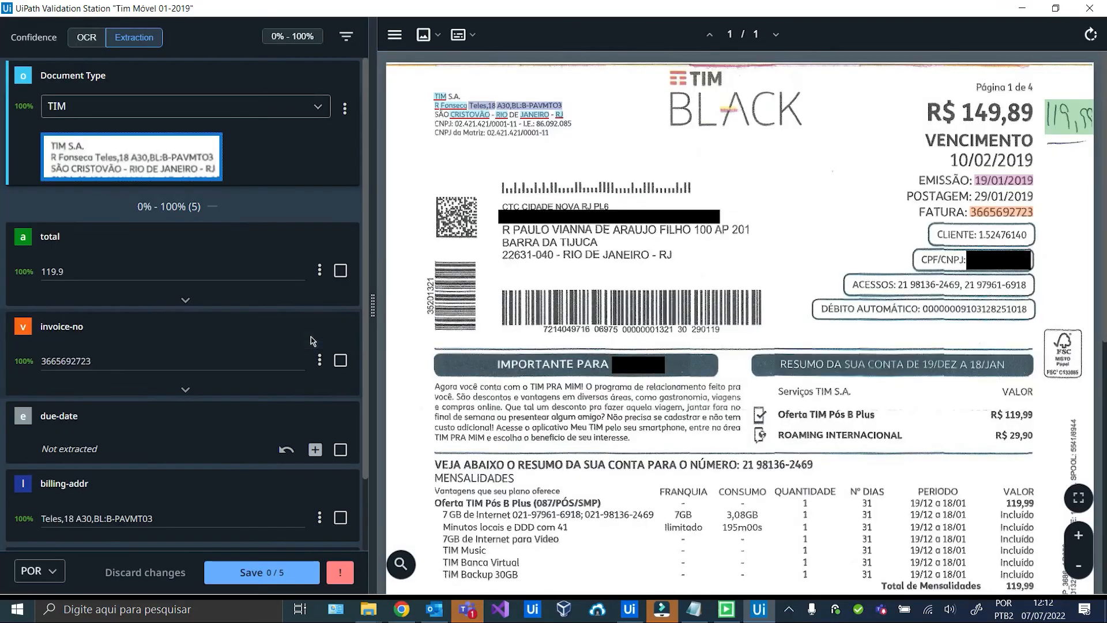
scroll(267, 309, "down", 2)
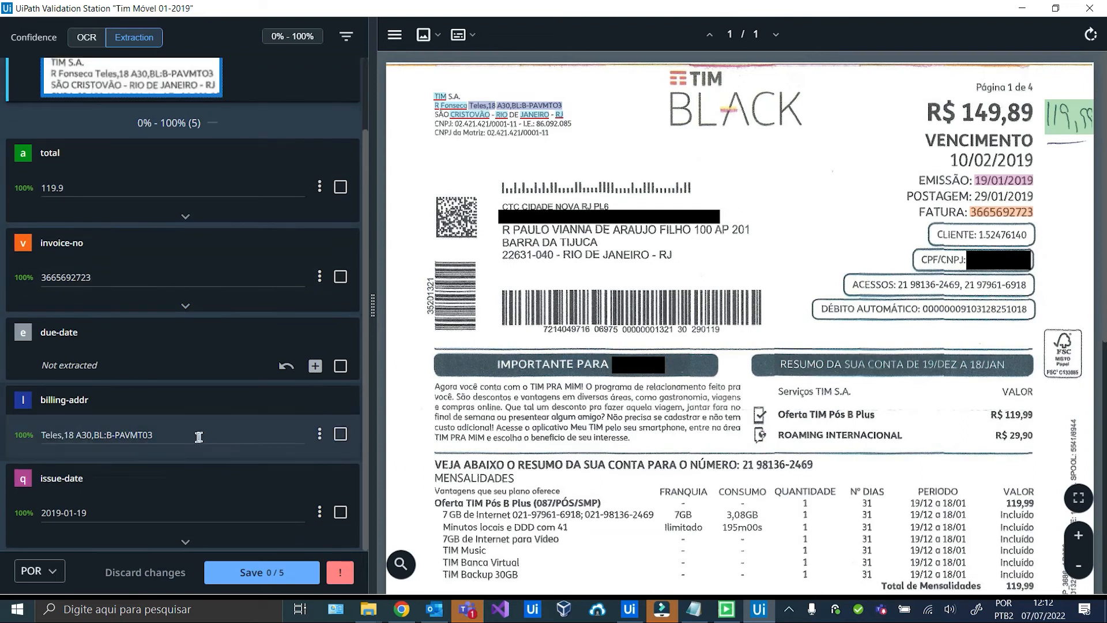
left_click(249, 573)
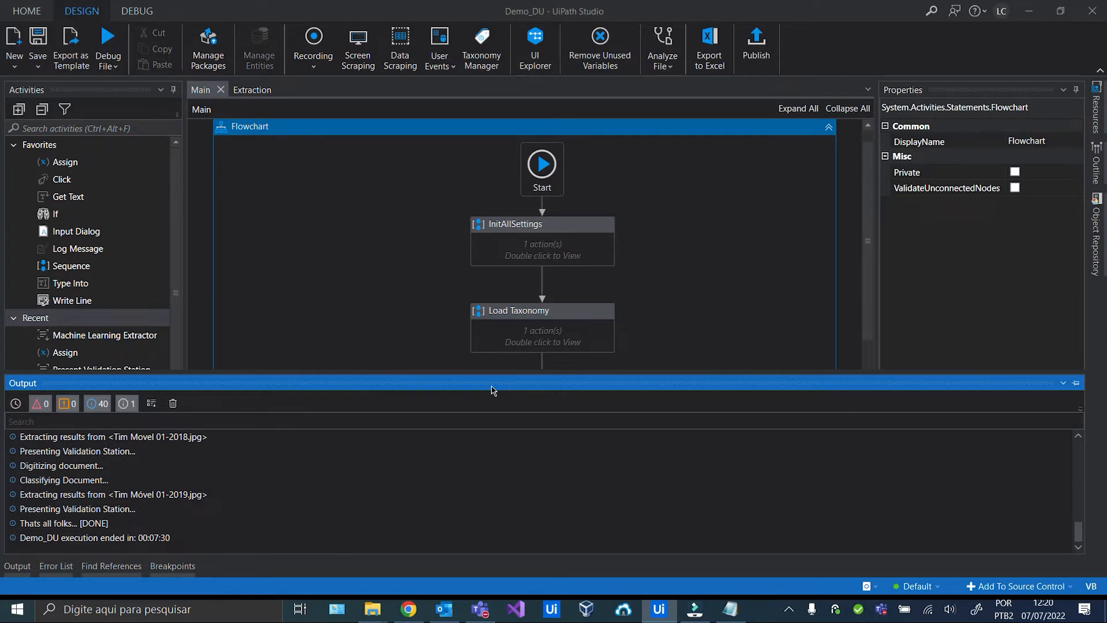
Switch from Studio to the AI Center TestDU dashboard in the browser.
key("alt+Tab")
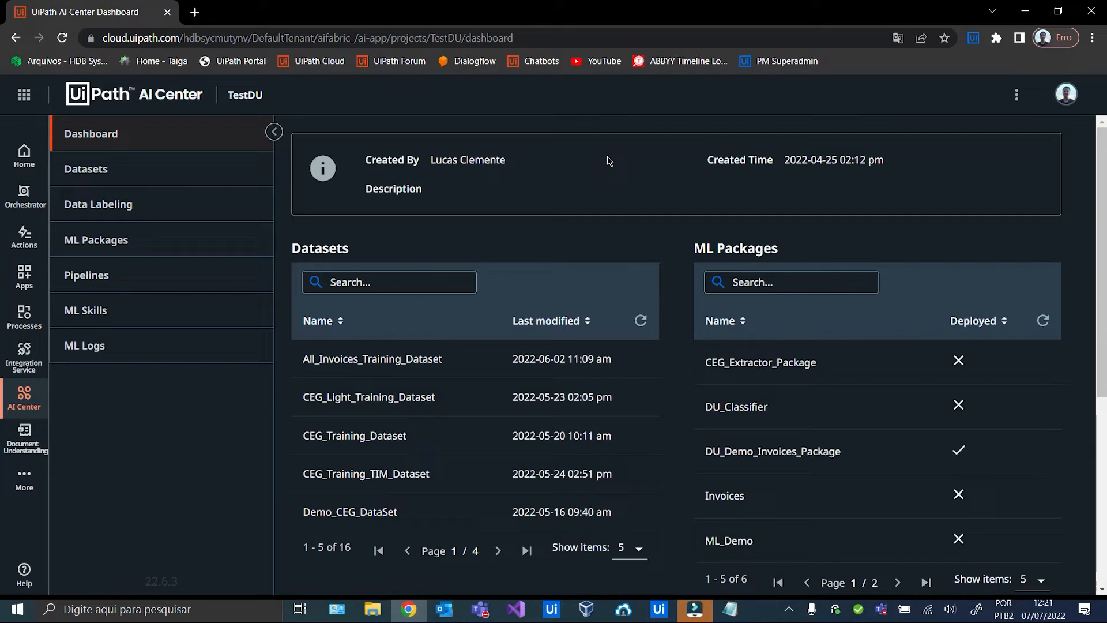
Create ML package DU_Demo_Custom_Package from the out-of-the-box DocumentUnderstanding package.
left_click(142, 243)
left_click(611, 230)
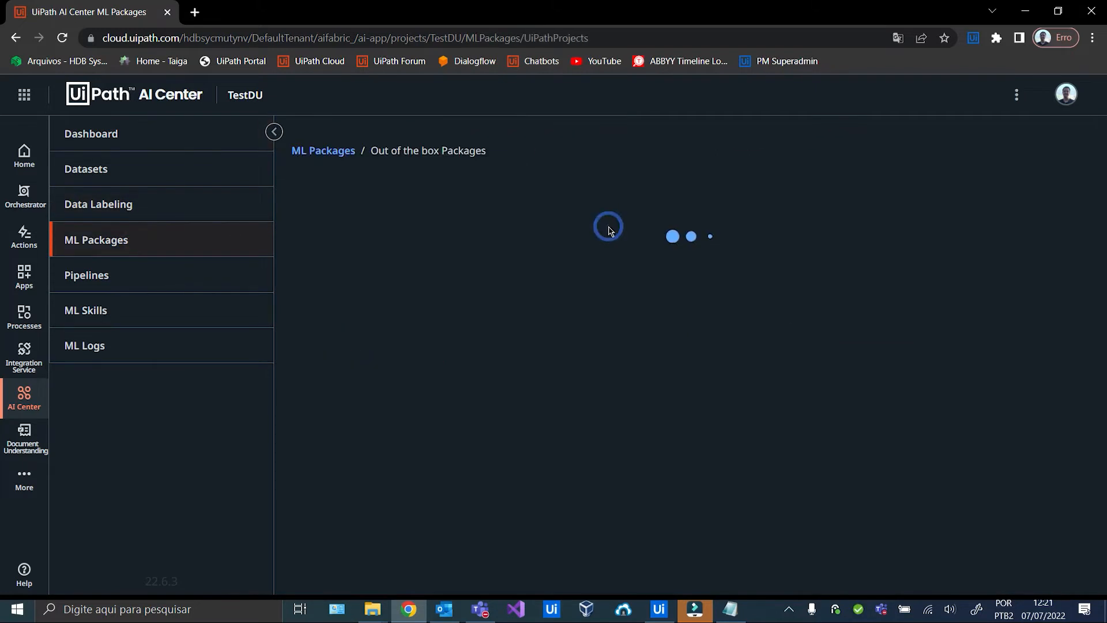
left_click(411, 268)
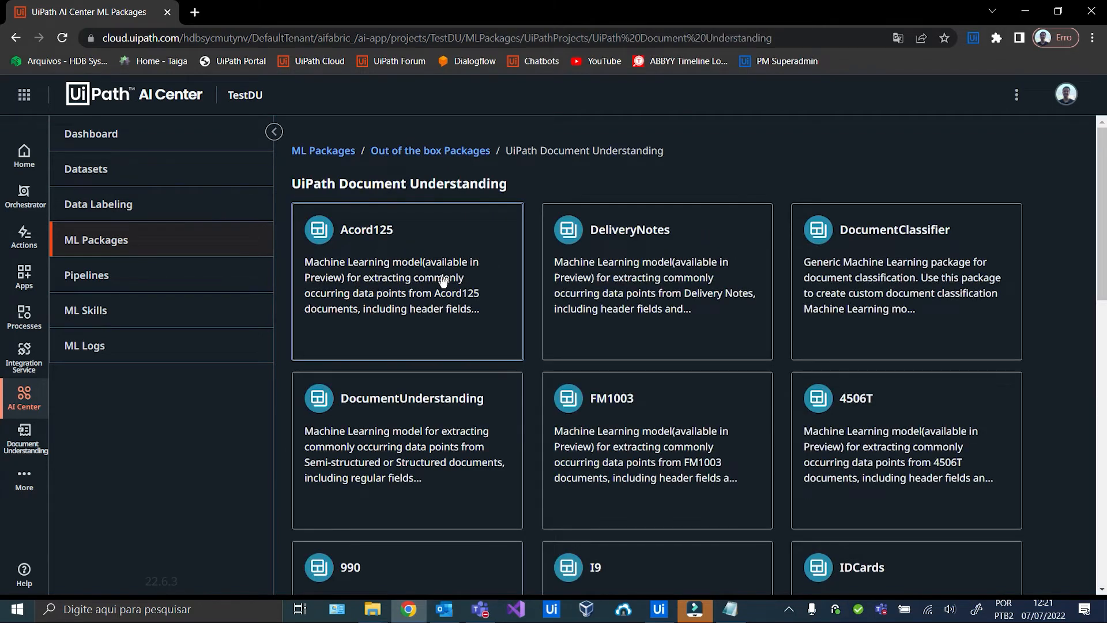
scroll(443, 280, "down", 1)
left_click(404, 345)
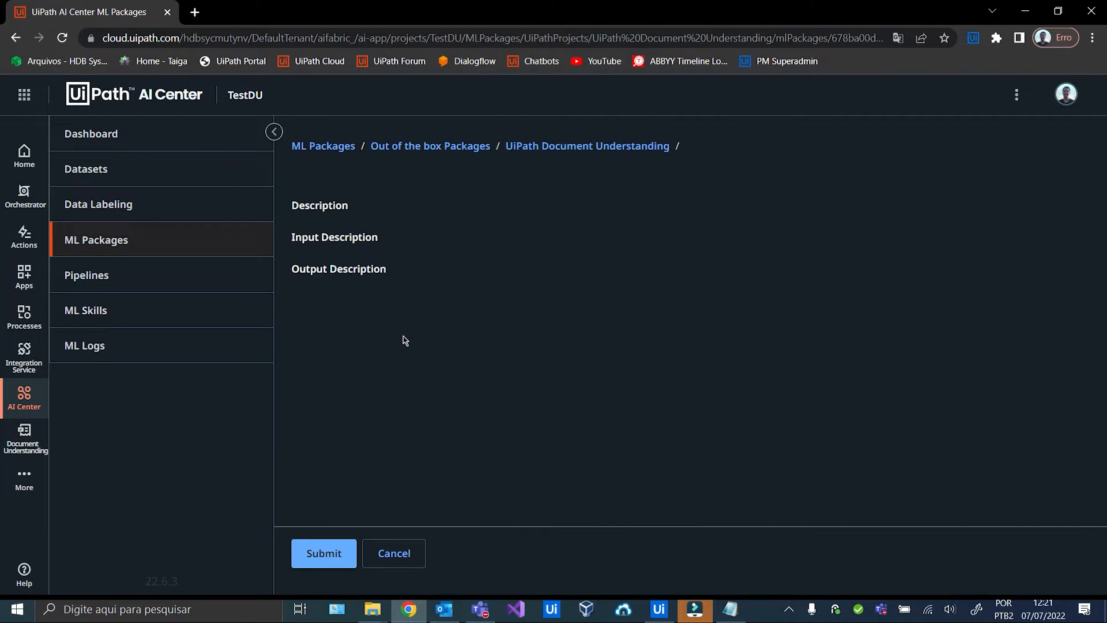
scroll(369, 502, "down", 3)
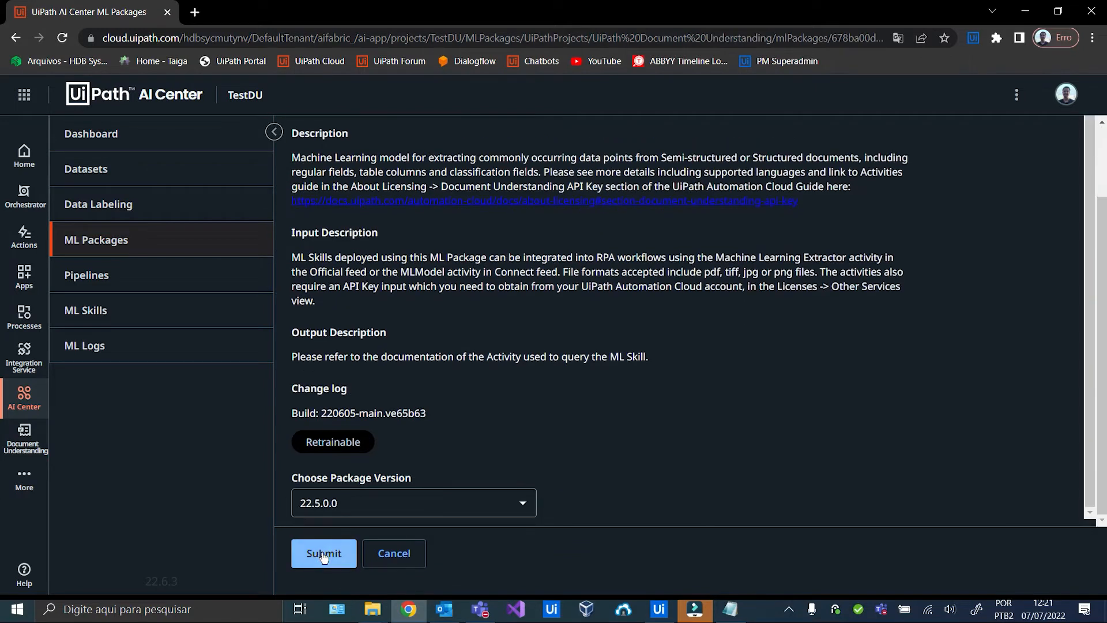
left_click(324, 553)
left_click(382, 198)
type("DU_Demo_Custom_Package")
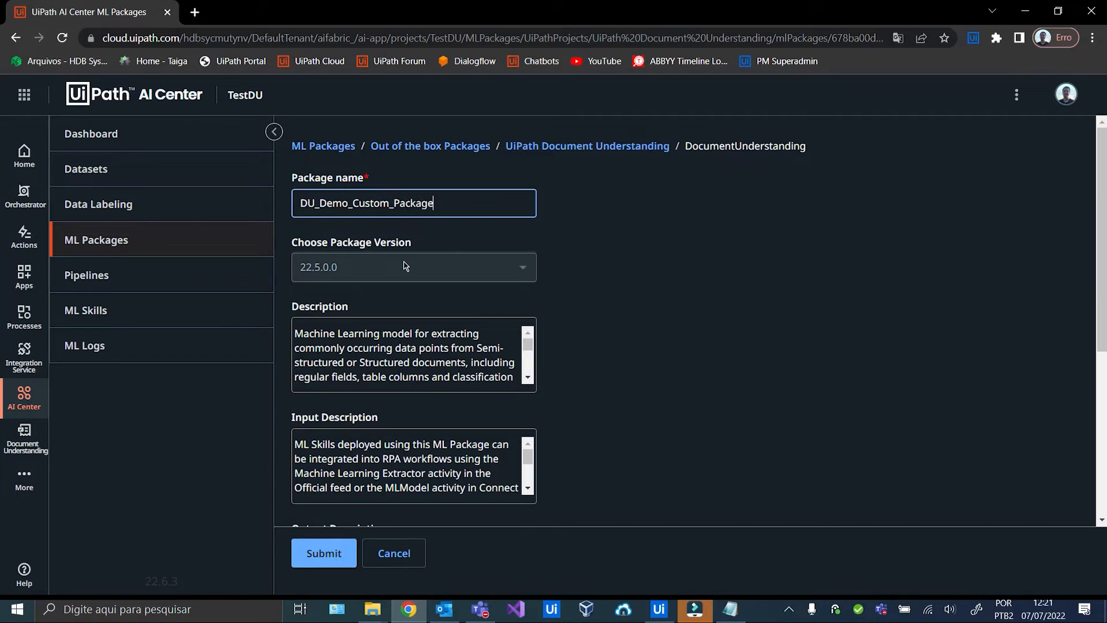
scroll(407, 266, "down", 5)
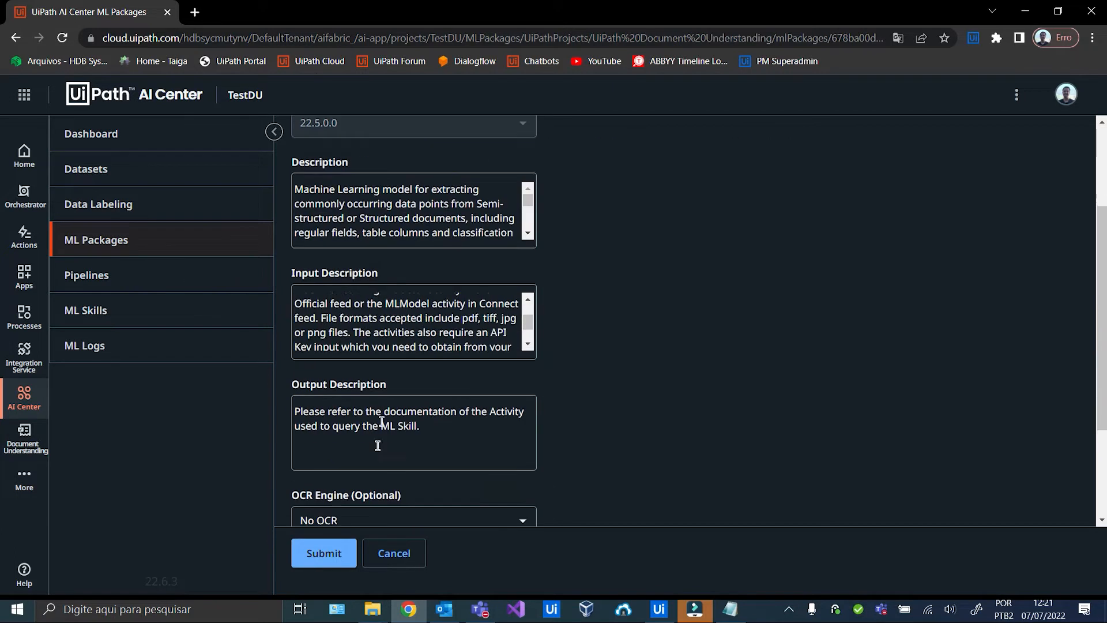
scroll(385, 431, "down", 3)
left_click(319, 551)
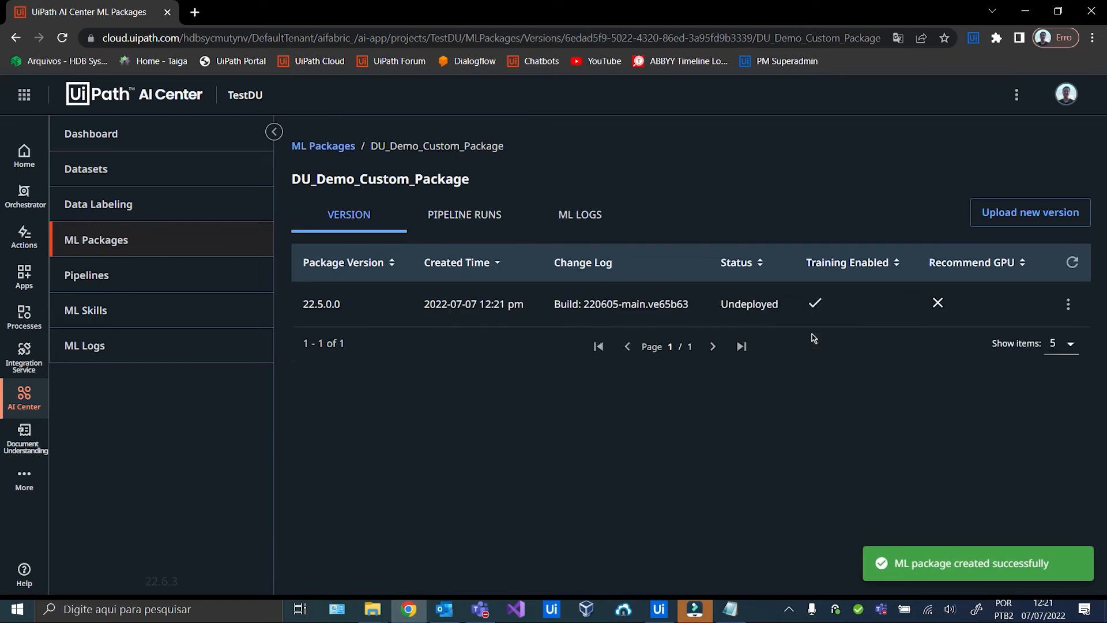
Set up a new Train run pipeline for DU_Demo_Custom_Package, major version 22.5.0, minor version 0.
left_click(166, 275)
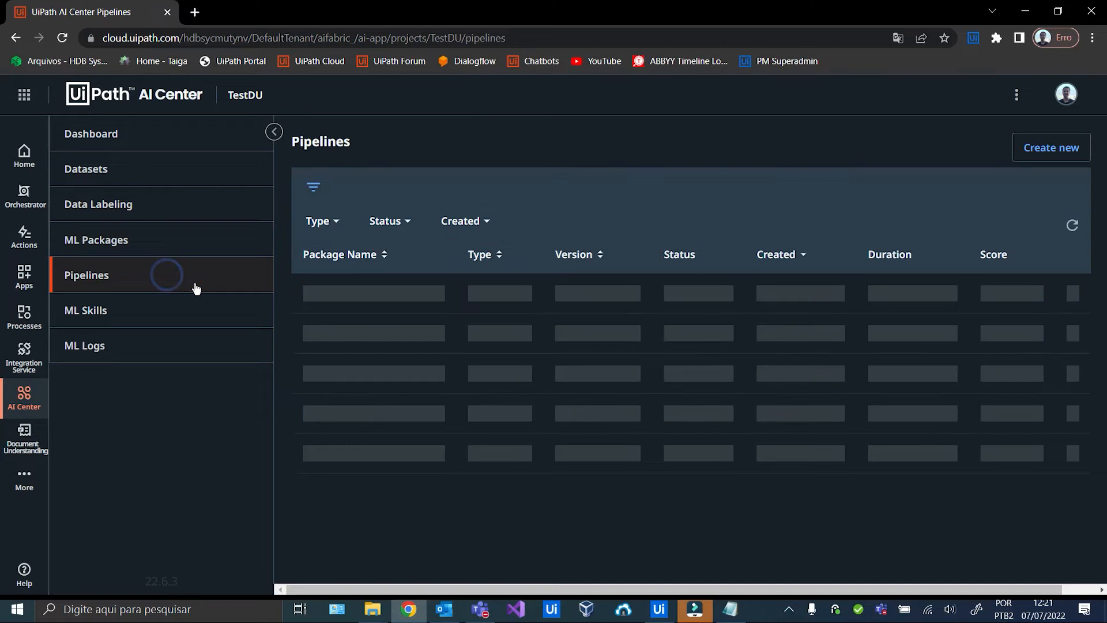
left_click(1066, 155)
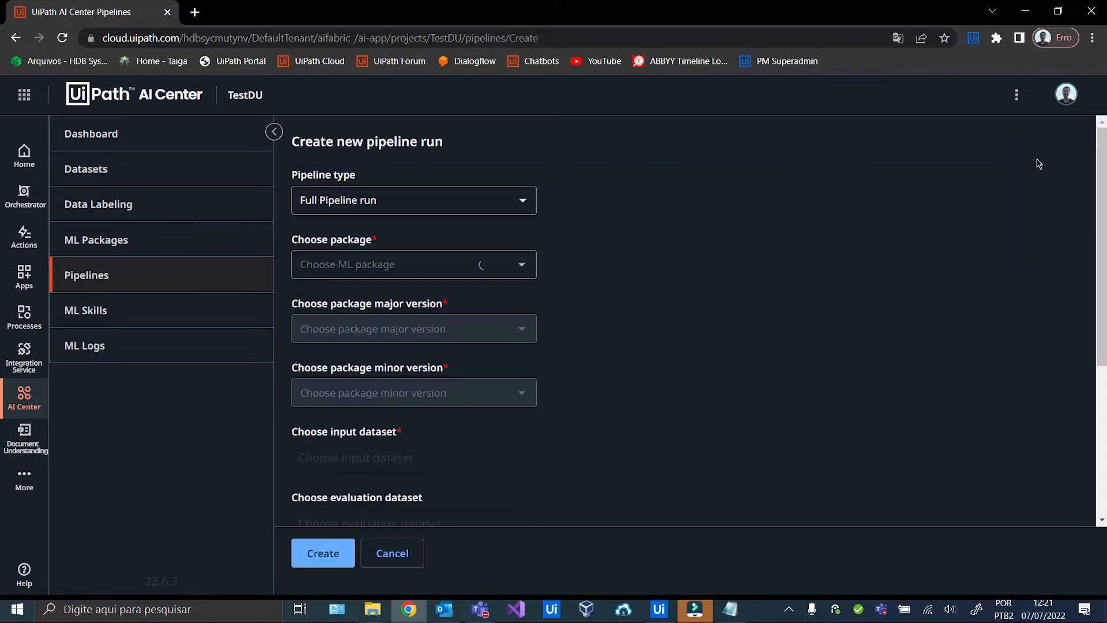
left_click(529, 201)
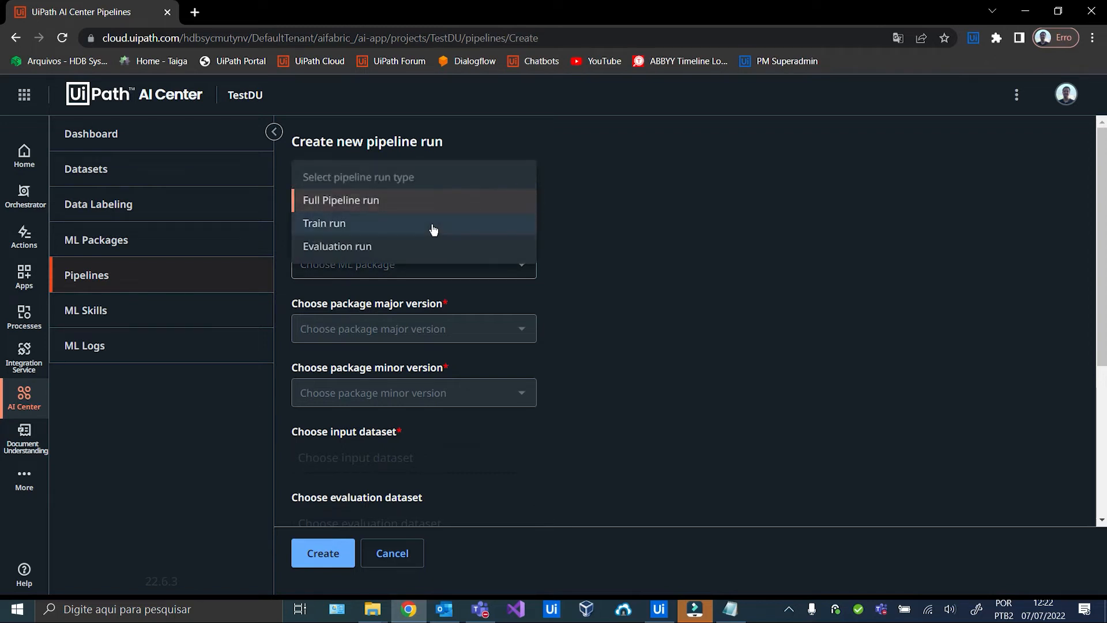
left_click(432, 226)
left_click(520, 265)
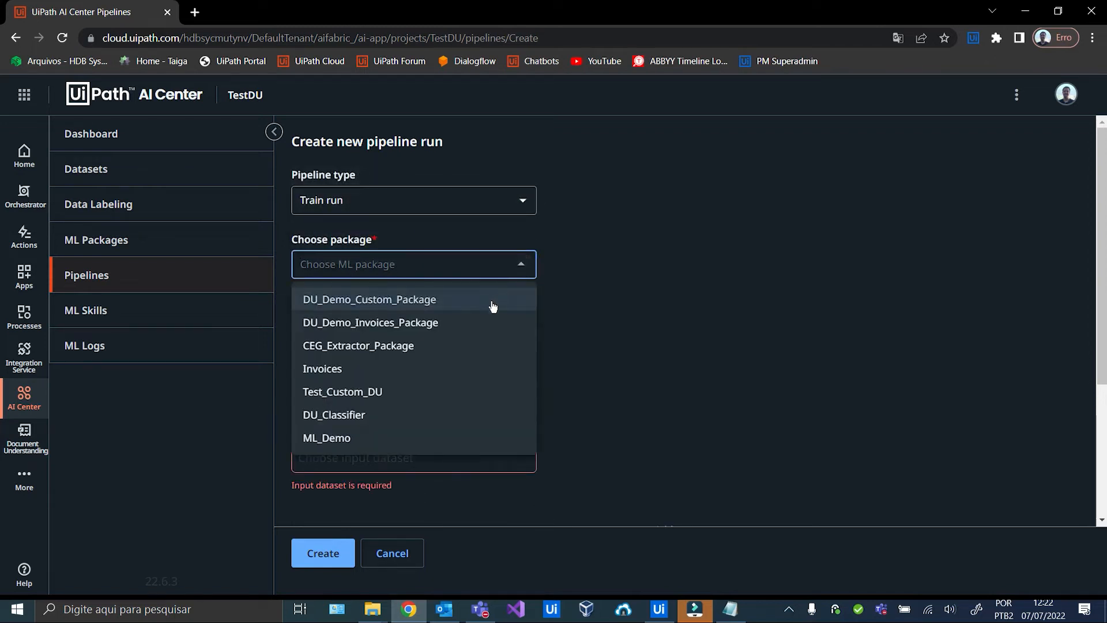
left_click(459, 310)
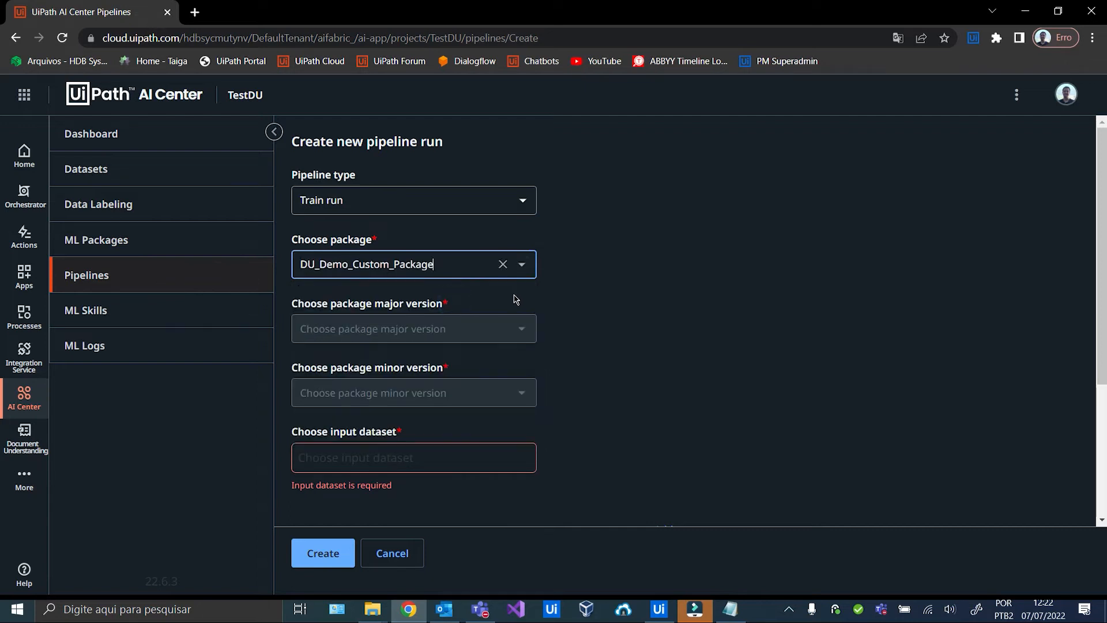
scroll(513, 297, "down", 2)
left_click(523, 185)
left_click(462, 218)
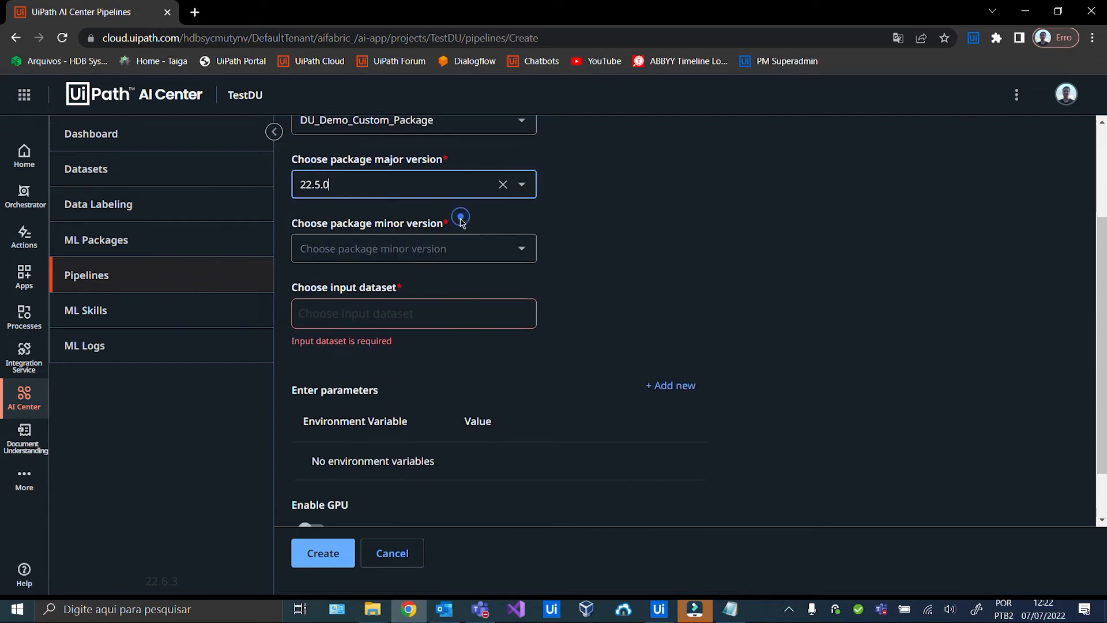
left_click(527, 251)
left_click(413, 283)
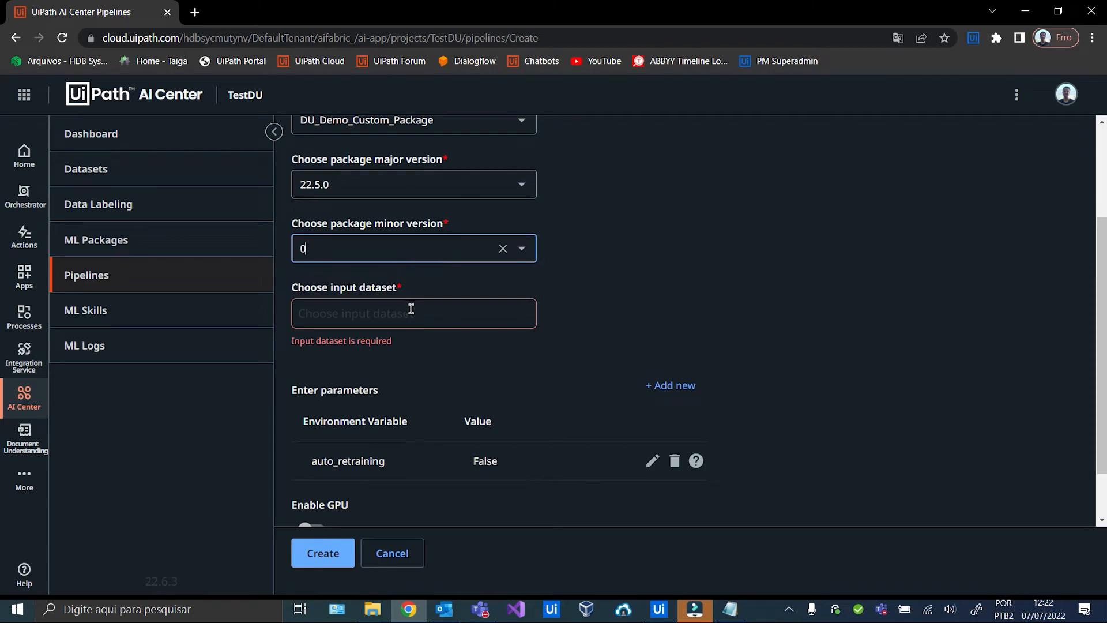
Use the DU_CEG_Labeled_Data_22-07-07T140342 export as input, create the run, and refresh its status.
left_click(410, 311)
left_click(408, 251)
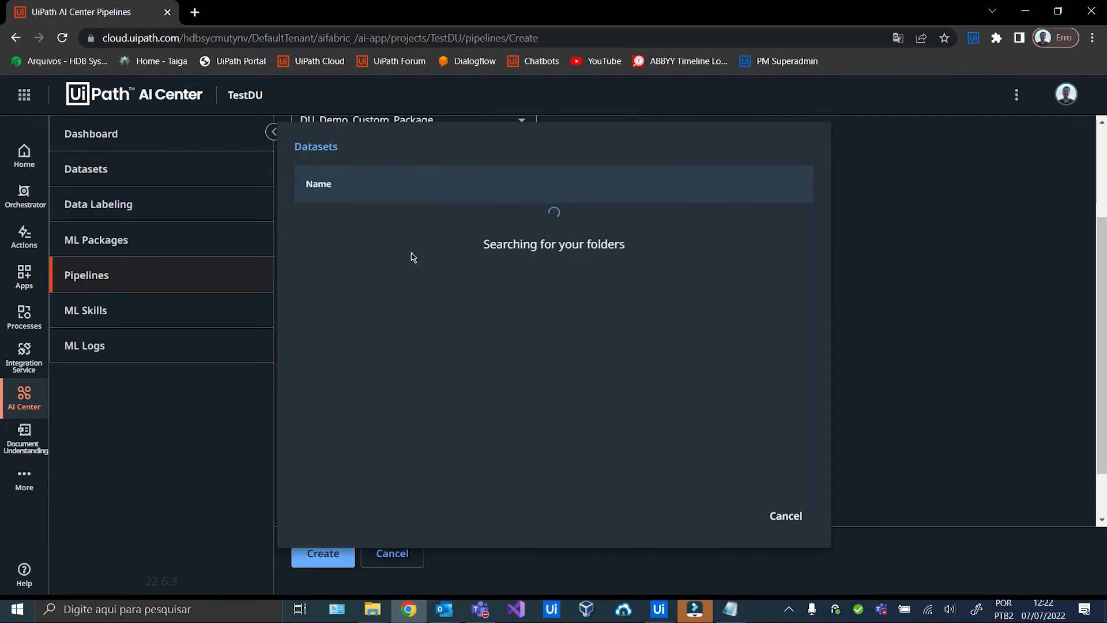
left_click(349, 239)
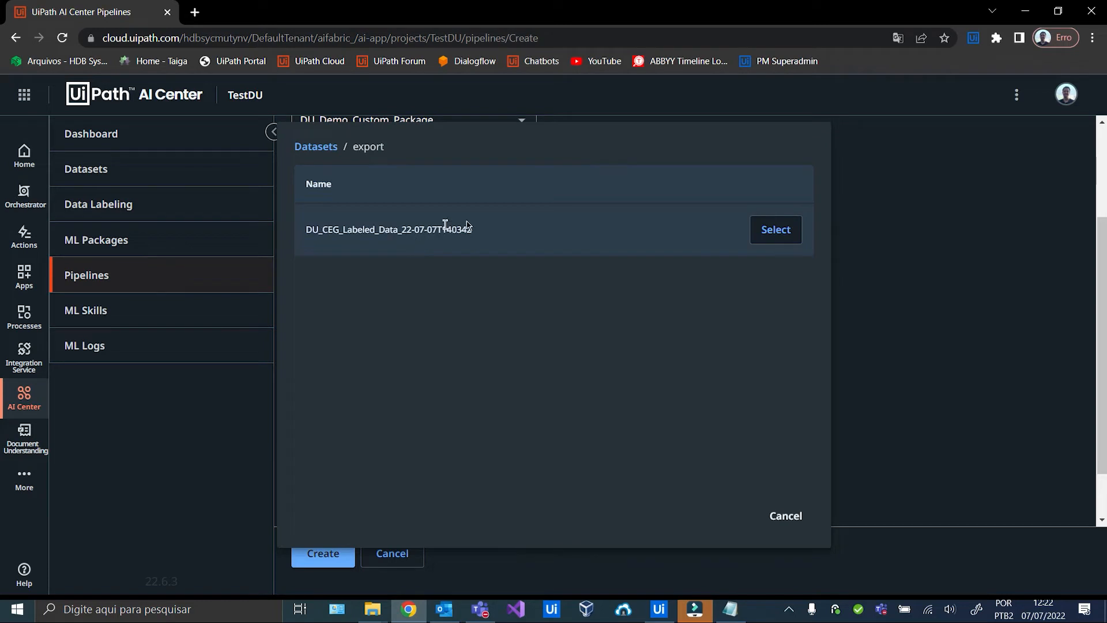
left_click(768, 238)
scroll(653, 314, "down", 2)
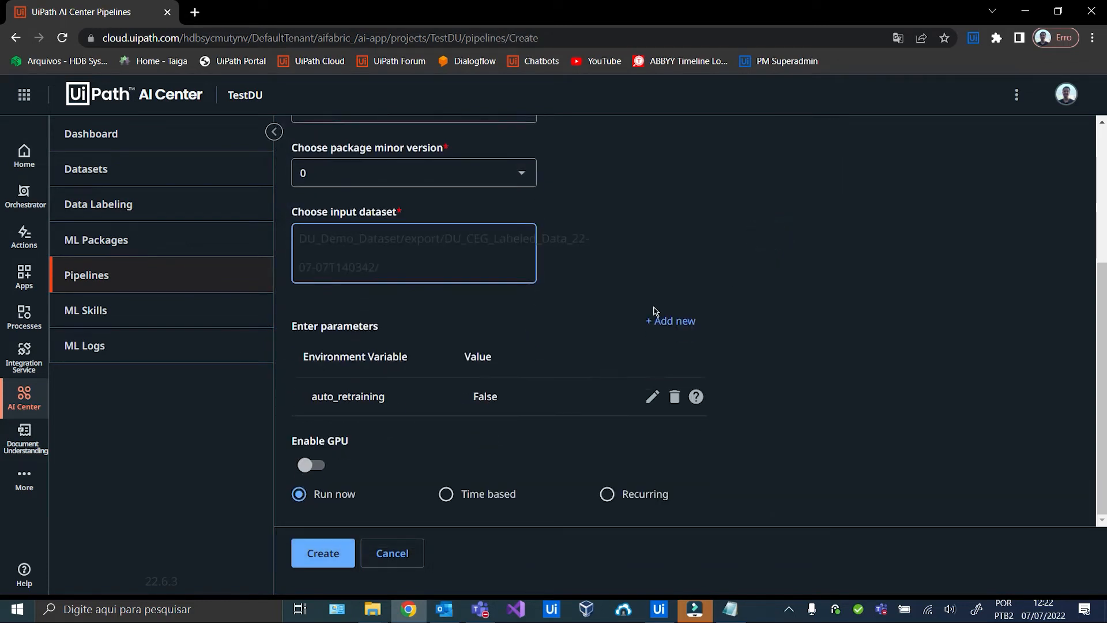
left_click(323, 557)
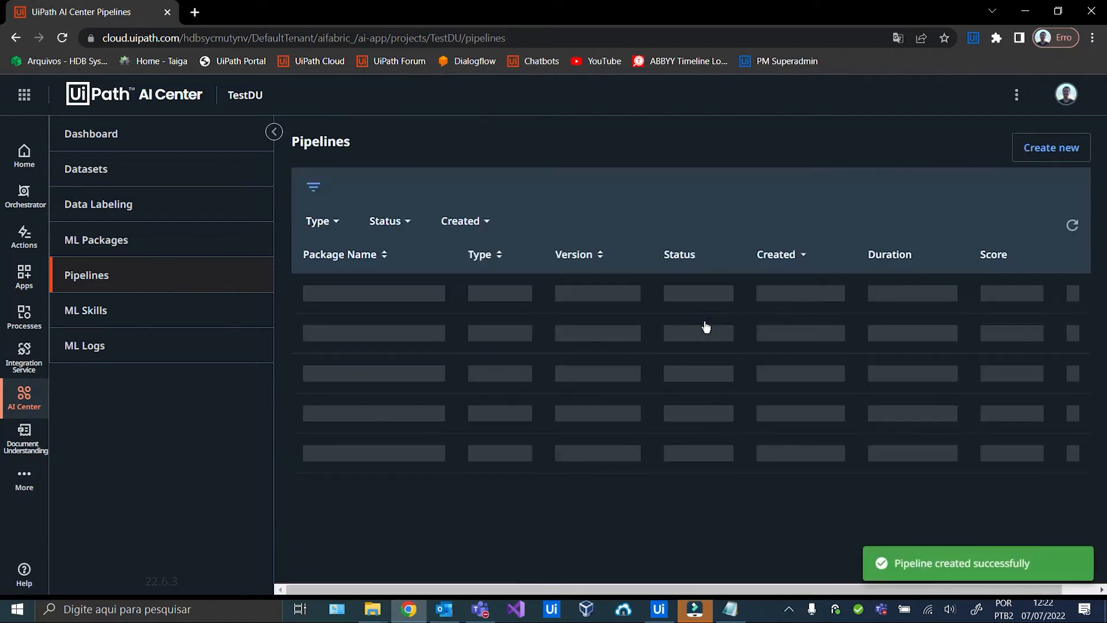
left_click(1069, 230)
left_click(1070, 228)
left_click(1068, 230)
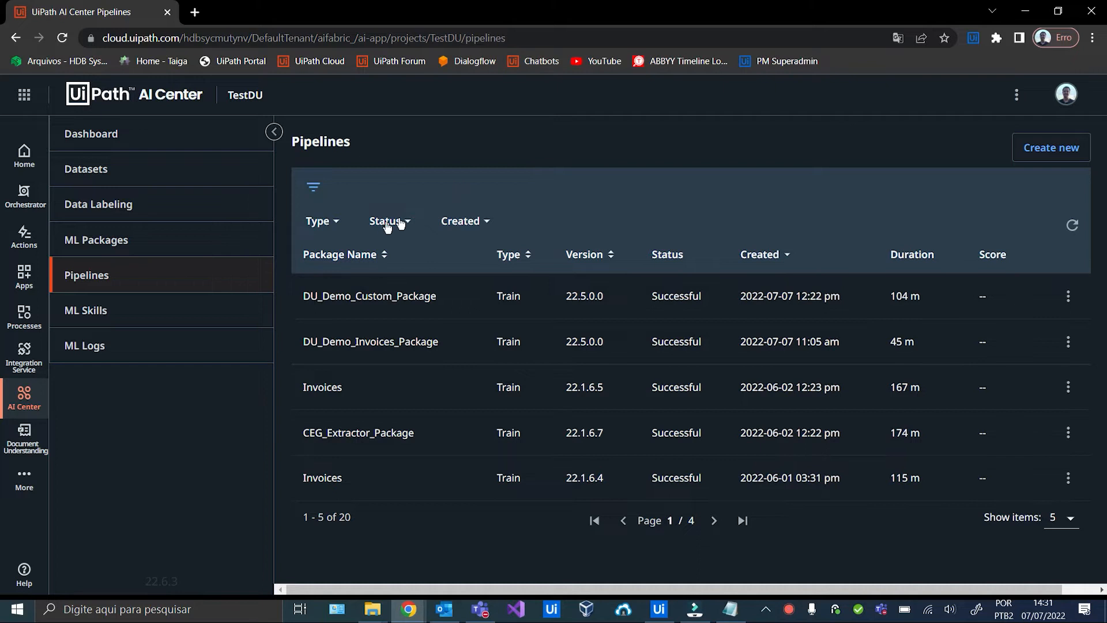
left_click(181, 310)
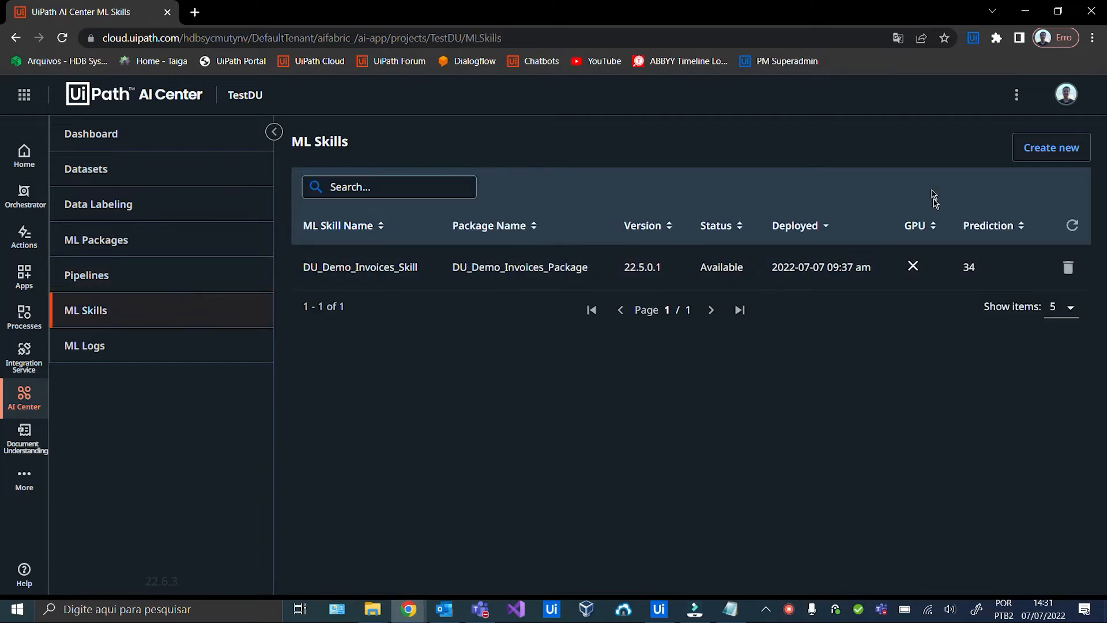
Start a new ML skill named DU_Demo_Custom_Skill based on DU_Demo_Custom_Package.
left_click(1038, 148)
left_click(459, 206)
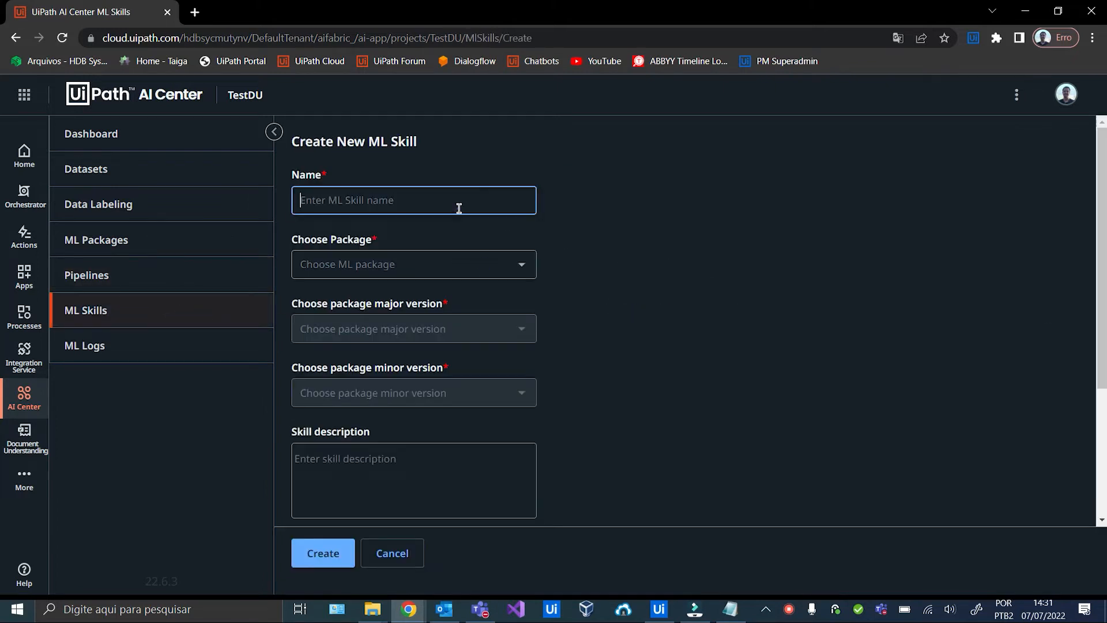
type("DU_Demo")
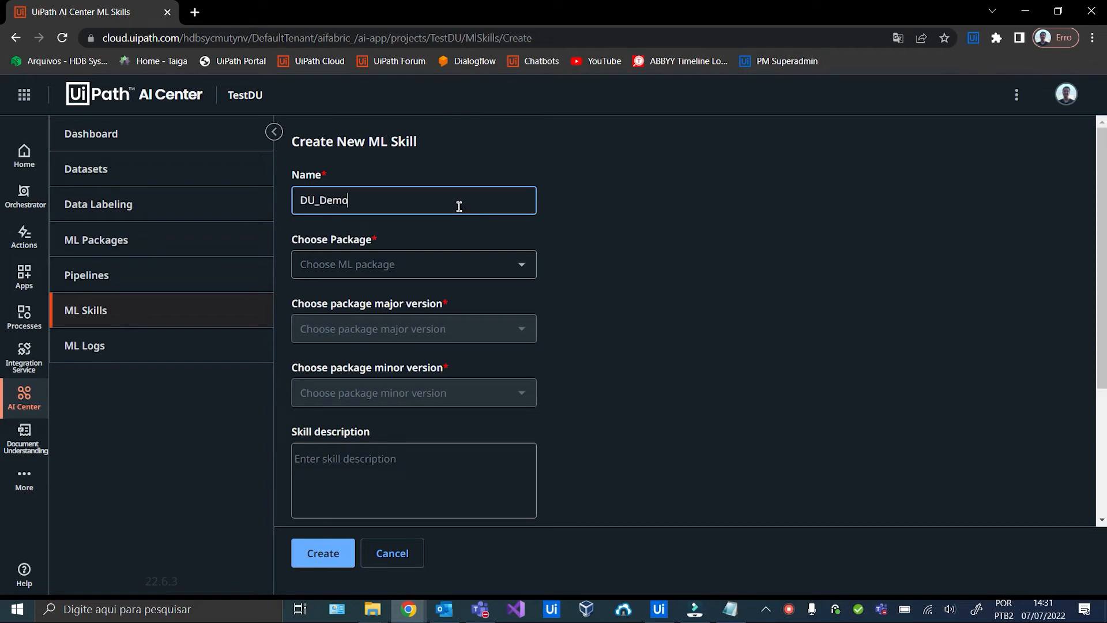
type("_custom")
key("BackSpace")
key("BackSpace")
key("BackSpace")
type("Custom_Skill")
left_click(521, 263)
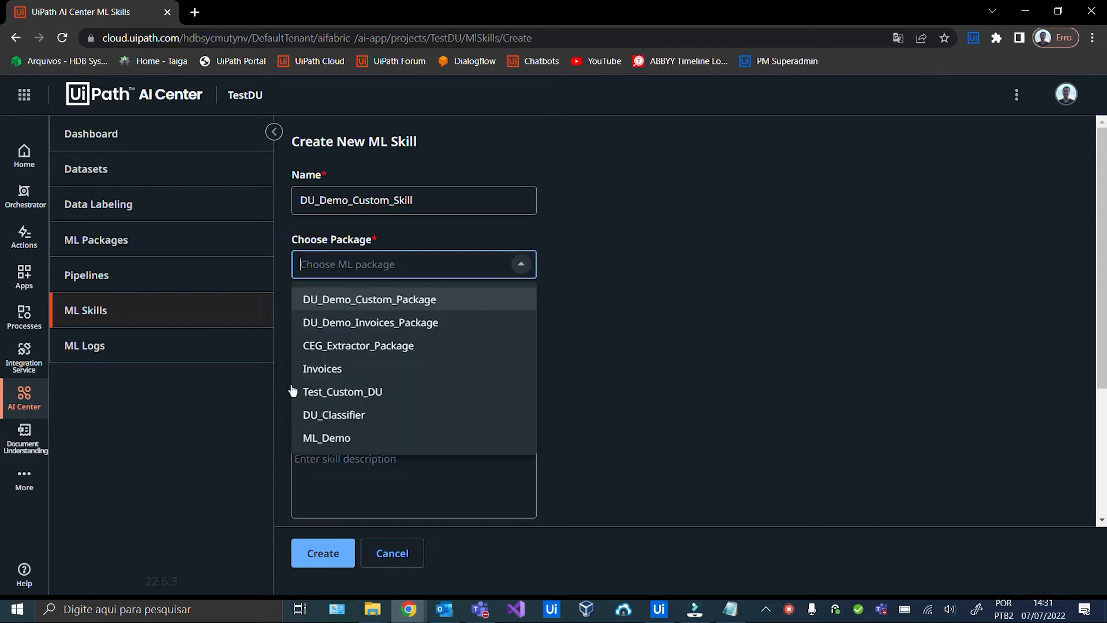
left_click(375, 299)
Choose package version 22.5.0 minor 1, create the skill, and refresh until it is Available.
left_click(522, 329)
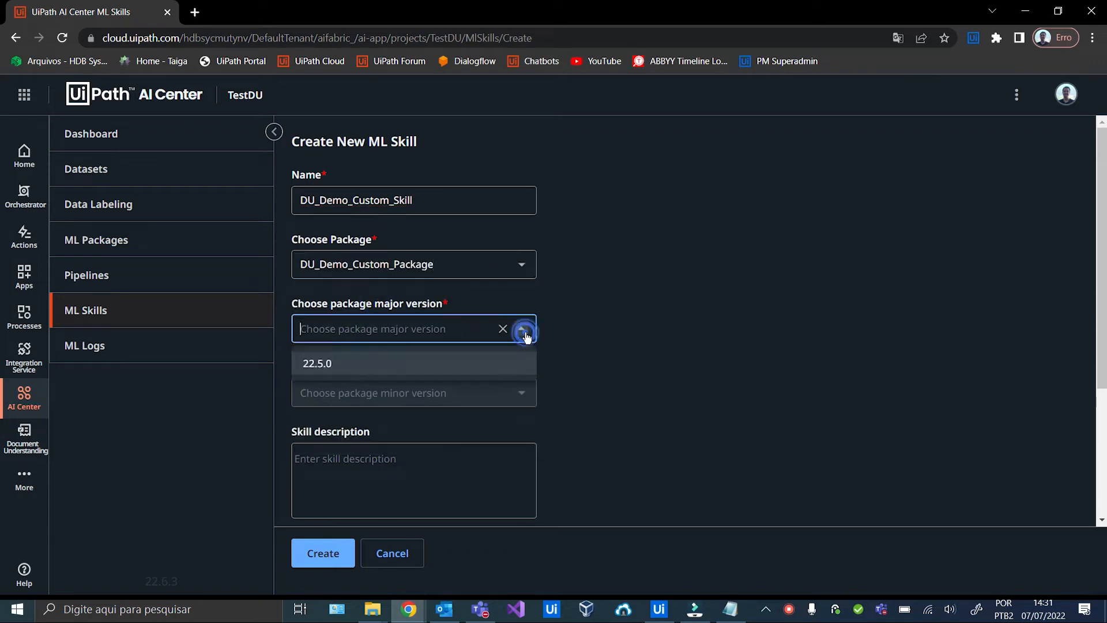
left_click(518, 364)
left_click(516, 393)
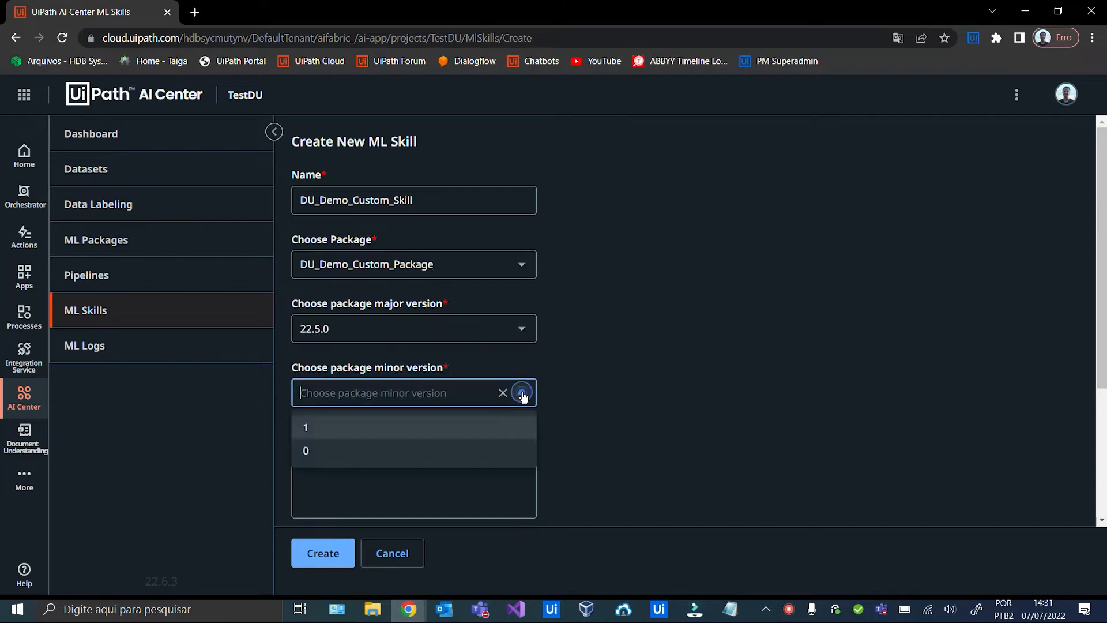
left_click(390, 431)
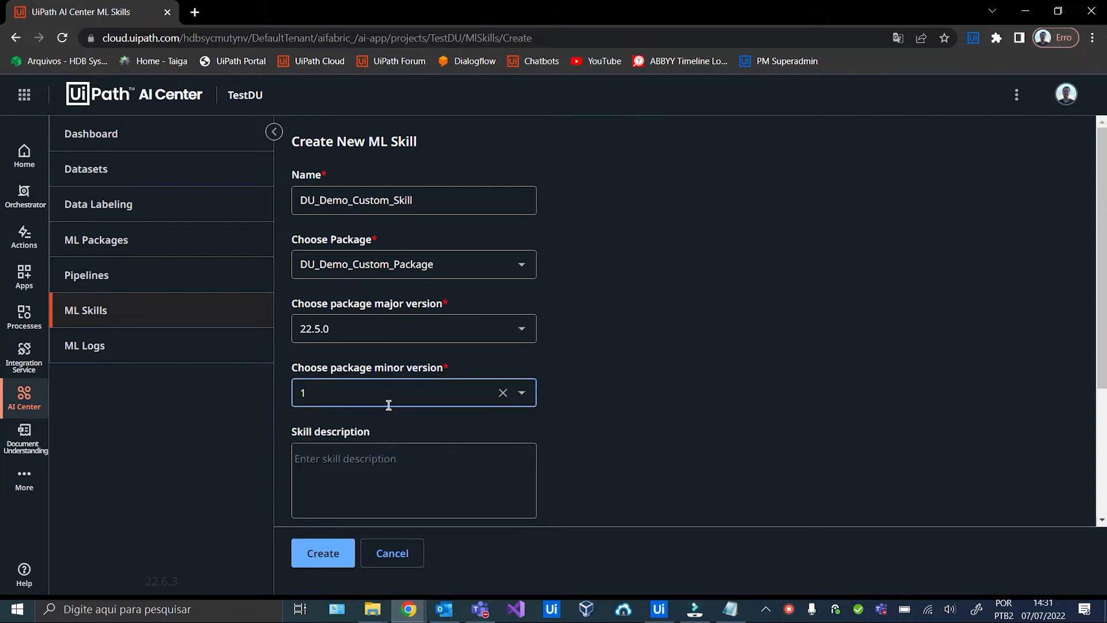
scroll(389, 405, "down", 3)
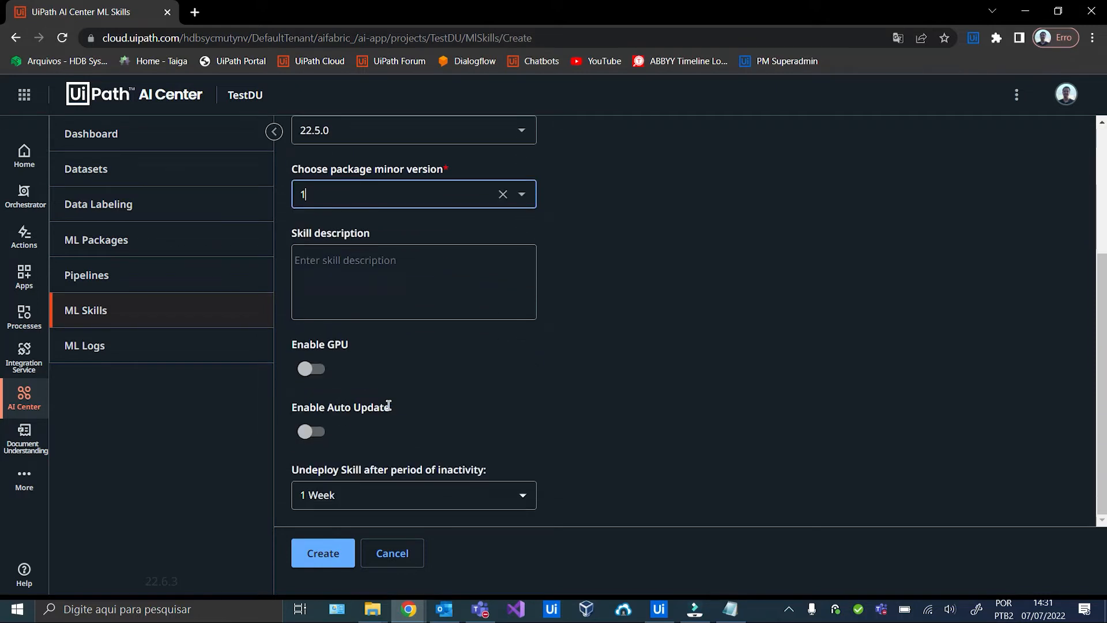
left_click(330, 554)
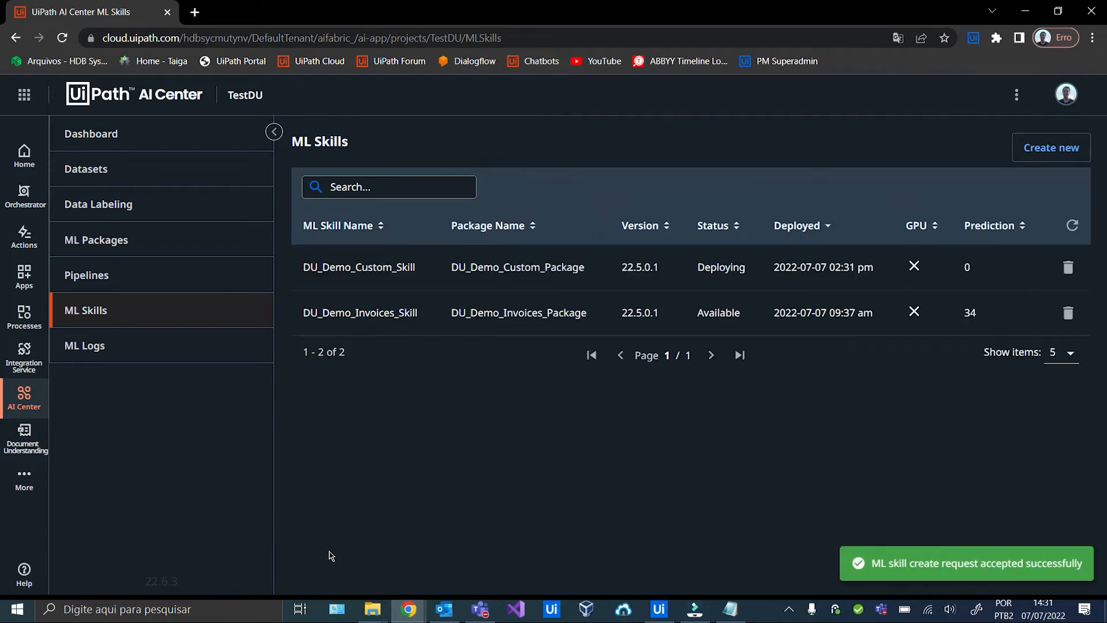
left_click(1072, 225)
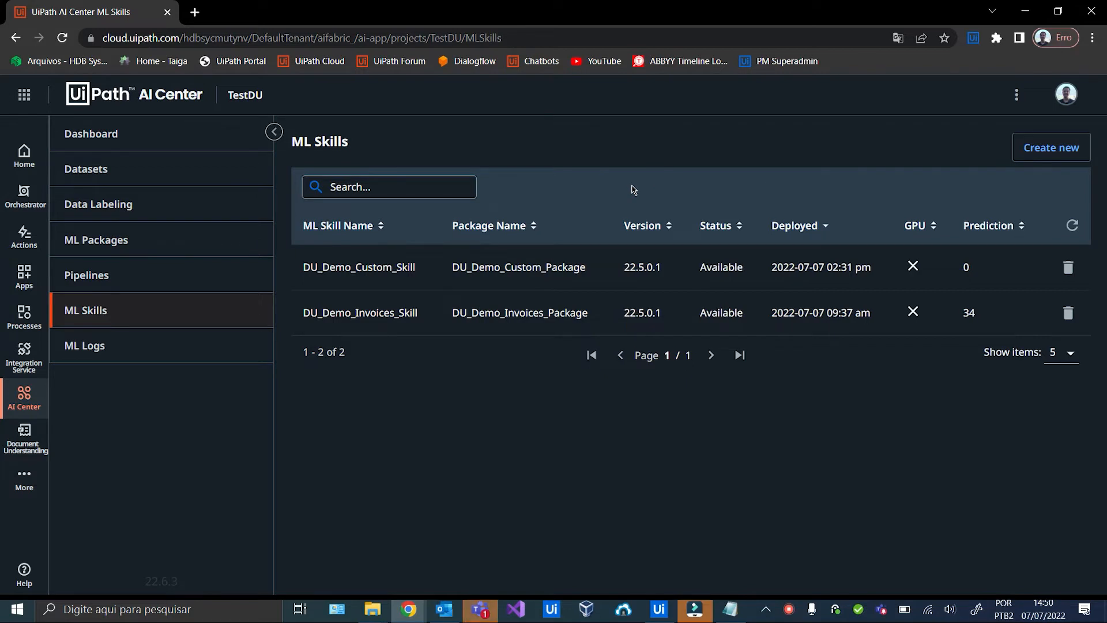
left_click(659, 609)
In the Extraction workflow, refresh the ML Skill list and choose DU_Demo_Custom_Skill.
left_click(246, 92)
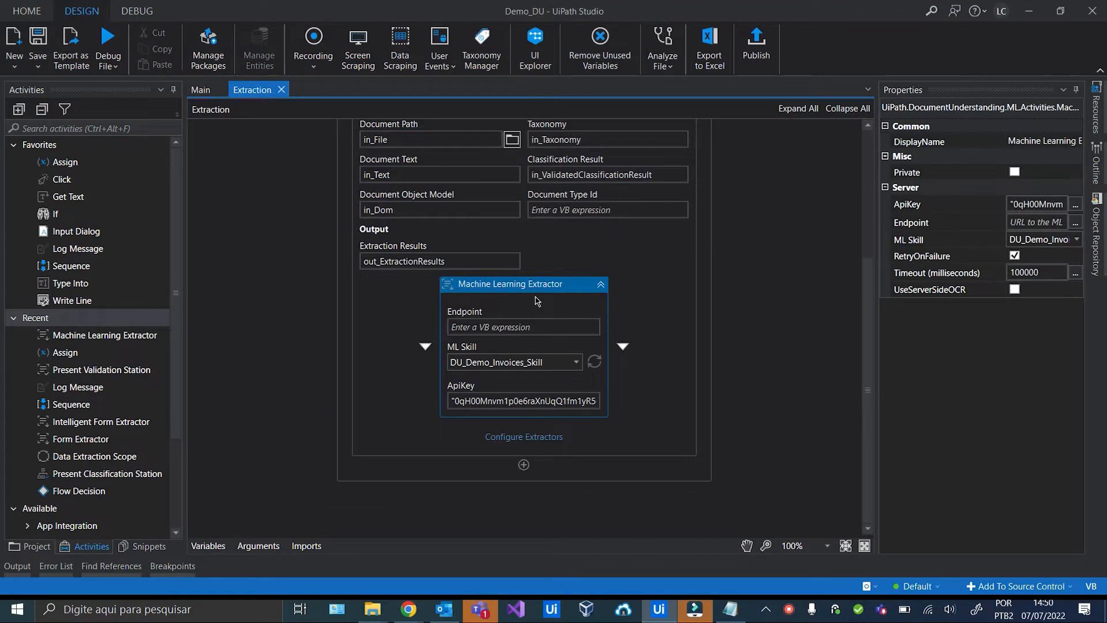
left_click(579, 363)
left_click(594, 362)
left_click(576, 362)
left_click(553, 379)
Review the CEG, LIGHT and TIM document type fields in Configure Extractors.
left_click(531, 437)
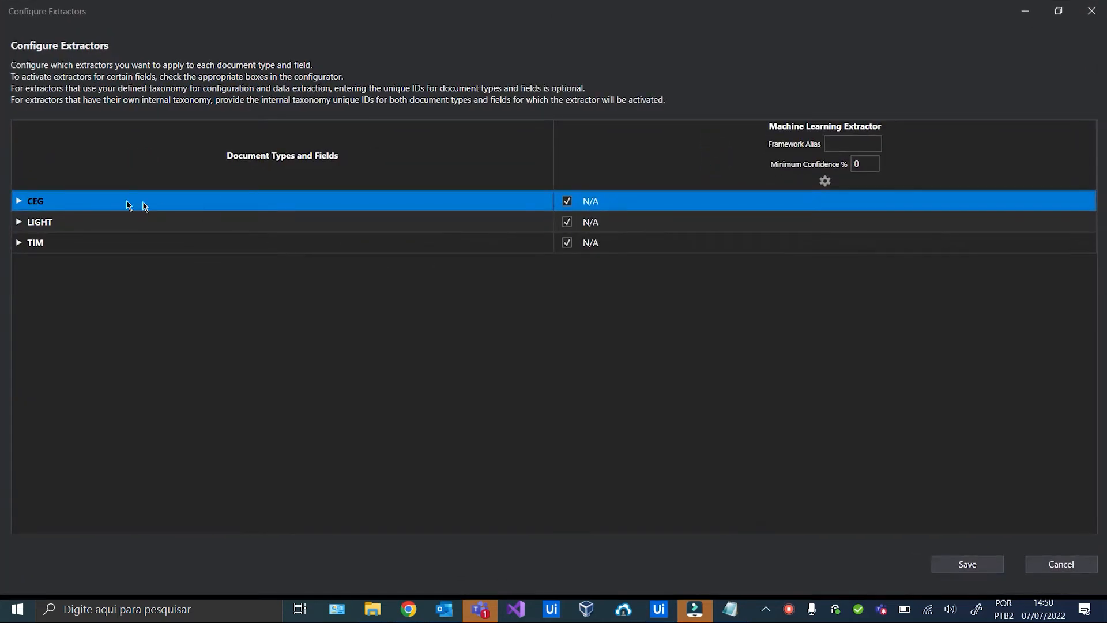
left_click(19, 202)
left_click(19, 202)
left_click(23, 229)
left_click(20, 223)
left_click(20, 223)
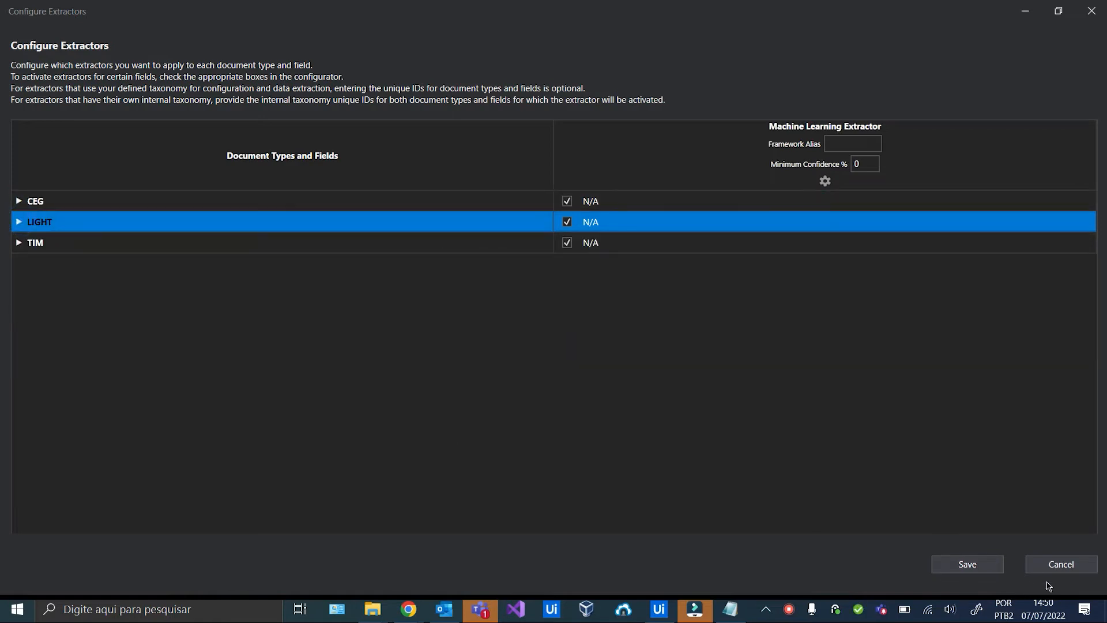
left_click(23, 243)
left_click(19, 243)
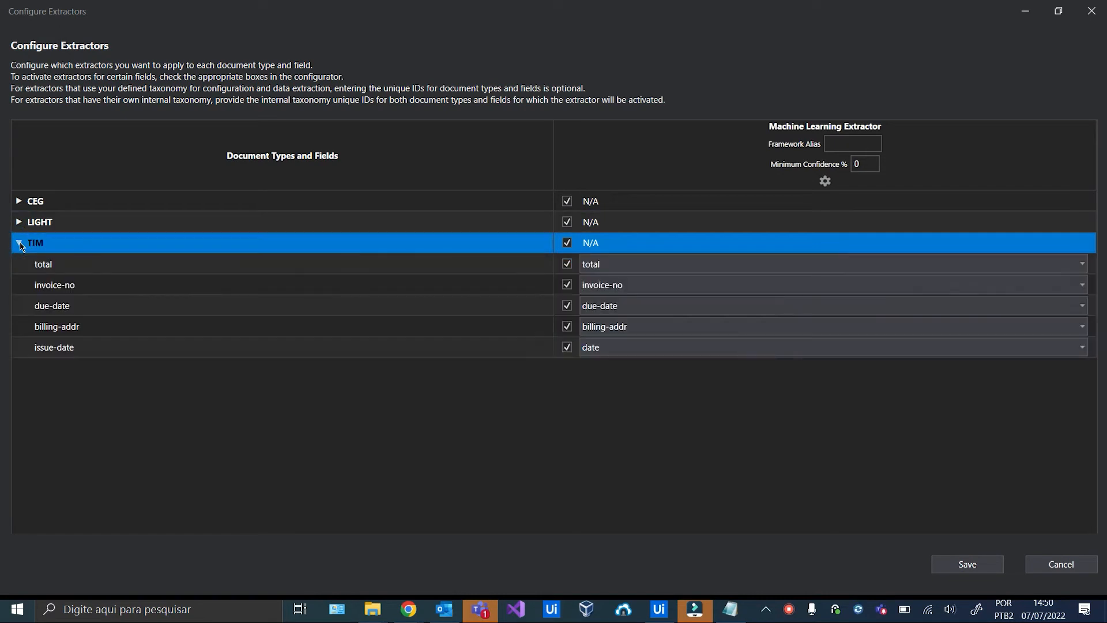
left_click(19, 243)
Keep the extractor configuration, save the Extraction workflow, and return to Main.
left_click(992, 571)
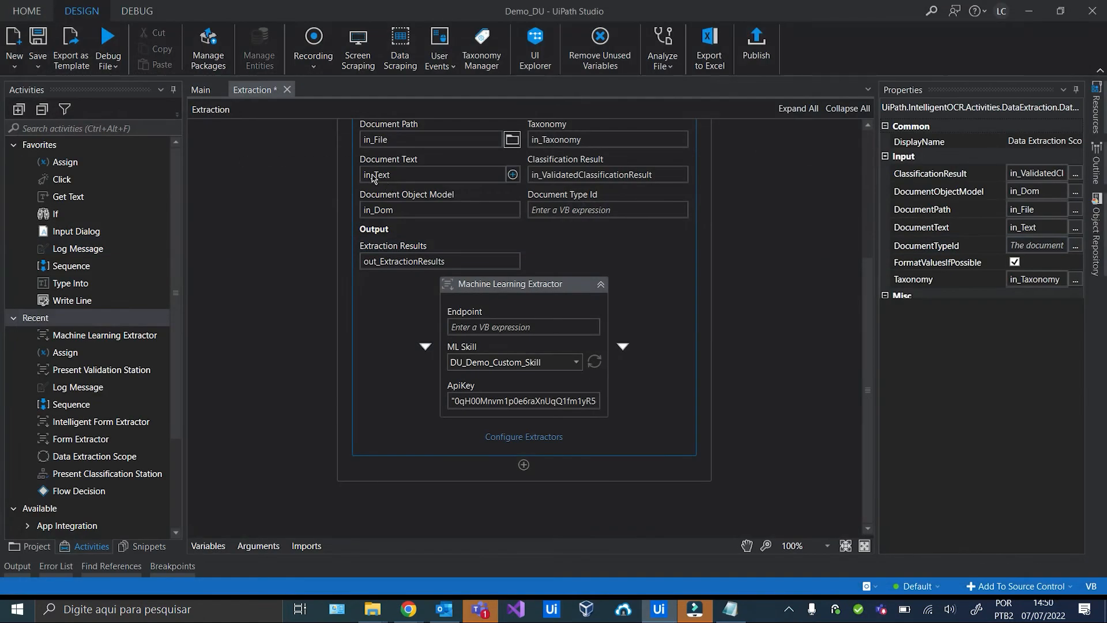
left_click(507, 285)
left_click(37, 38)
left_click(207, 94)
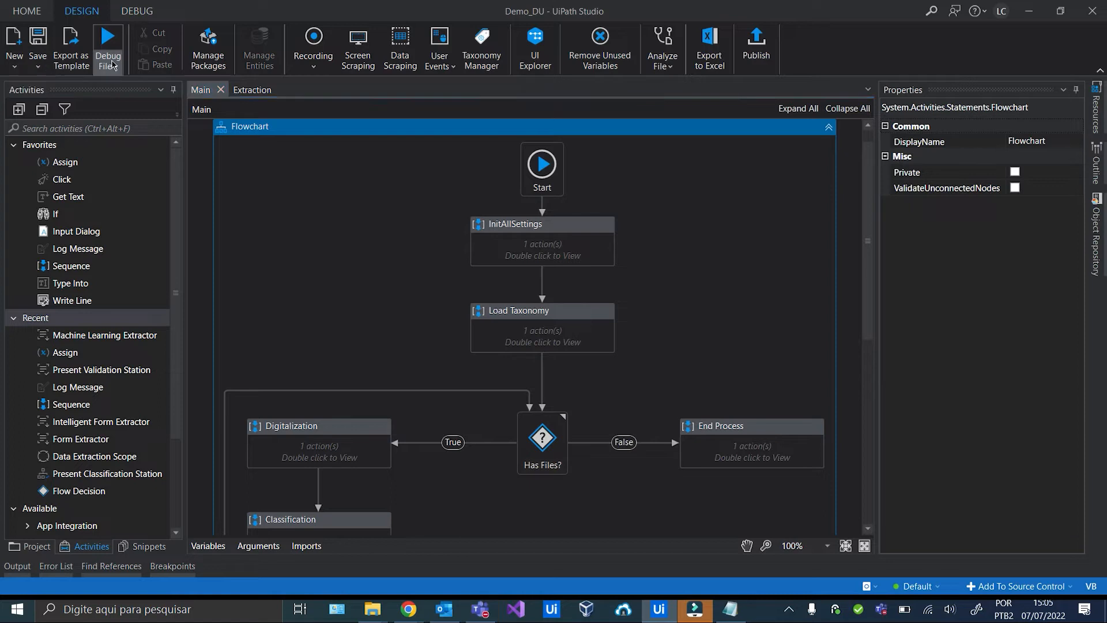
Run the Demo_DU process from the Debug File menu.
left_click(115, 67)
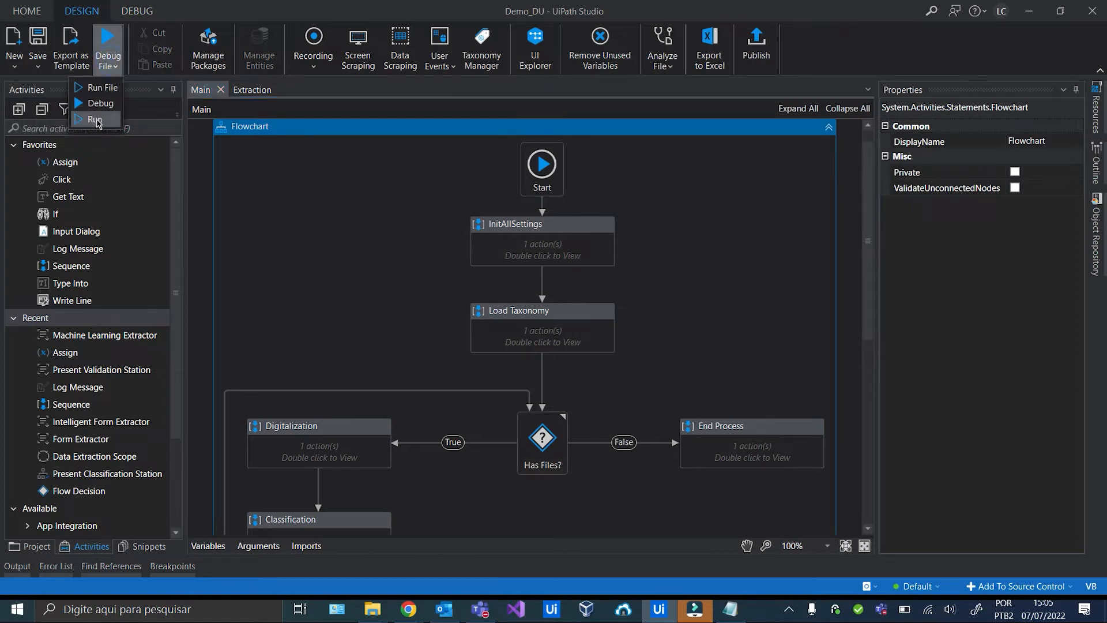
left_click(95, 105)
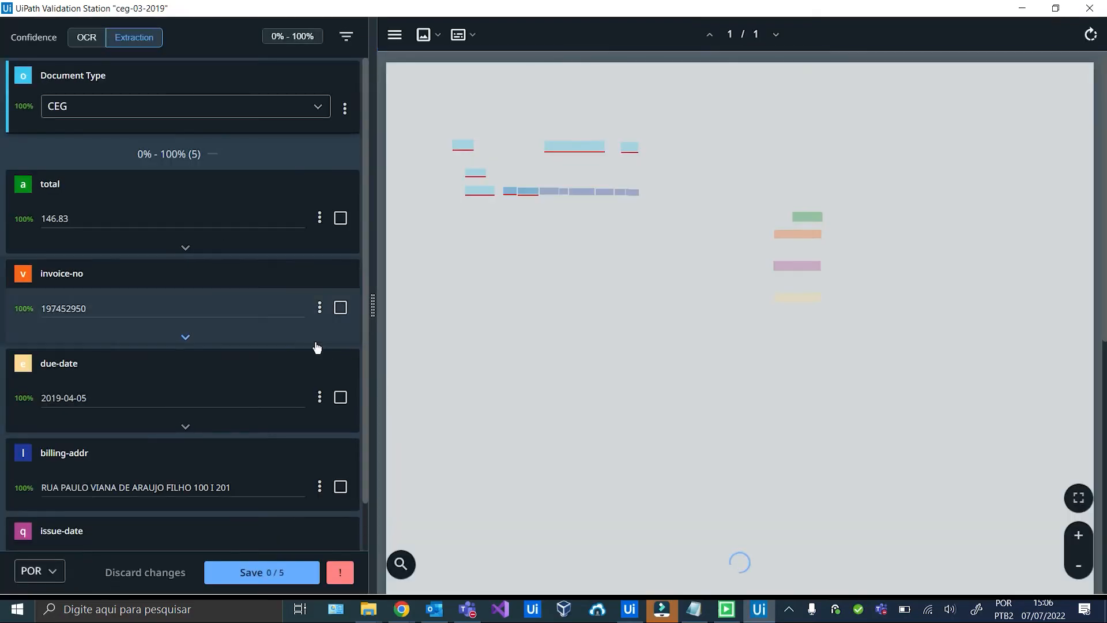
Save ceg-03-2019, then confirm ceg-03-2020's total 152.80 and save with remaining fields auto-confirmed.
scroll(291, 322, "down", 3)
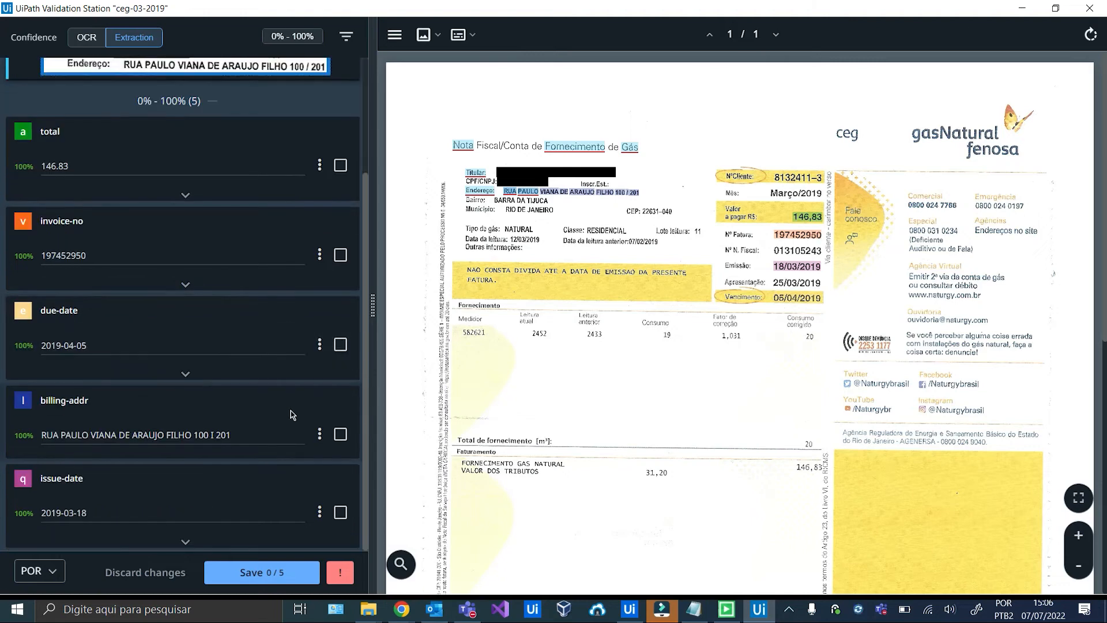
left_click(271, 570)
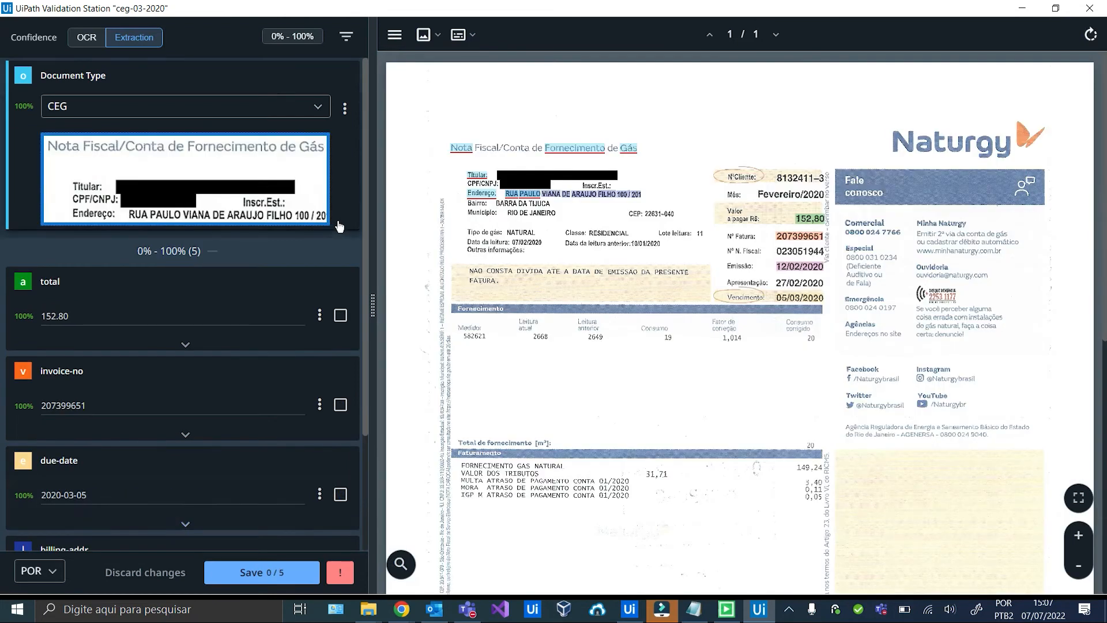
left_click(341, 315)
left_click(270, 576)
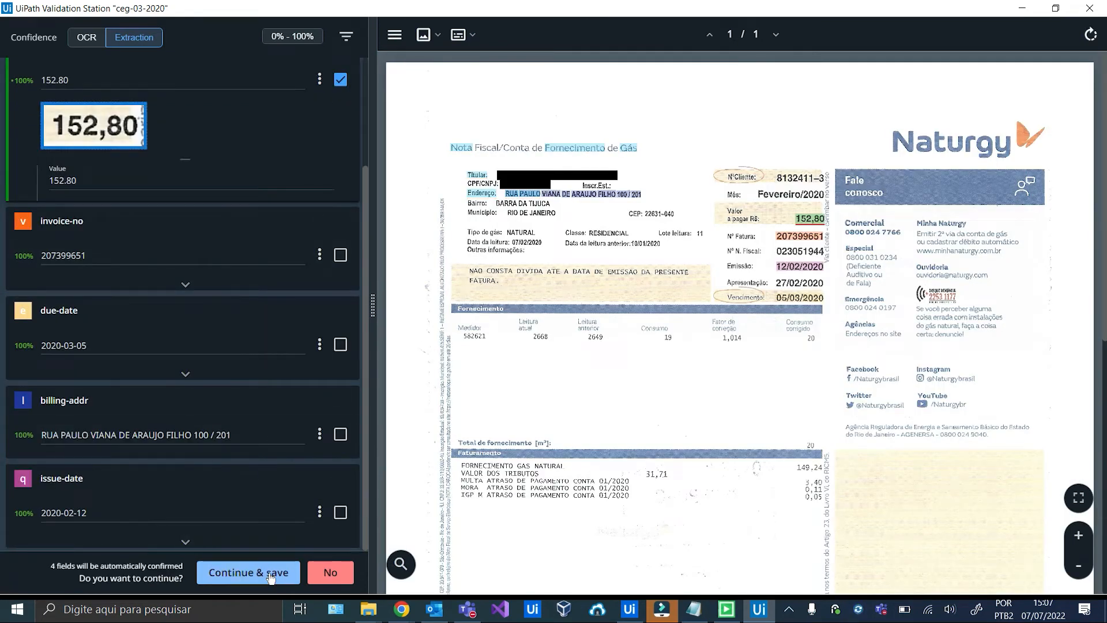
left_click(268, 574)
Save ceg-04-2019, accepting auto-confirmation of its fields.
left_click(17, 566)
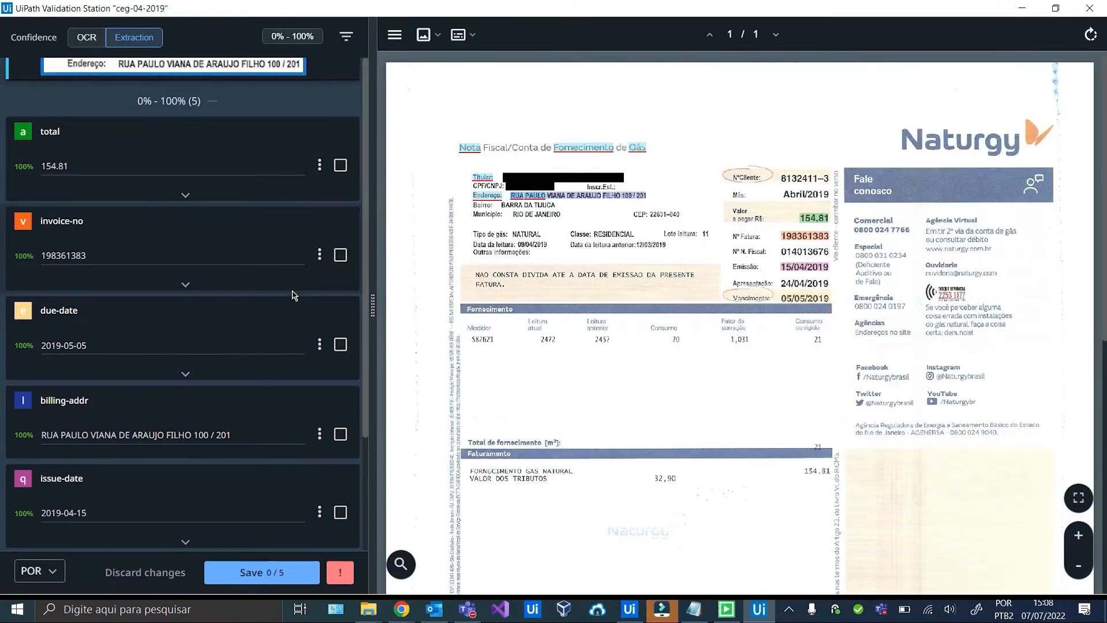
left_click(287, 571)
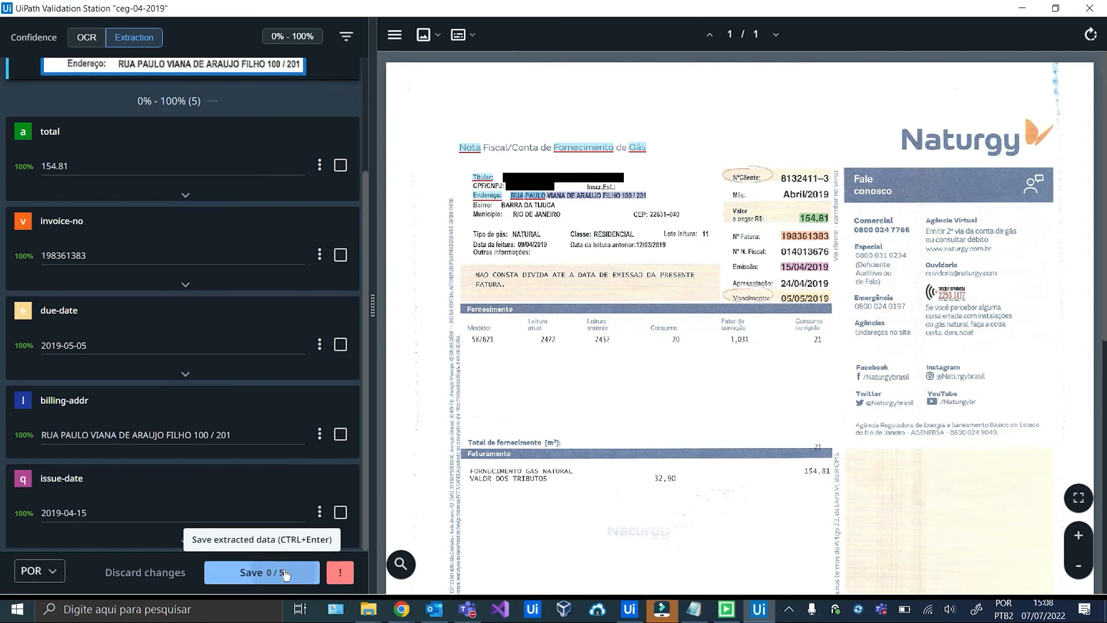
left_click(285, 572)
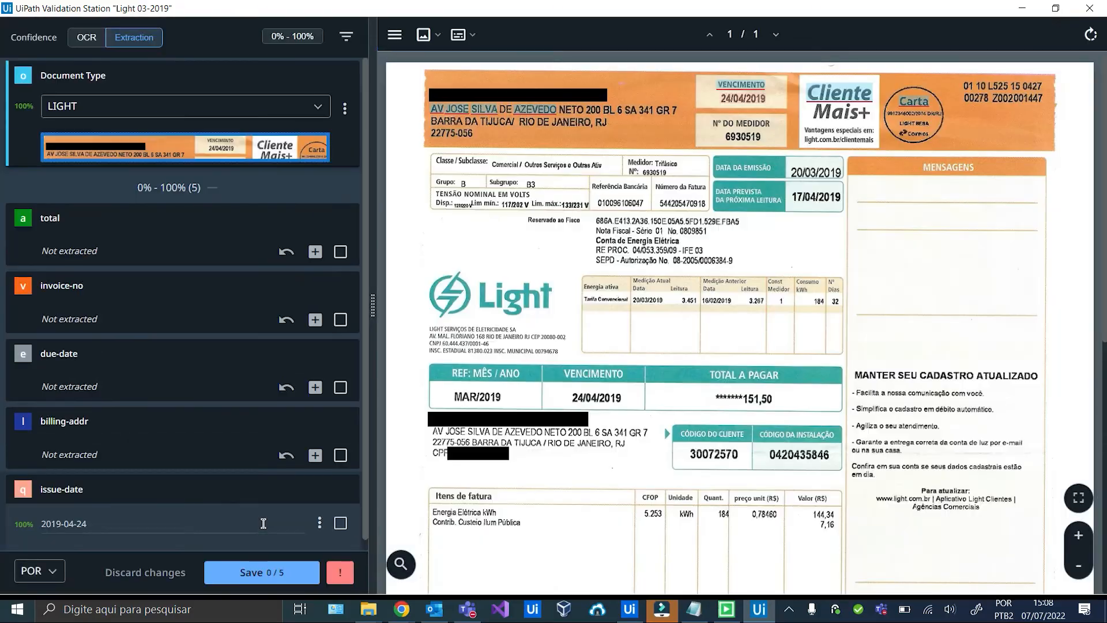
Save Light 03-2019 and Light 10-2019, auto-confirming their extracted fields.
left_click(245, 572)
left_click(246, 581)
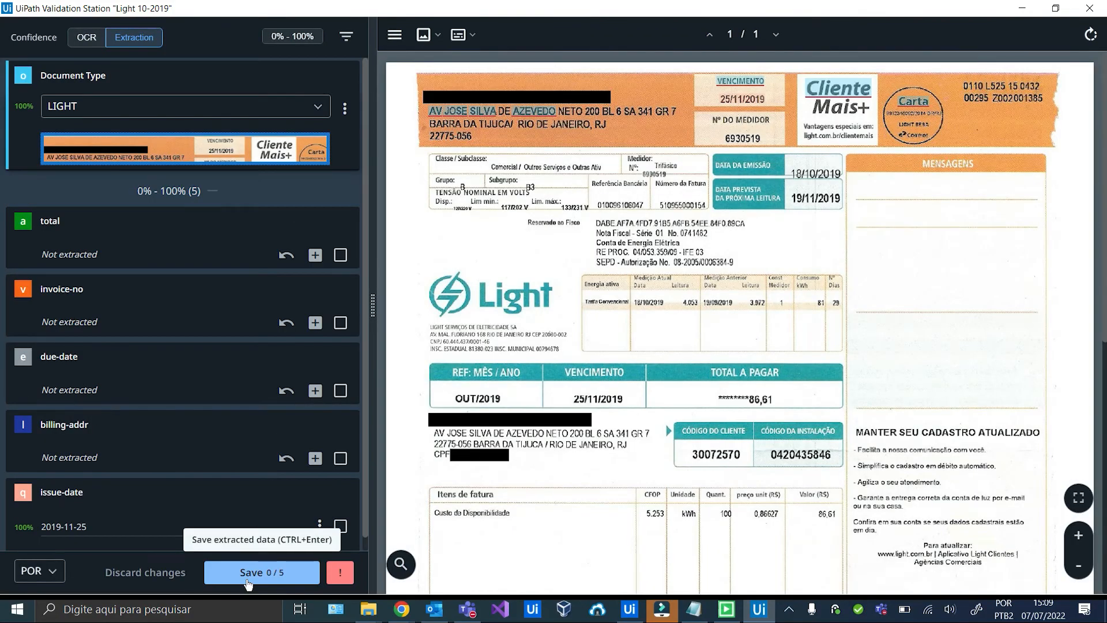
scroll(561, 362, "down", 8)
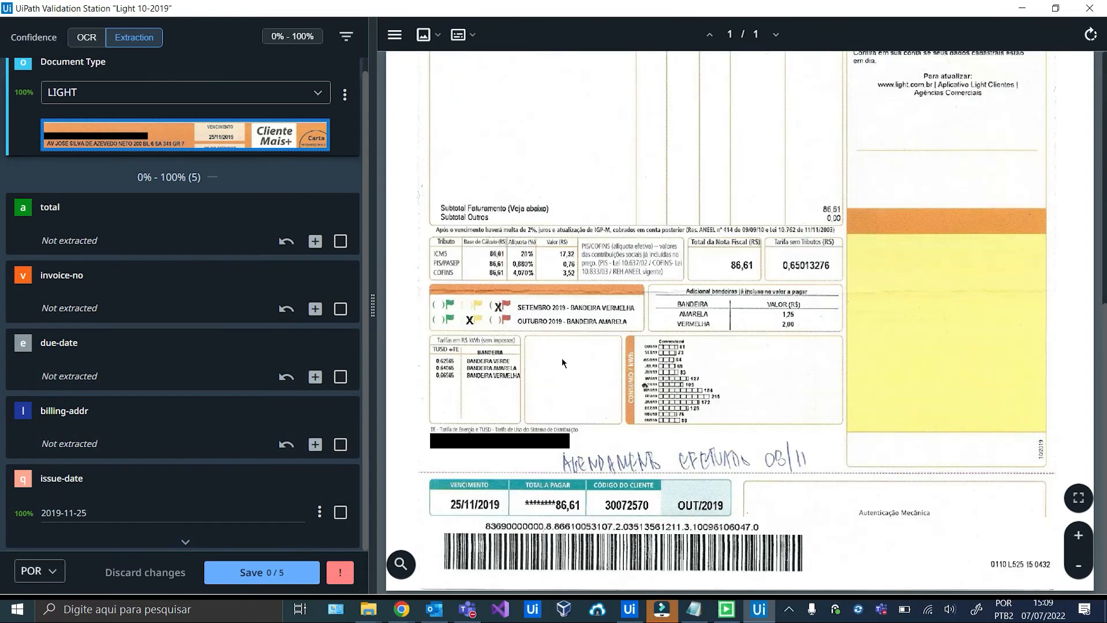
scroll(564, 359, "up", 9)
left_click(274, 573)
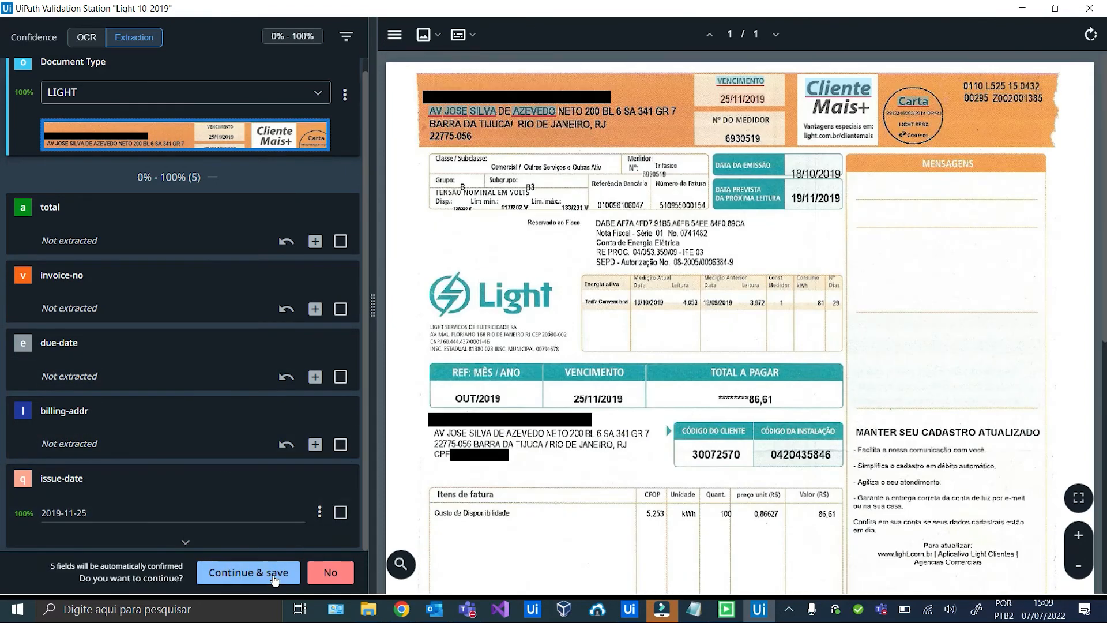
left_click(275, 578)
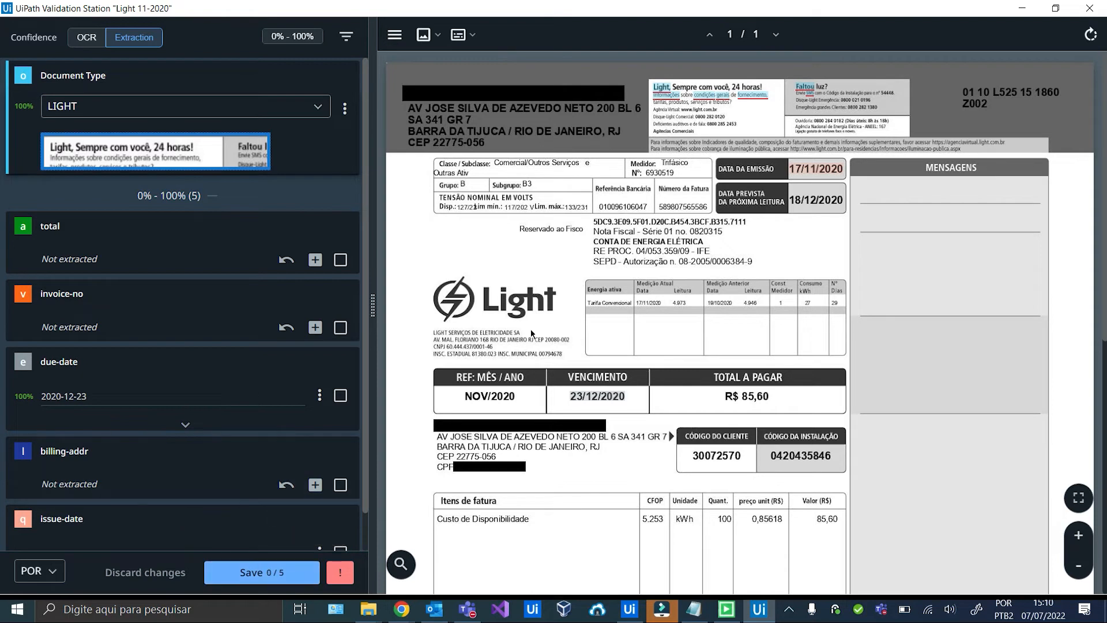
Save Light 11-2020 with all fields confirmed.
scroll(346, 356, "down", 1)
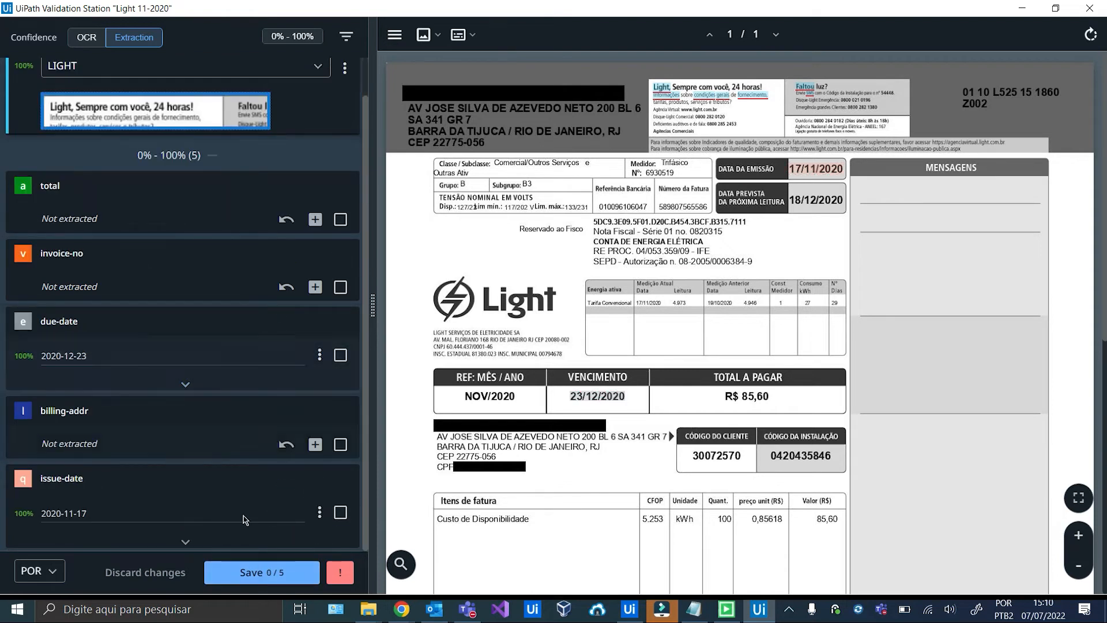
left_click(249, 573)
left_click(246, 576)
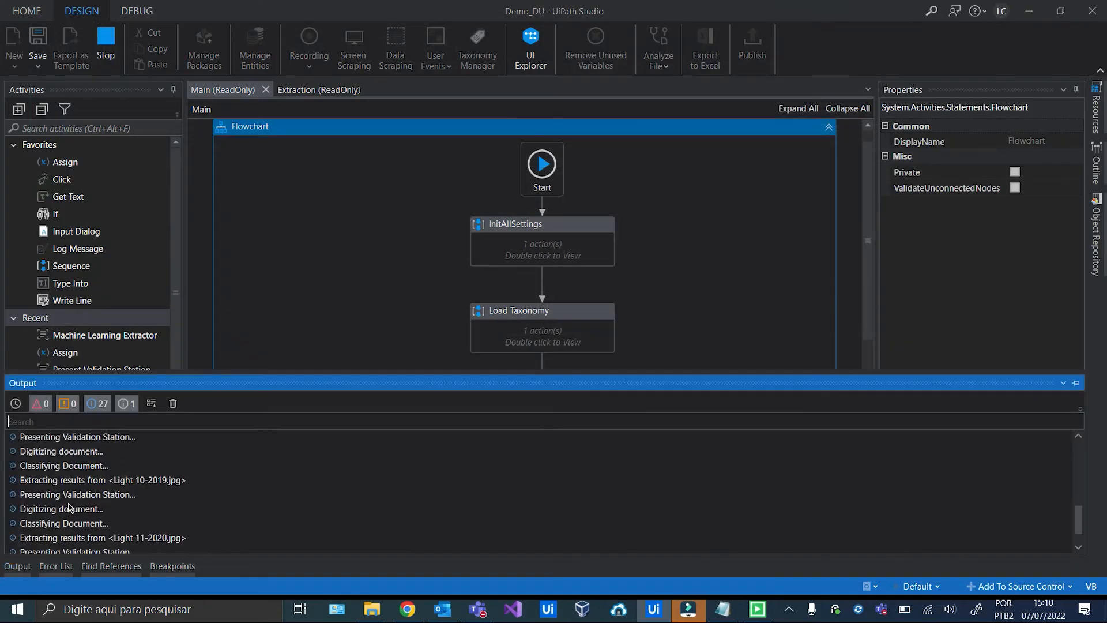
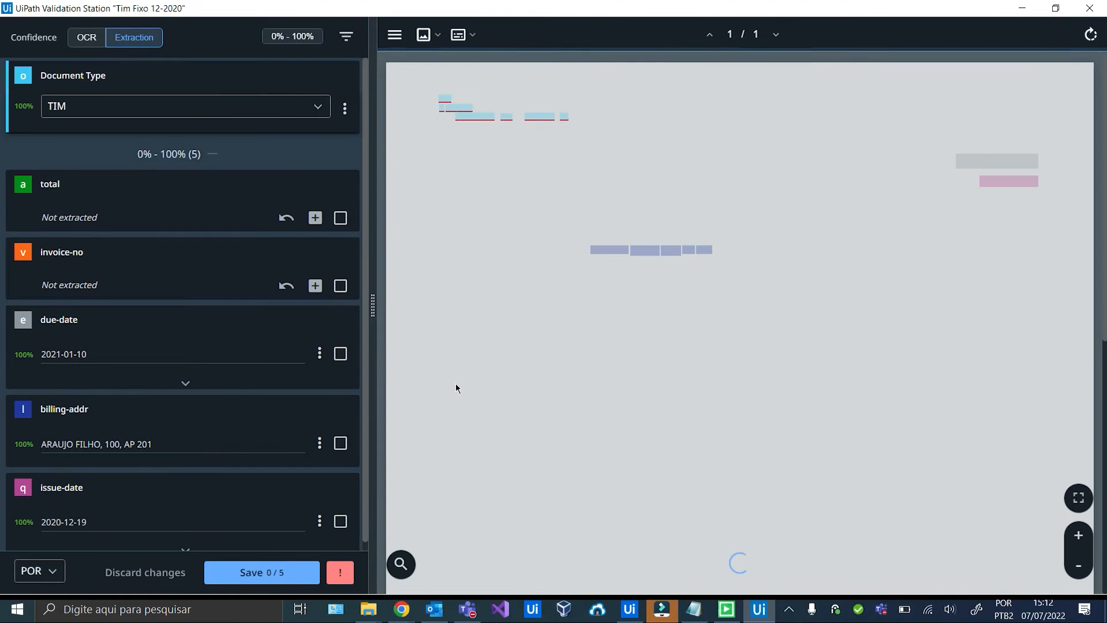
Save the Tim Fixo 12-2020 bill's fields and return to the AI Center dashboard after the run.
scroll(289, 335, "down", 1)
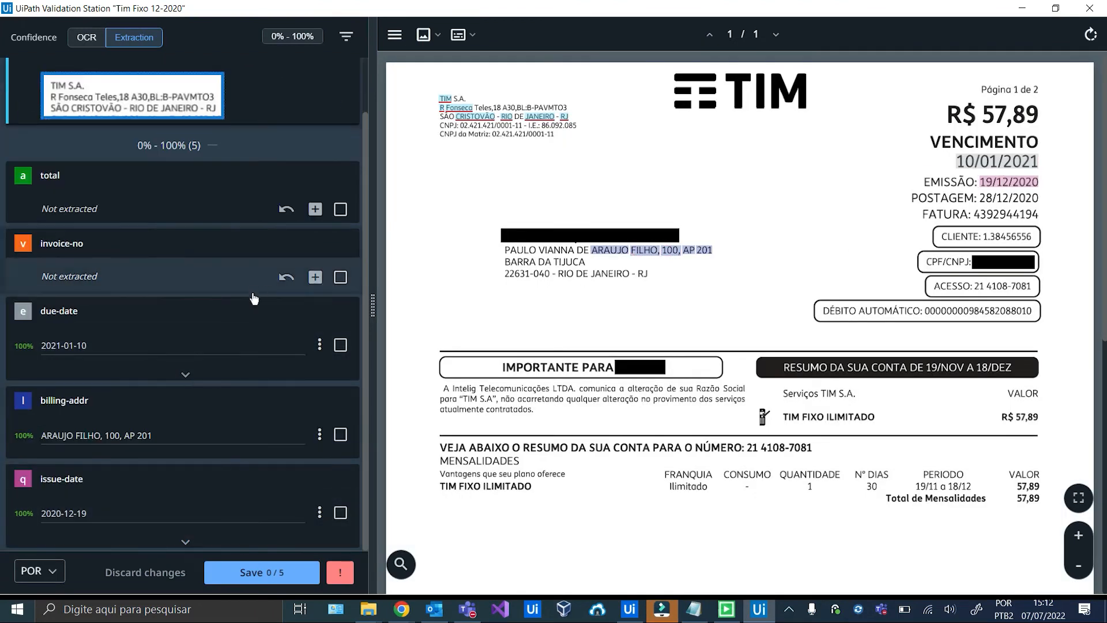
left_click(231, 573)
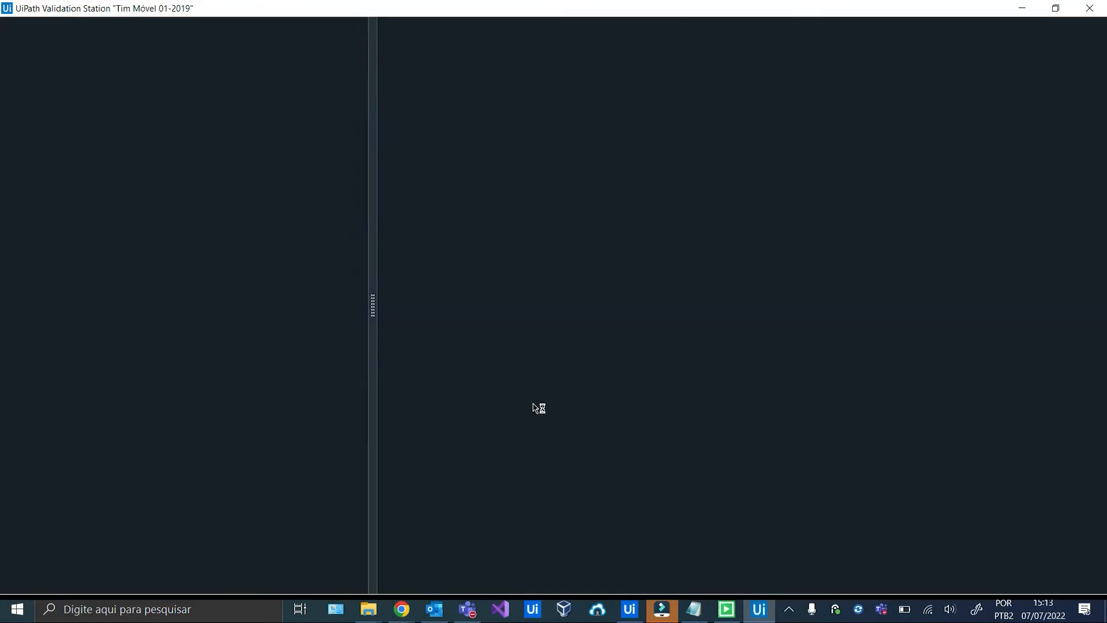
scroll(277, 461, "down", 1)
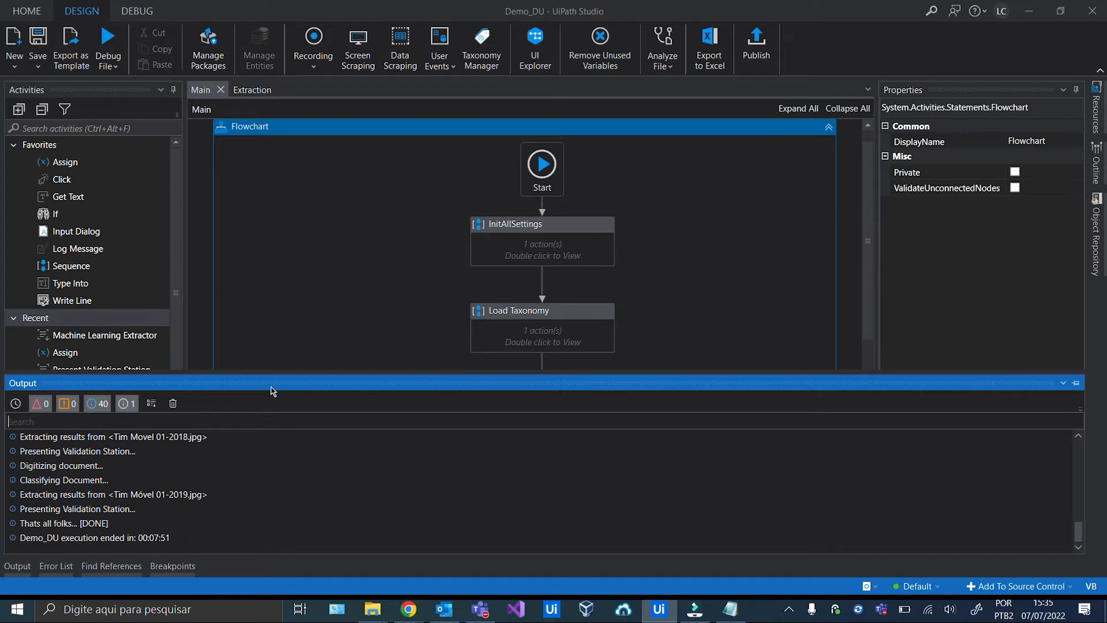
key("alt+Tab")
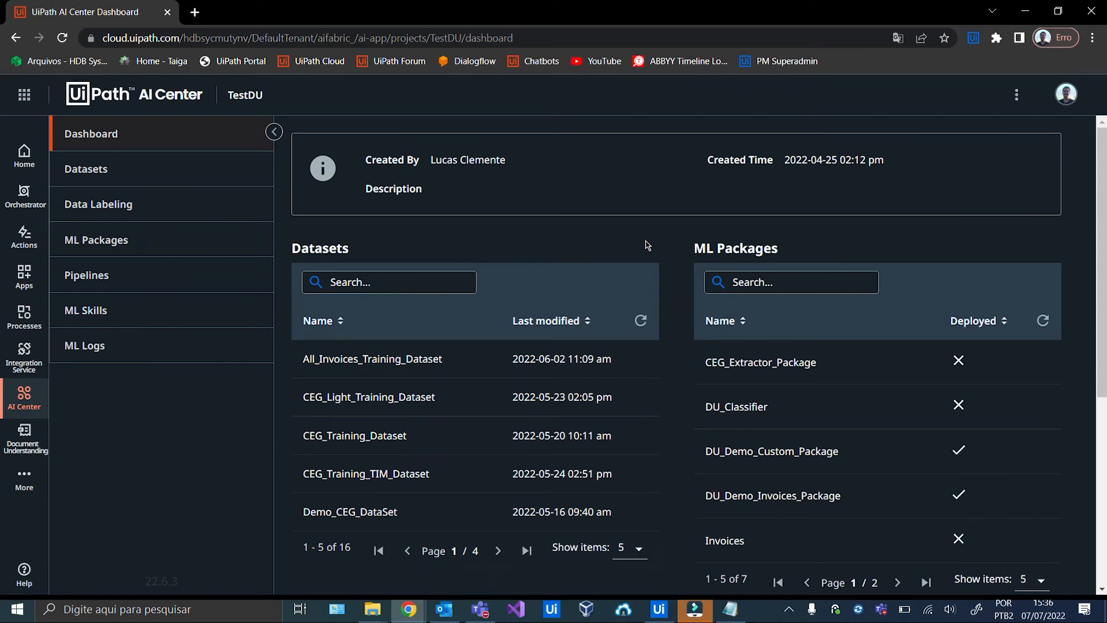
Open the 'Du demo datalabeling' session from TestDU's Data Labeling page.
left_click(116, 207)
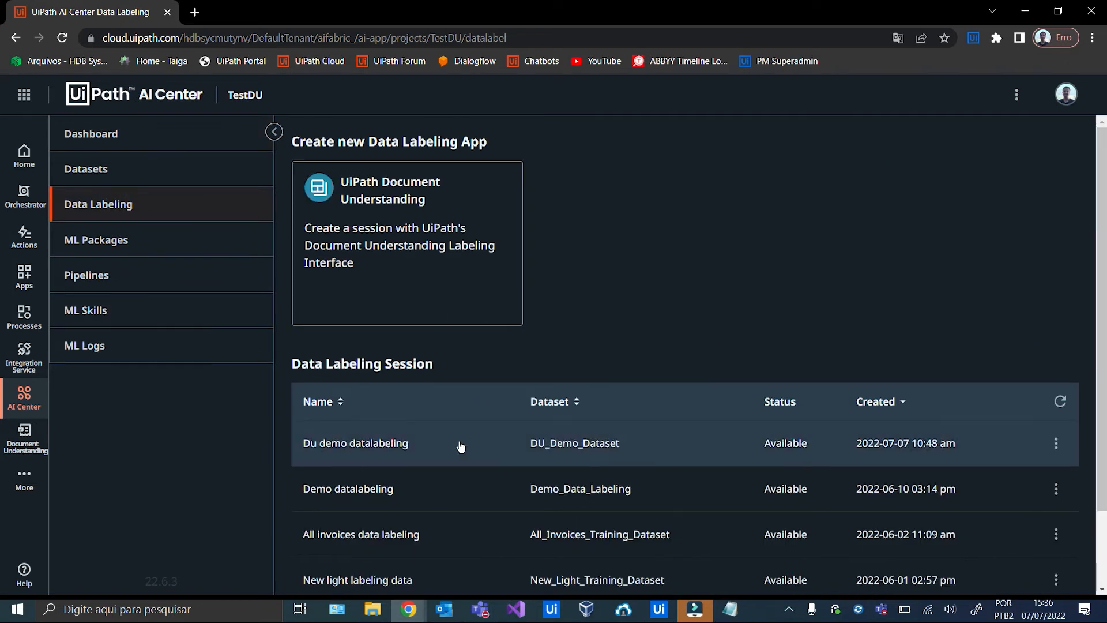
left_click(460, 445)
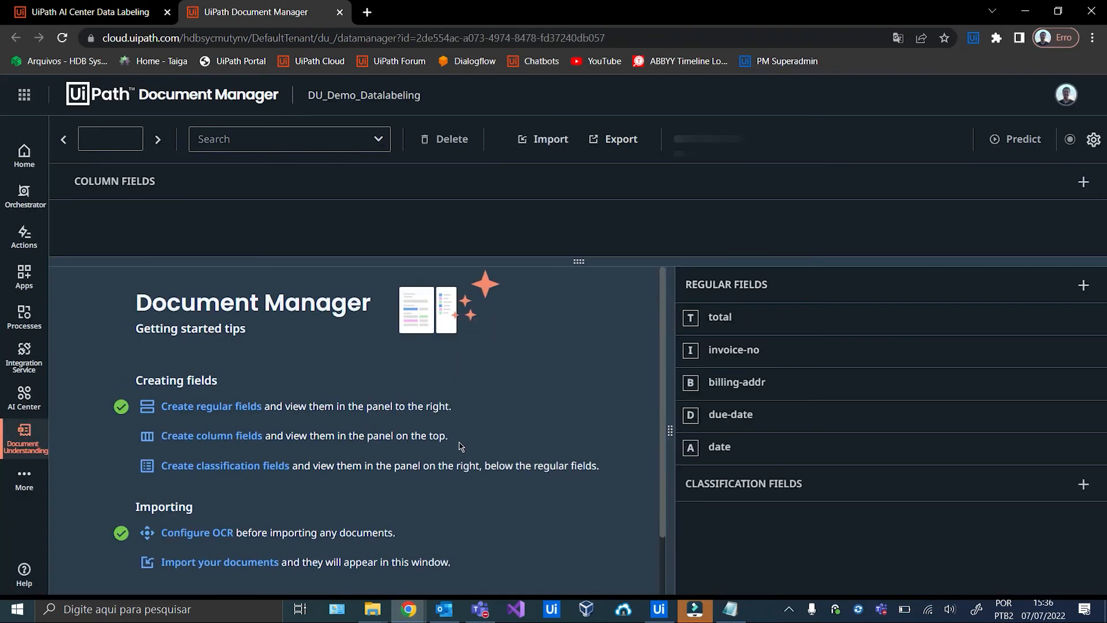
Start an import batch named 'files' and add every image from the LIGHT folder.
left_click(549, 141)
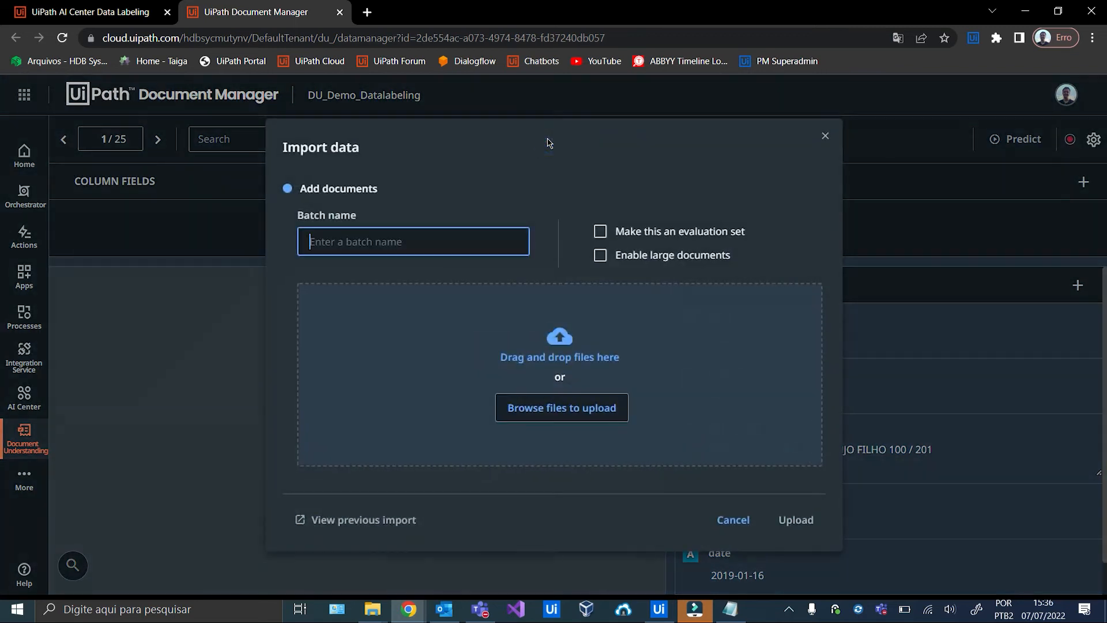
left_click(495, 243)
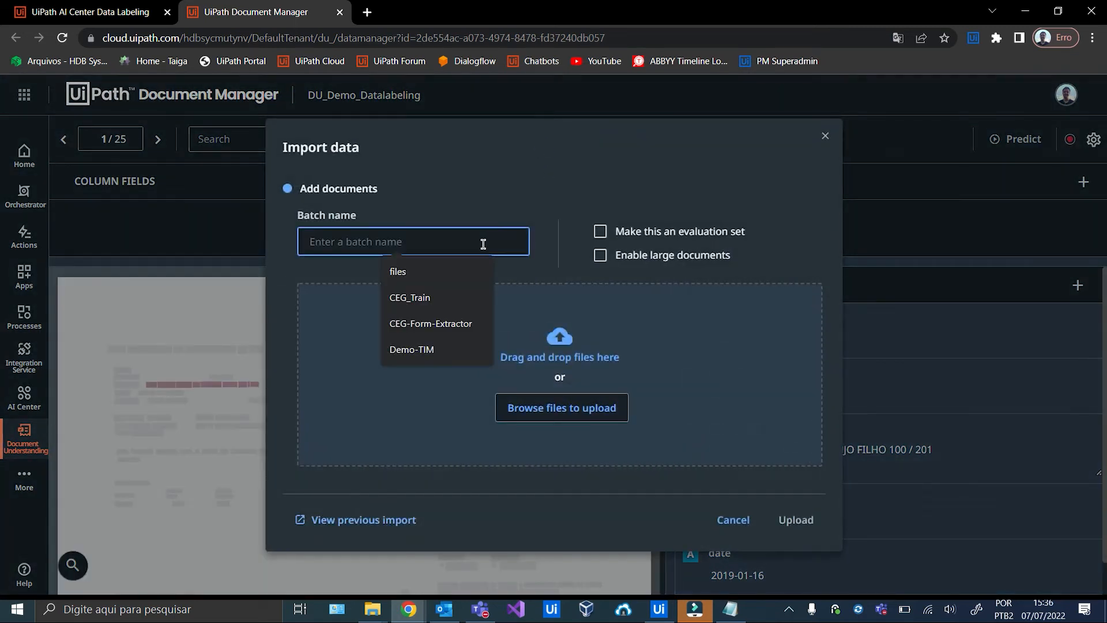
type("files")
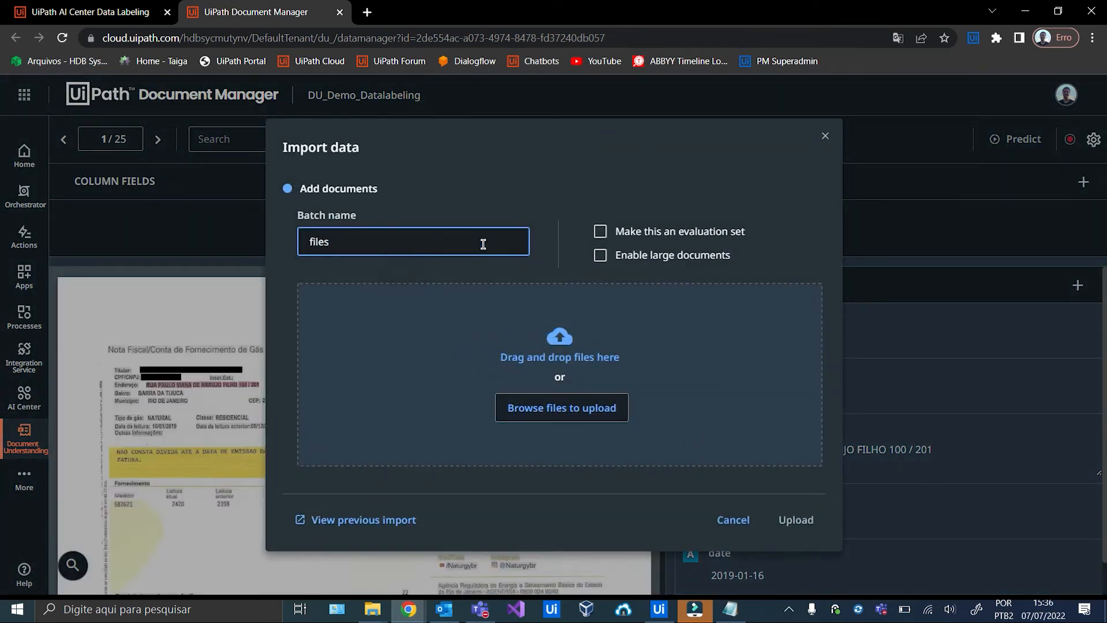
left_click(564, 406)
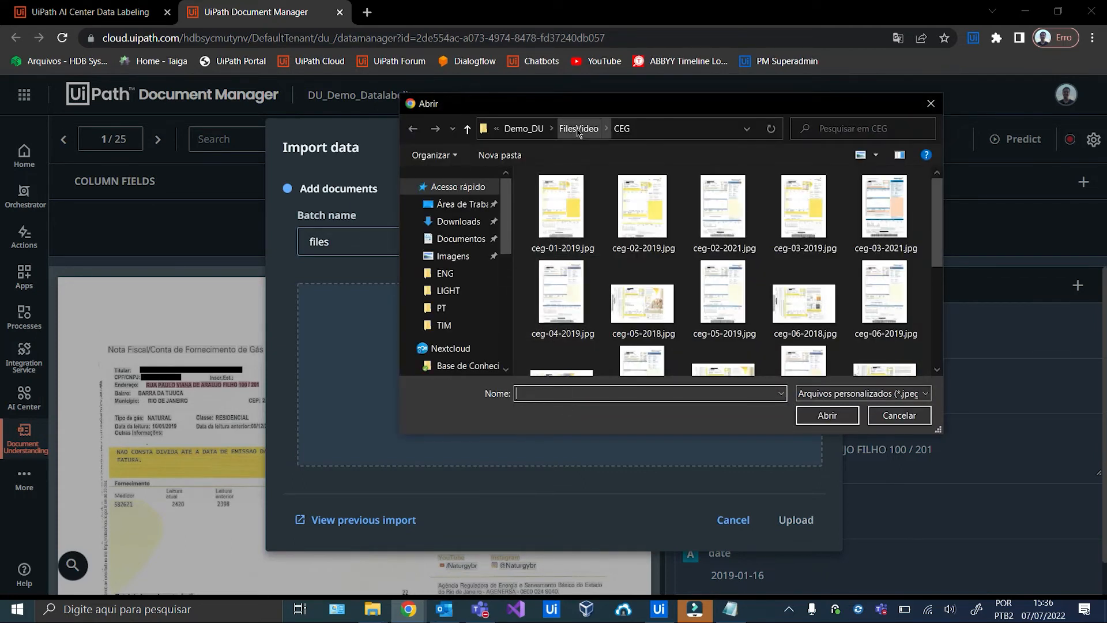
left_click(579, 131)
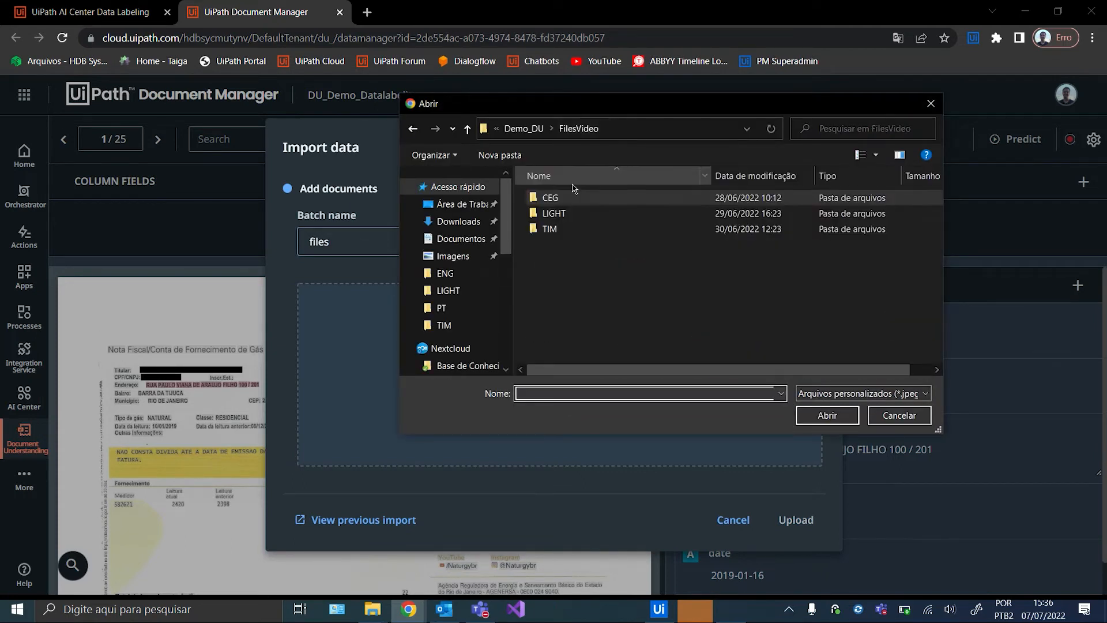
double_click(576, 216)
left_click(574, 217)
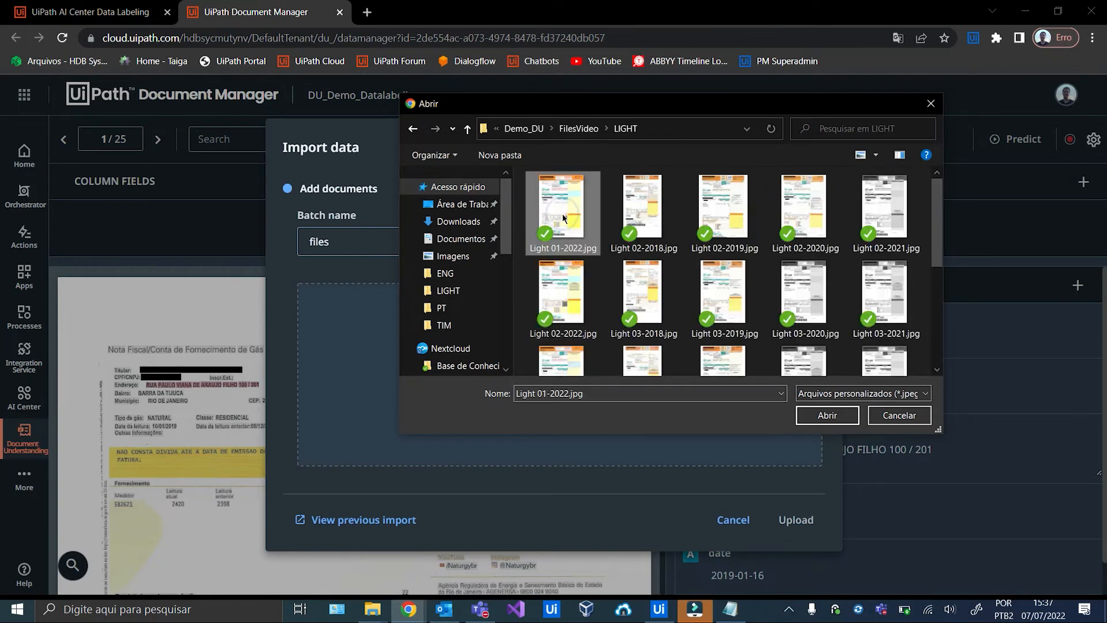
key("ctrl+a")
scroll(562, 216, "down", 5)
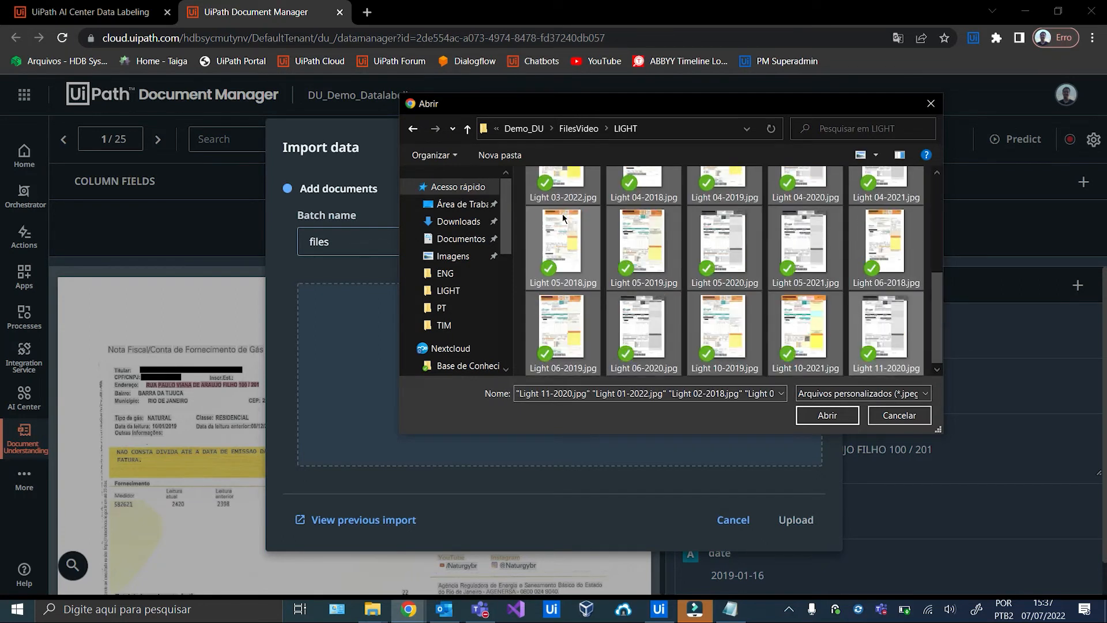
left_click(822, 416)
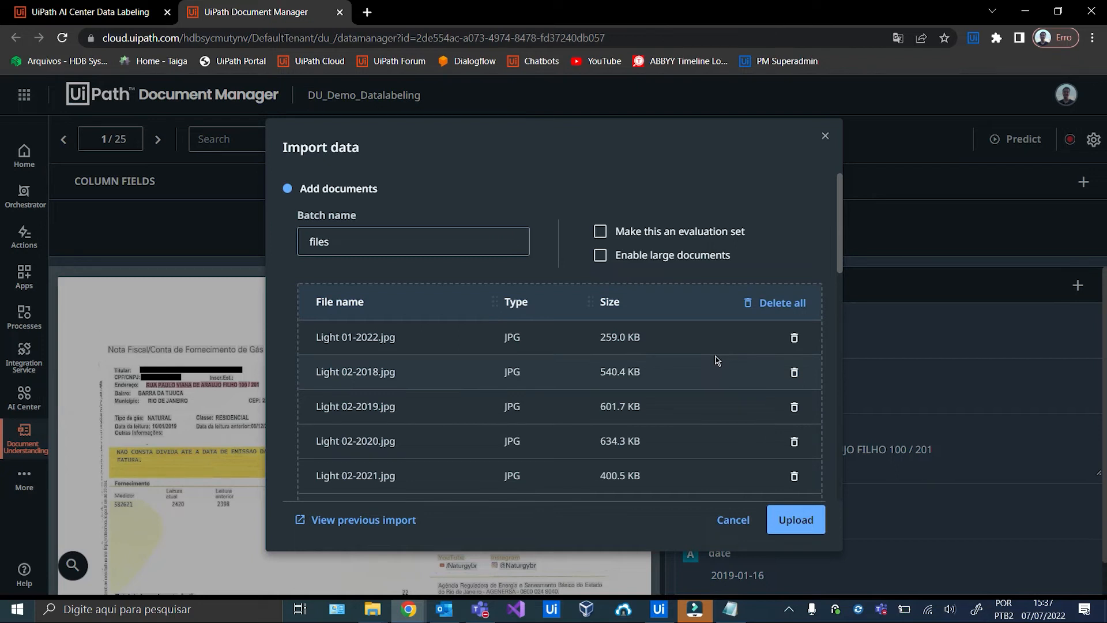
Add the Tim Fixo and Tim Móvel bill images from the TIM folder to the batch.
scroll(530, 366, "down", 8)
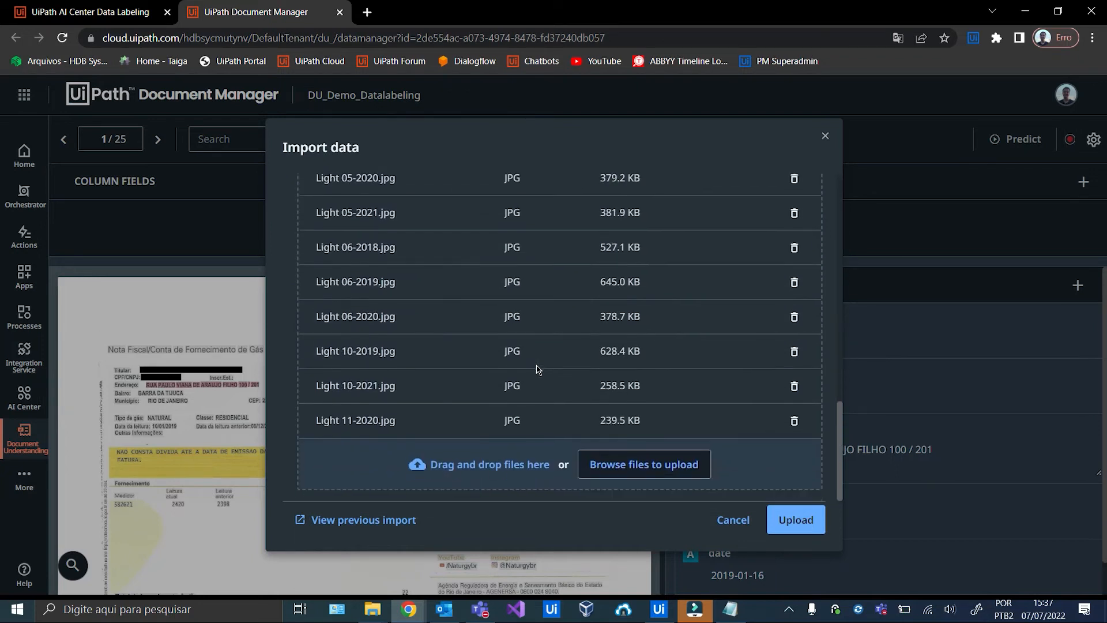
left_click(652, 474)
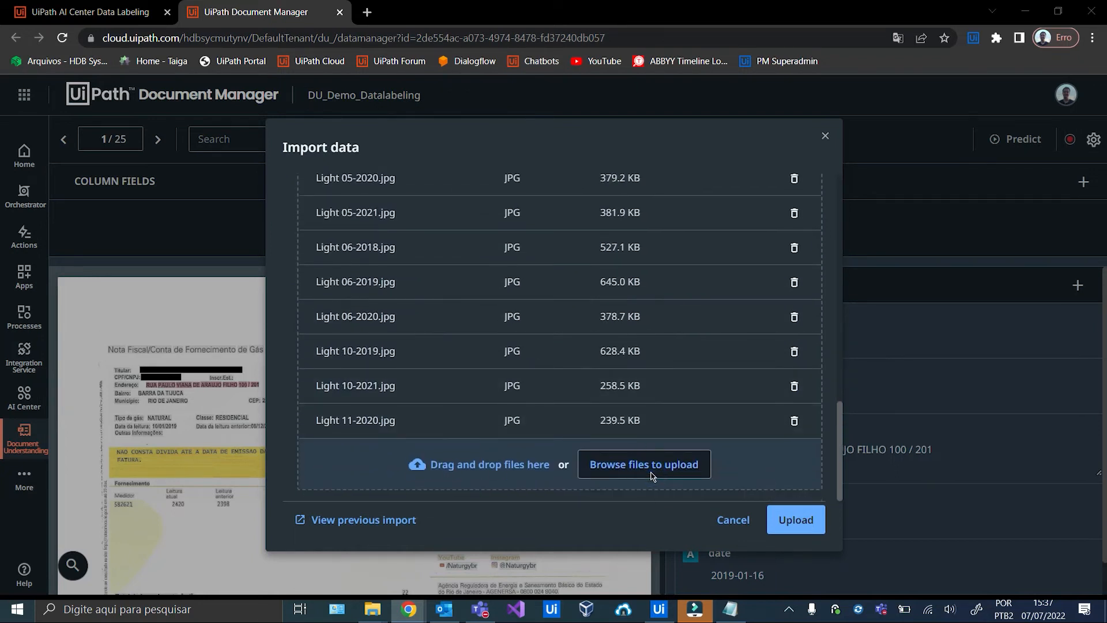
scroll(634, 288, "down", 1)
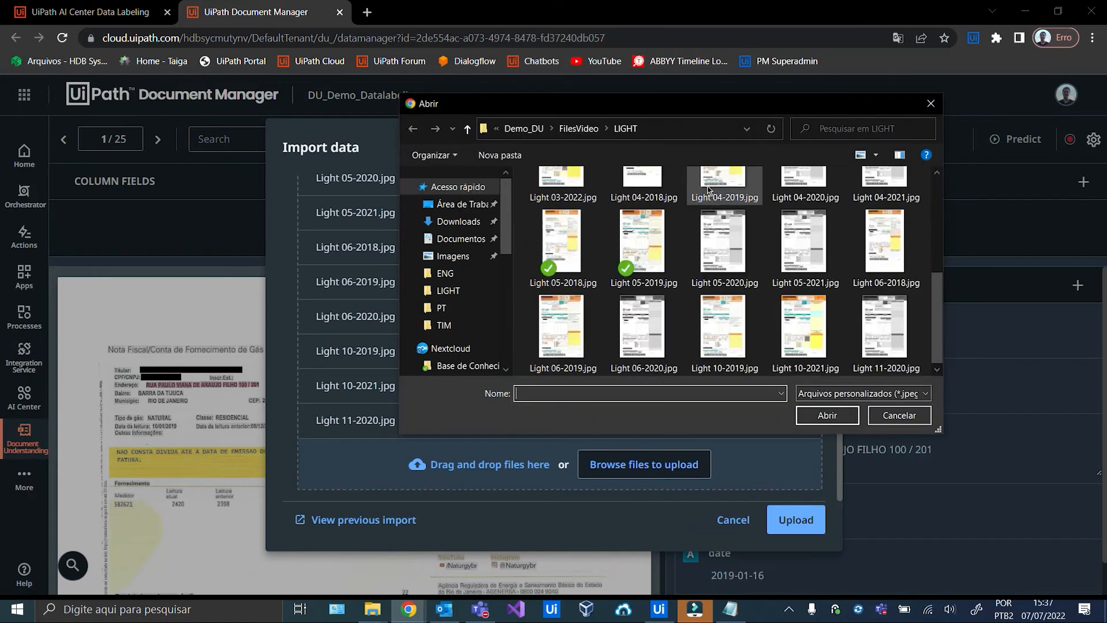
left_click(573, 132)
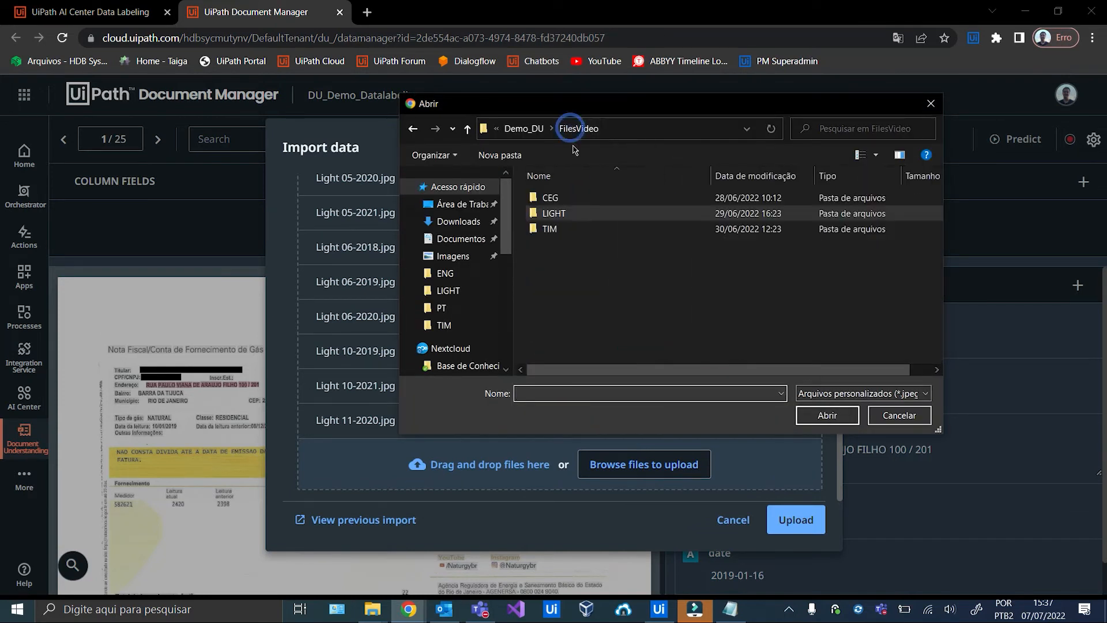
double_click(584, 232)
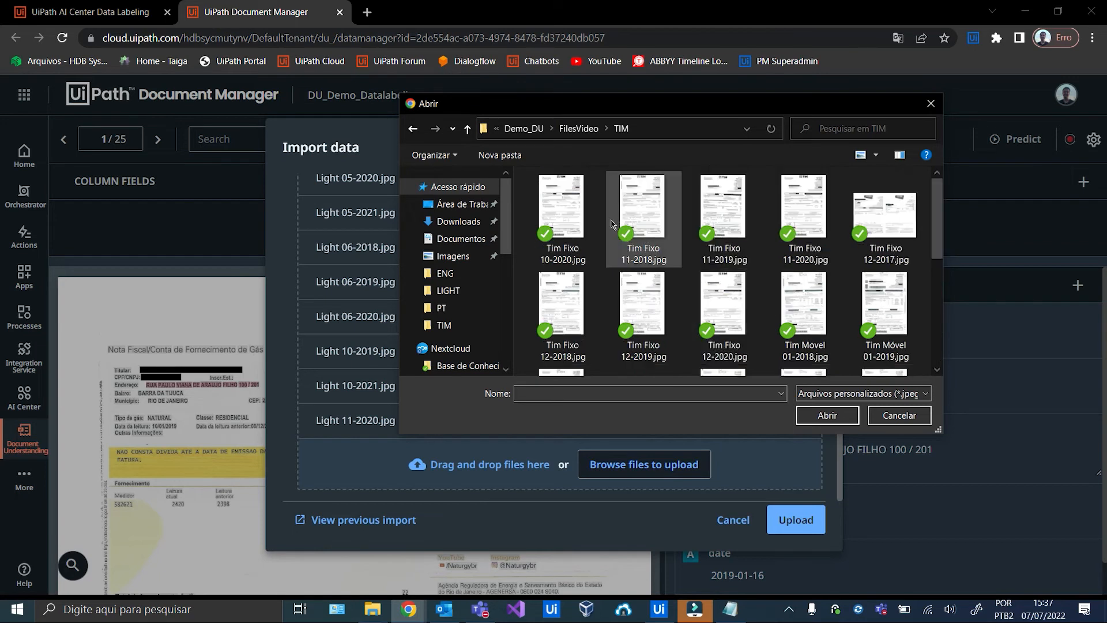
left_click(552, 205)
key("shift+Right")
key("shift+Right")
key("shift+Right")
key("shift+Right")
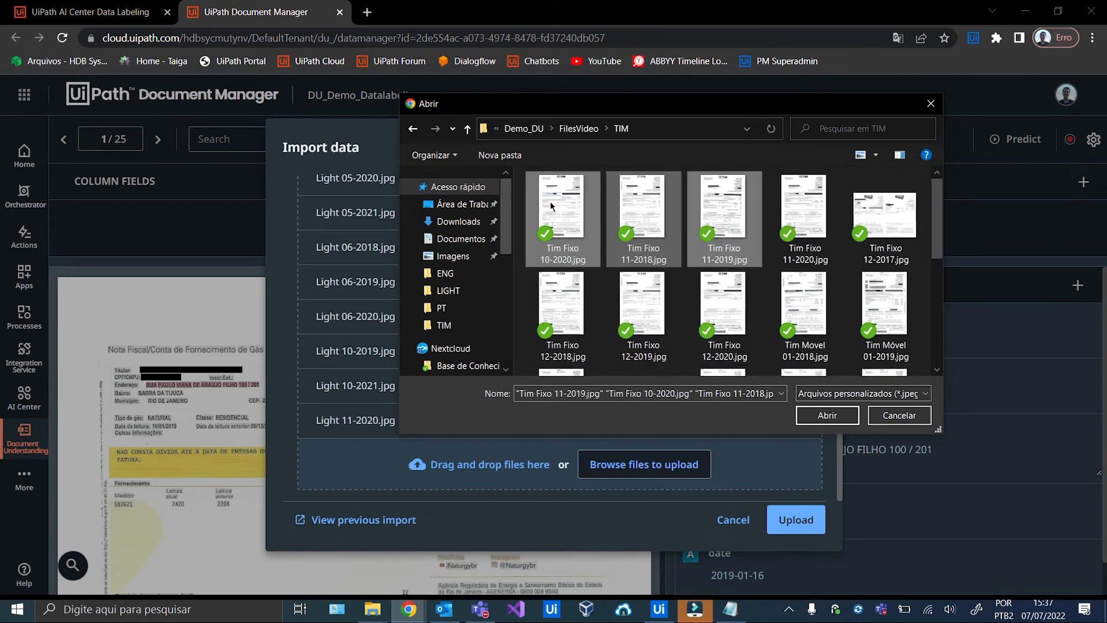
key("shift+Down")
key("shift+Down")
key("shift+Down")
key("shift+Down")
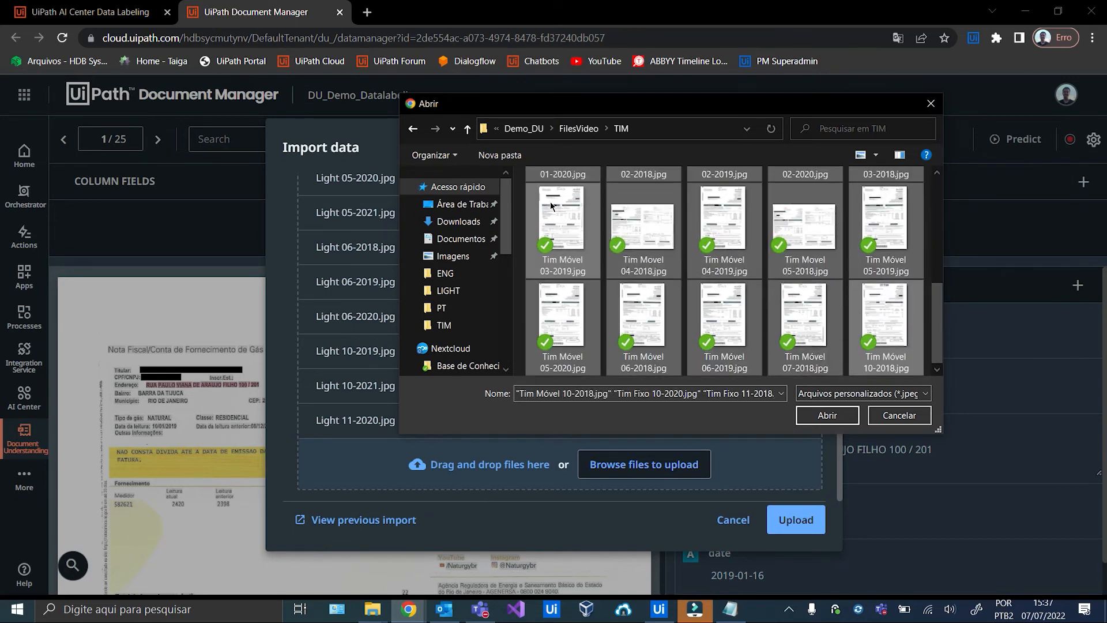
left_click(801, 415)
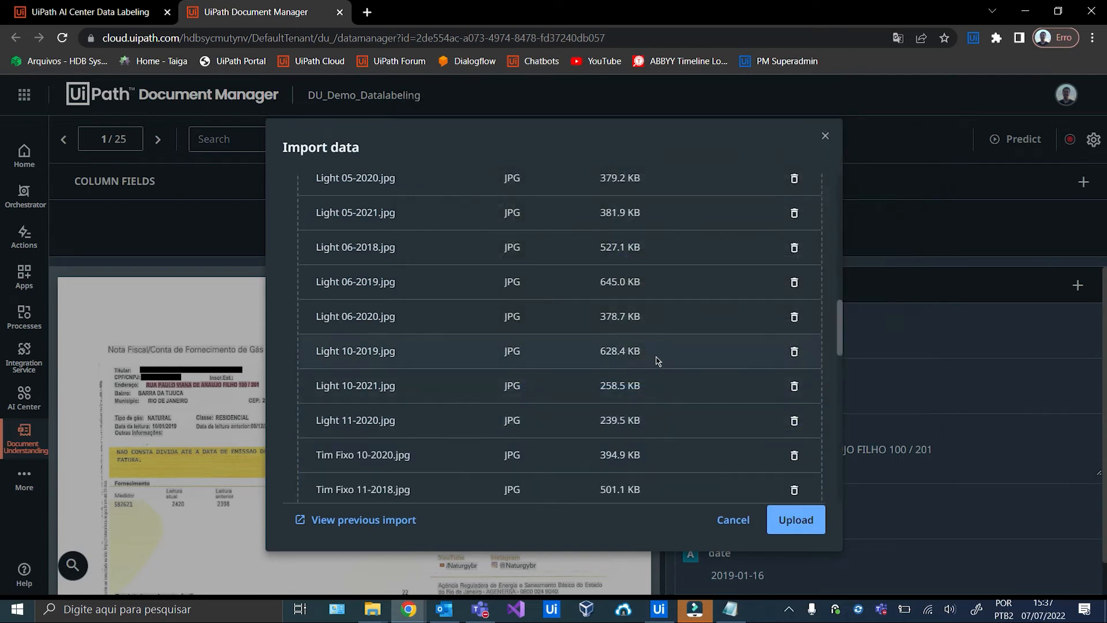
Upload the 50 chosen files and import them into the session.
scroll(667, 280, "down", 3)
scroll(666, 281, "down", 5)
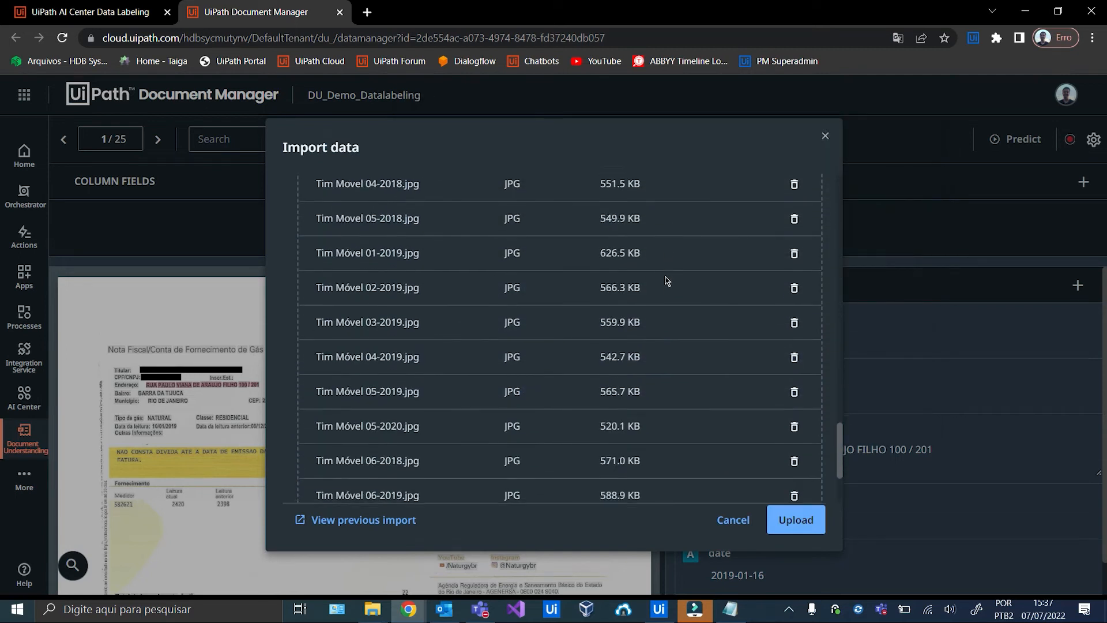
left_click(796, 522)
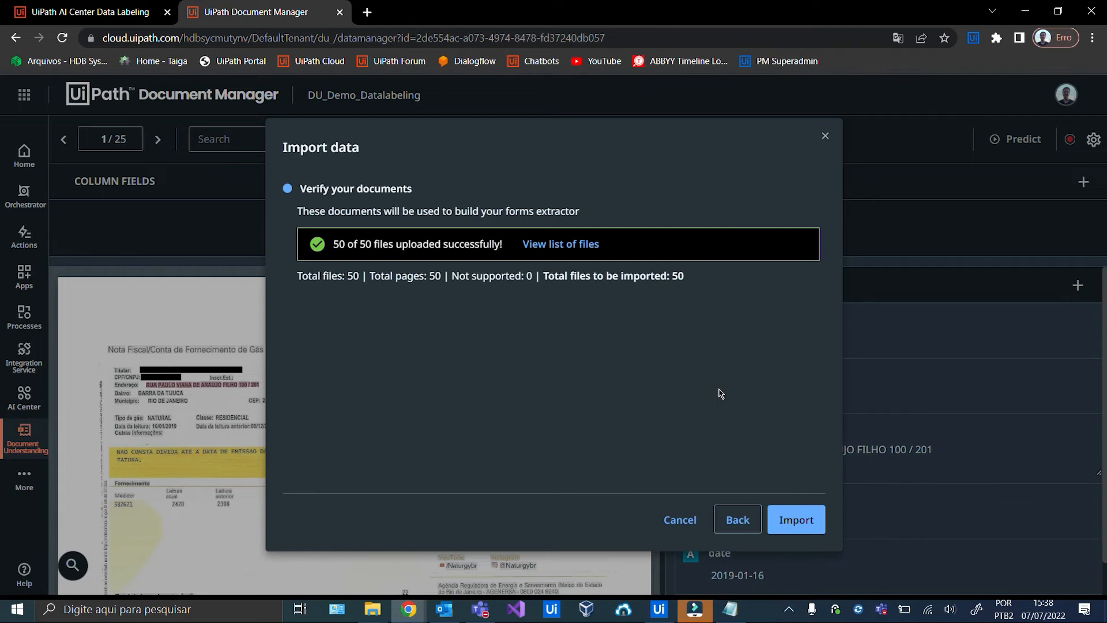
left_click(798, 520)
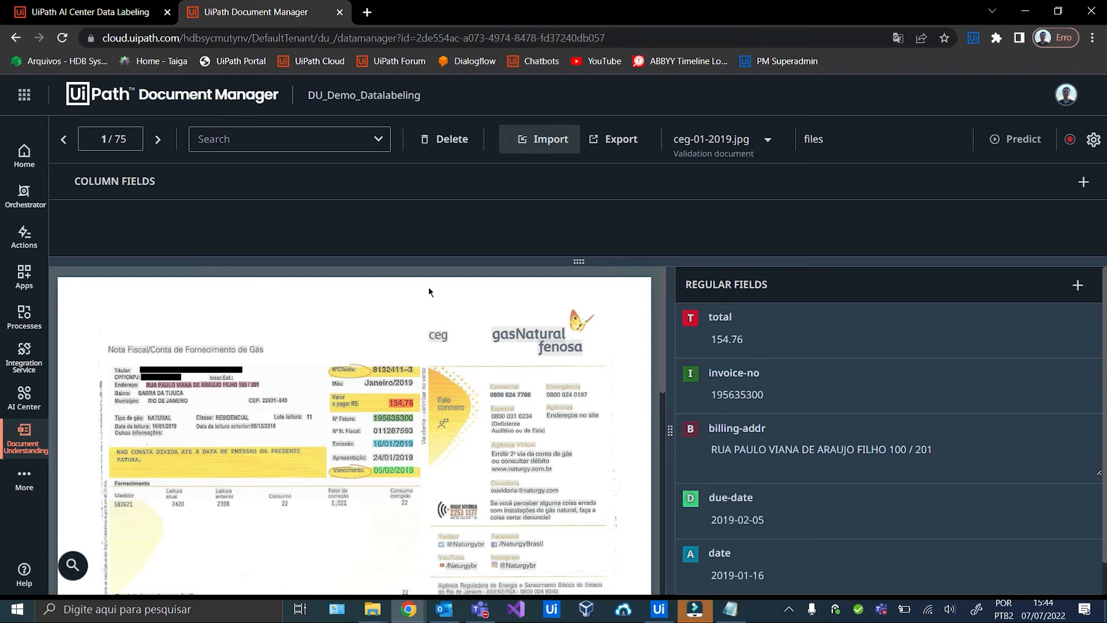
Jump to document 26 to reach the first newly imported Light bill.
left_click(105, 133)
key("BackSpace")
type("26")
key("Return")
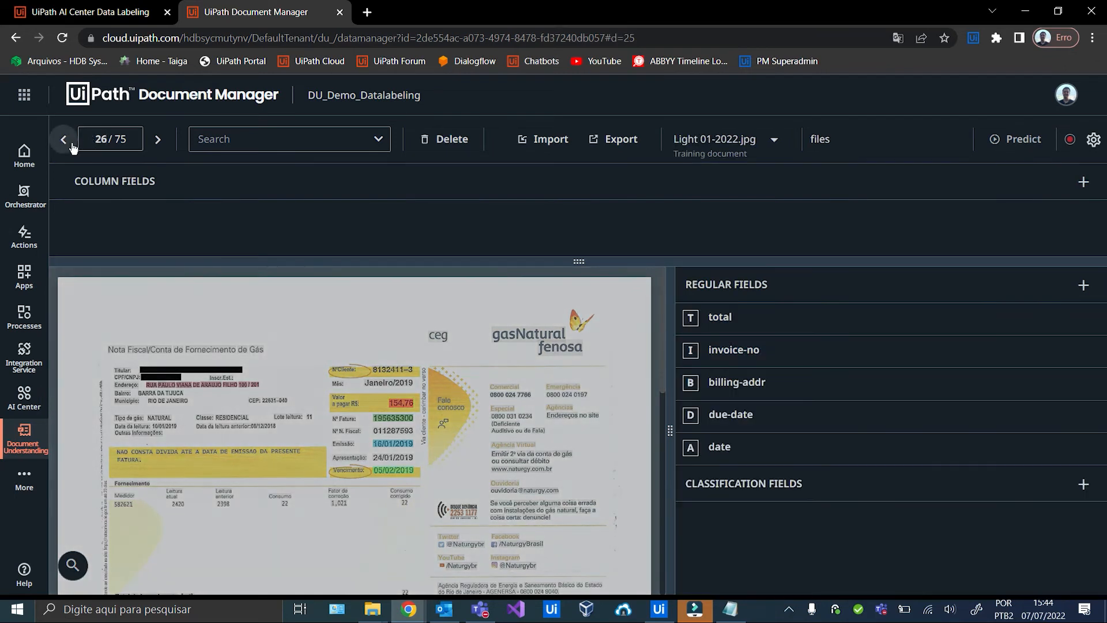
left_click(64, 140)
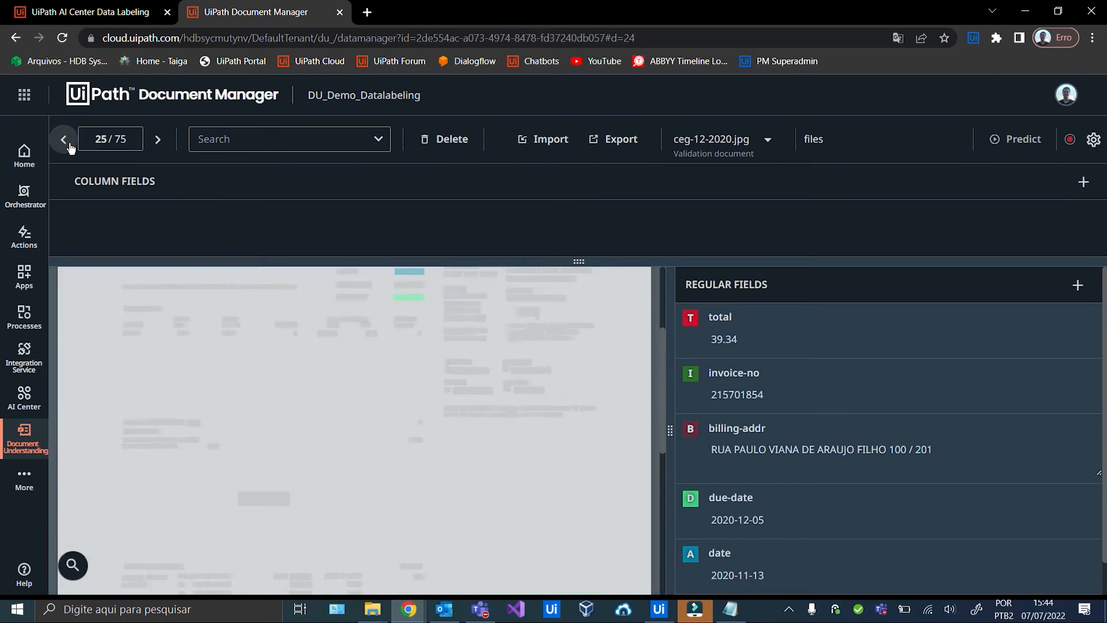
left_click(155, 140)
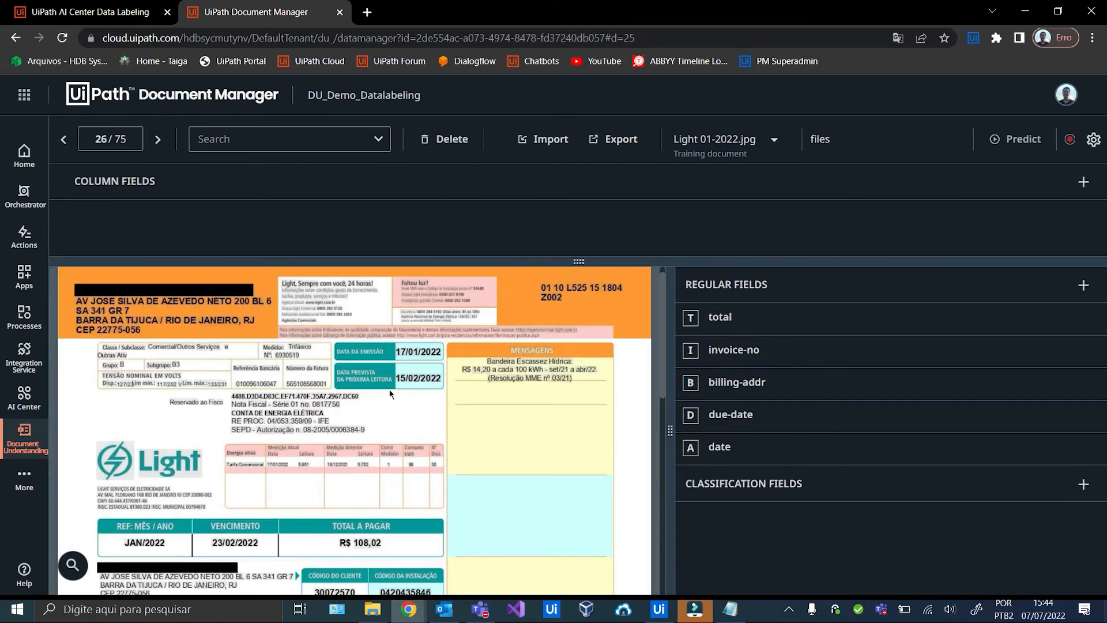
Label Light 01-2022's invoice number, date 17/01/2022, due date 23/02/2022 and billing address.
left_click(306, 384)
key("i")
left_click(417, 353)
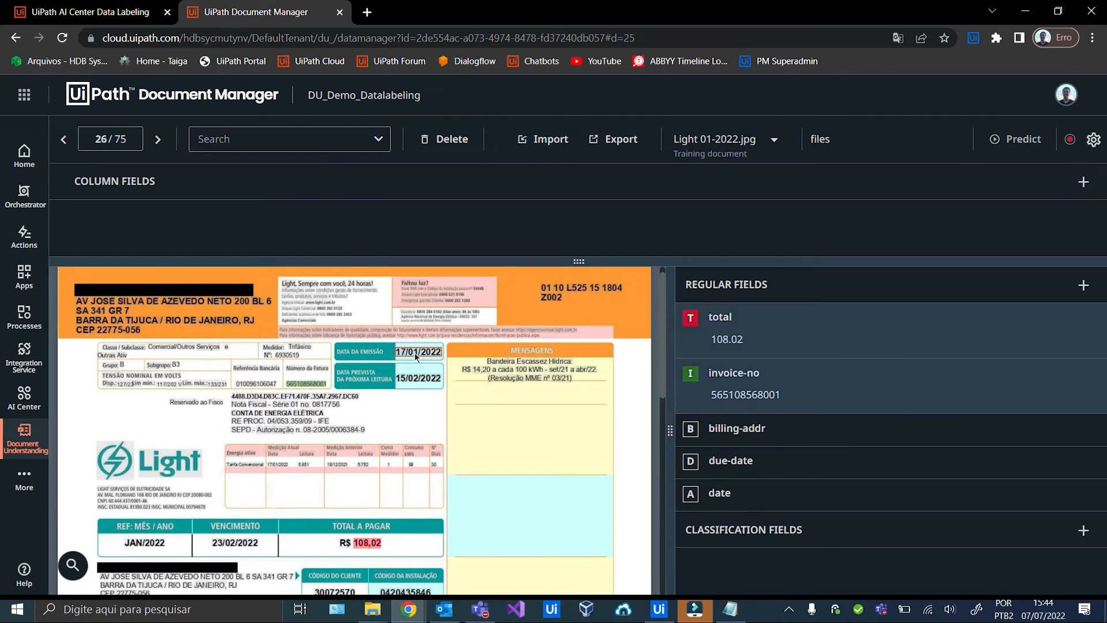
key("a")
left_click(235, 542)
key("d")
left_click_drag(68, 297, 273, 316)
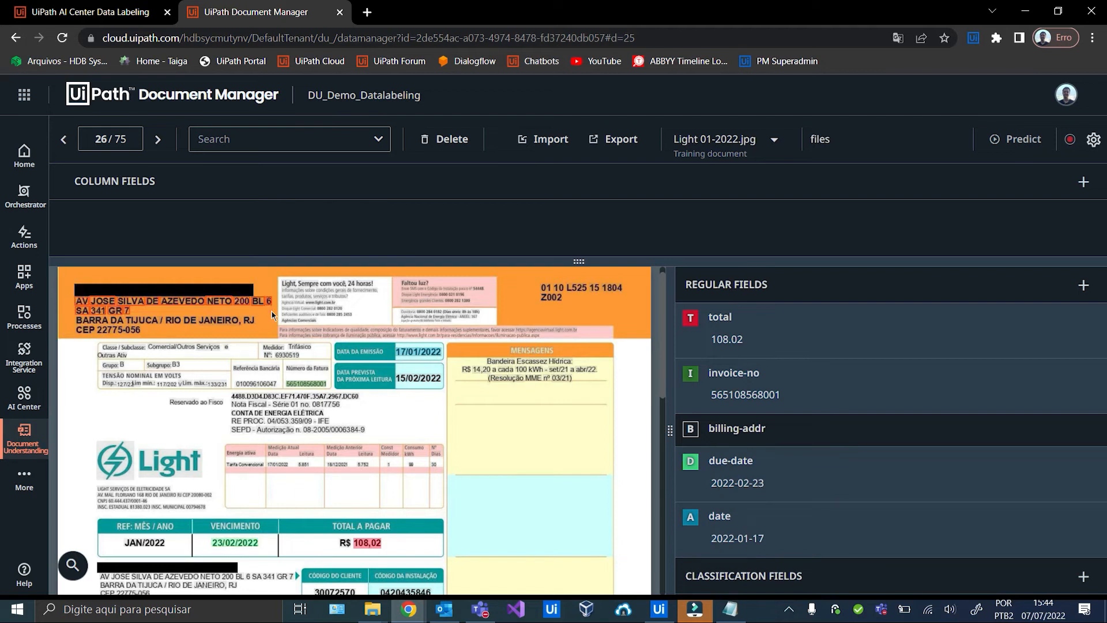
key("b")
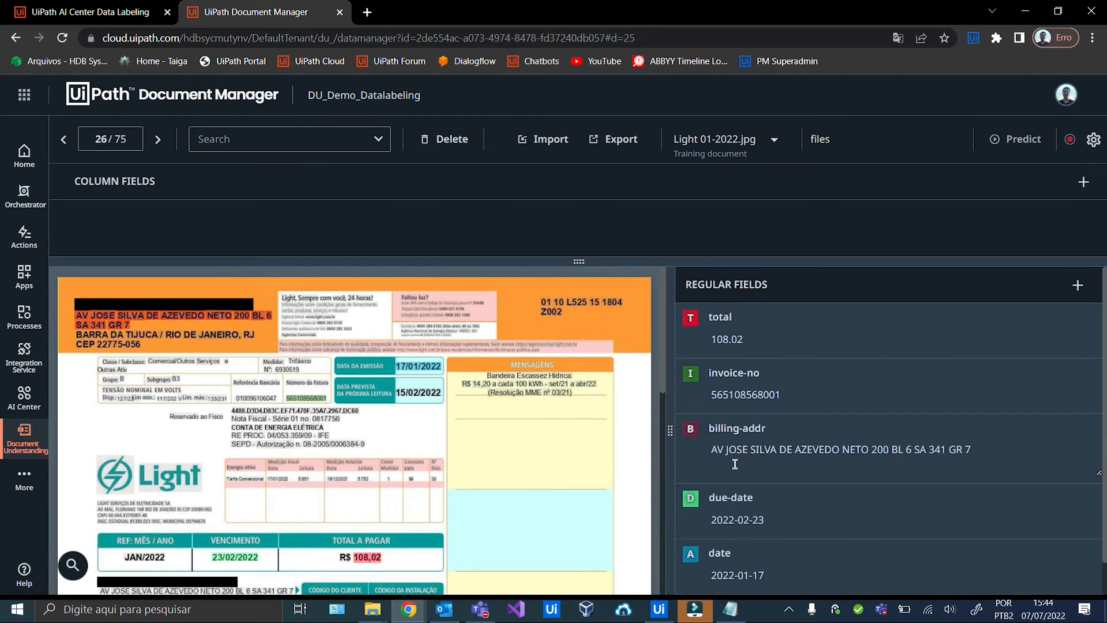
Label Light 02-2018: address, total 74,31, invoice number, due date 23/03/2018, date 15/02/2018.
left_click(160, 141)
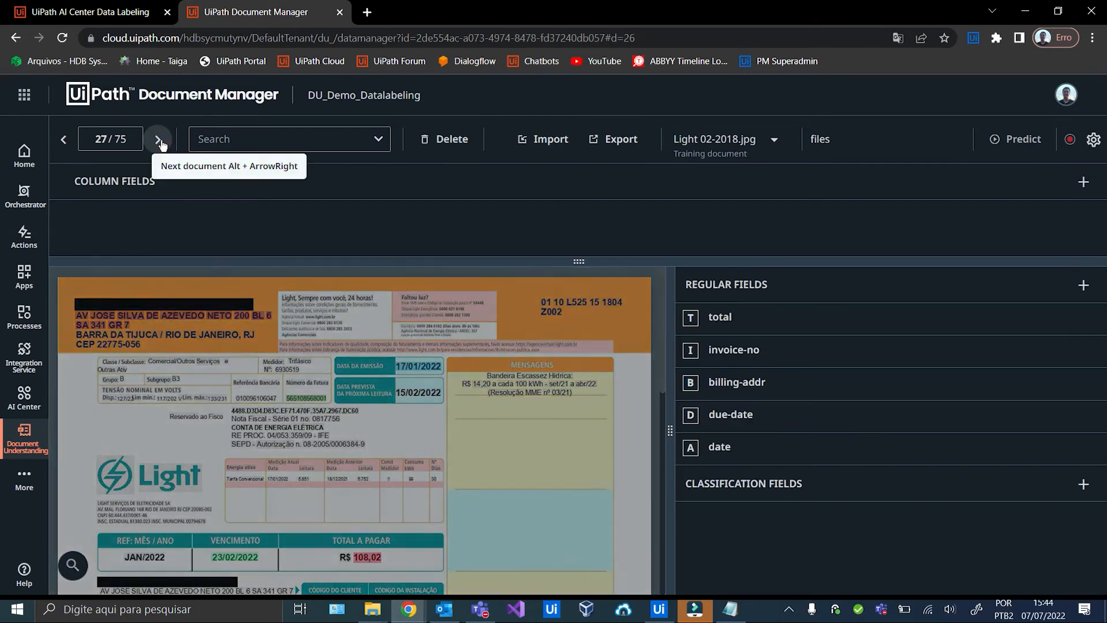
left_click_drag(86, 311, 306, 324)
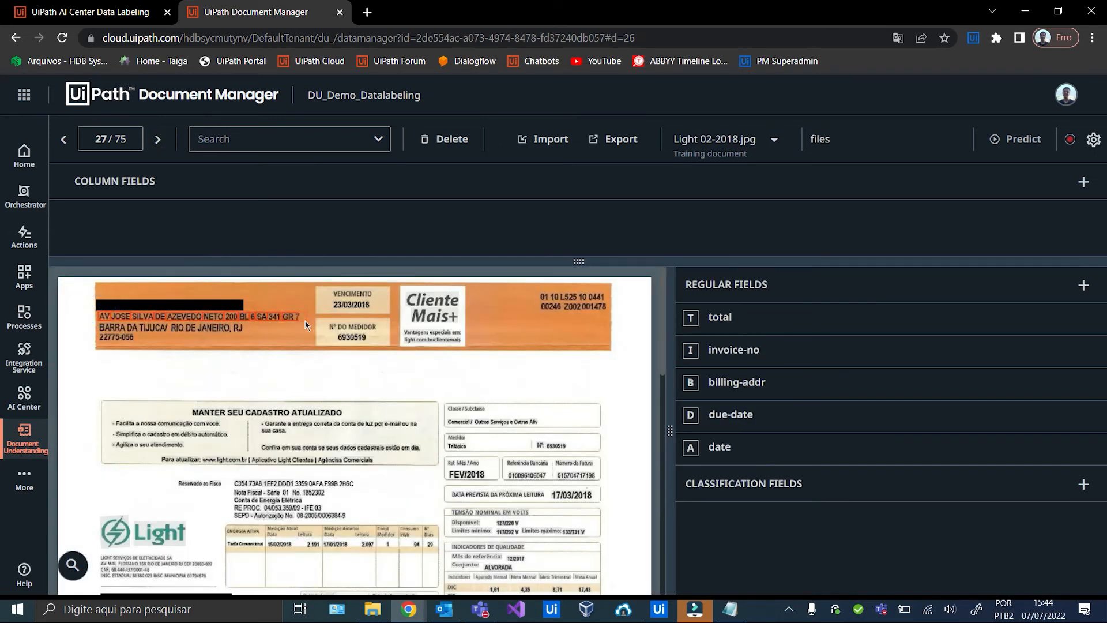
key("b")
scroll(357, 403, "down", 6)
left_click(398, 446)
key("t")
scroll(561, 354, "up", 5)
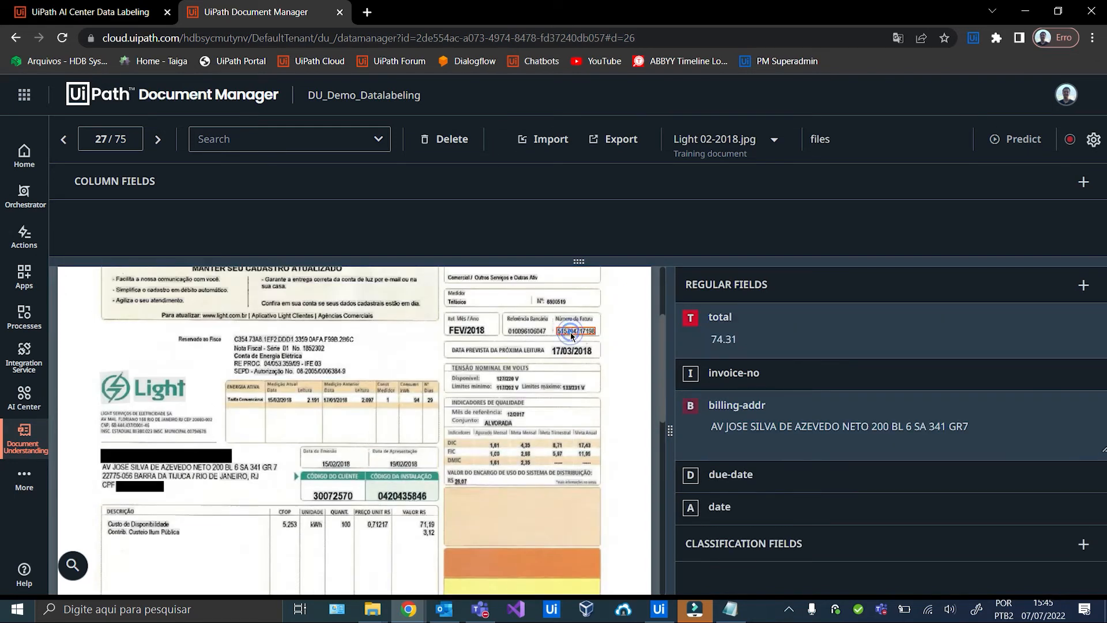
key("i")
scroll(358, 437, "down", 5)
left_click(311, 442)
key("d")
scroll(346, 436, "up", 5)
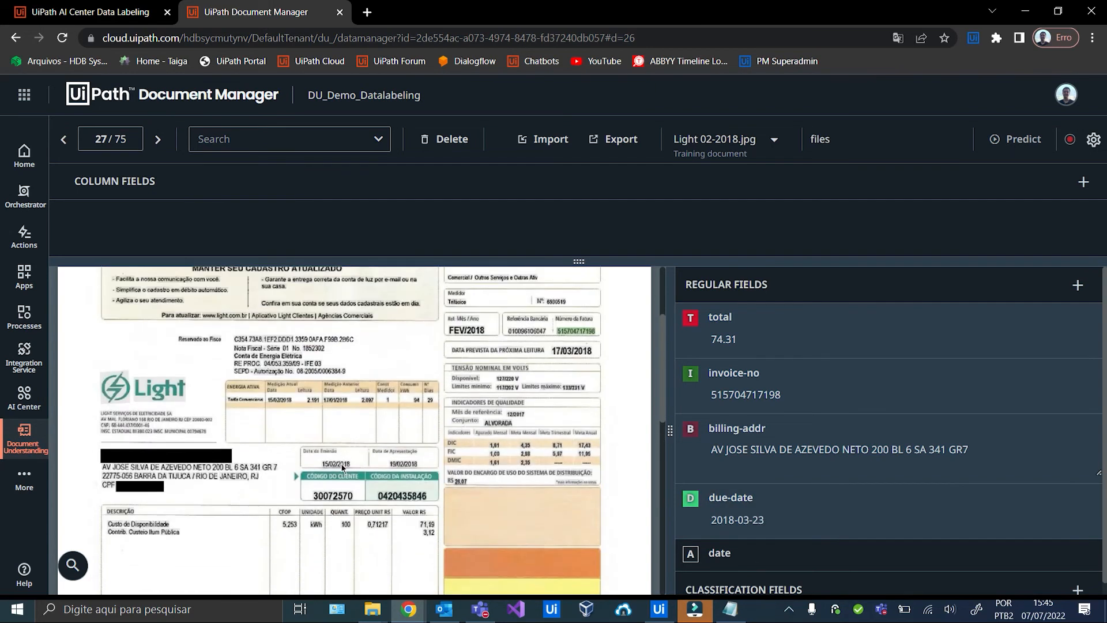
left_click(342, 466)
key("a")
Label Light 02-2019: total 174,75, invoice number, address, date 15/02/2019, due date 25/03/2019.
left_click(157, 139)
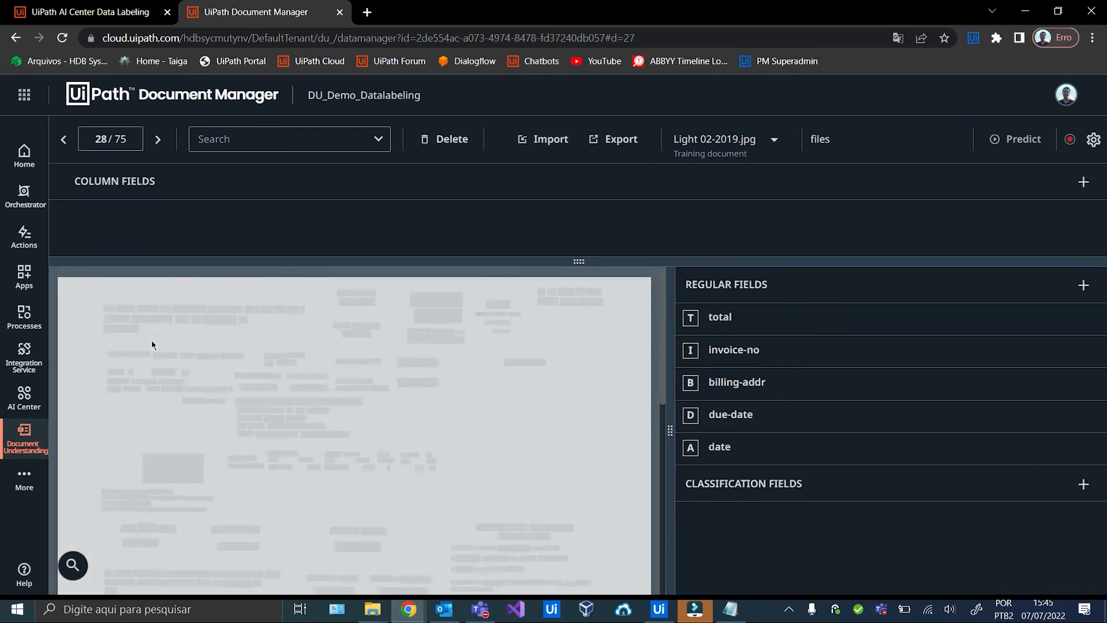
scroll(307, 428, "down", 3)
left_click(376, 409)
key("t")
scroll(376, 408, "up", 3)
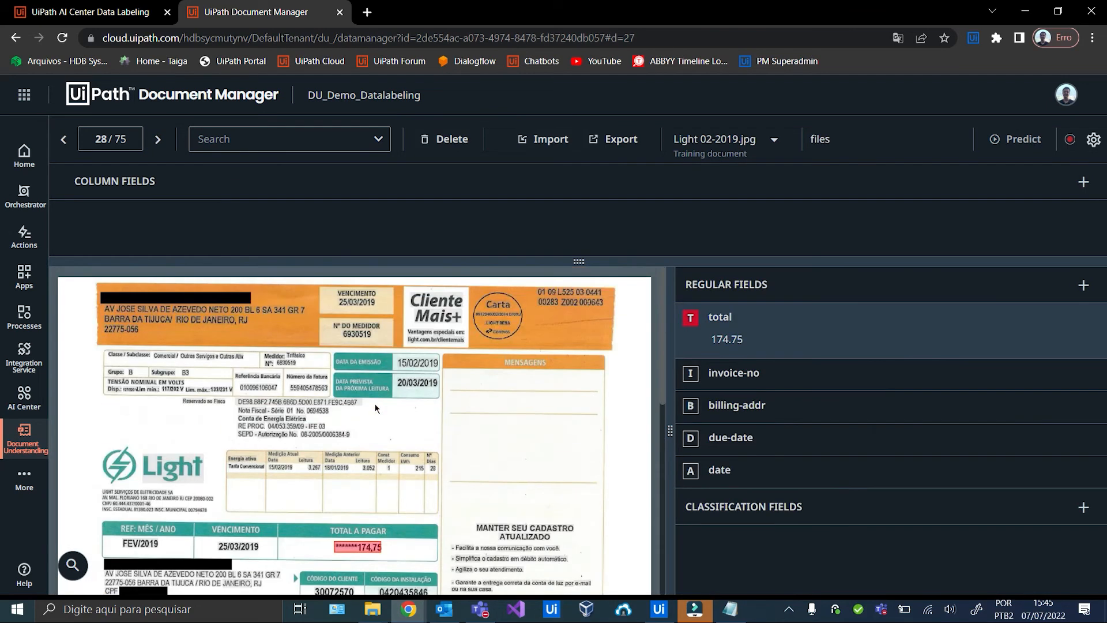
left_click(308, 389)
key("i")
scroll(309, 389, "down", 2)
scroll(108, 312, "up", 2)
left_click_drag(107, 312, 267, 312)
key("b")
left_click(415, 362)
key("a")
left_click(258, 551)
key("d")
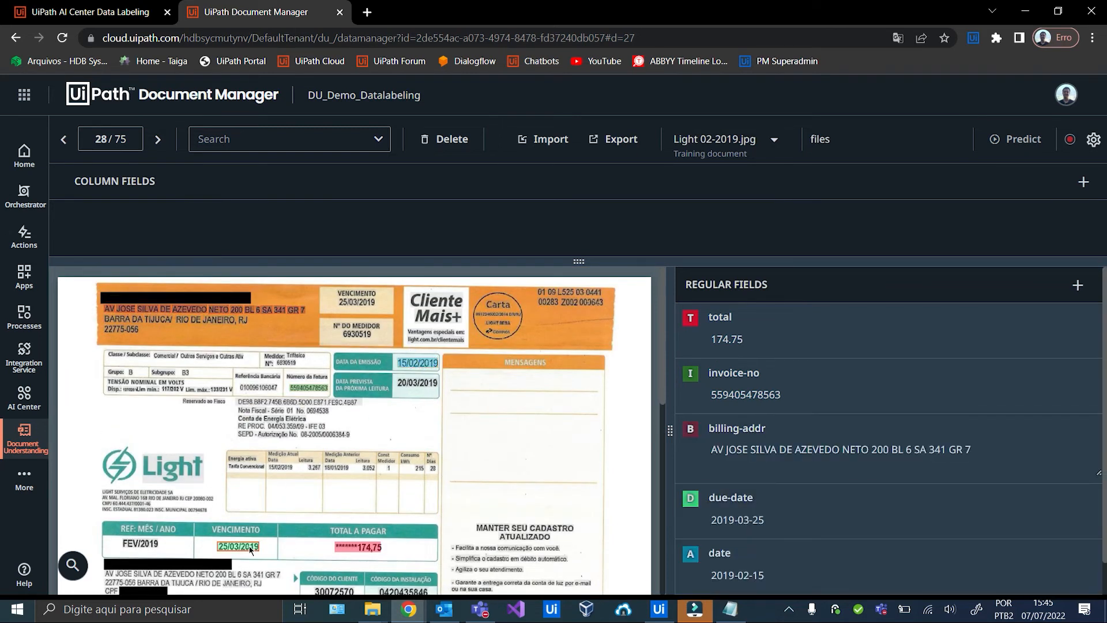
Label Light 02-2020: date 15/02/2020, total 100,17, address, invoice number, due date 23/03/2020.
left_click(158, 139)
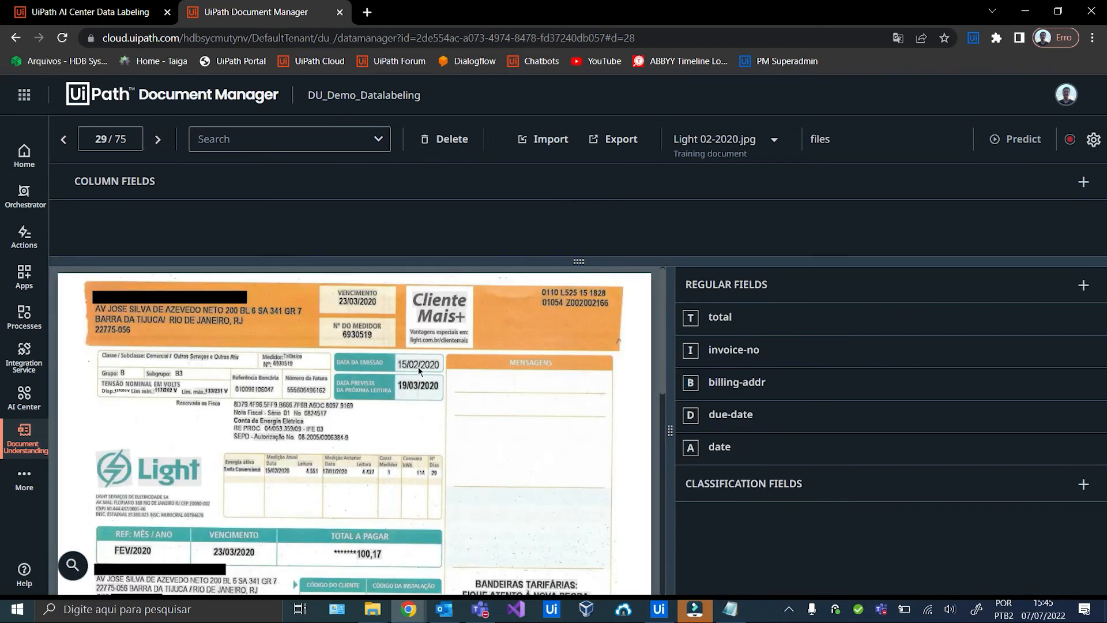
key("a")
left_click(247, 555)
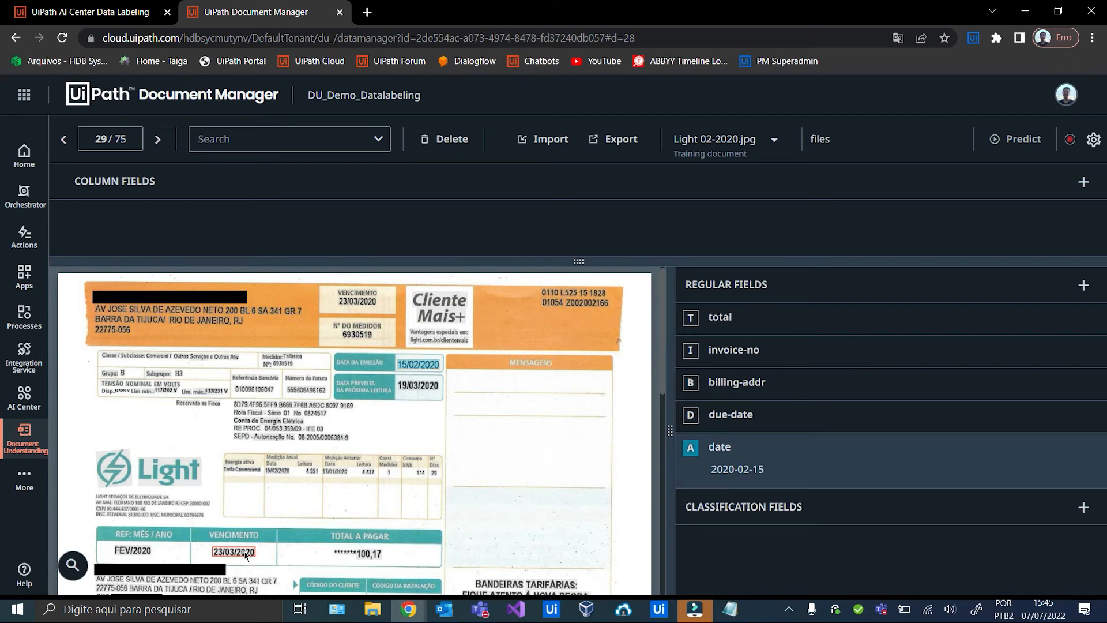
left_click(377, 554)
key("t")
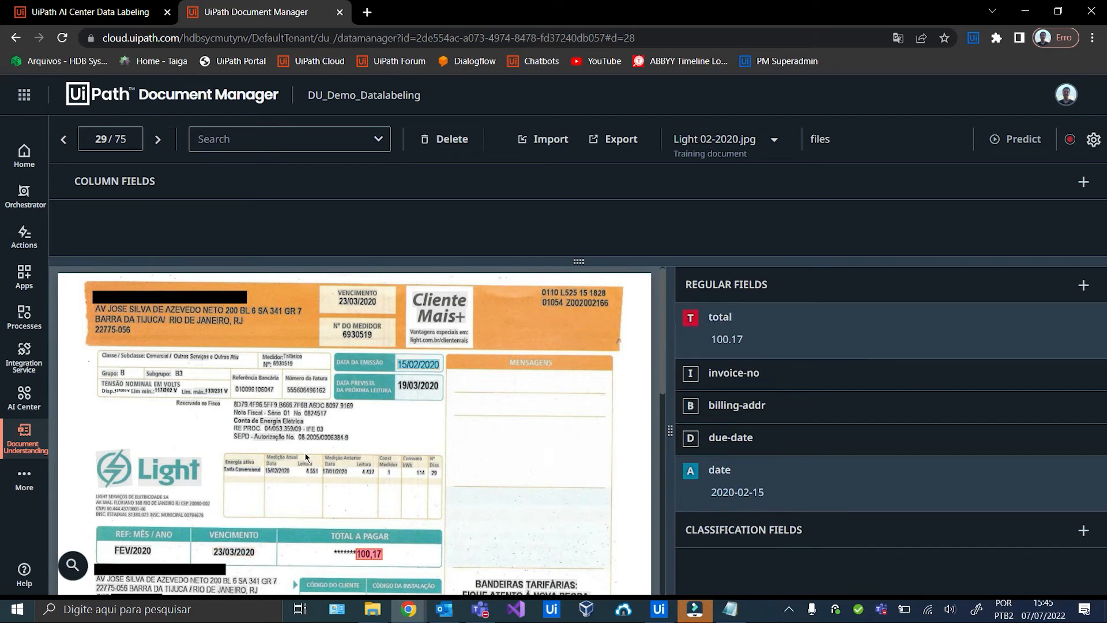
left_click_drag(92, 306, 309, 316)
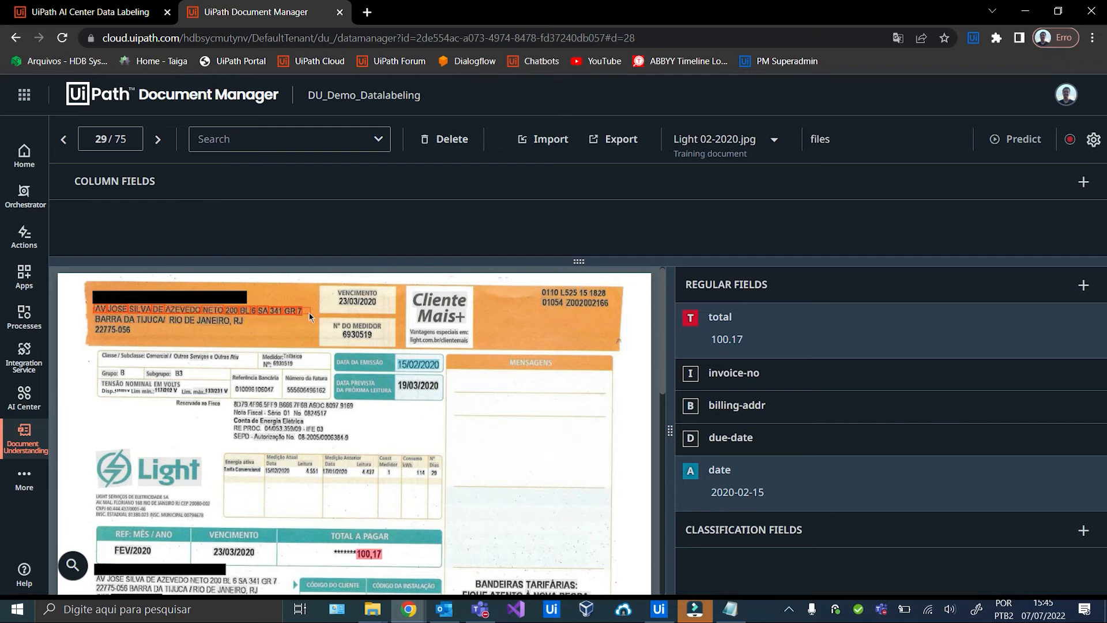
key("i")
key("b")
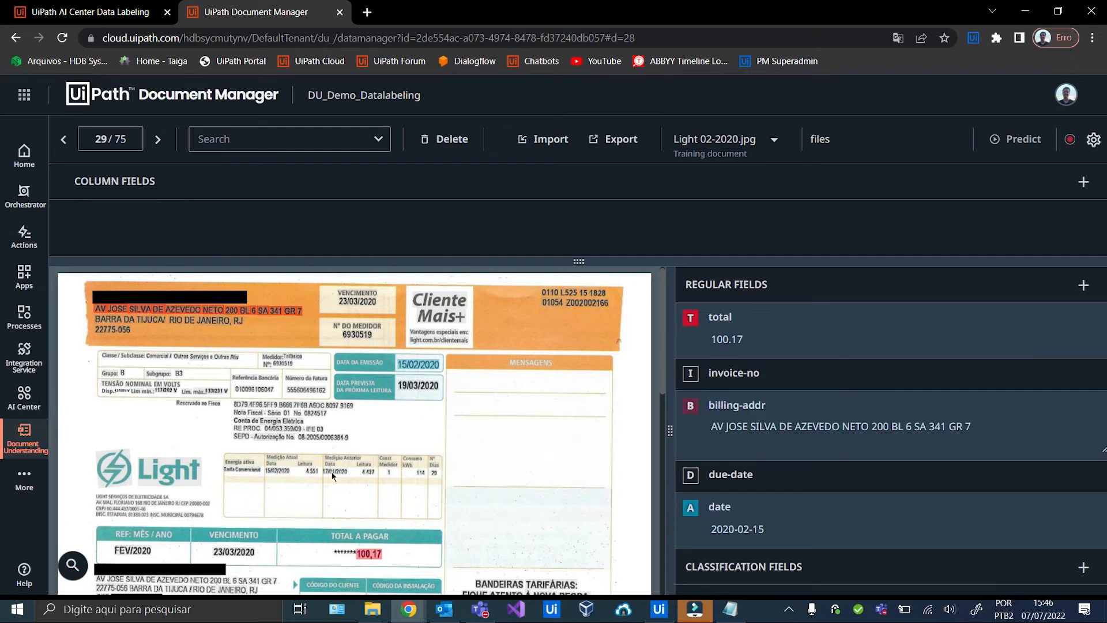
left_click(306, 390)
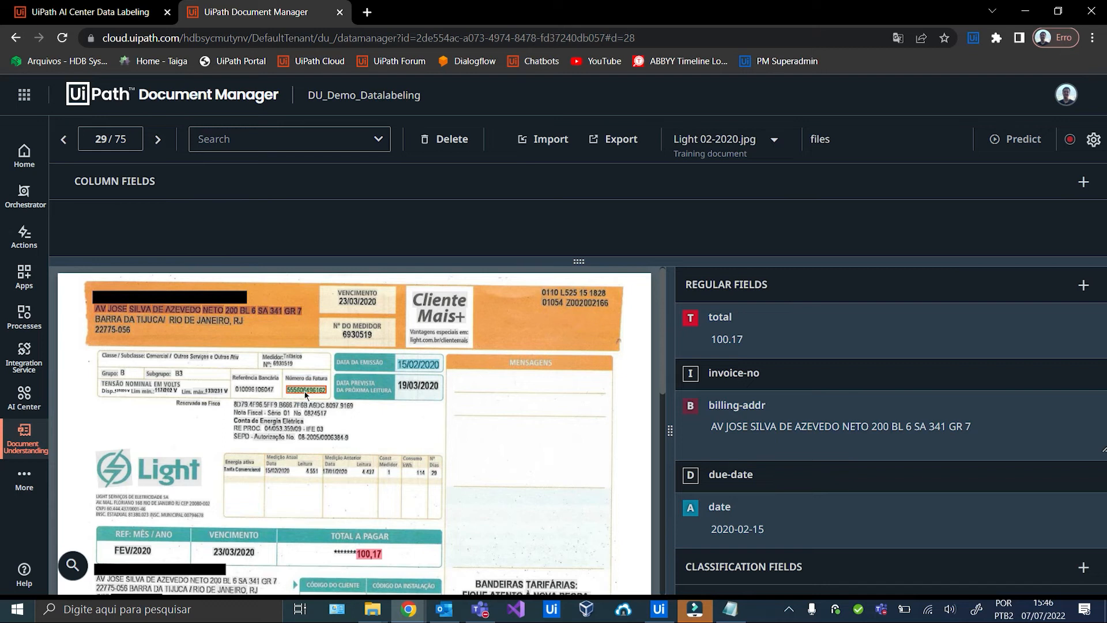
key("i")
key("d")
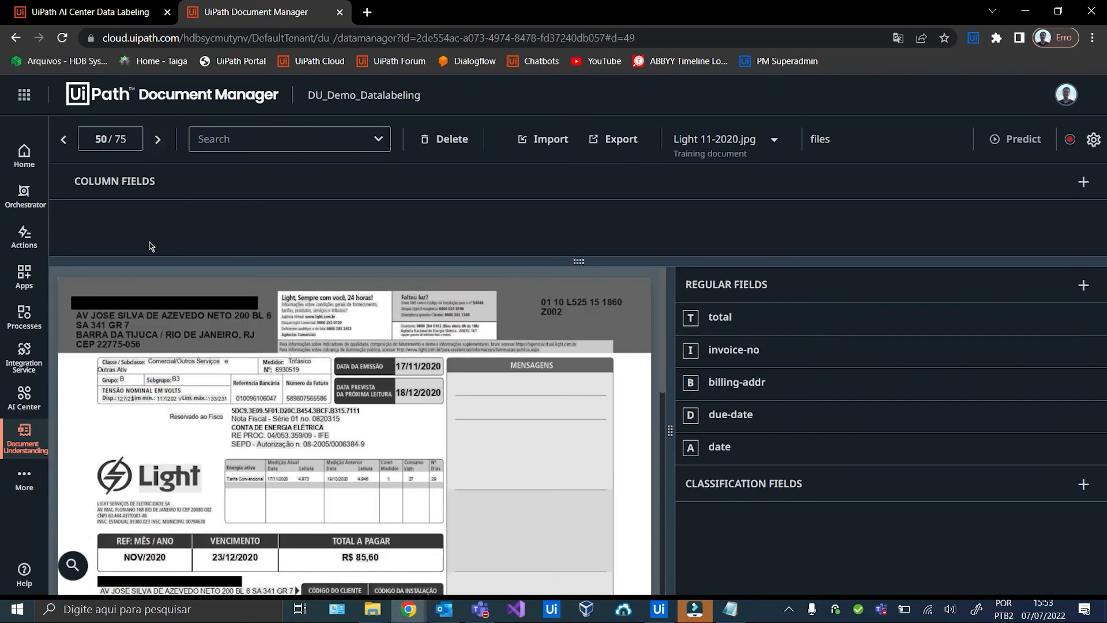
Label Light 11-2020: billing address, invoice number, date 17/11/2020, total 85,60, due date 23/12/2020.
left_click_drag(73, 314, 274, 331)
key("b")
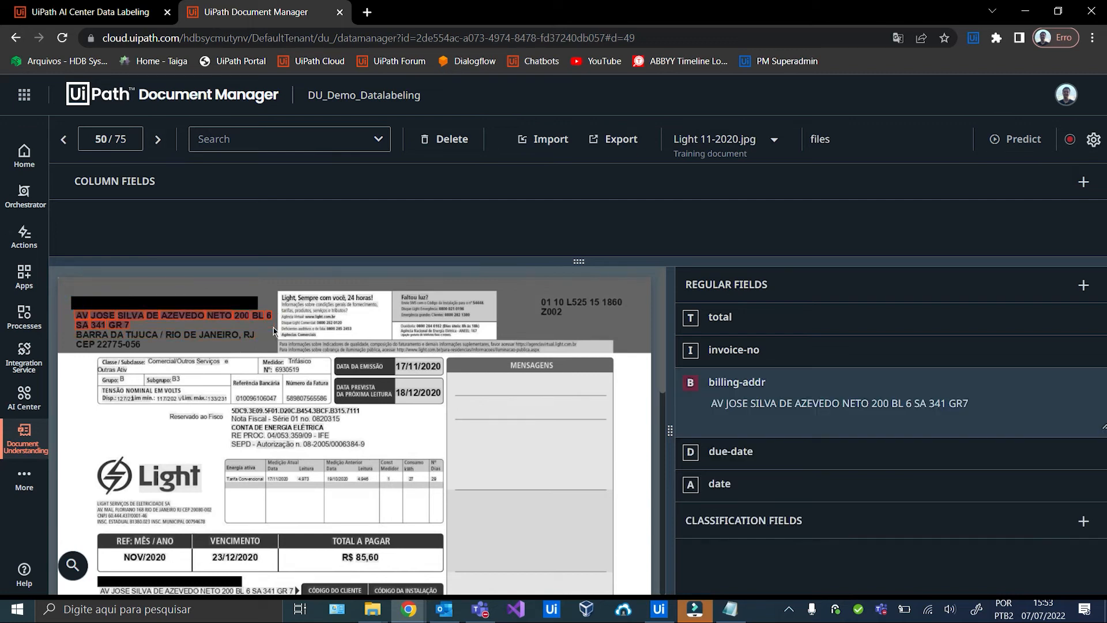
left_click(316, 398)
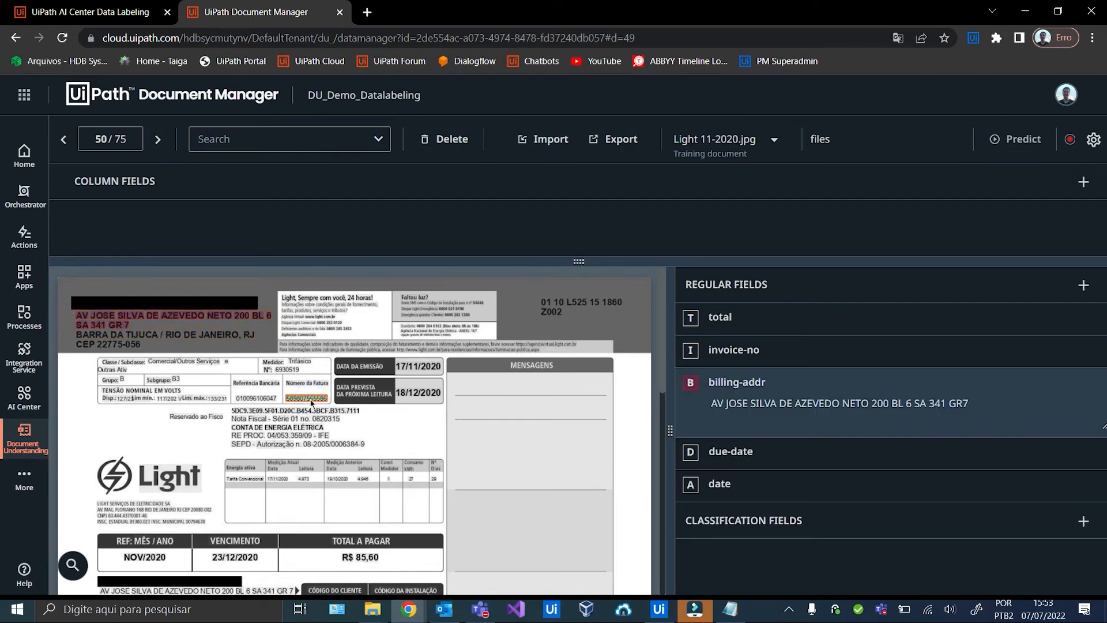
key("i")
left_click(425, 370)
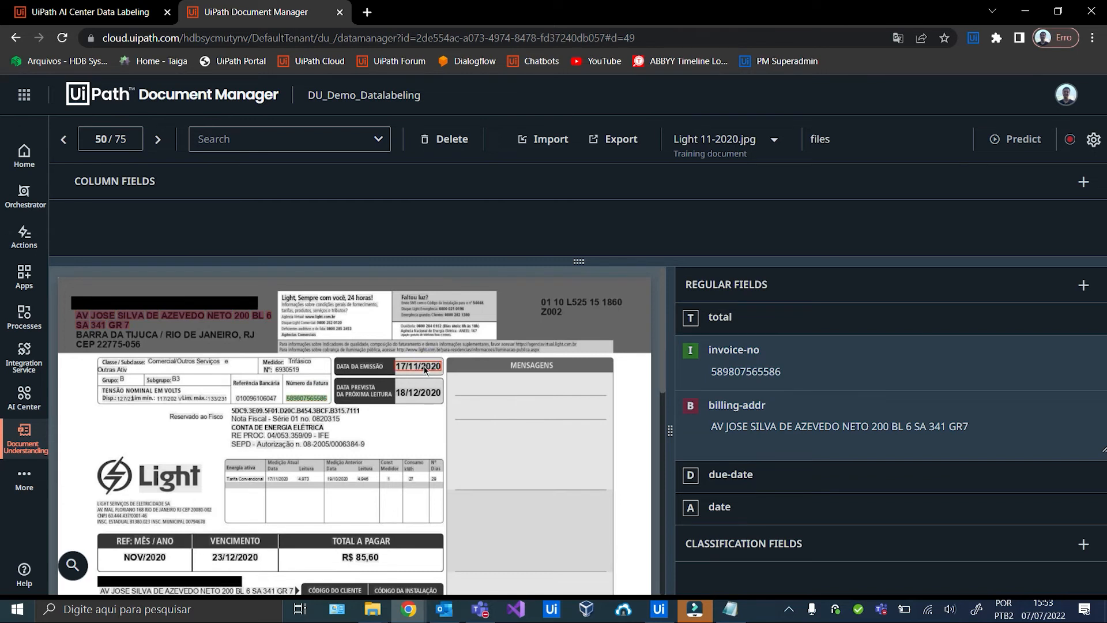
key("a")
scroll(392, 427, "down", 1)
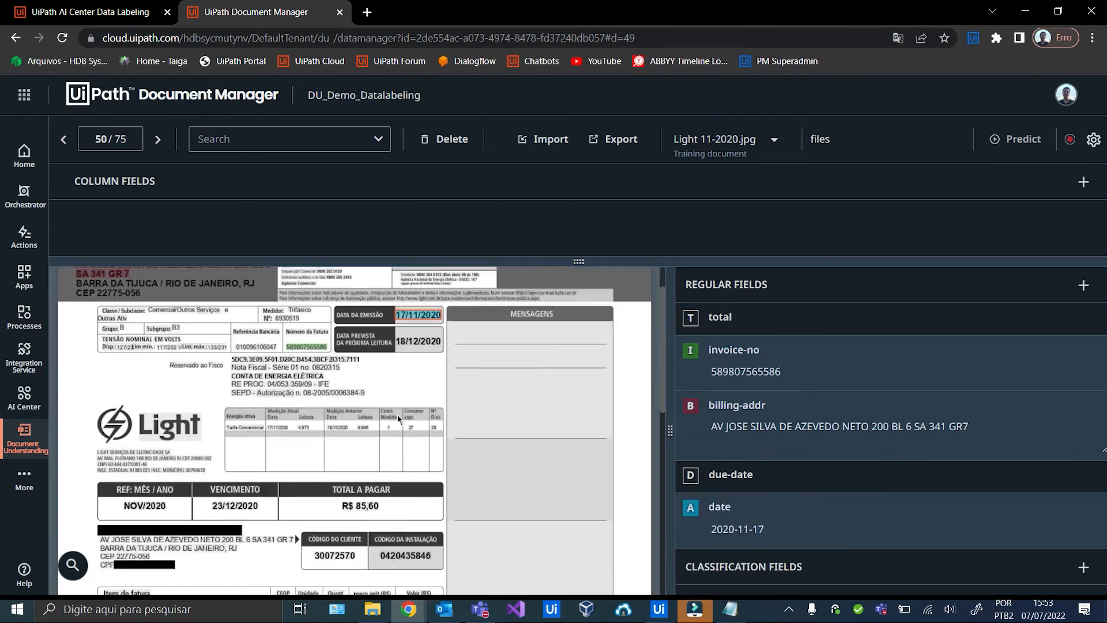
left_click(366, 486)
key("t")
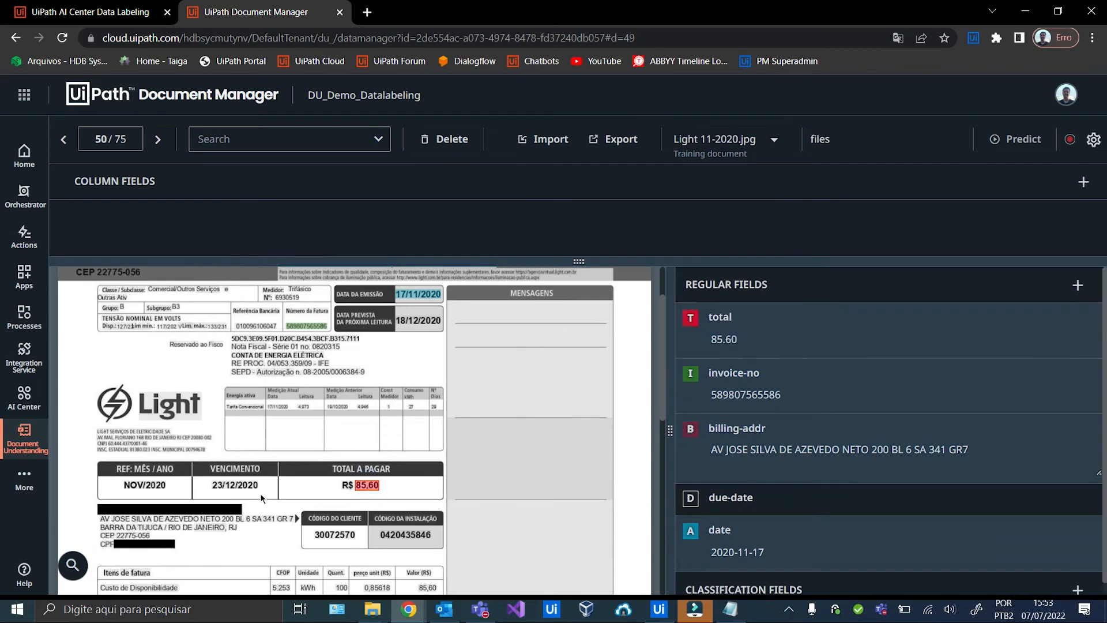
left_click(243, 490)
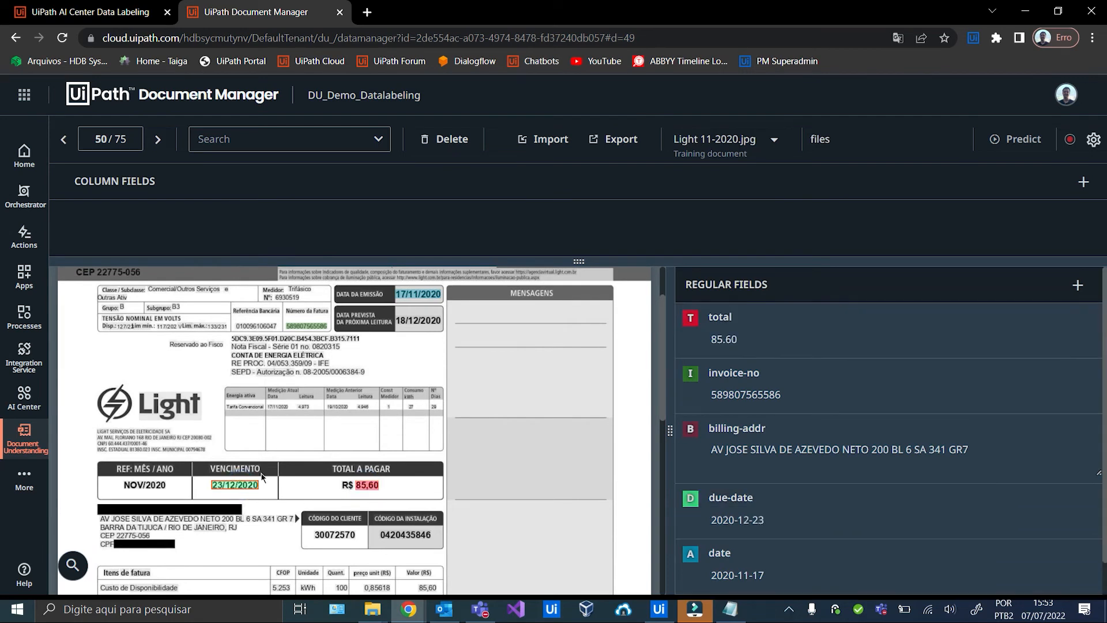
left_click(158, 144)
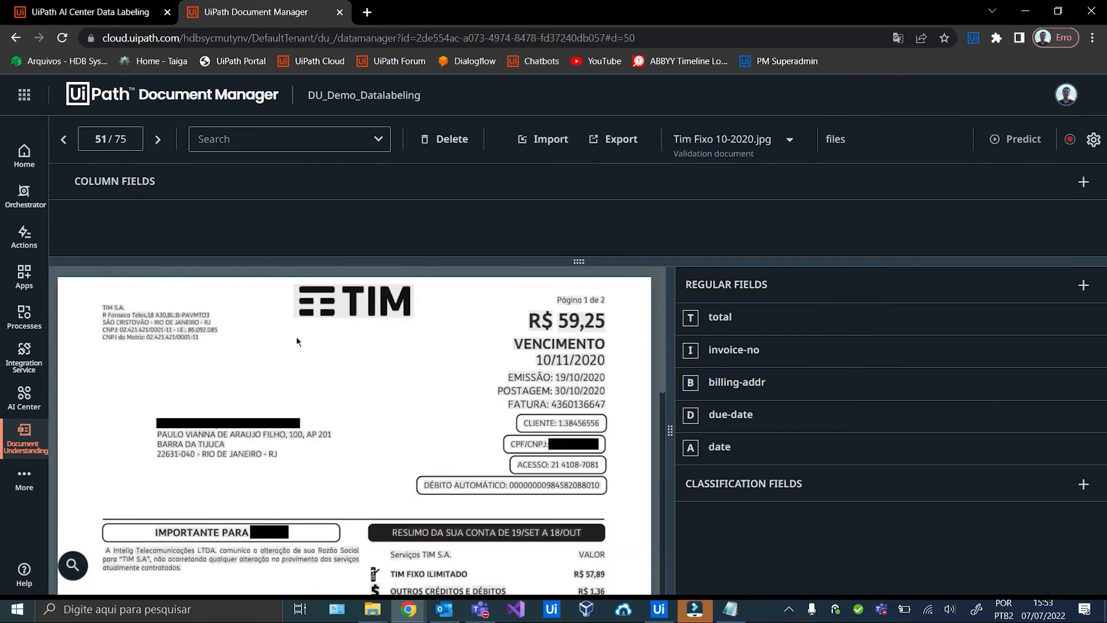
On the first TIM bill, label total 59,25, due-date 10/11/2020, date 19/10/2020, invoice-no and billing-addr.
left_click(585, 323)
key("t")
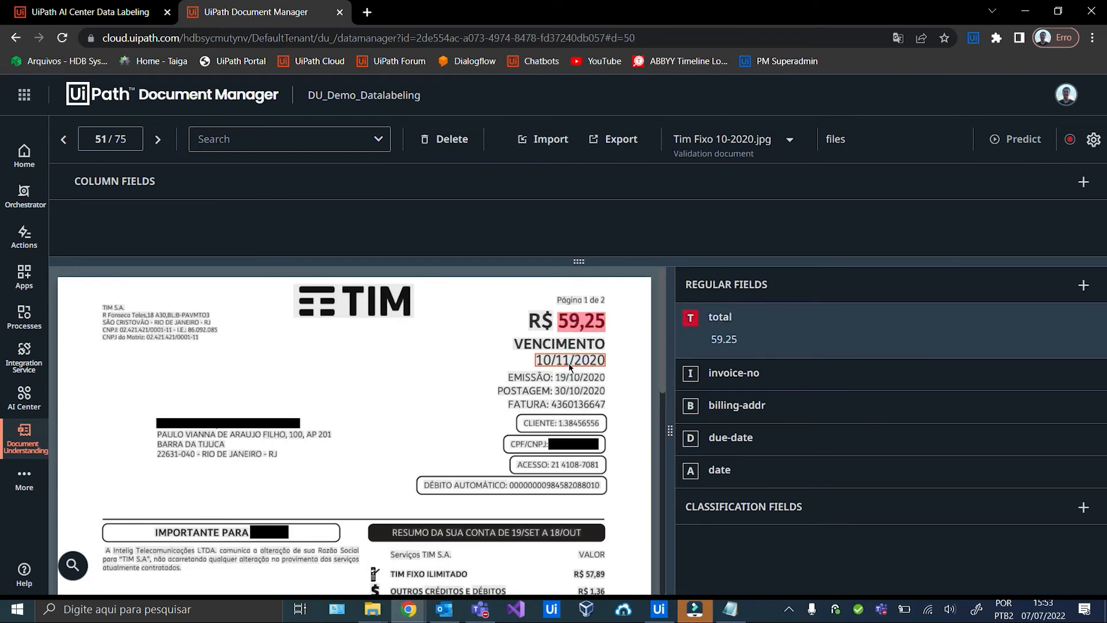
left_click(568, 363)
key("d")
left_click(568, 376)
key("a")
left_click(572, 403)
key("i")
left_click_drag(153, 425, 336, 447)
key("b")
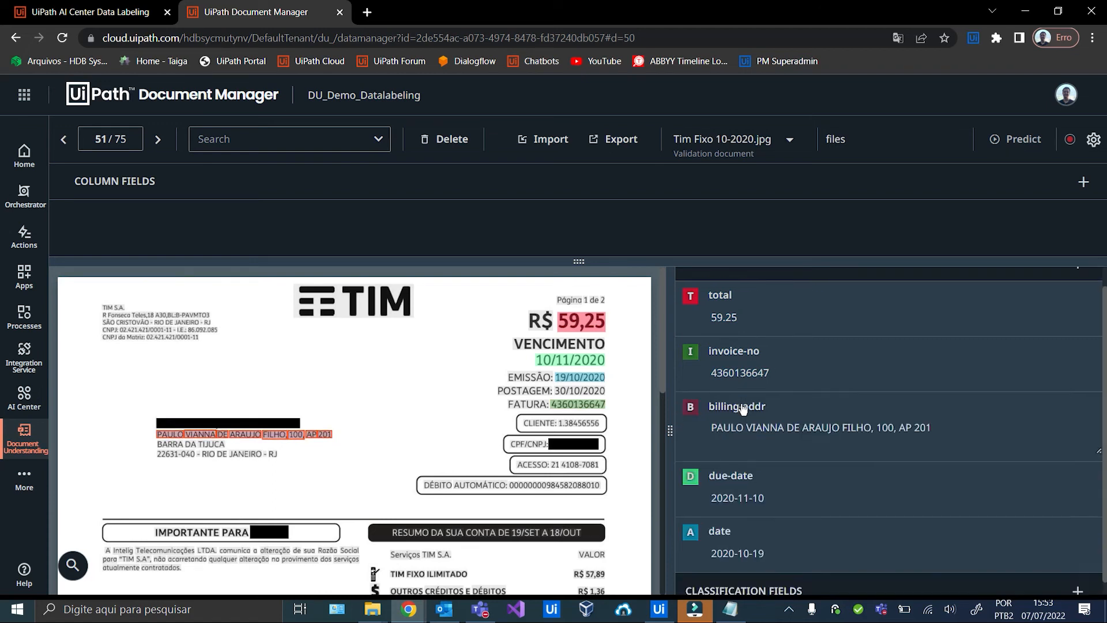
On Tim Fixo 11-2018, label total 55,16, due-date 10/12/2018, date 19/11/2018, invoice-no and billing-addr.
left_click(158, 142)
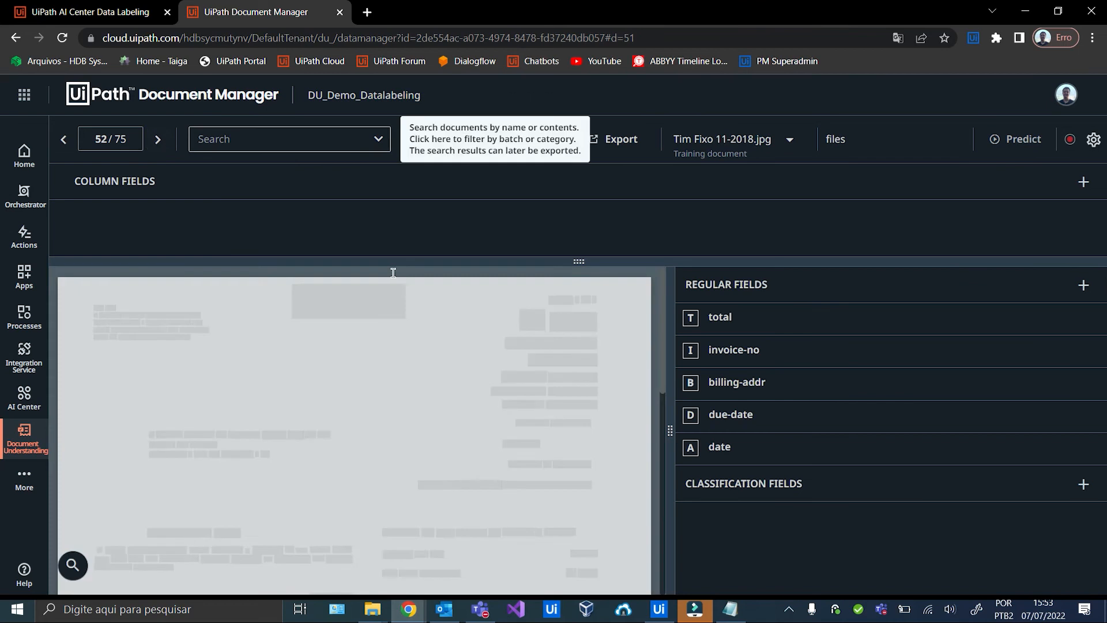
left_click(573, 320)
key("t")
left_click(562, 360)
key("d")
left_click(567, 378)
key("a")
left_click(568, 404)
key("i")
left_click_drag(148, 426, 331, 437)
key("b")
left_click(158, 139)
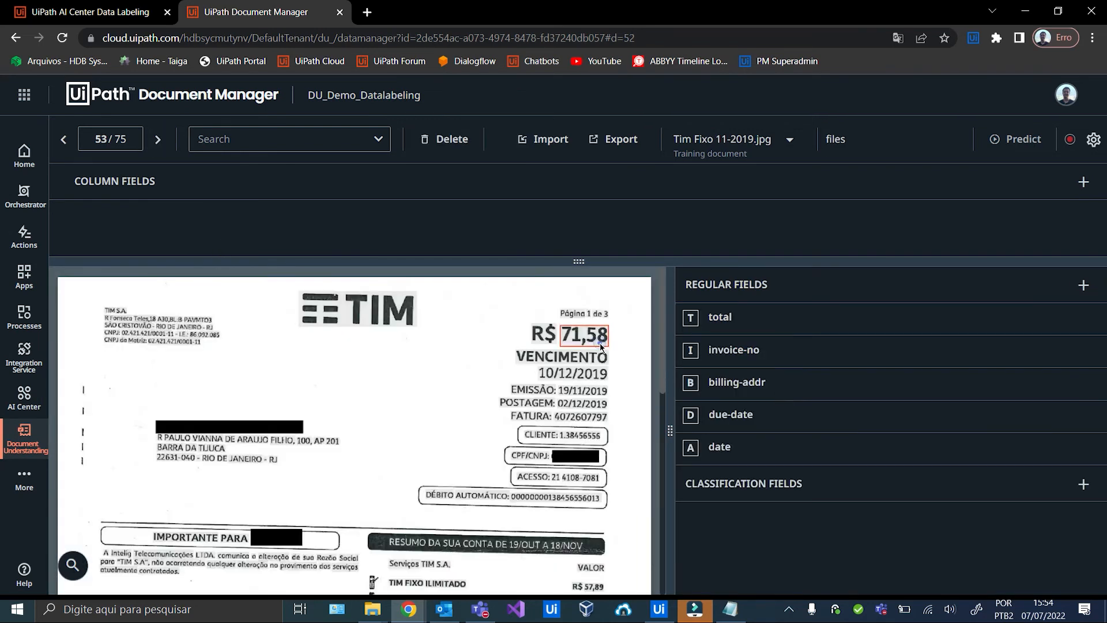
left_click(601, 346)
key("t")
left_click(580, 372)
key("d")
left_click(577, 391)
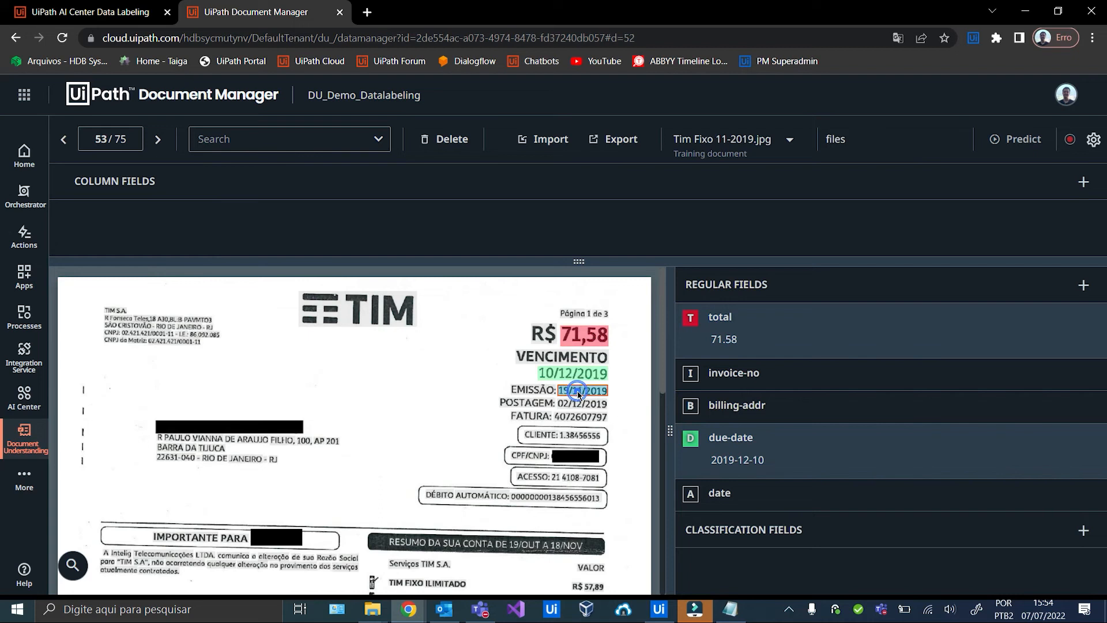
key("a")
left_click(581, 417)
key("i")
left_click_drag(146, 427, 184, 448)
key("b")
left_click(159, 140)
left_click(581, 321)
key("t")
left_click(570, 359)
key("d")
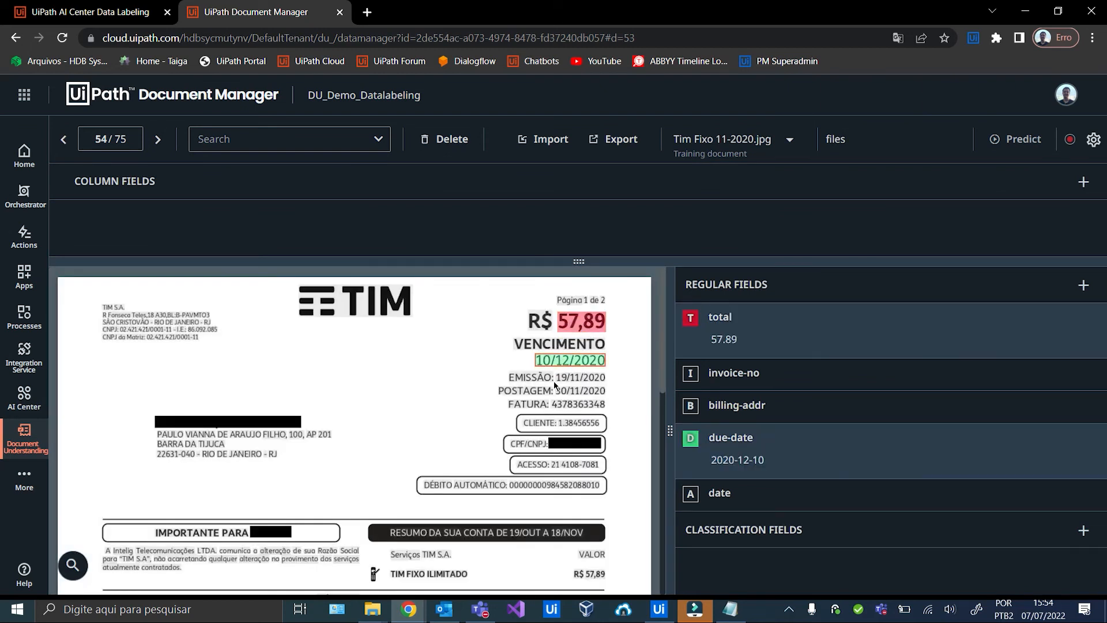
left_click(576, 377)
key("a")
left_click(577, 404)
key("i")
left_click_drag(150, 428, 325, 440)
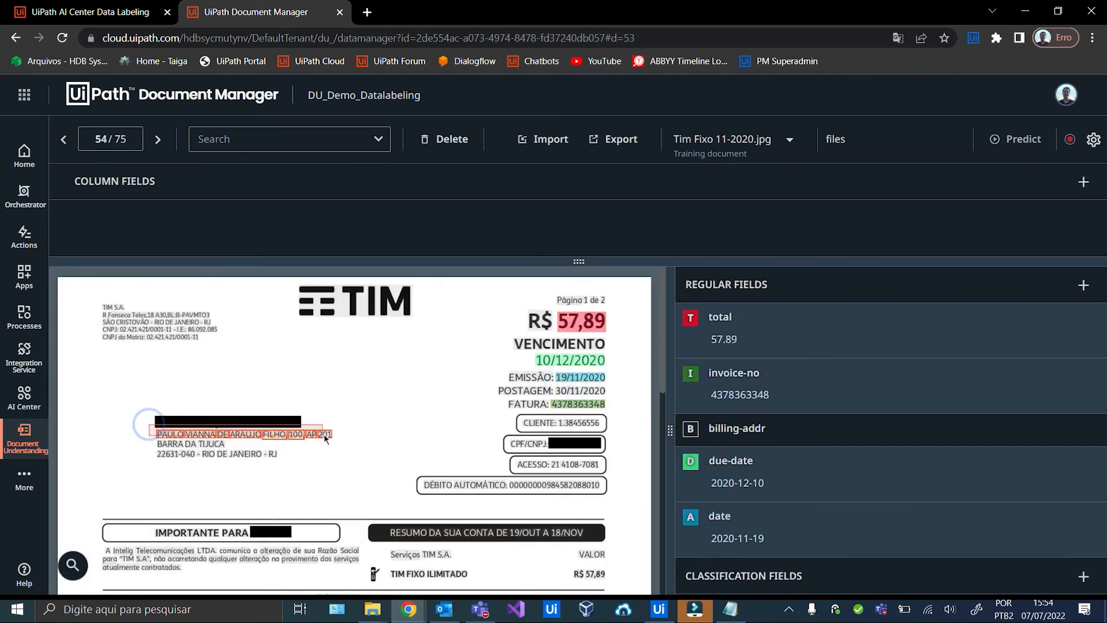
key("b")
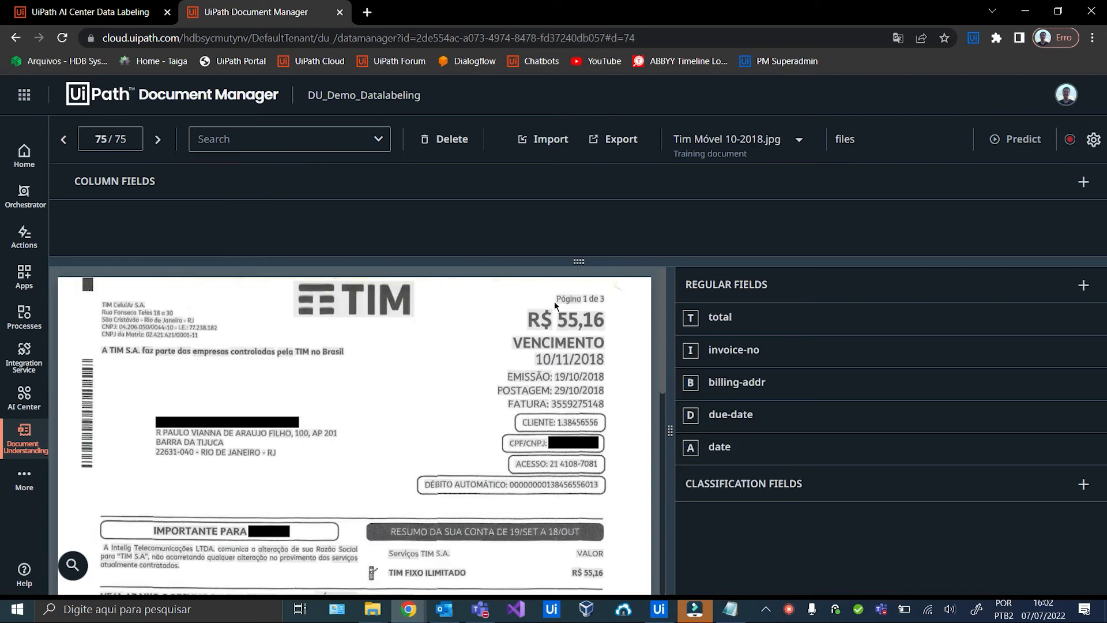
left_click(582, 321)
key("t")
left_click(586, 359)
key("d")
left_click(578, 376)
key("a")
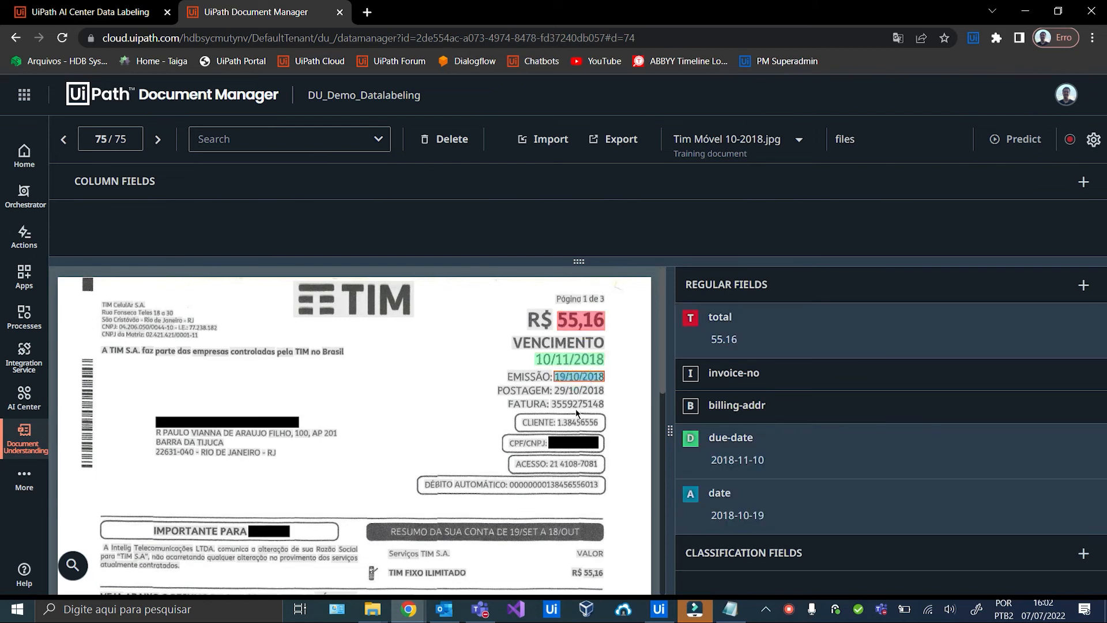
key("i")
left_click_drag(156, 424, 339, 438)
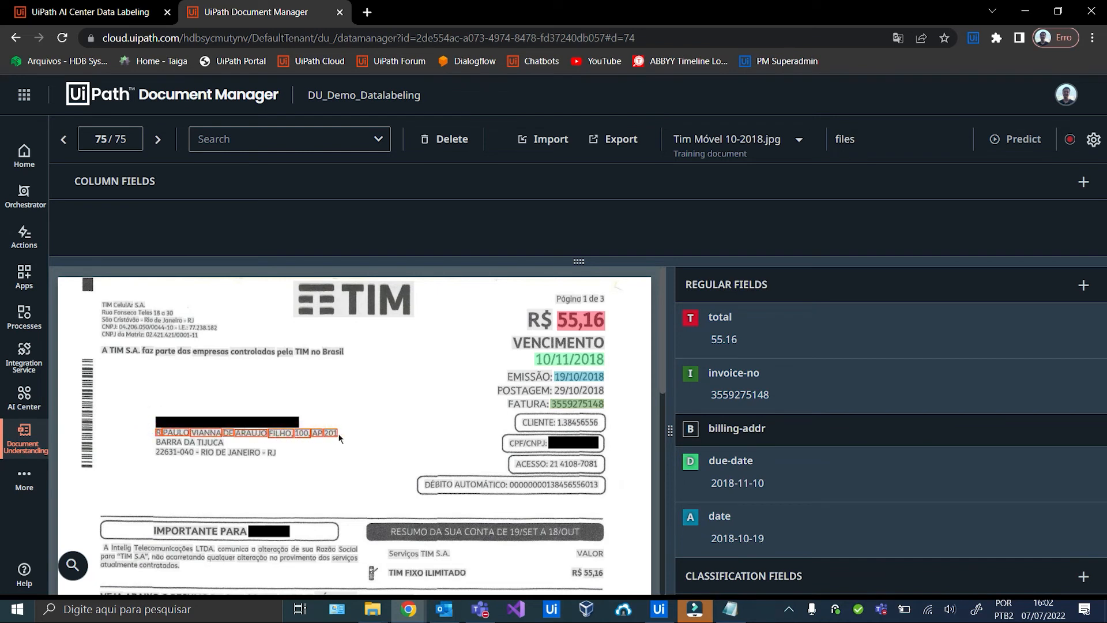
key("b")
scroll(710, 416, "down", 1)
scroll(738, 404, "up", 1)
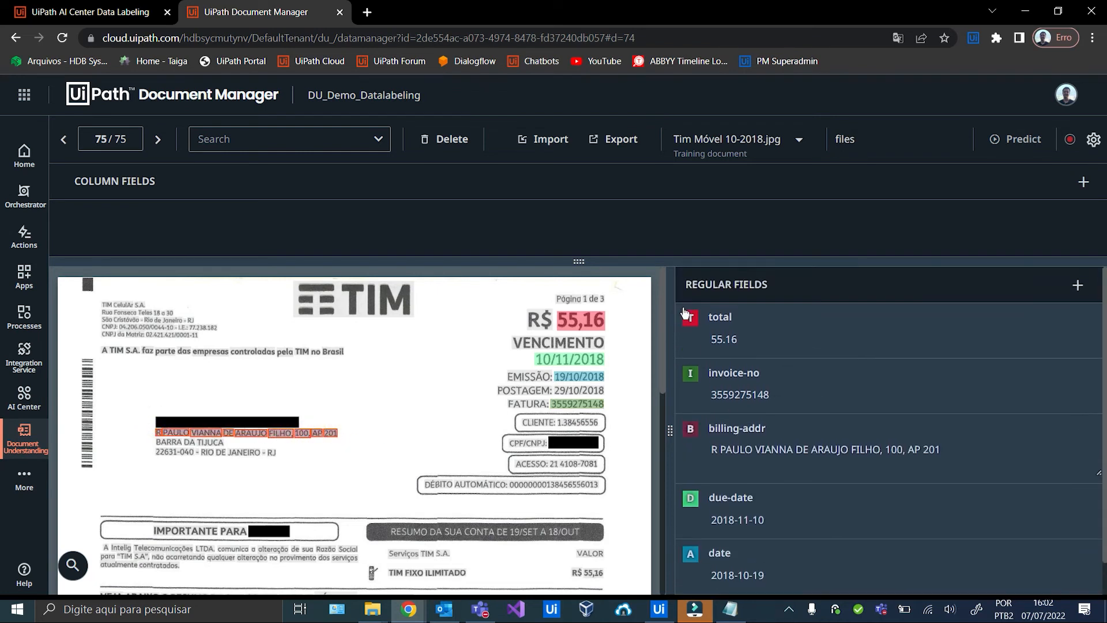
Name the labelled-data export DU_Demo_All_Invoices and submit it.
left_click(622, 143)
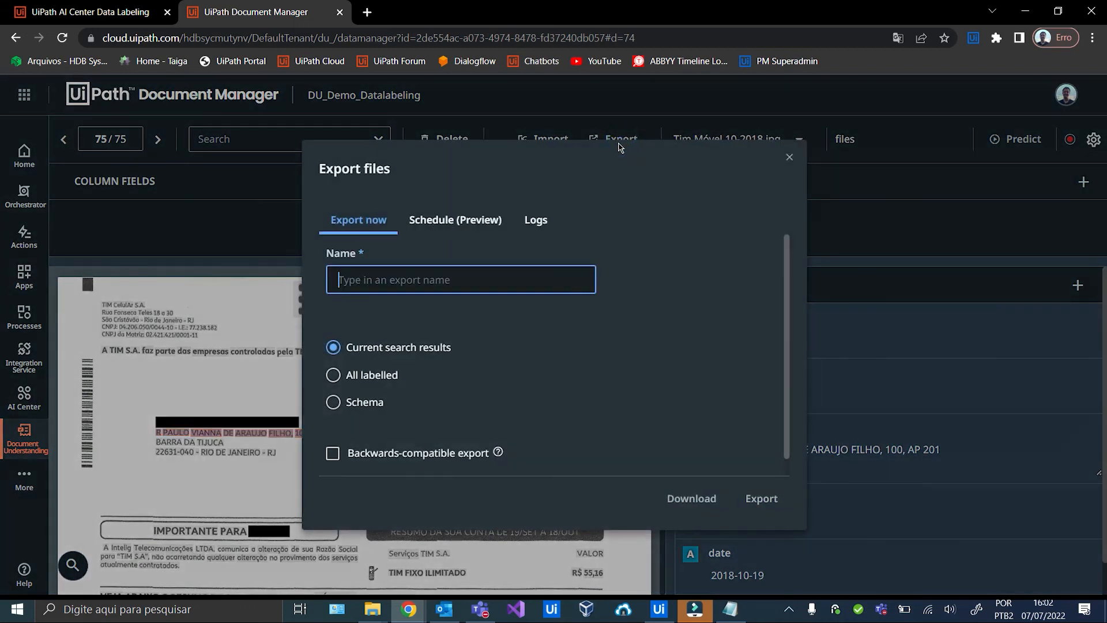
left_click(525, 283)
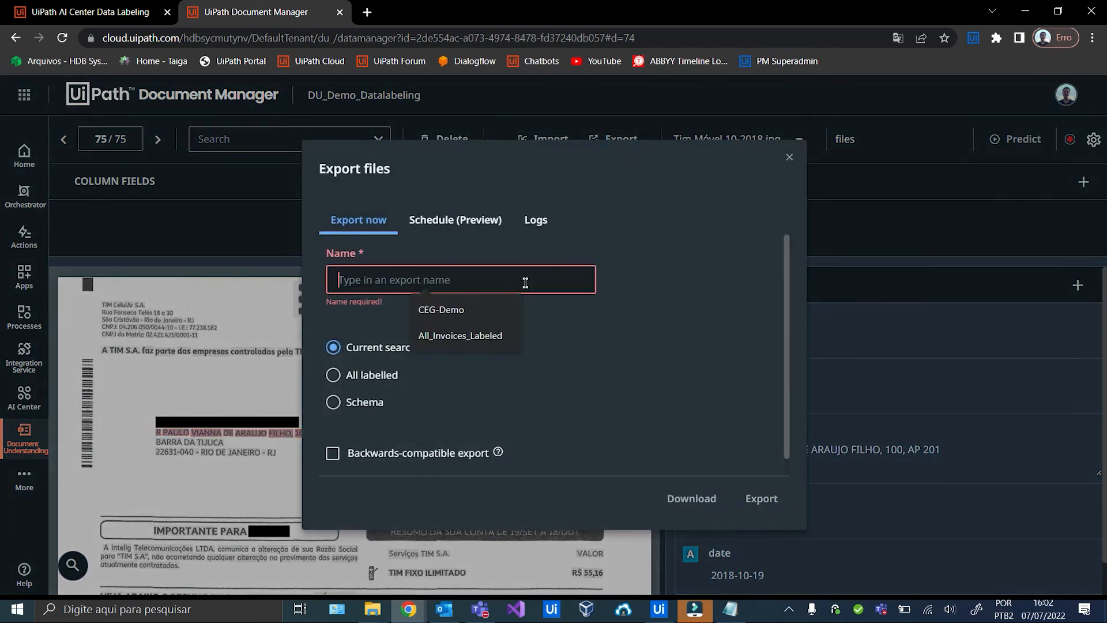
type("DU_Demo_All")
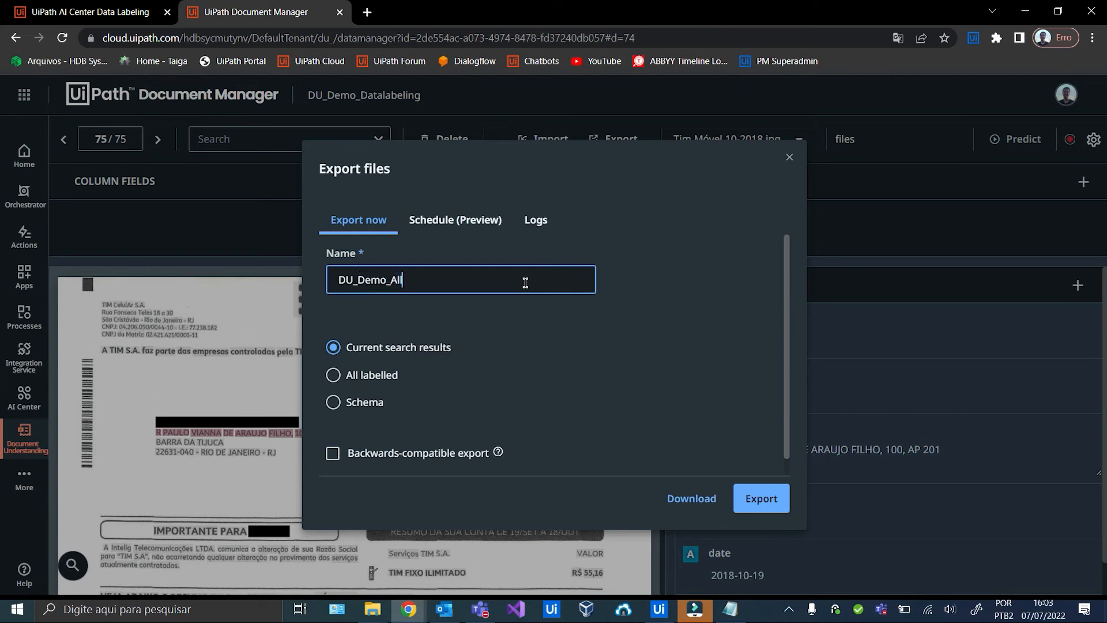
type("_Invoices_Data")
key("BackSpace")
key("BackSpace")
key("BackSpace")
key("BackSpace")
key("BackSpace")
left_click(757, 503)
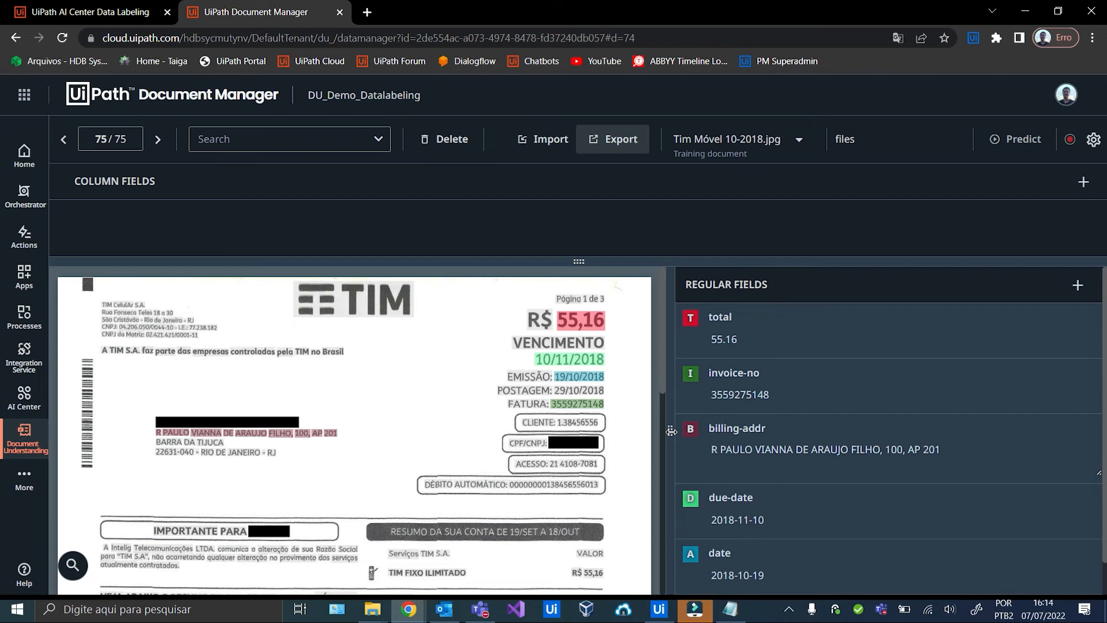
Set up a new Train run pipeline for DU_Demo_Custom_Package, major version 22.5.0, minor version 1.
left_click(340, 12)
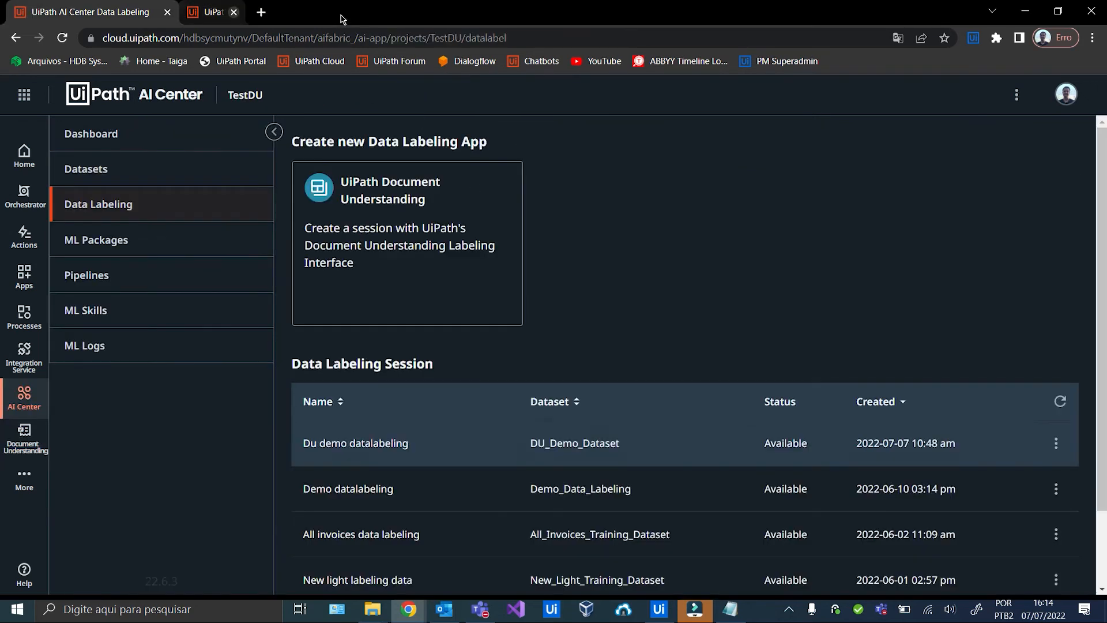
left_click(140, 280)
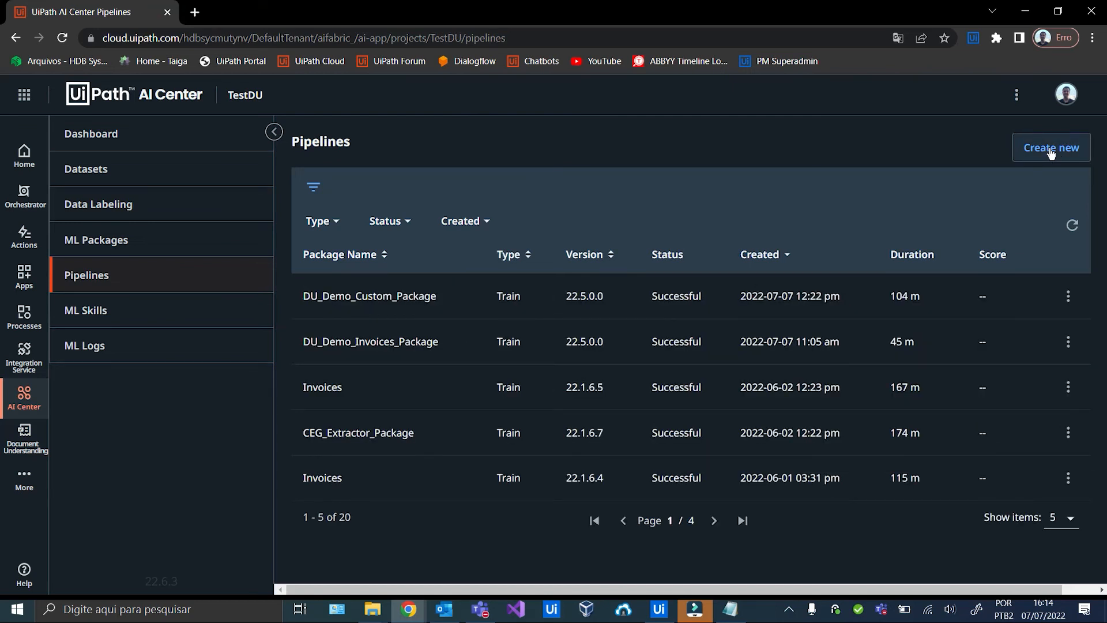
left_click(1051, 151)
left_click(525, 206)
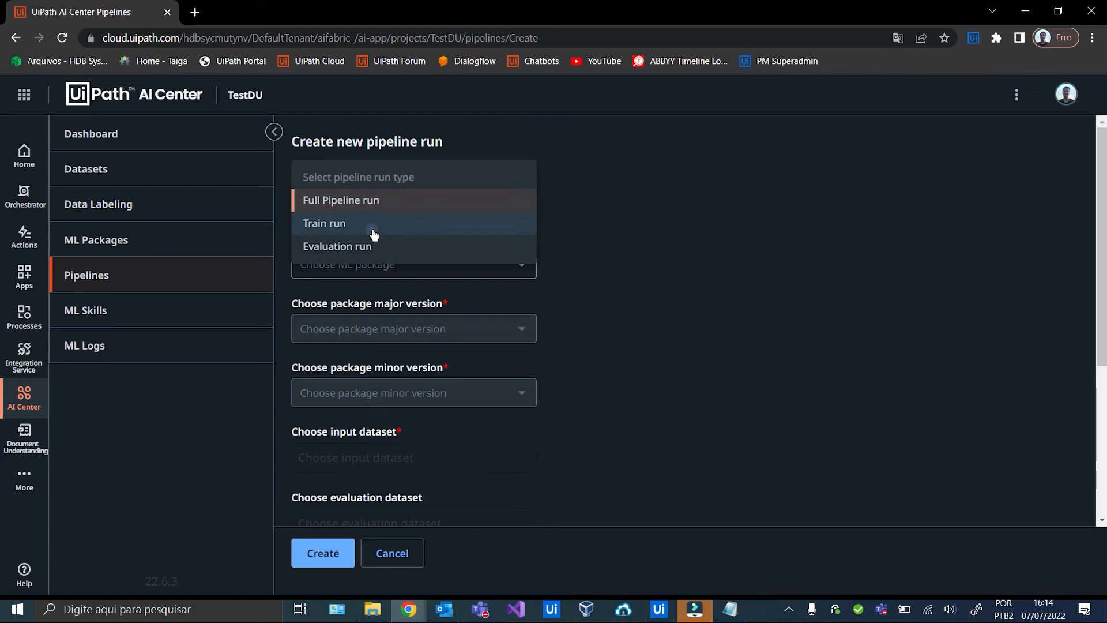
left_click(373, 227)
left_click(519, 266)
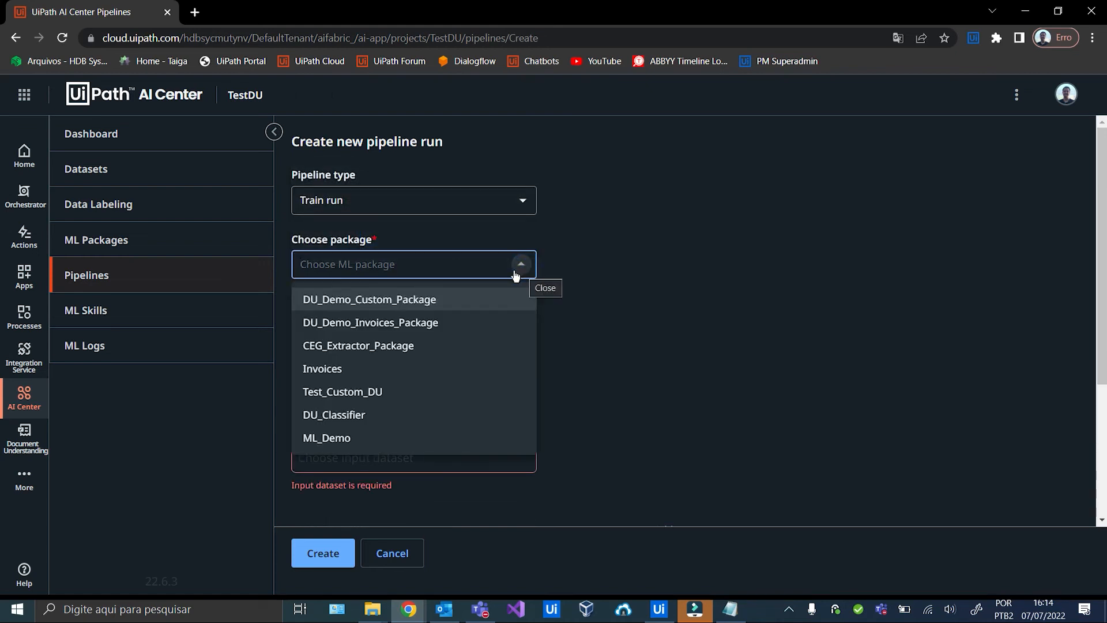
left_click(406, 306)
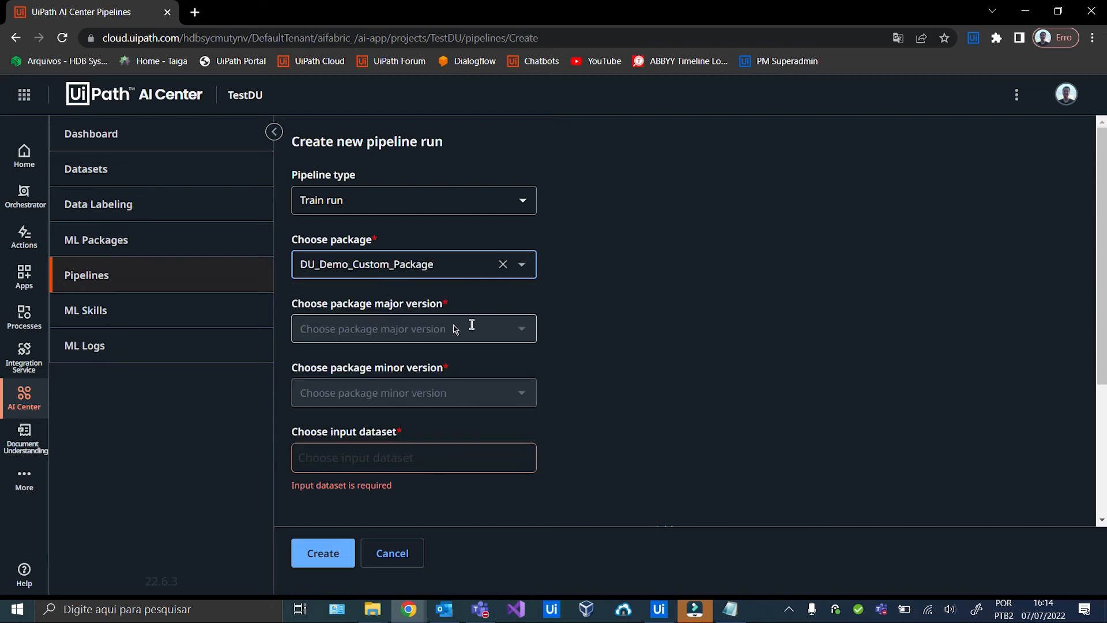
left_click(524, 327)
left_click(456, 364)
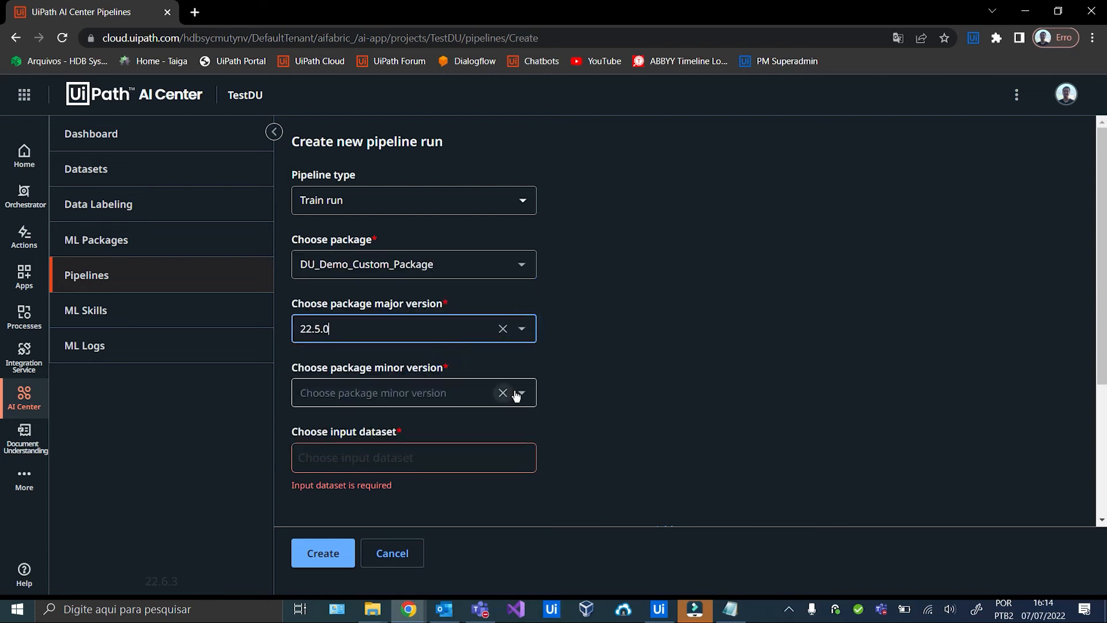
left_click(518, 392)
left_click(395, 427)
Use the DU_Demo_All_Invoices export as input dataset, create the run, and refresh its status.
scroll(415, 346, "down", 3)
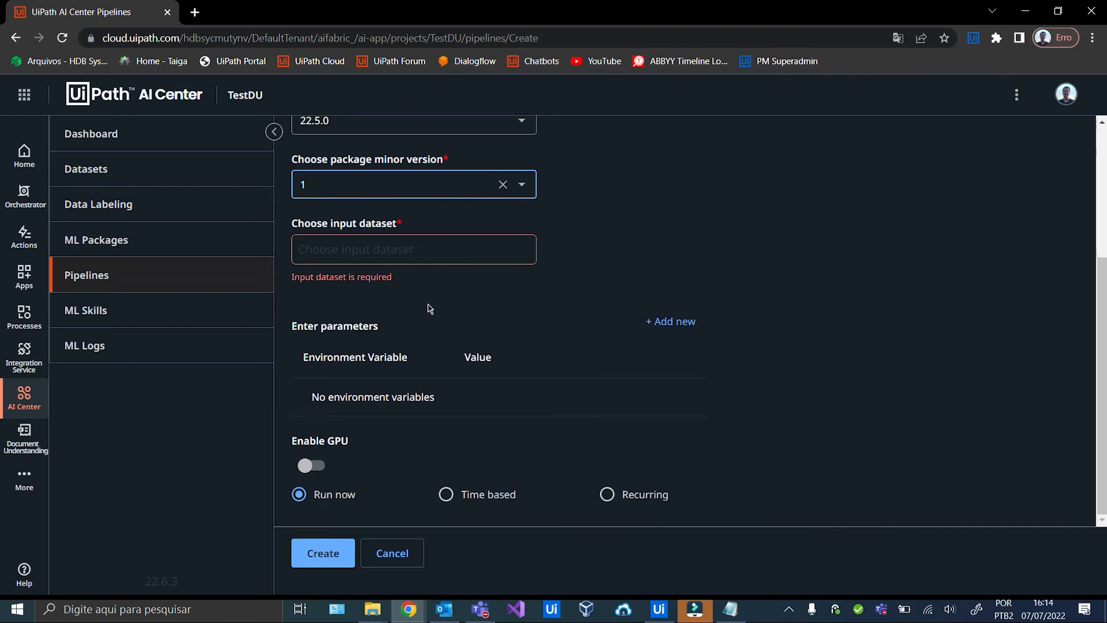
left_click(442, 256)
left_click(392, 256)
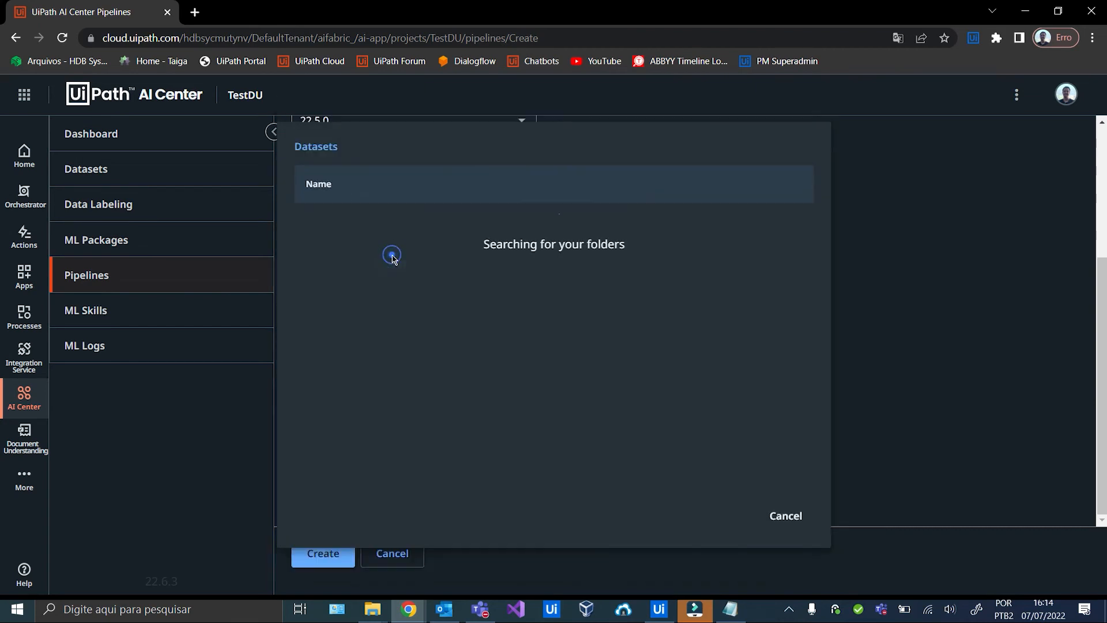
left_click(386, 227)
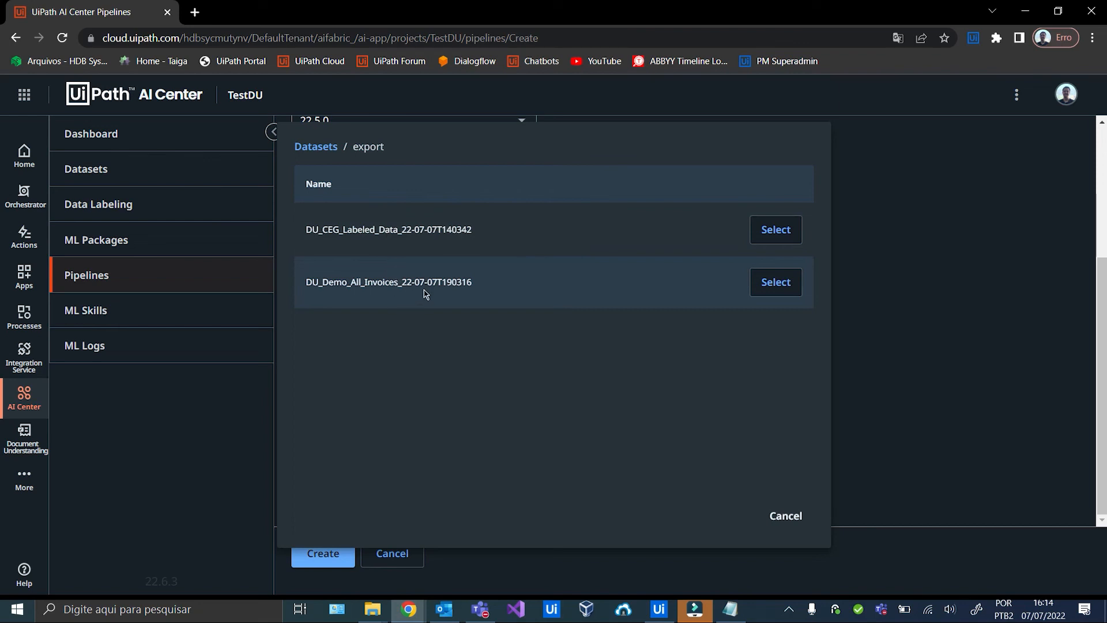
left_click(779, 285)
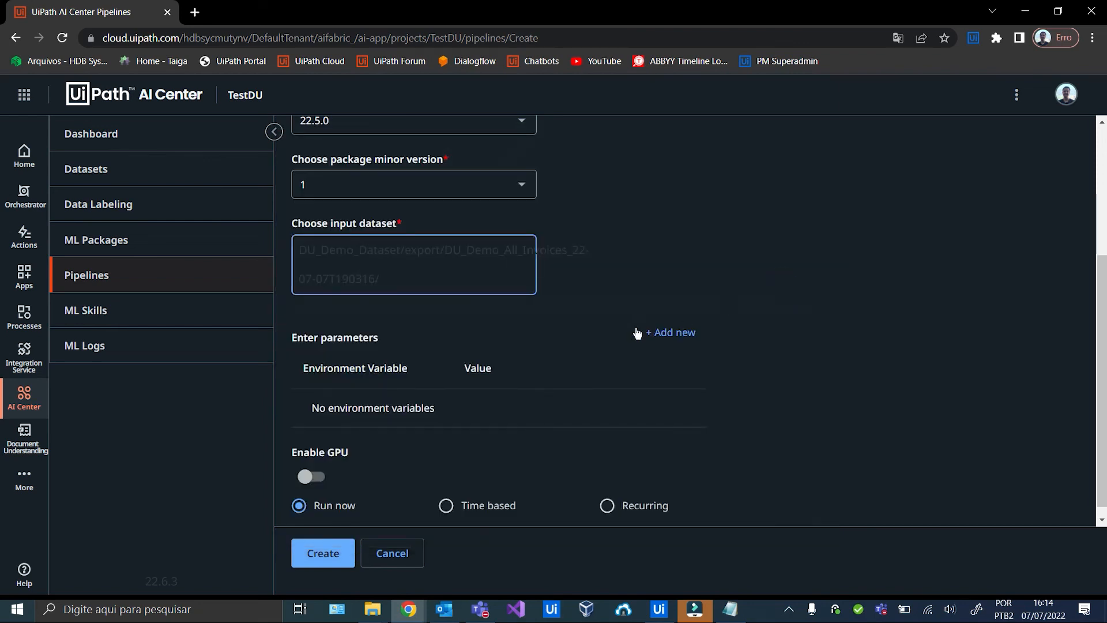
scroll(415, 441, "down", 1)
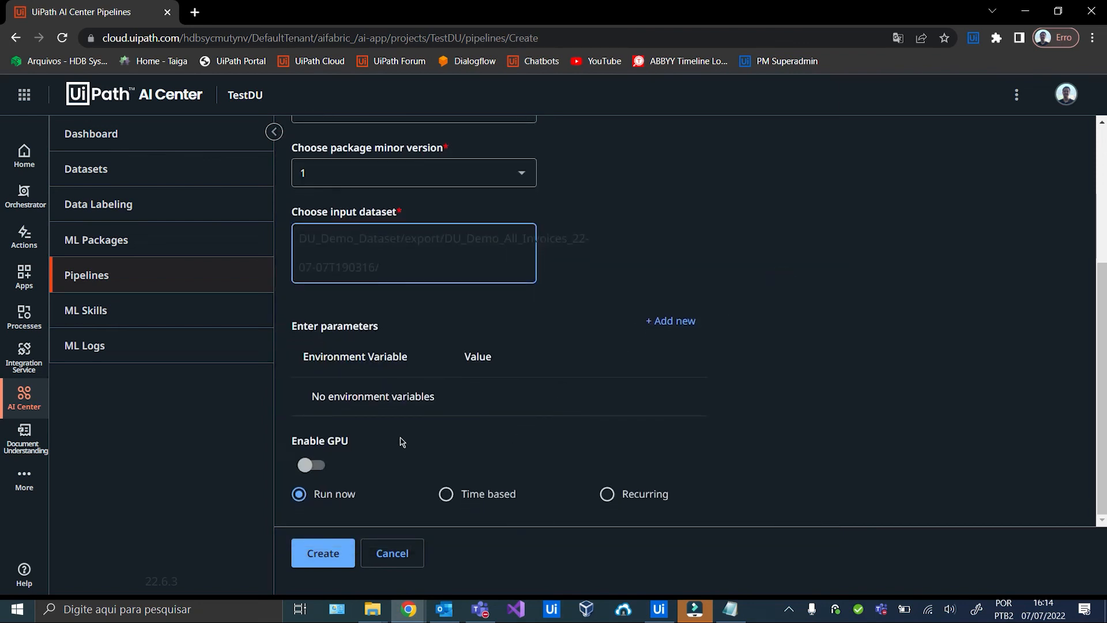
left_click(328, 555)
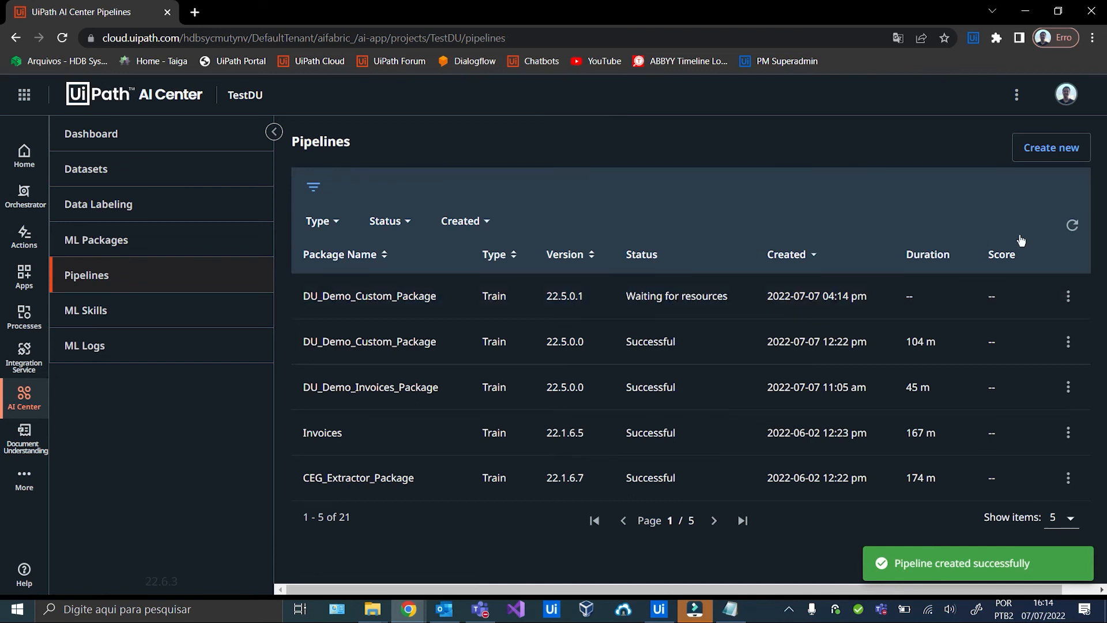
left_click(1072, 226)
left_click(1072, 227)
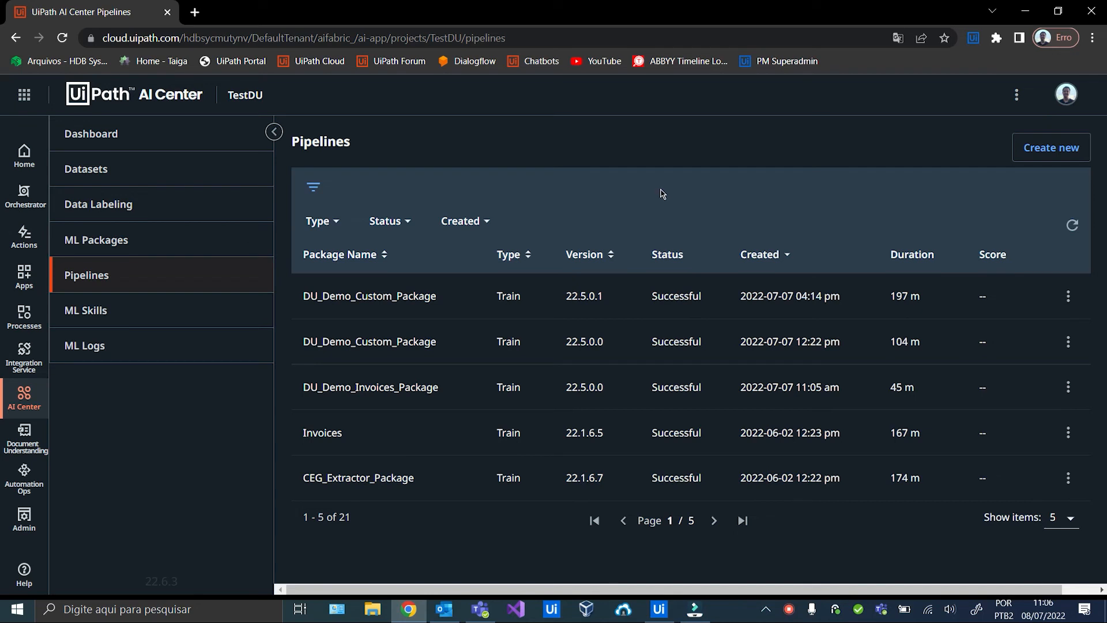
Update DU_Demo_Custom_Skill to package version 22.5.0.2 and refresh until it shows Available.
left_click(219, 312)
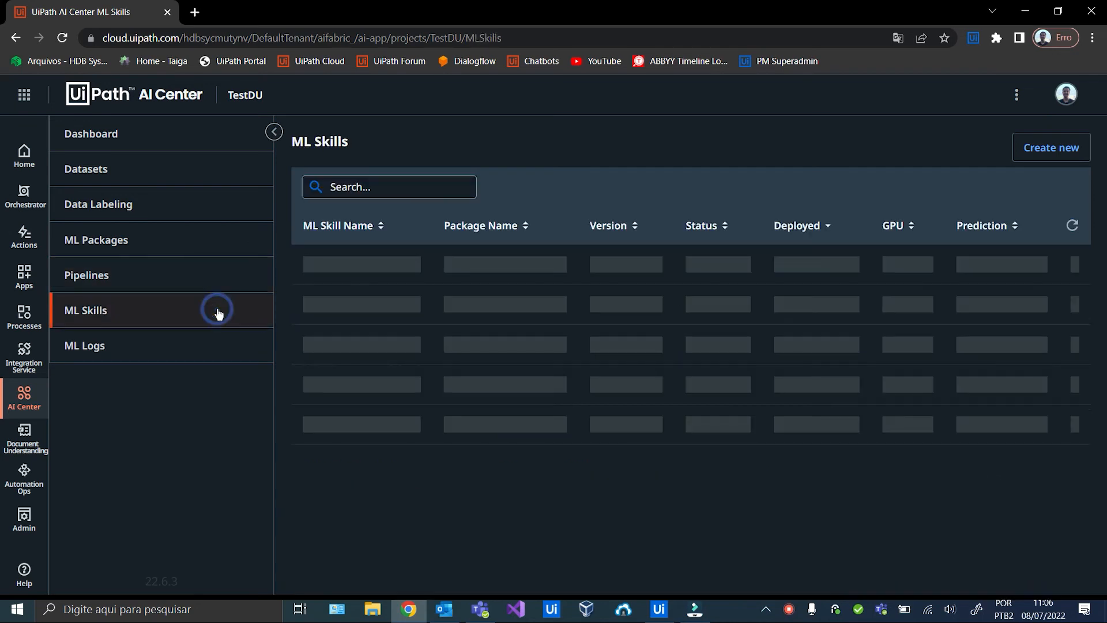
left_click(577, 279)
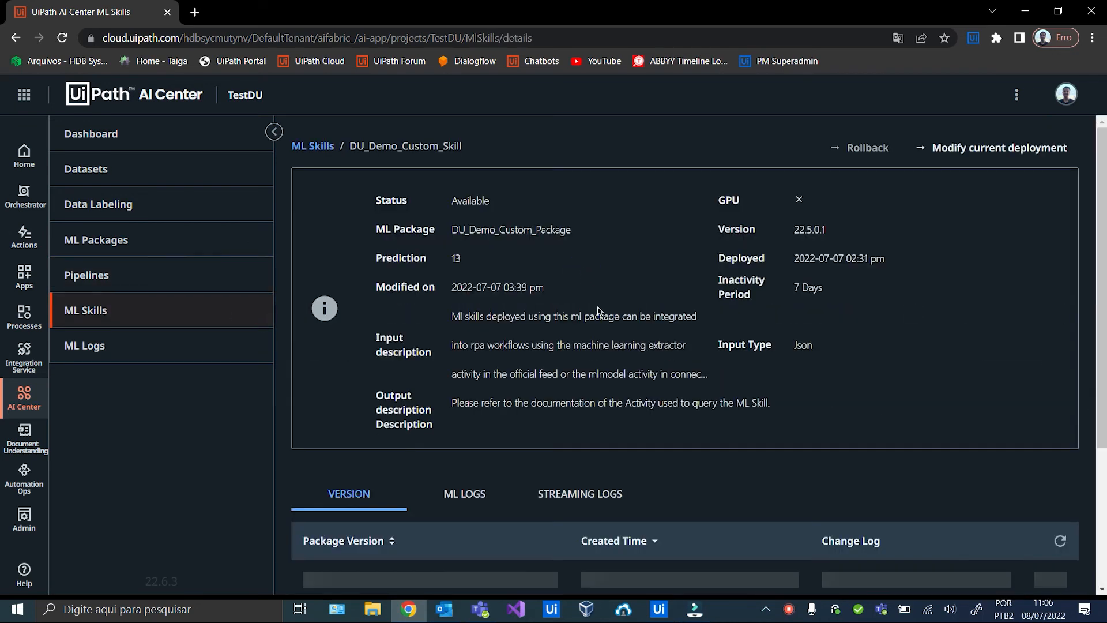
scroll(671, 352, "down", 1)
scroll(672, 352, "down", 1)
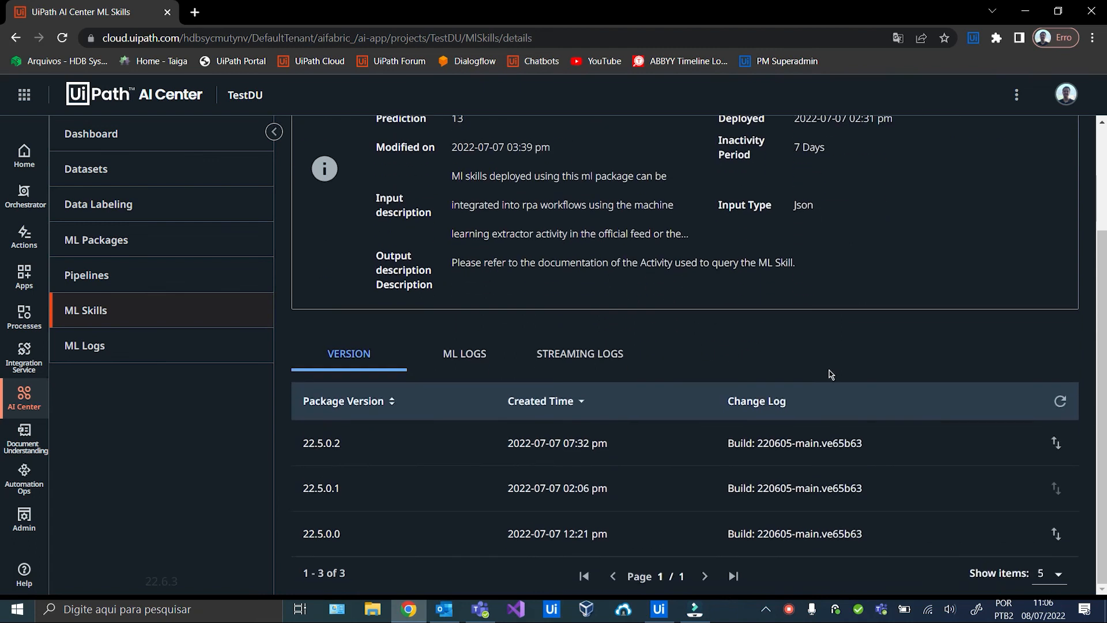
left_click(1059, 451)
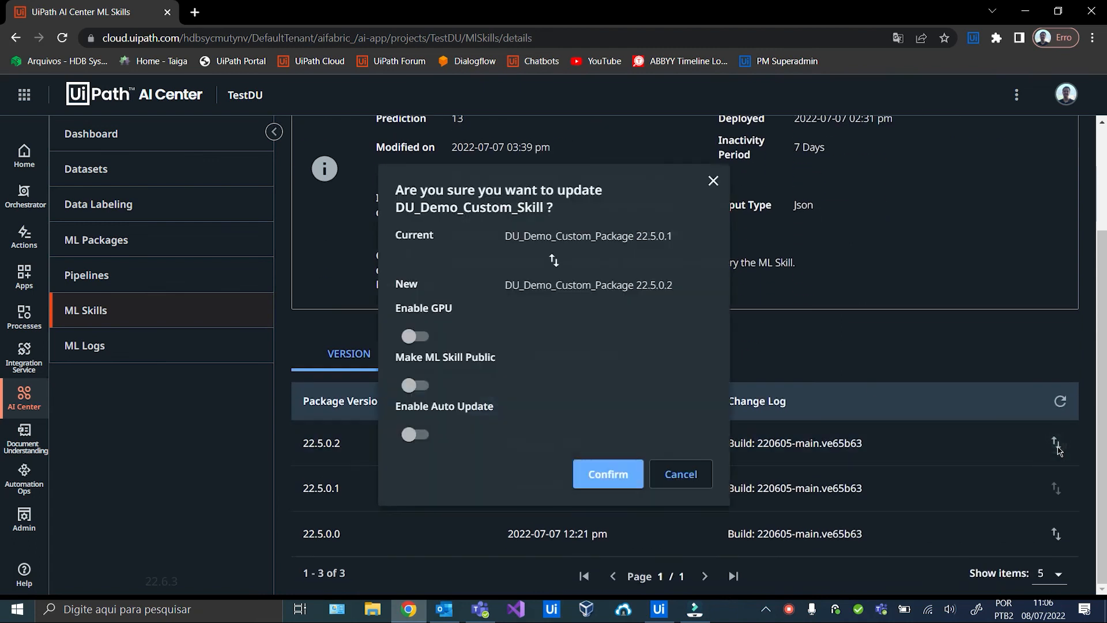
left_click(611, 476)
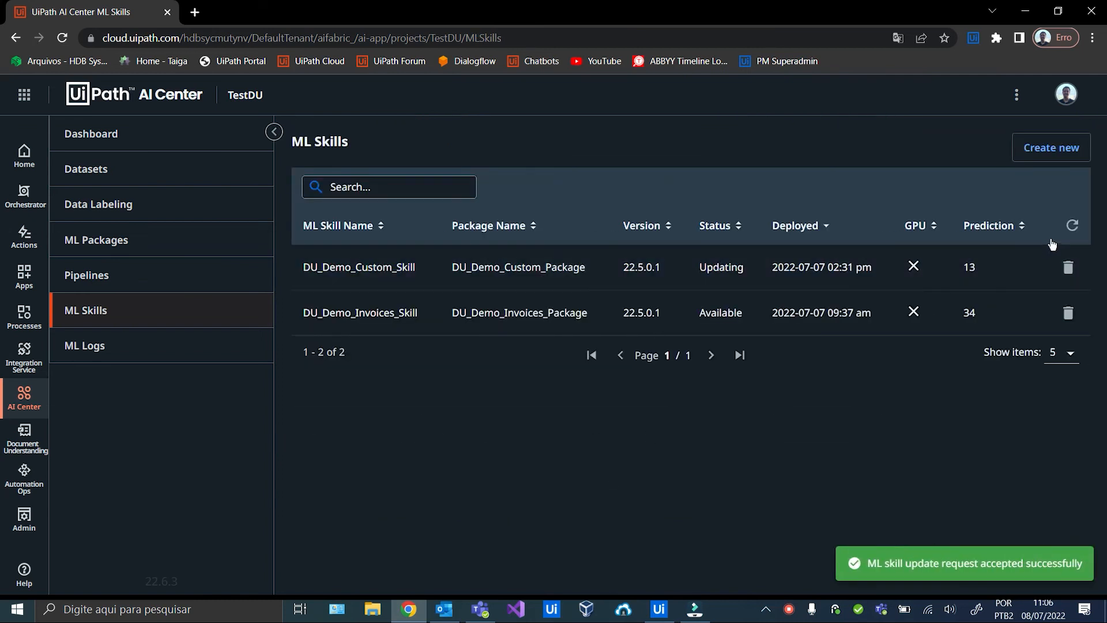
left_click(1073, 226)
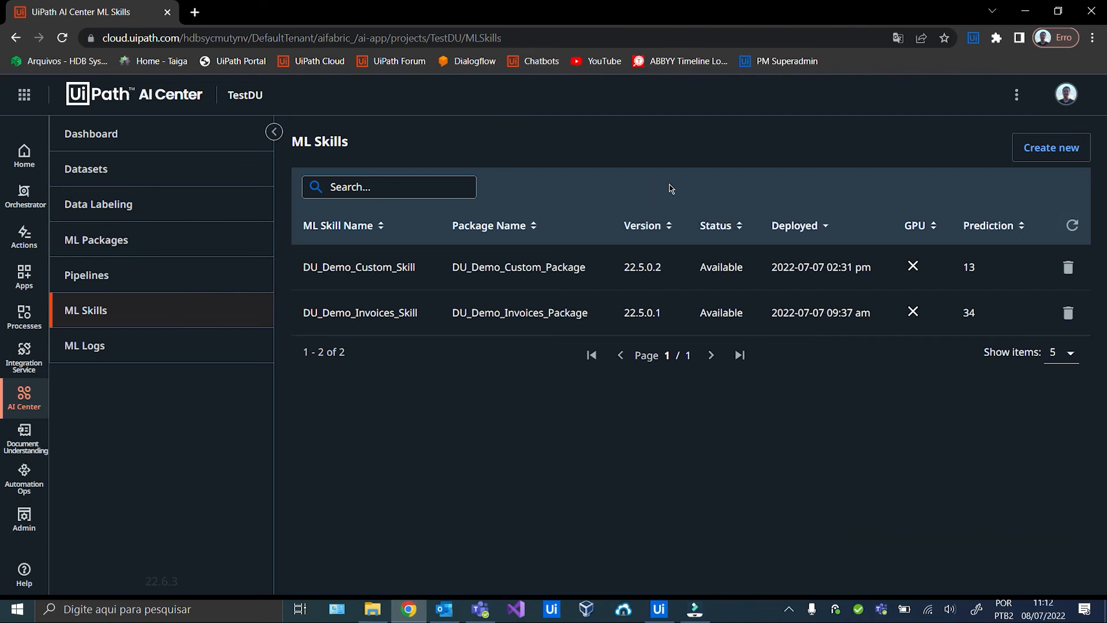
Run the whole Demo_DU project from Studio's Debug File menu.
left_click(659, 609)
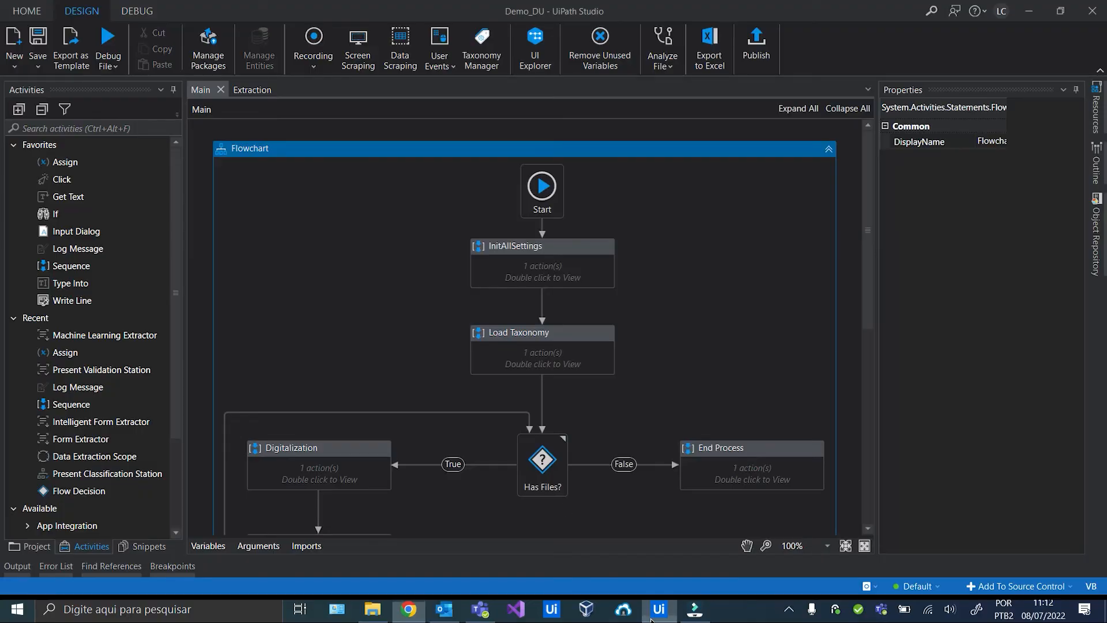
left_click(111, 68)
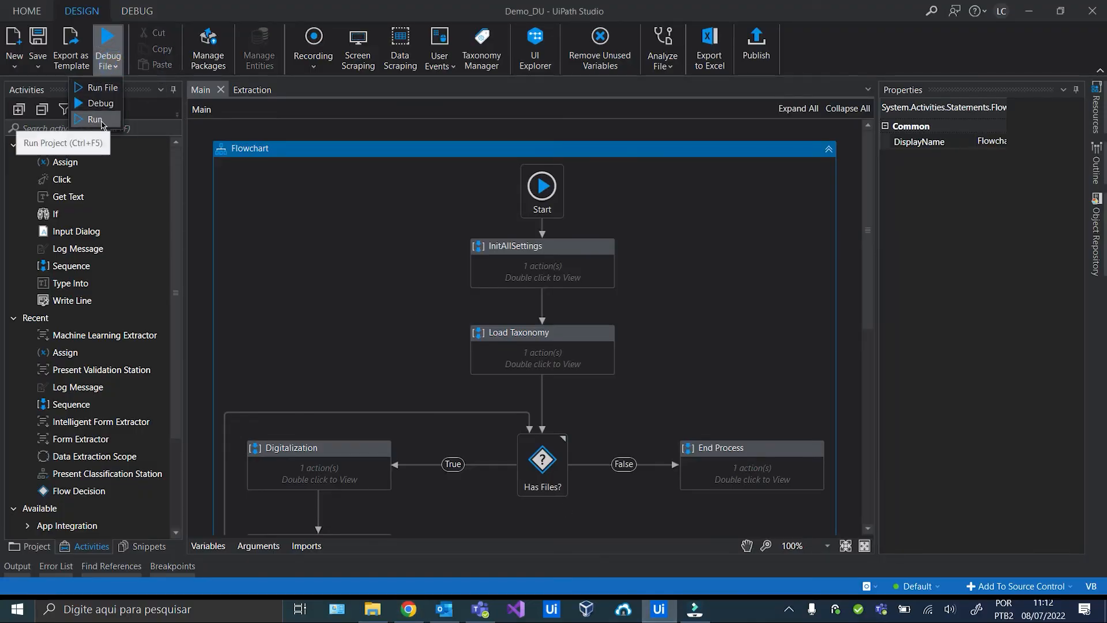
left_click(98, 119)
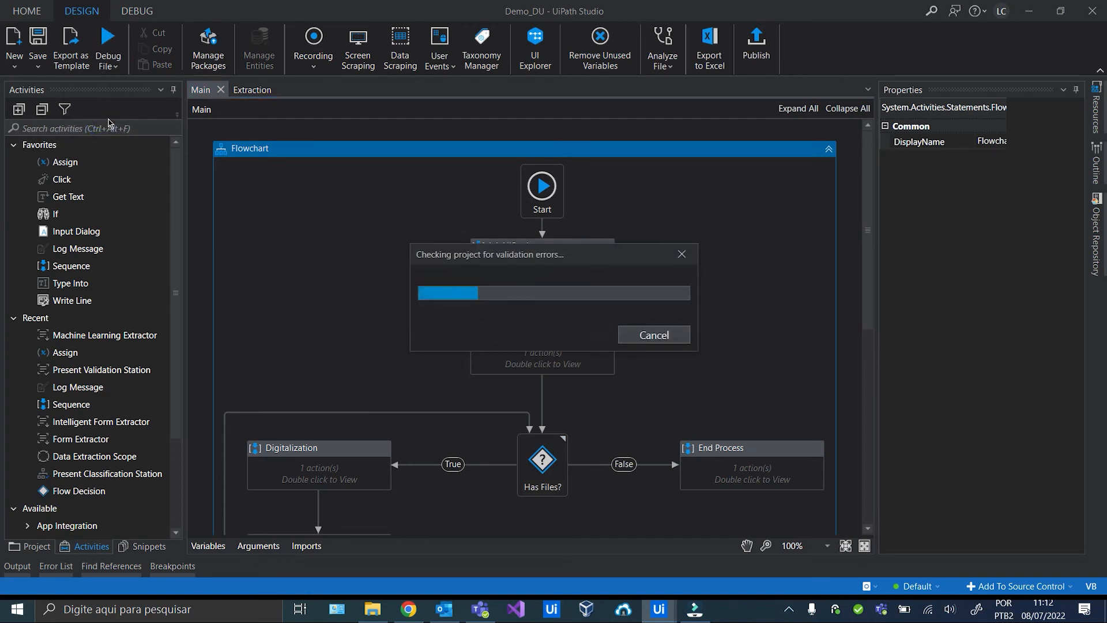
key("alt+Tab")
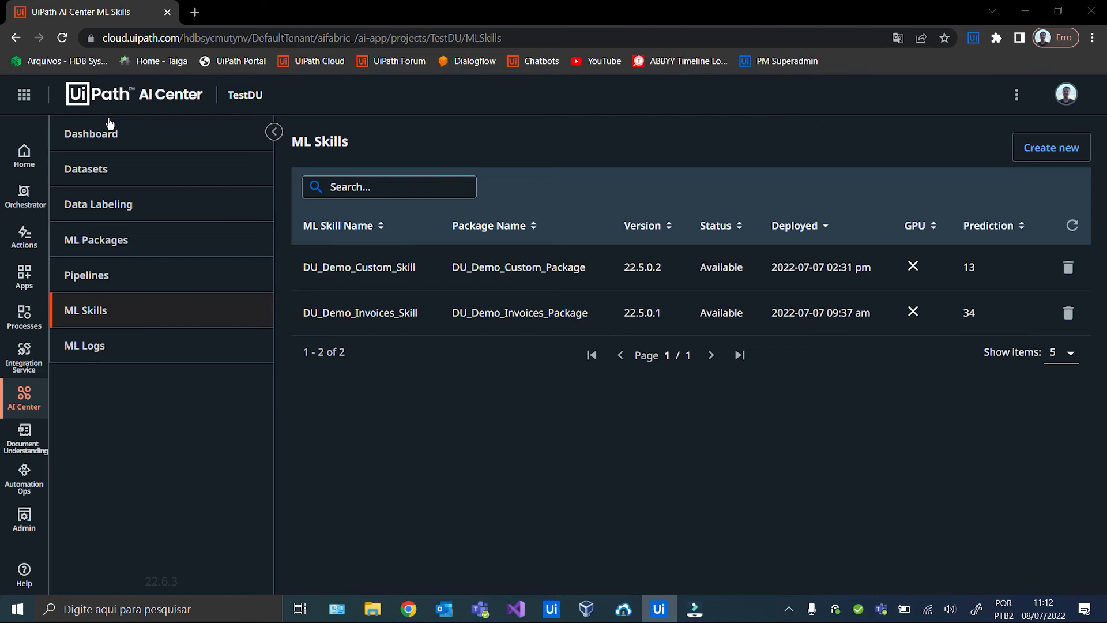
left_click(664, 620)
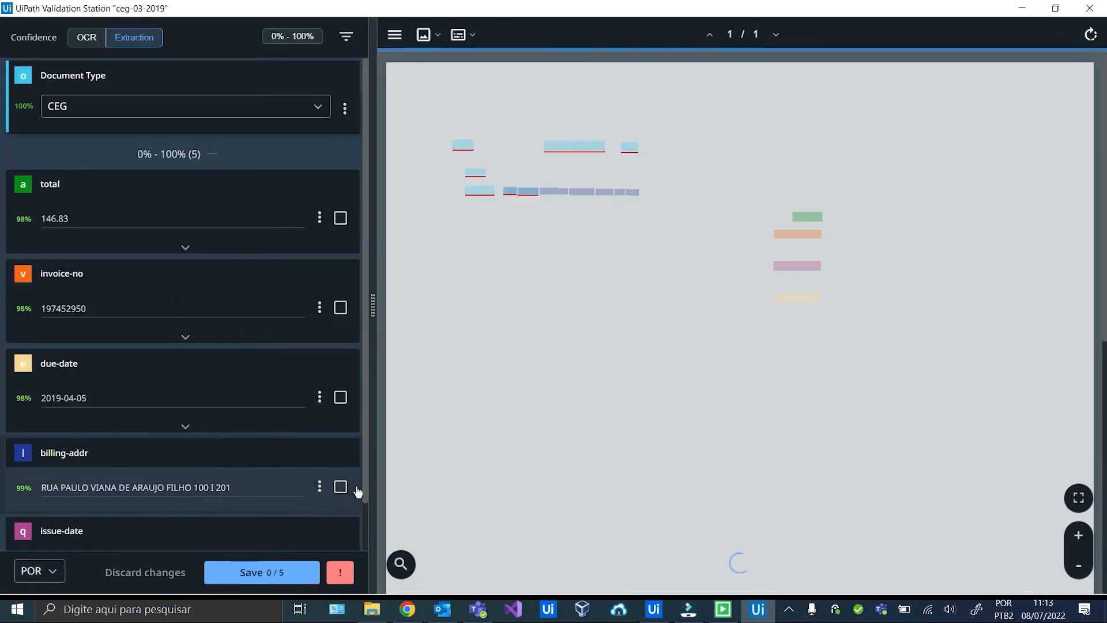
Save and Continue & save the five extracted fields on ceg-03-2019, ceg-03-2020 and ceg-04-2019.
scroll(299, 340, "down", 2)
scroll(298, 342, "up", 2)
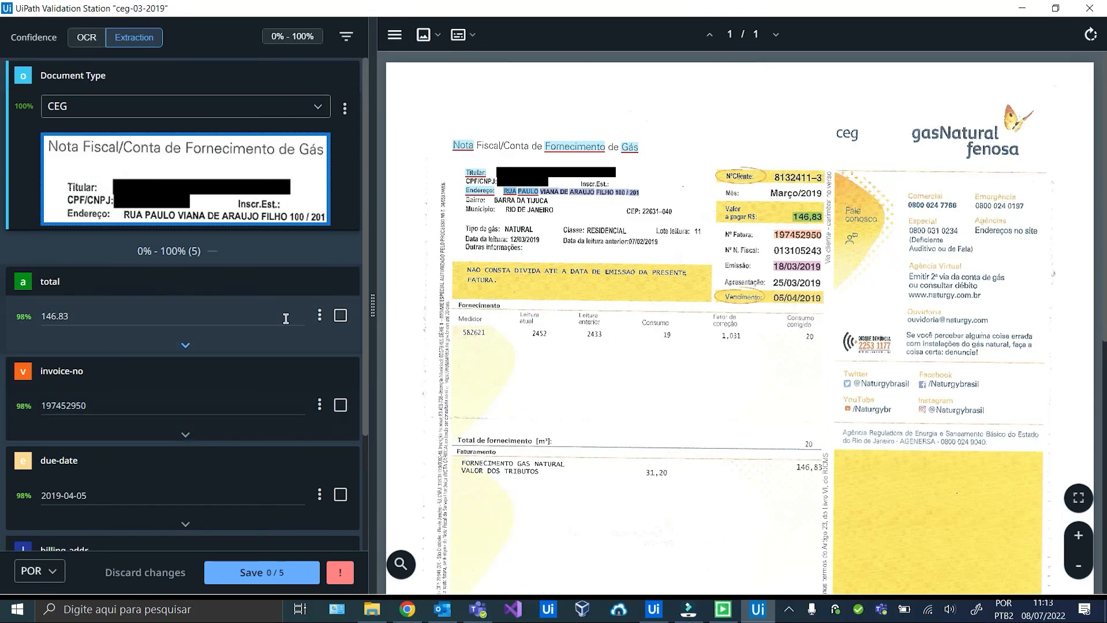
scroll(285, 318, "down", 1)
scroll(287, 321, "down", 1)
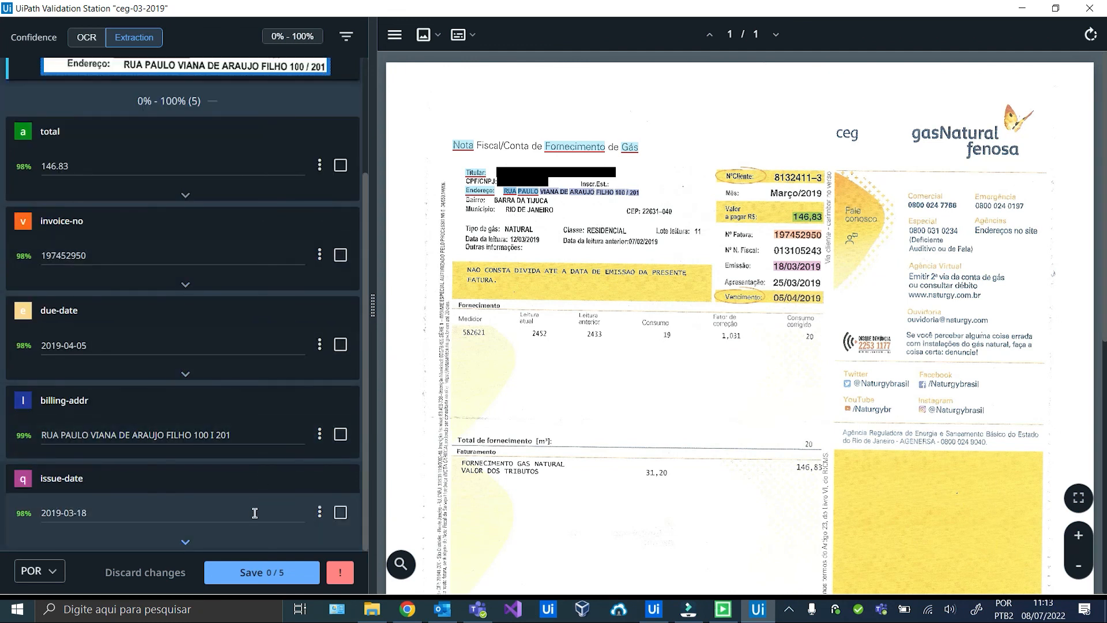
left_click(262, 572)
left_click(249, 572)
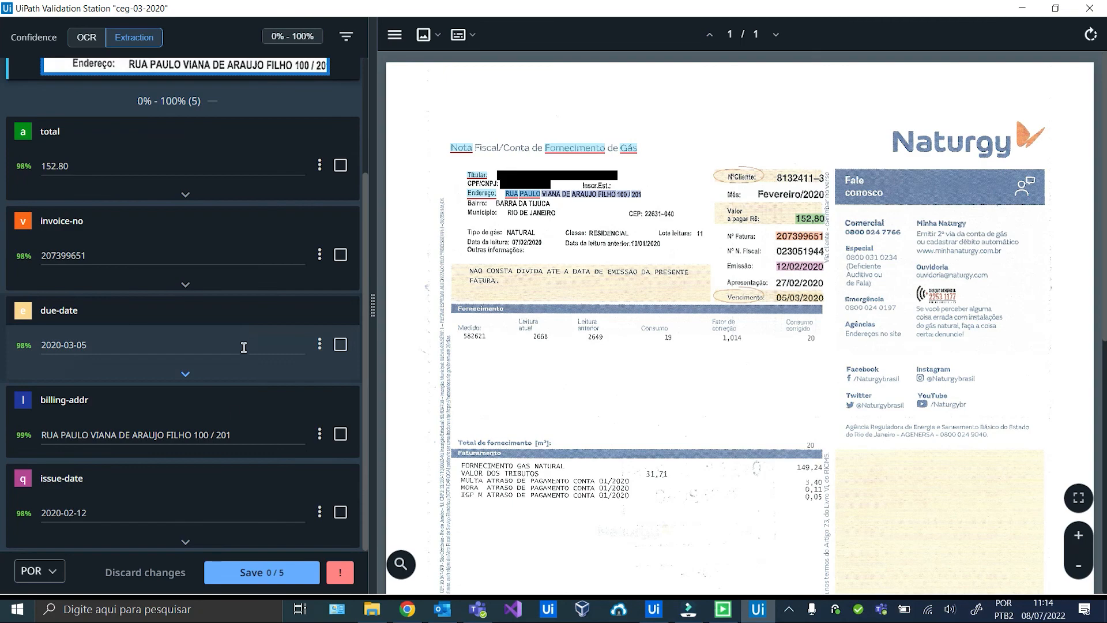
left_click(261, 573)
left_click(262, 573)
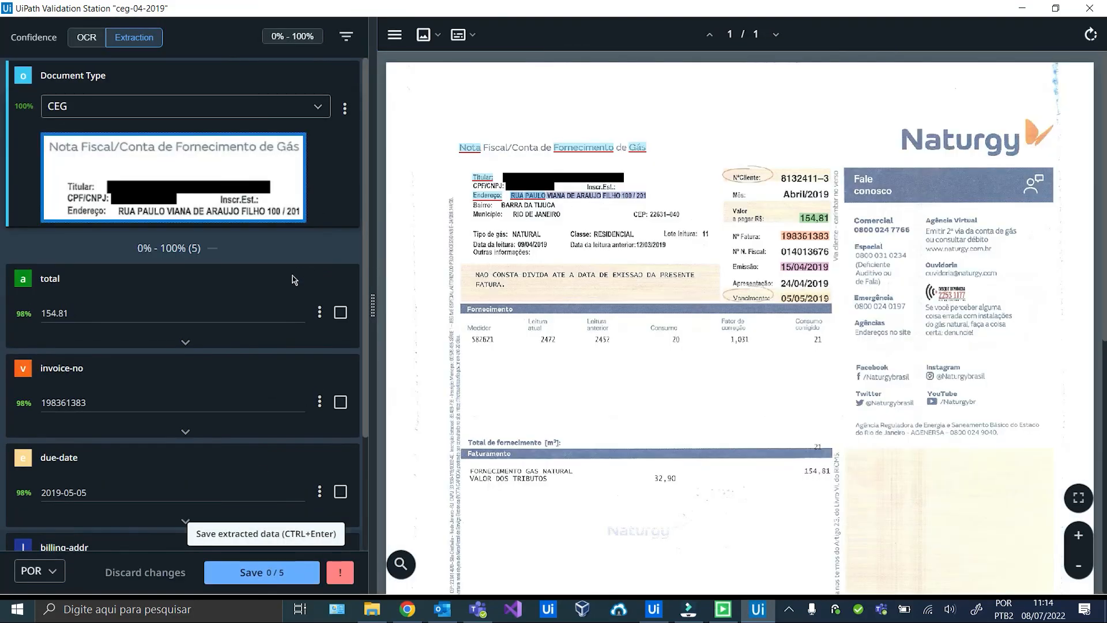
left_click(260, 572)
left_click(258, 571)
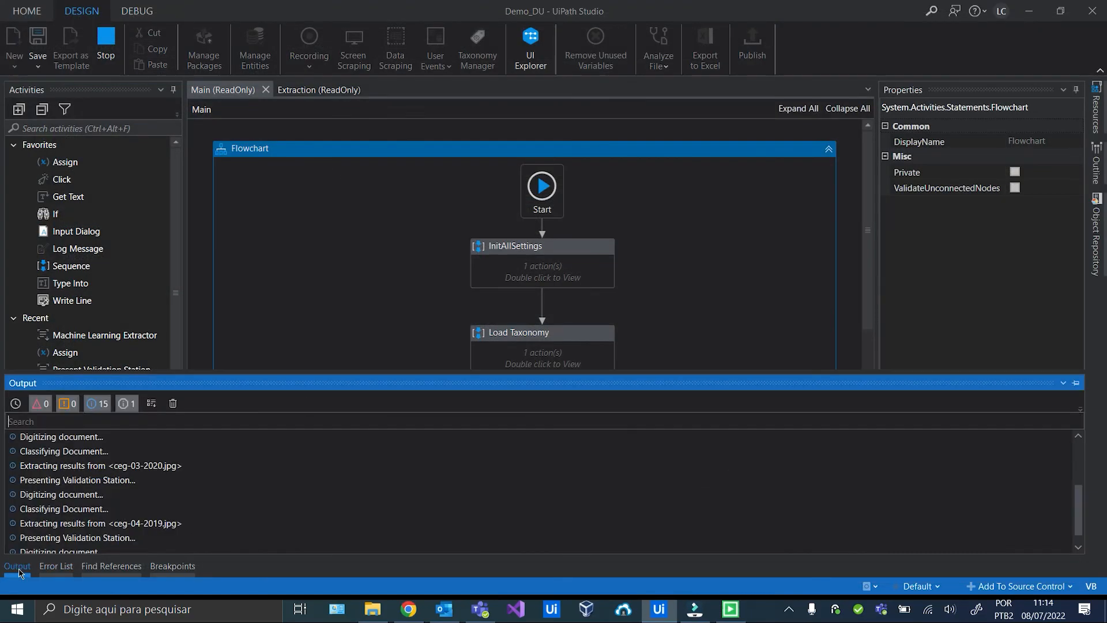
Show Studio's Output log and save the Light 03-2019 bill's extracted fields.
left_click(17, 566)
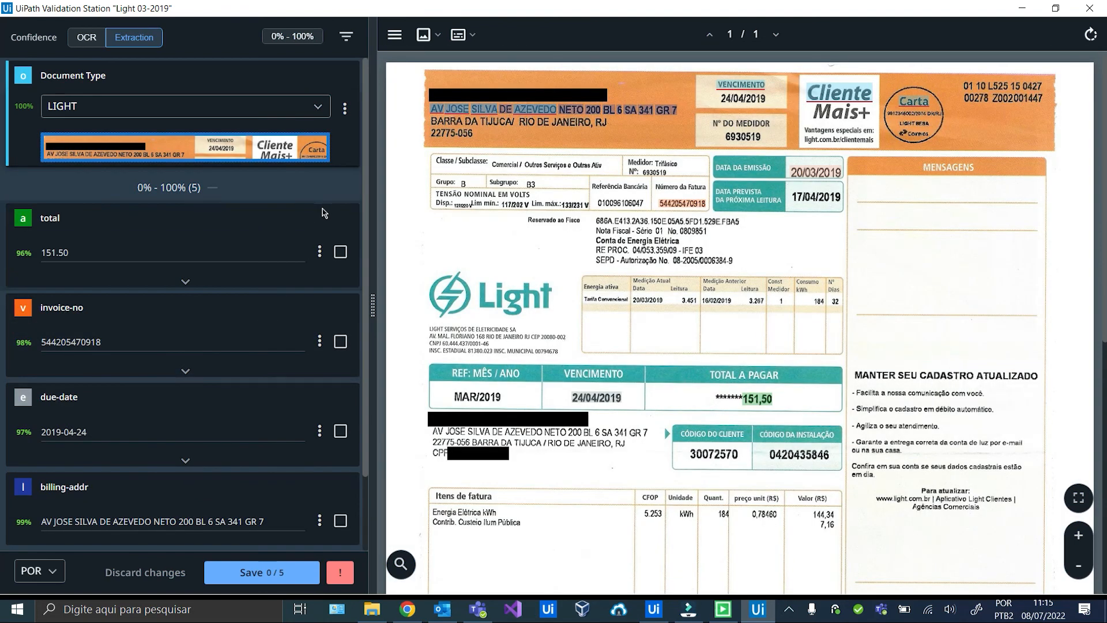
scroll(311, 271, "down", 3)
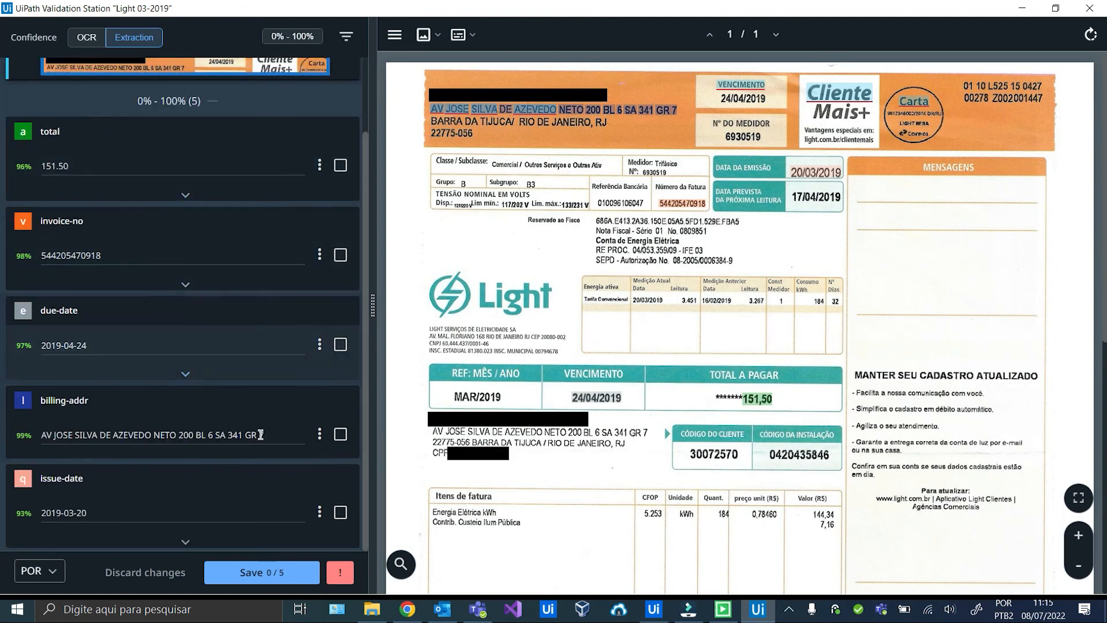
scroll(260, 404, "up", 3)
scroll(257, 412, "down", 3)
scroll(257, 411, "up", 3)
scroll(257, 412, "down", 3)
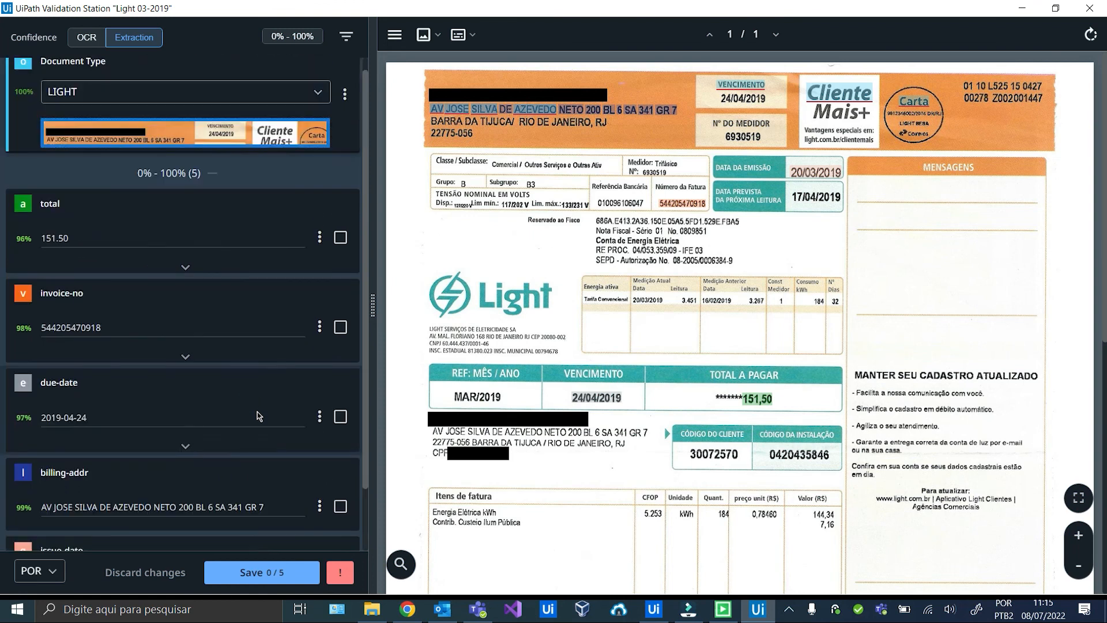
left_click(267, 570)
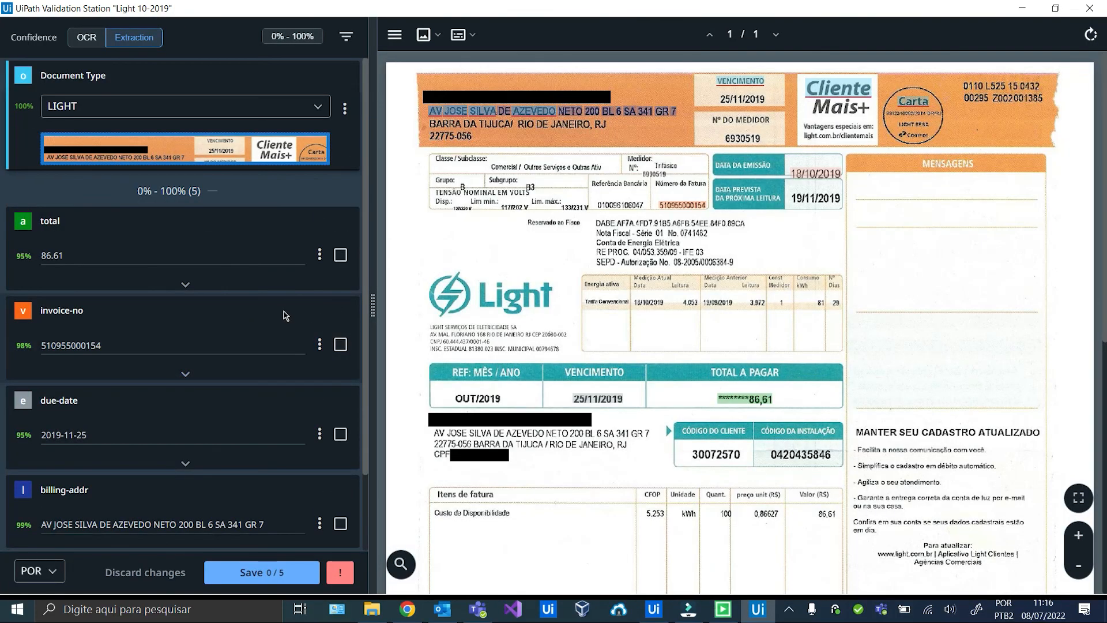
Save and confirm the extracted fields of the Light 10-2019 and Light 11-2020 bills.
scroll(267, 330, "down", 3)
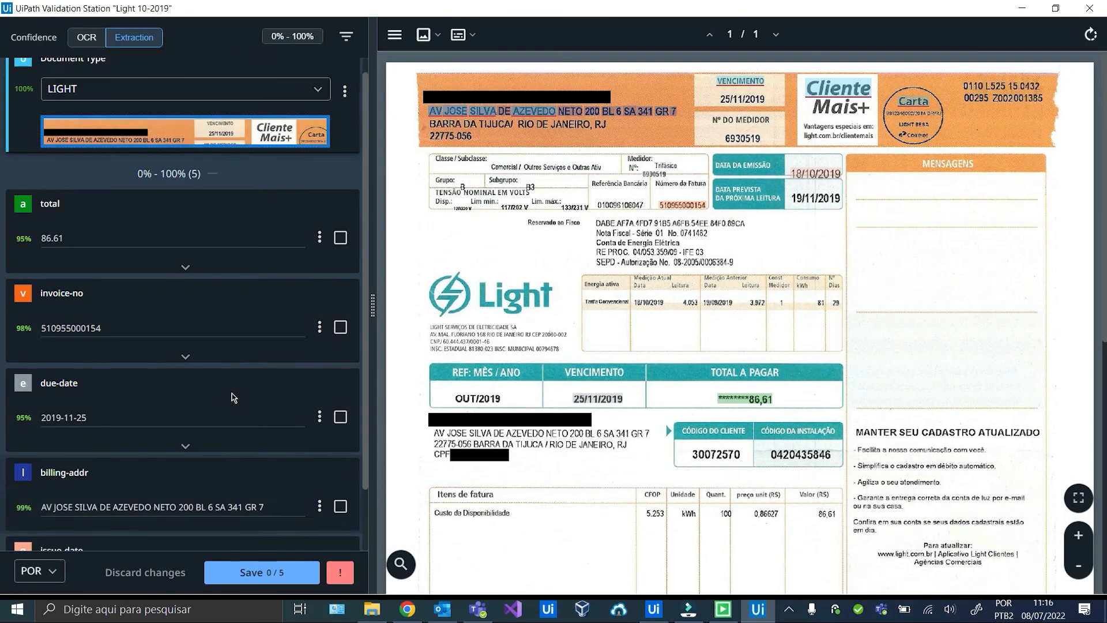
left_click(295, 574)
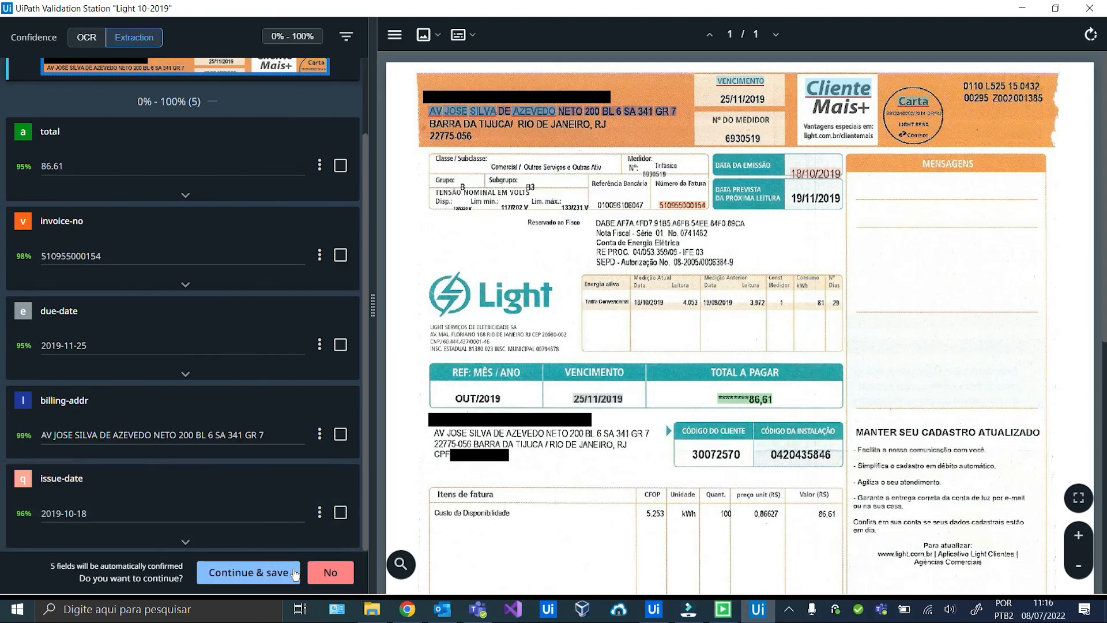
left_click(292, 570)
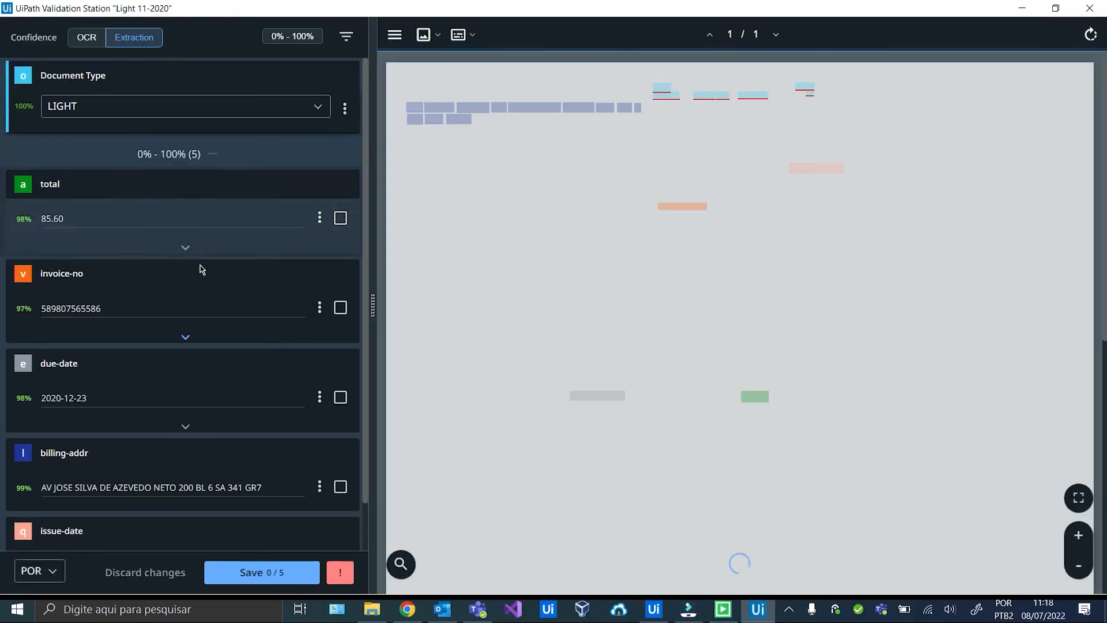
scroll(193, 292, "down", 2)
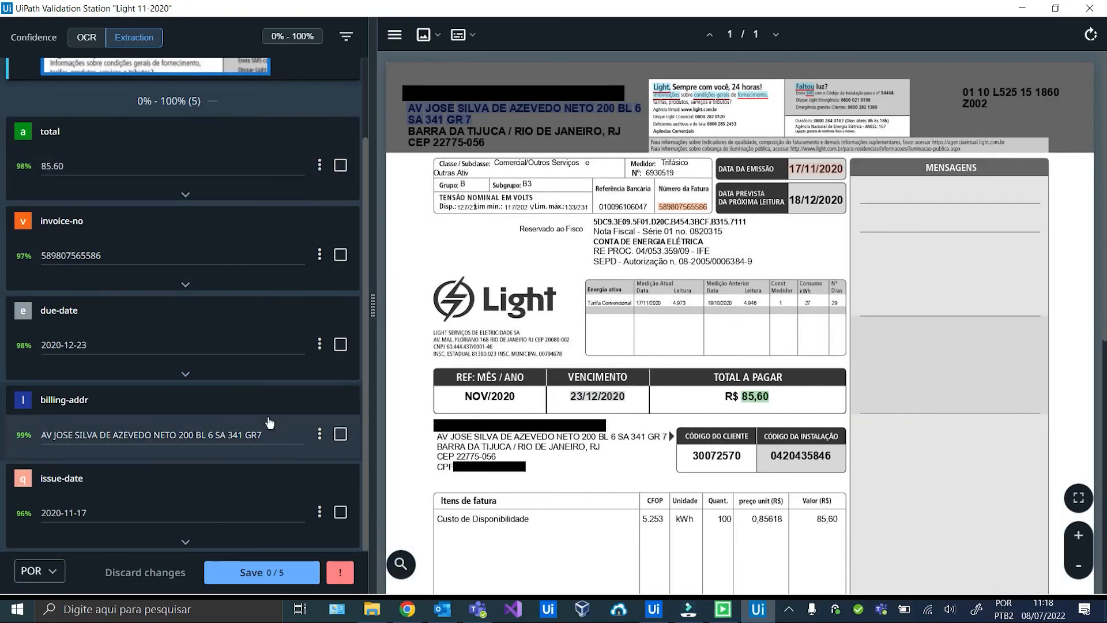
scroll(231, 436, "up", 2)
left_click(262, 572)
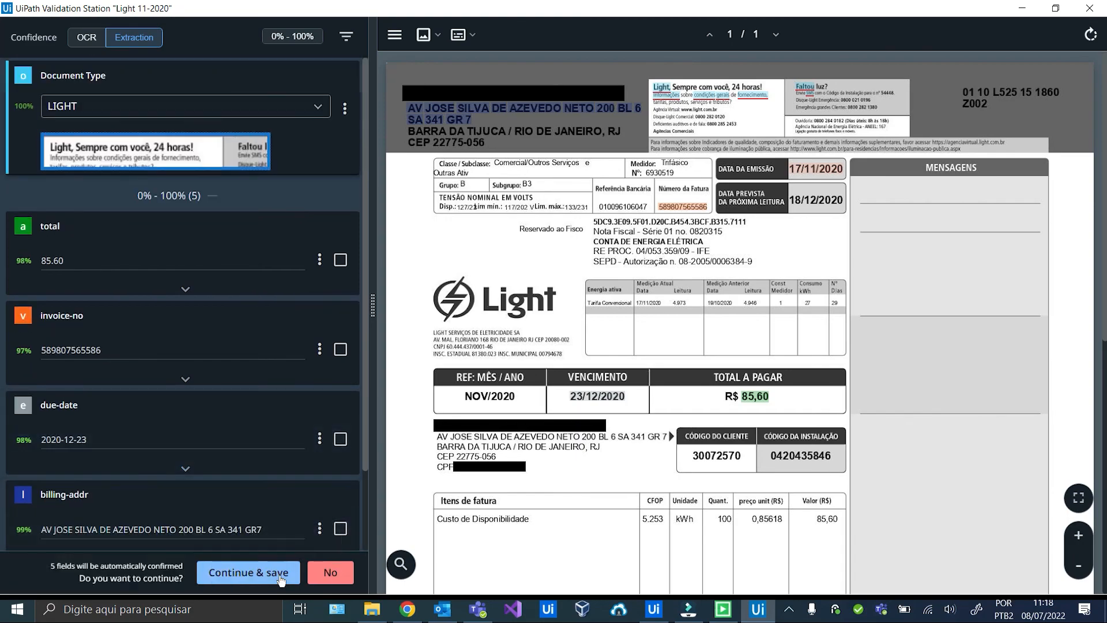
left_click(250, 573)
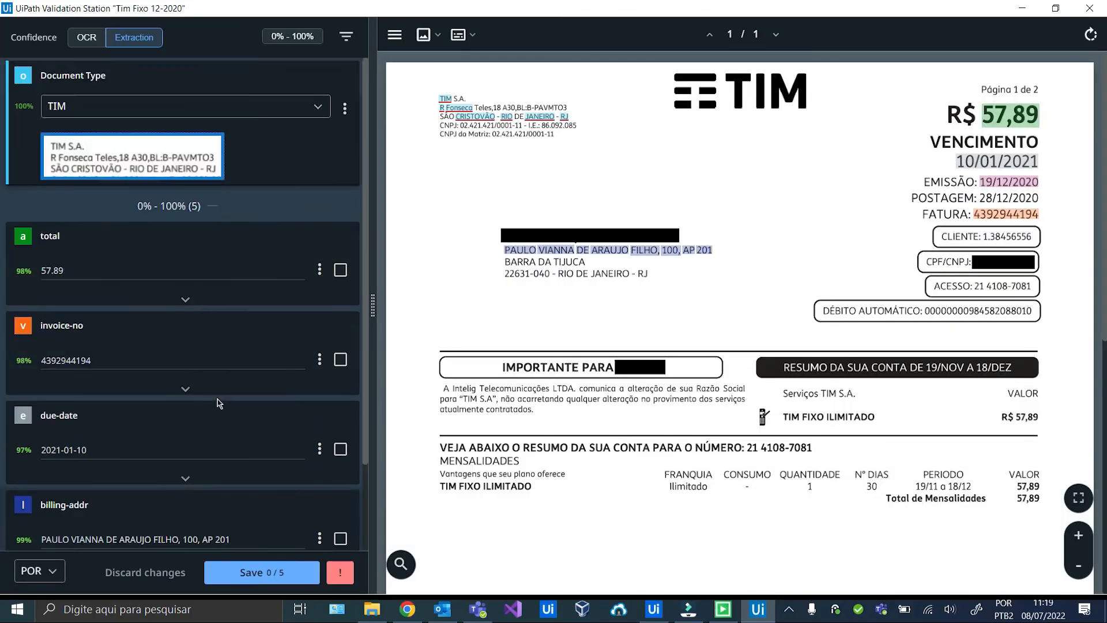
Save the Tim Fixo 12-2020 fields, then save and confirm the Tim Movel 01-2018 fields.
scroll(249, 540, "down", 2)
scroll(249, 519, "up", 5)
left_click(271, 574)
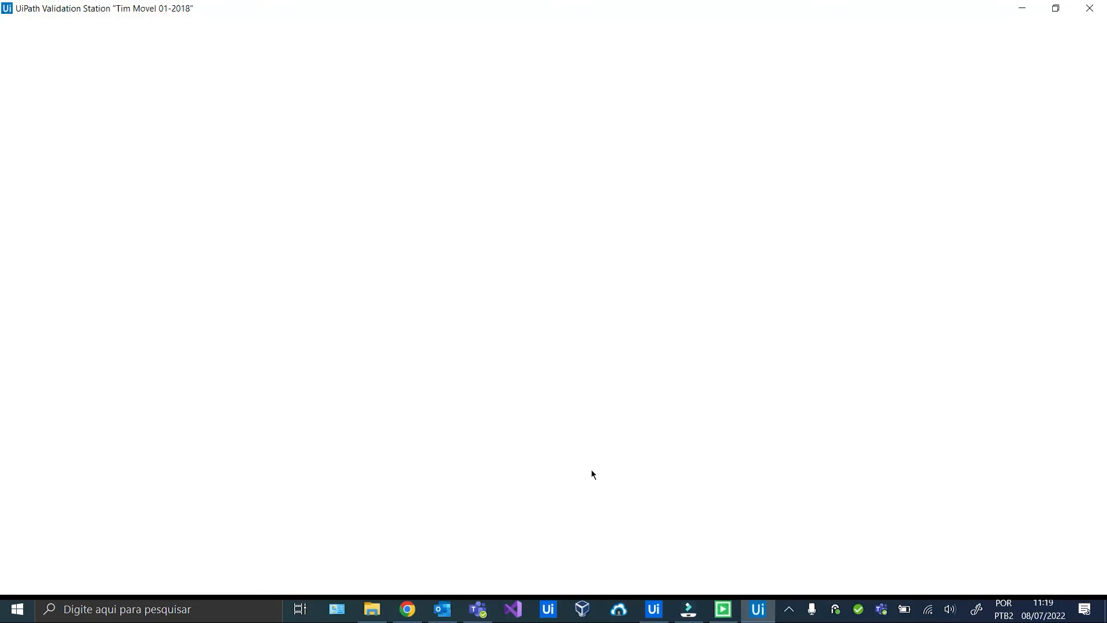
scroll(313, 320, "down", 4)
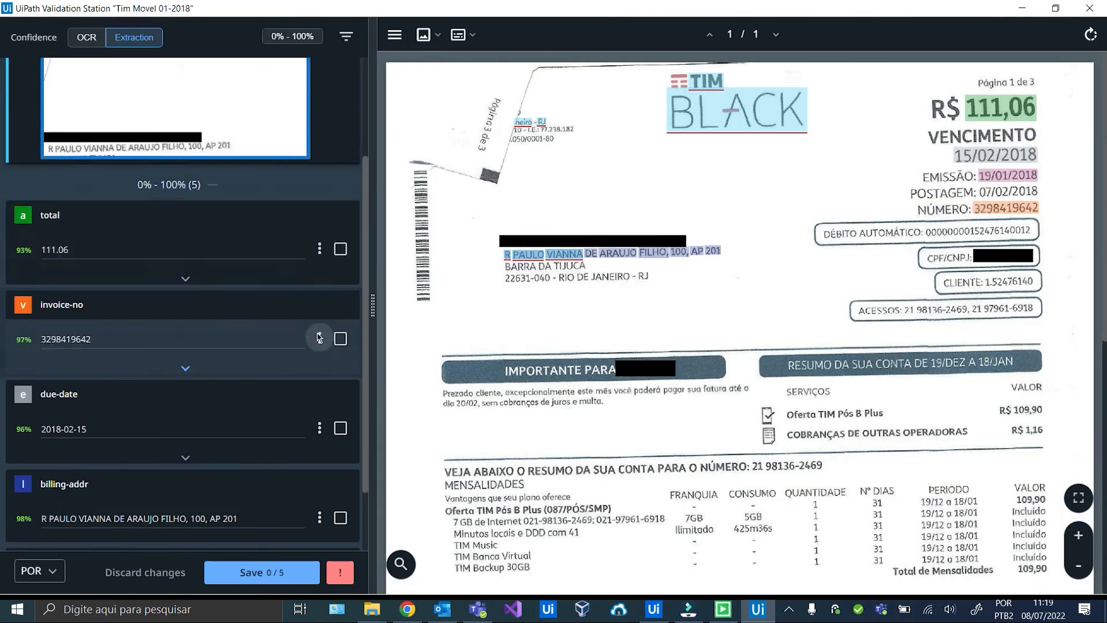
scroll(277, 317, "up", 4)
scroll(277, 318, "down", 4)
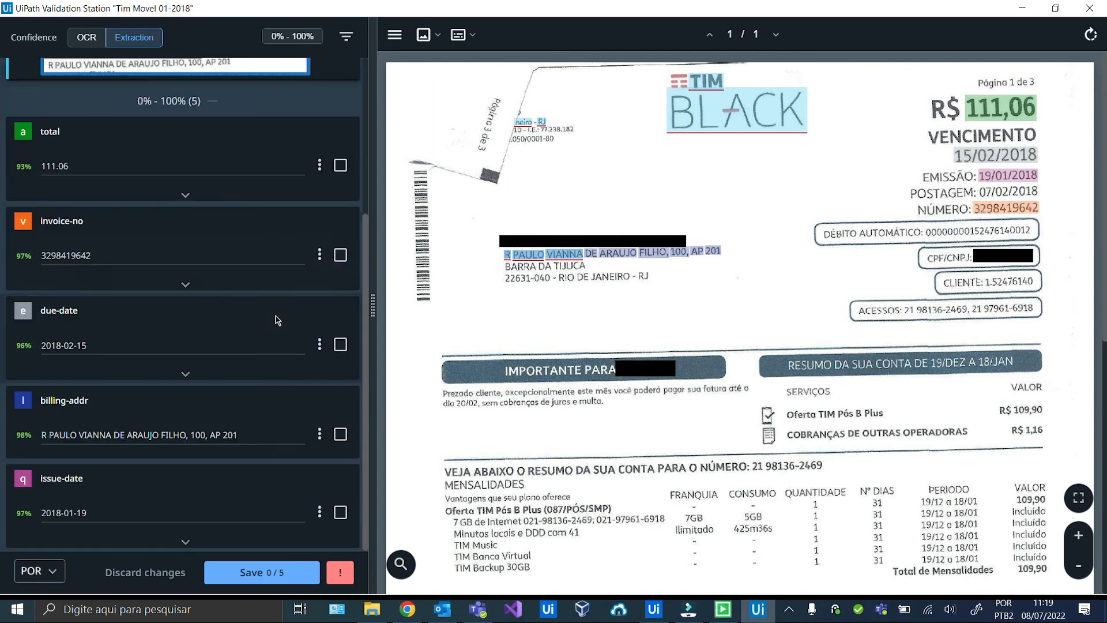
left_click(258, 572)
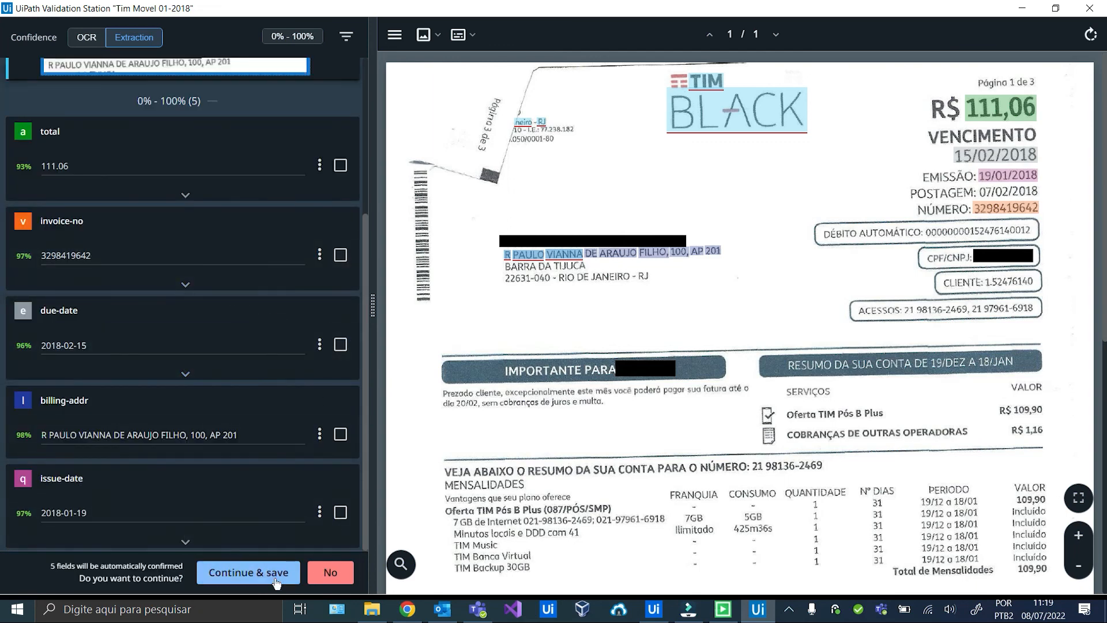
left_click(258, 572)
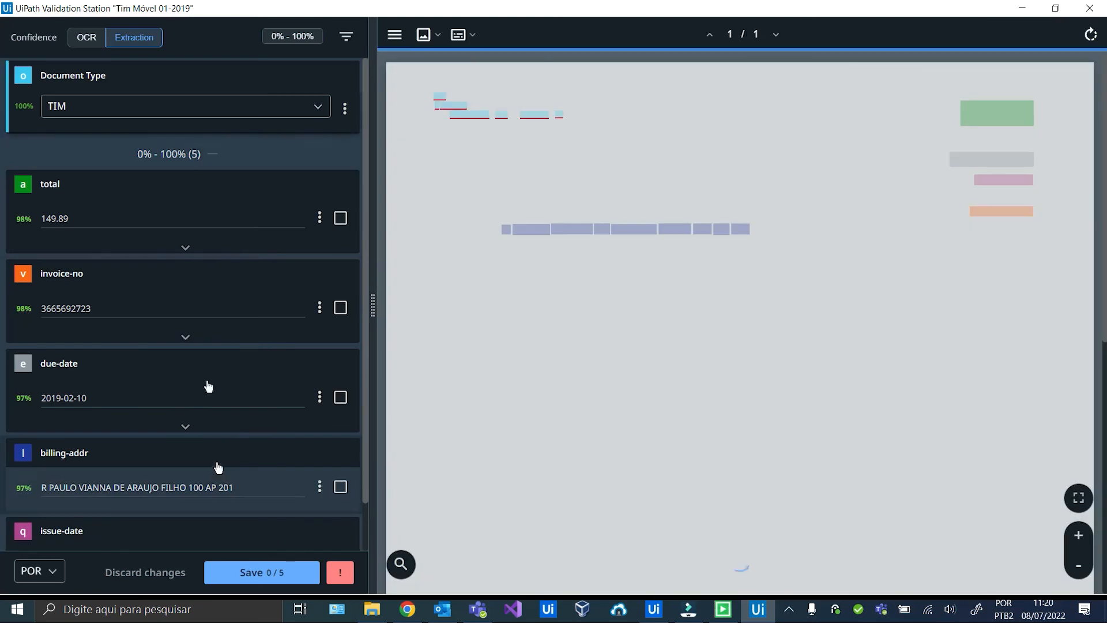
scroll(212, 342, "down", 3)
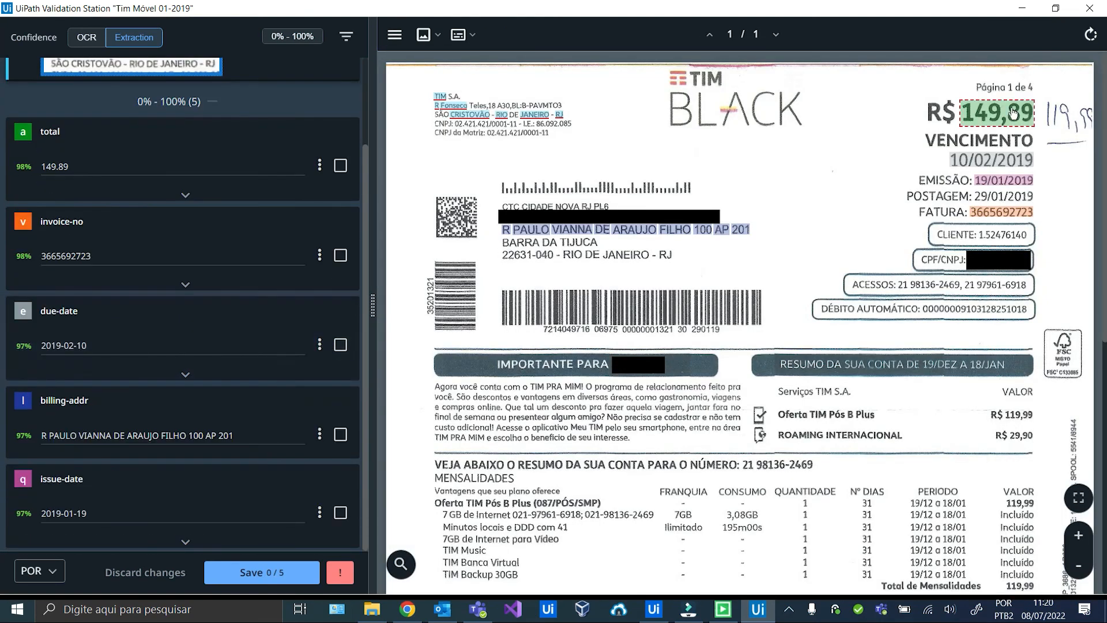